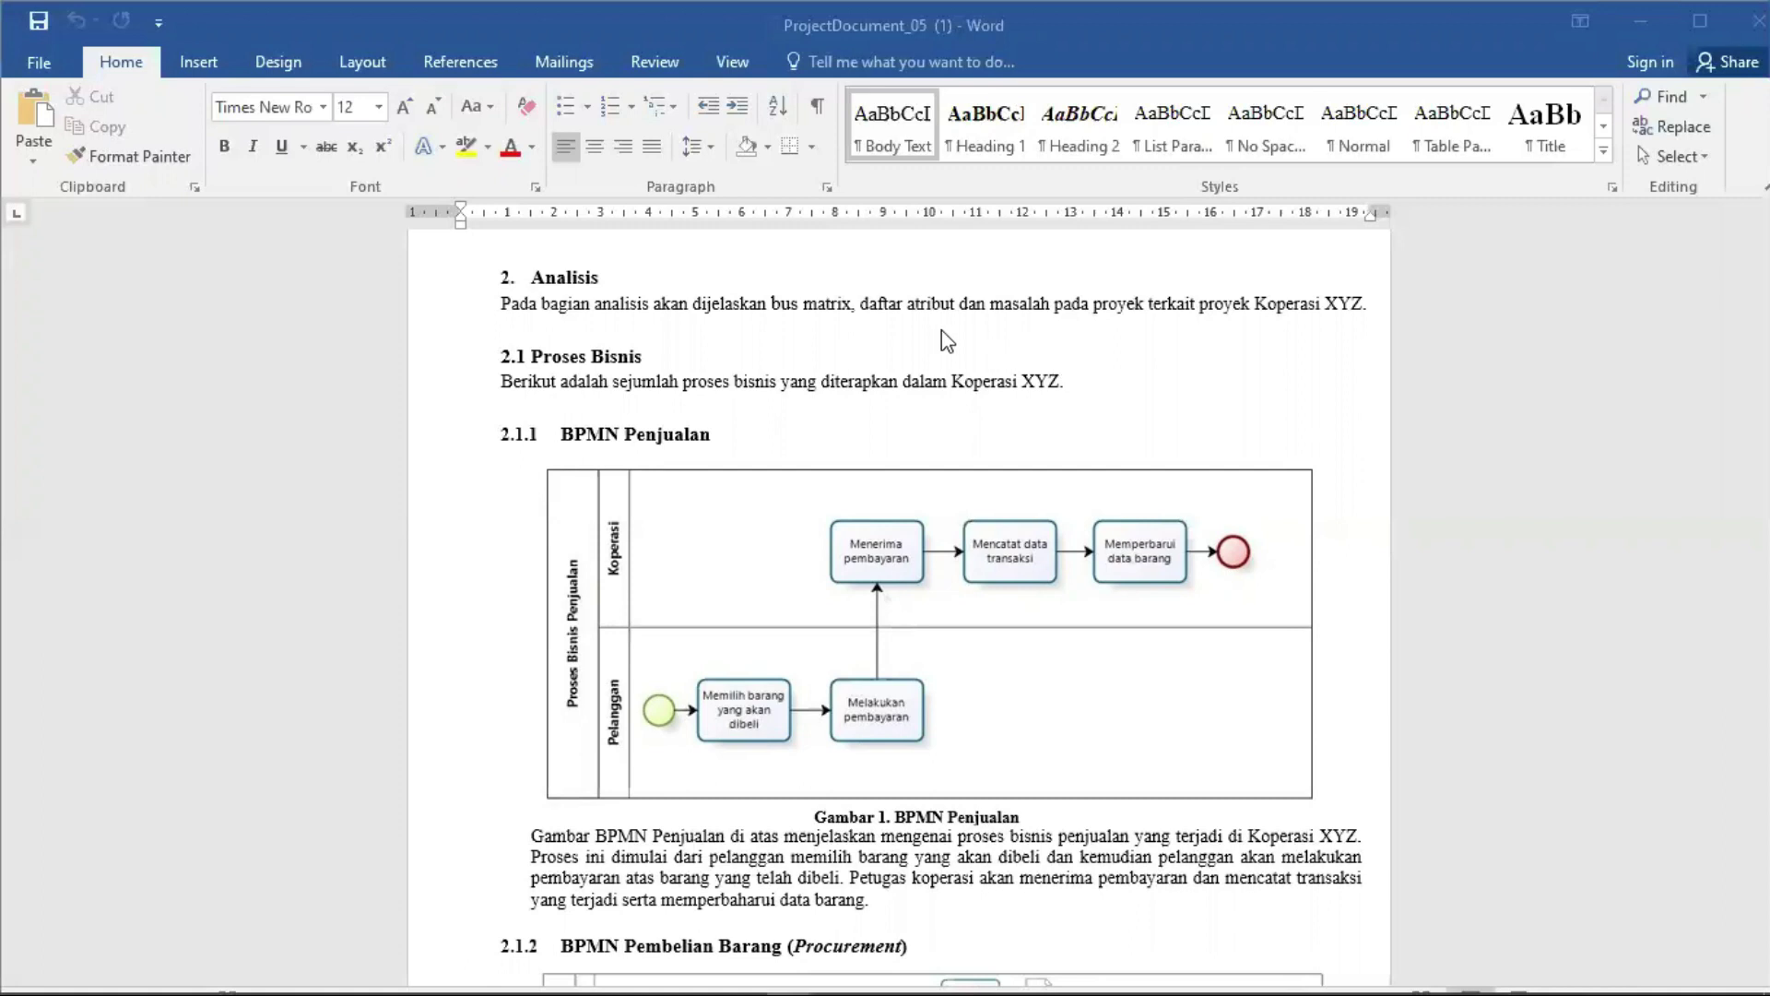
Step: Read through the BPMN Penjualan, BPMN Pembelian Barang and BPMN Control Stock sections of the Analisis chapter
scroll(945, 336, "down", 3)
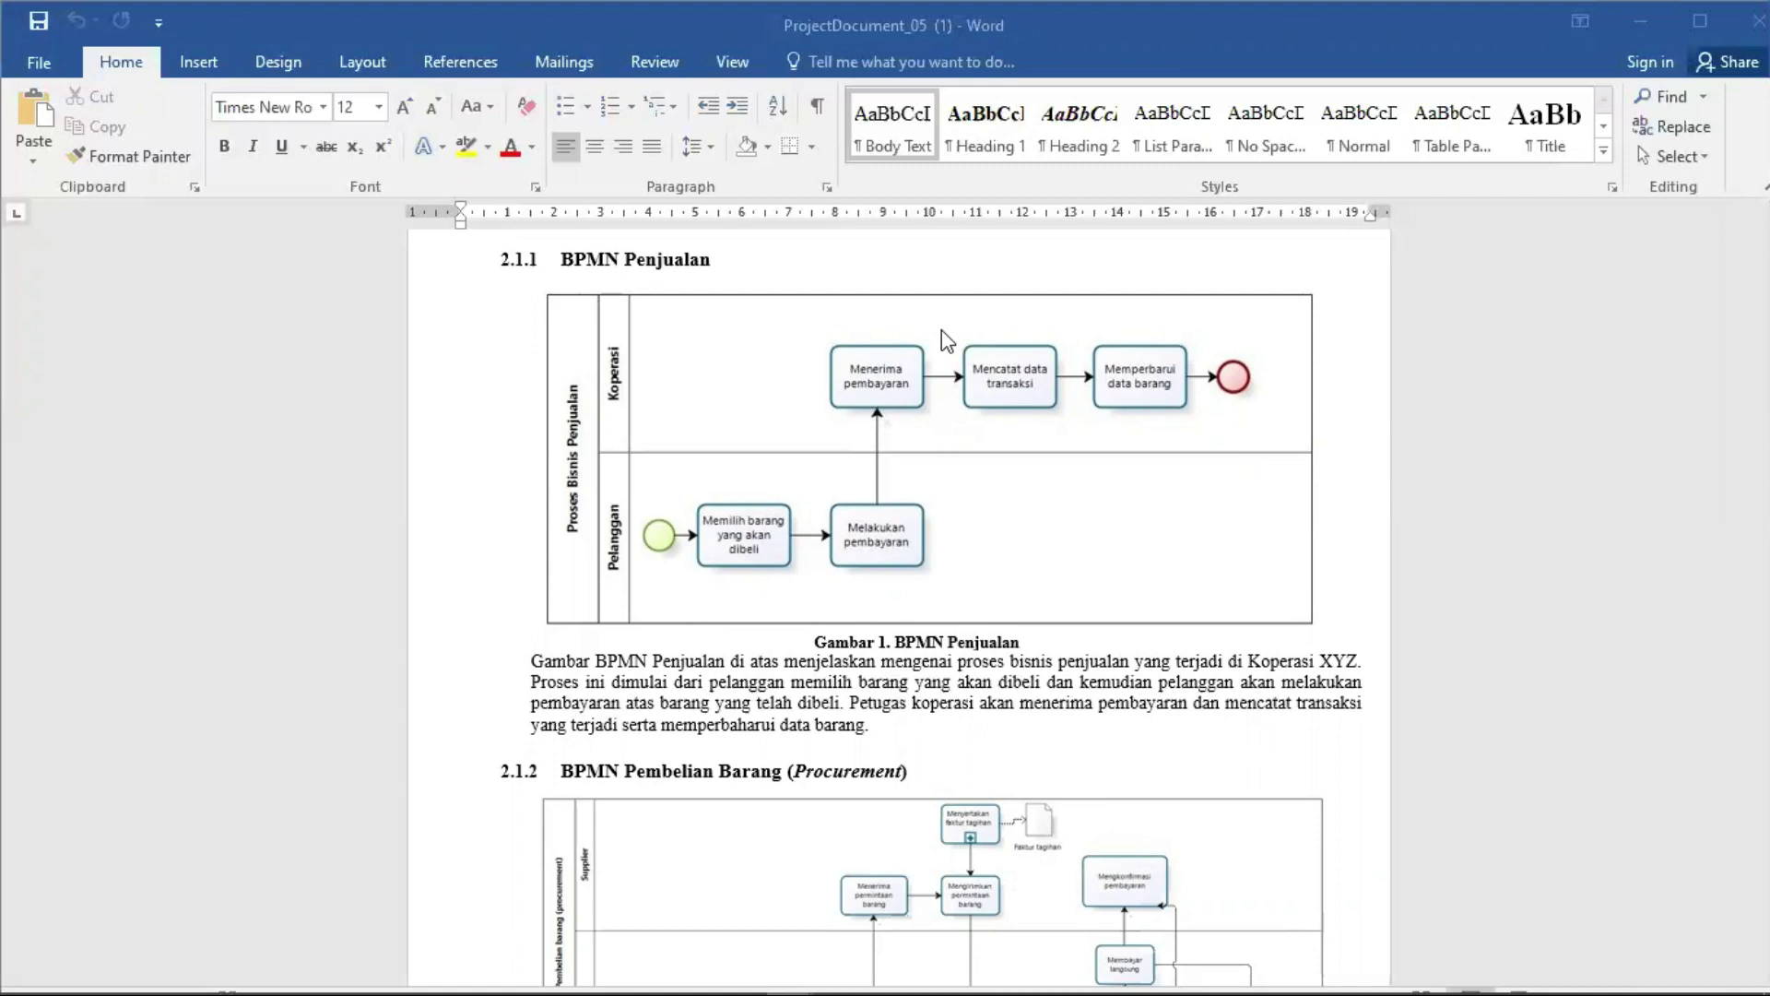
scroll(942, 330, "down", 7)
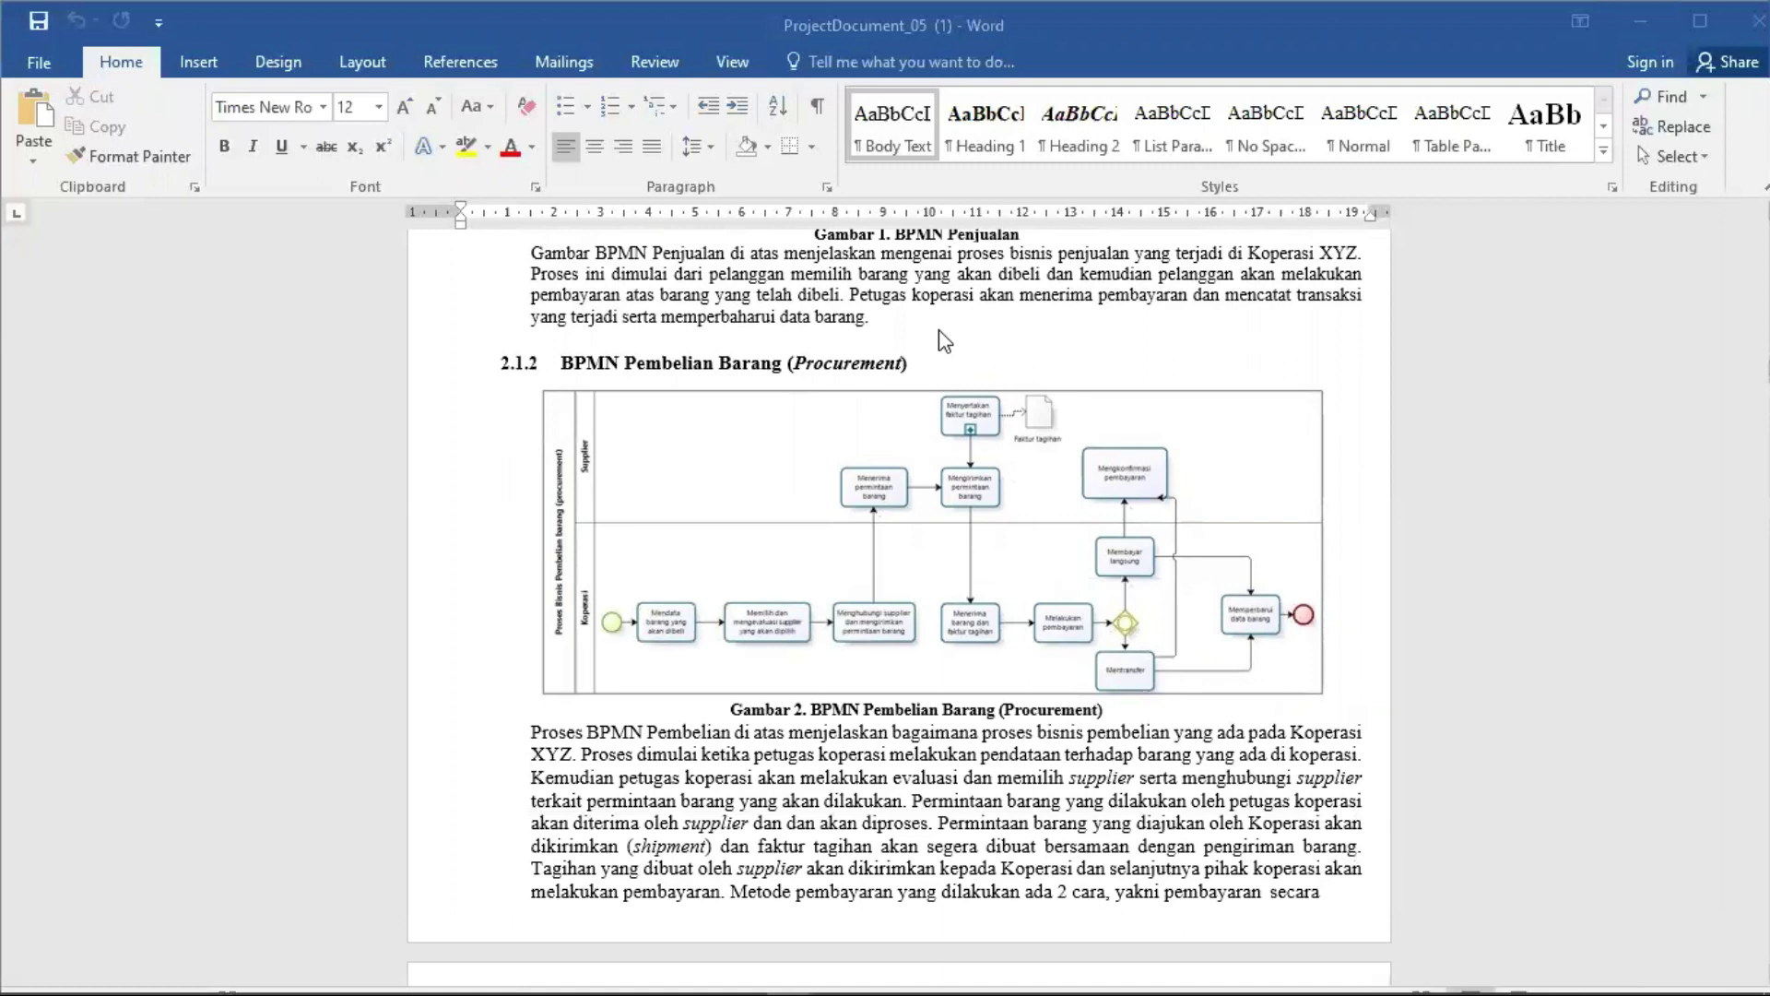
scroll(947, 452, "down", 1)
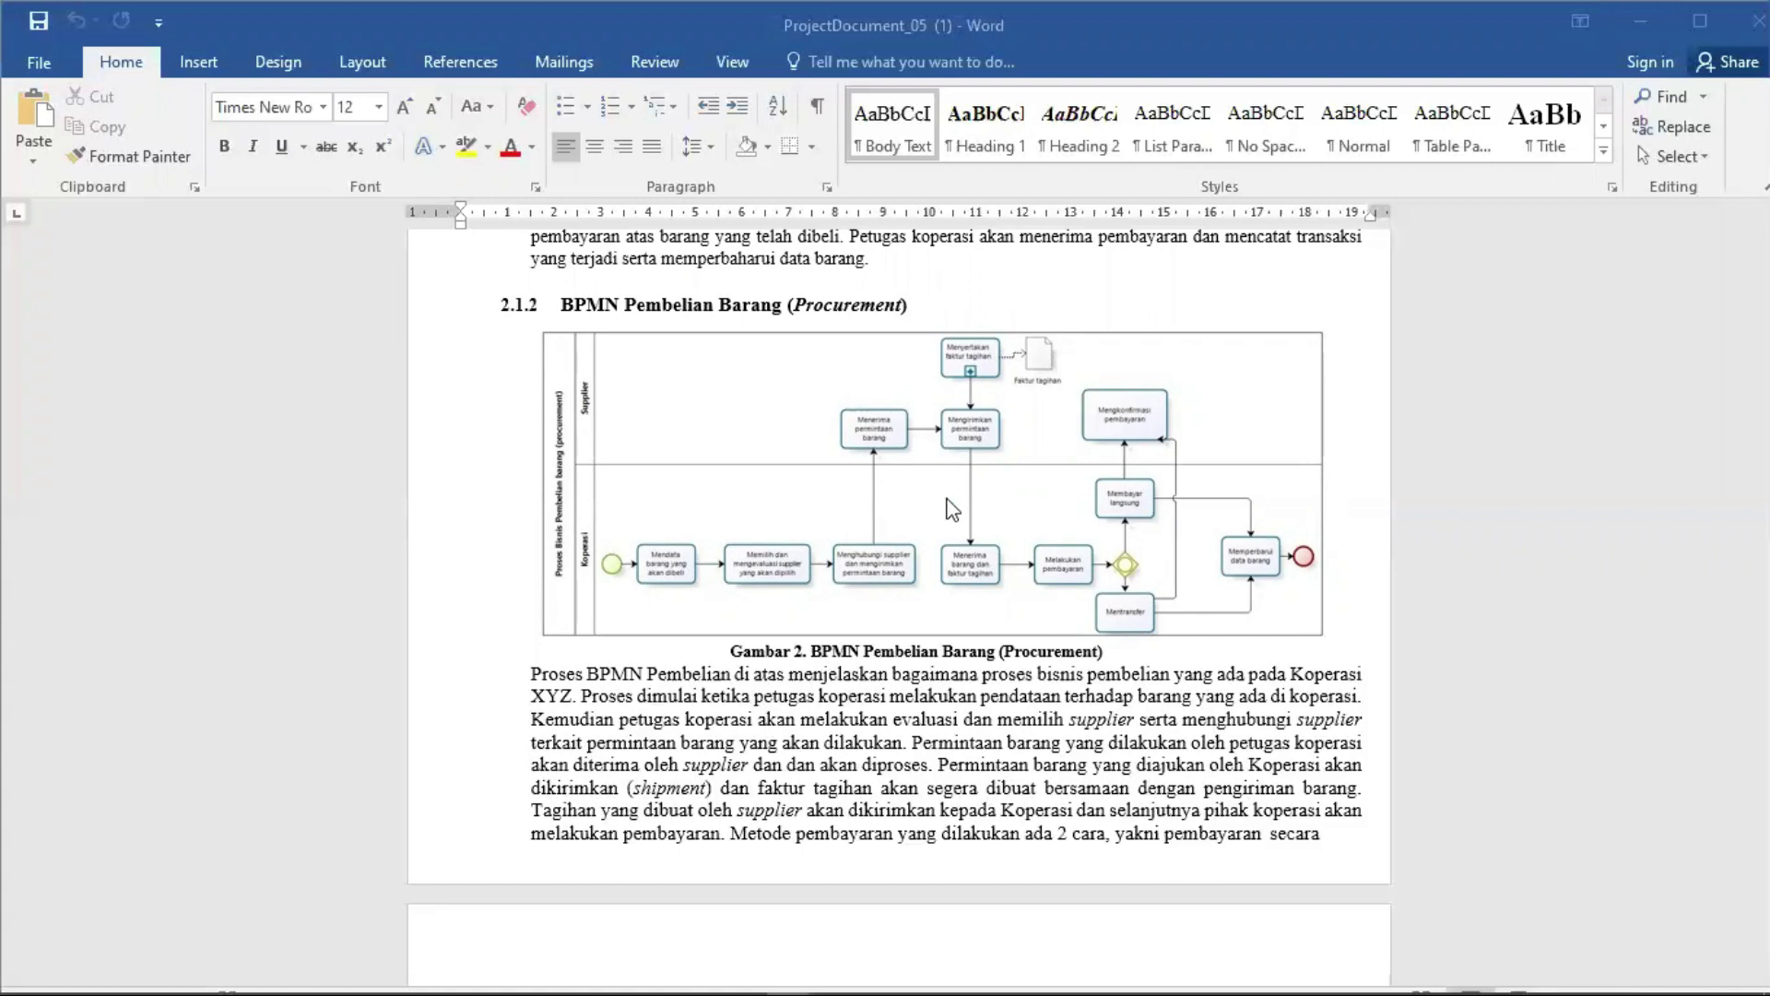
scroll(947, 505, "down", 3)
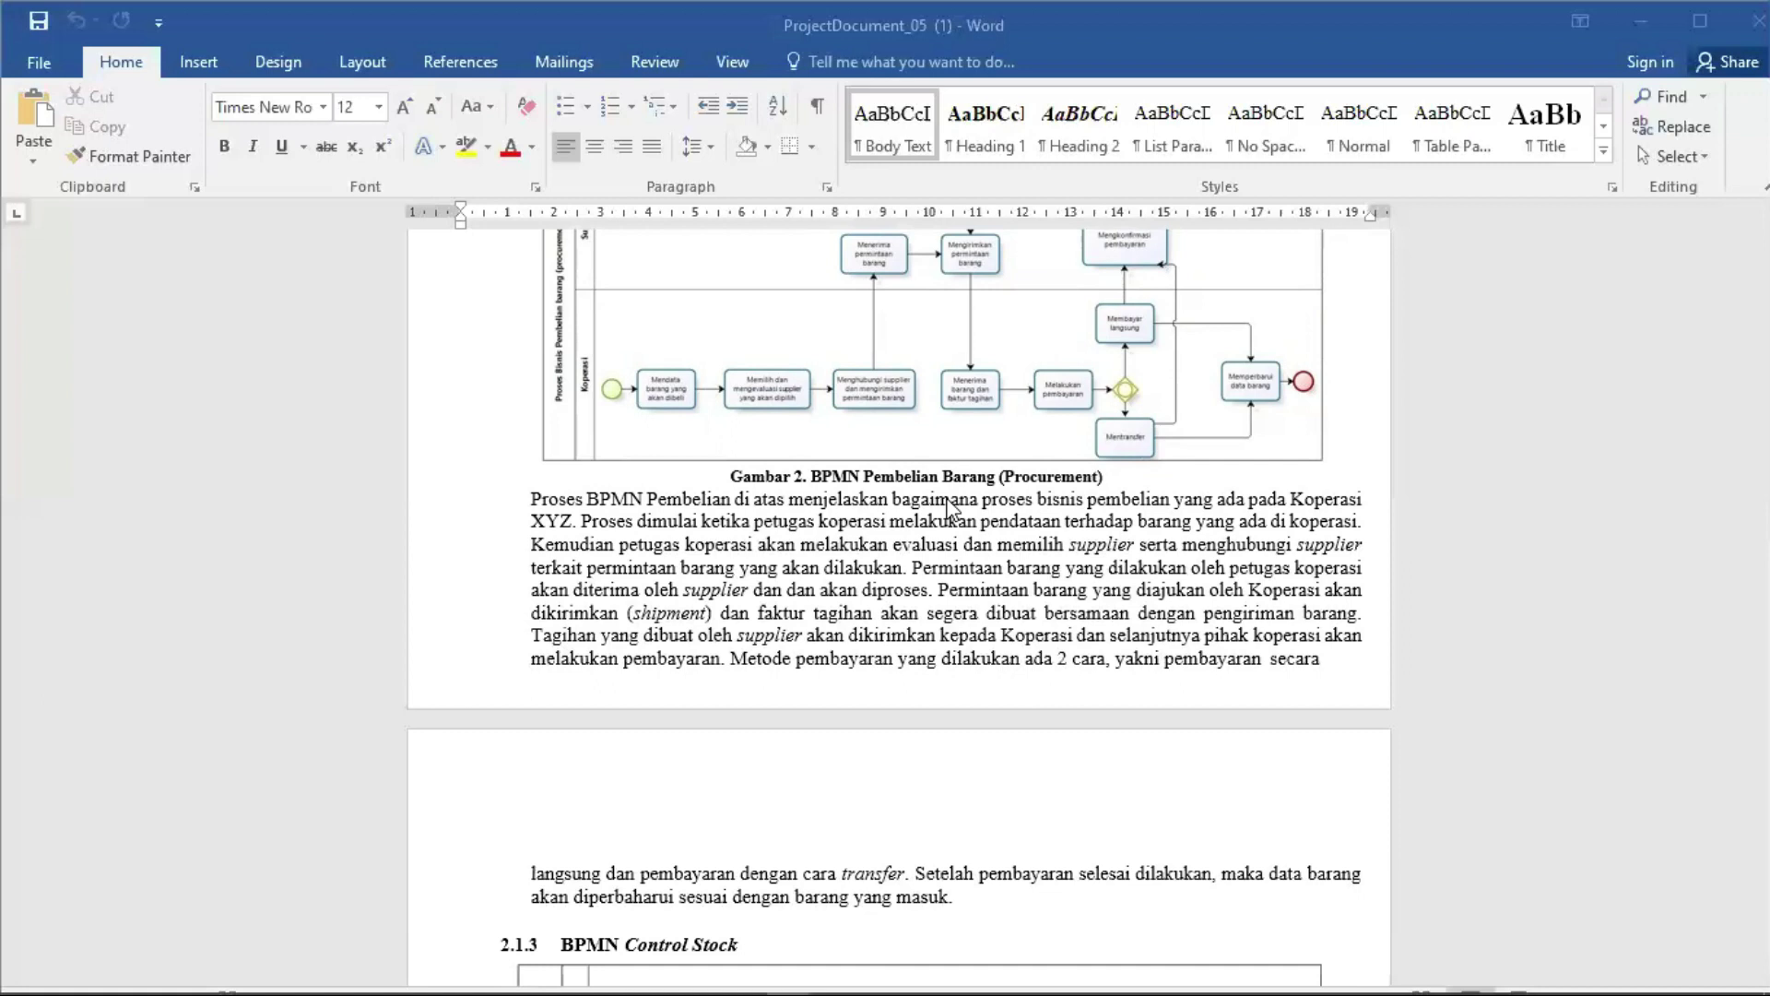
scroll(908, 498, "down", 3)
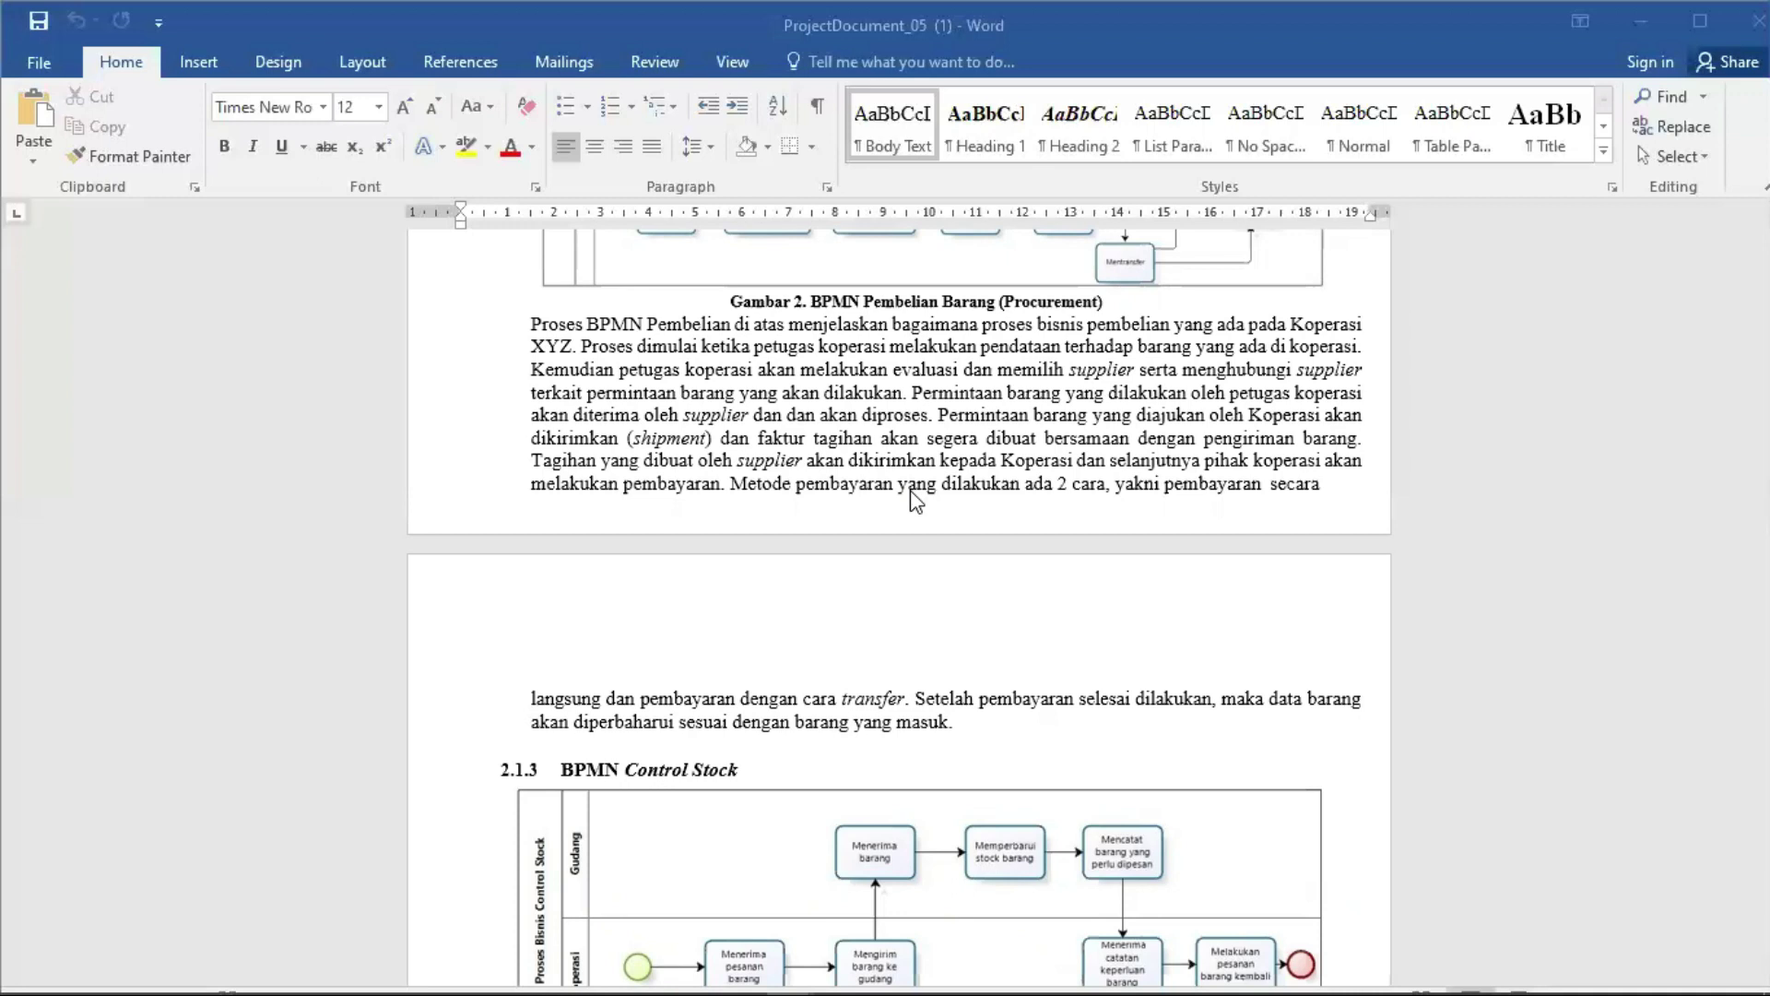
scroll(982, 475, "down", 5)
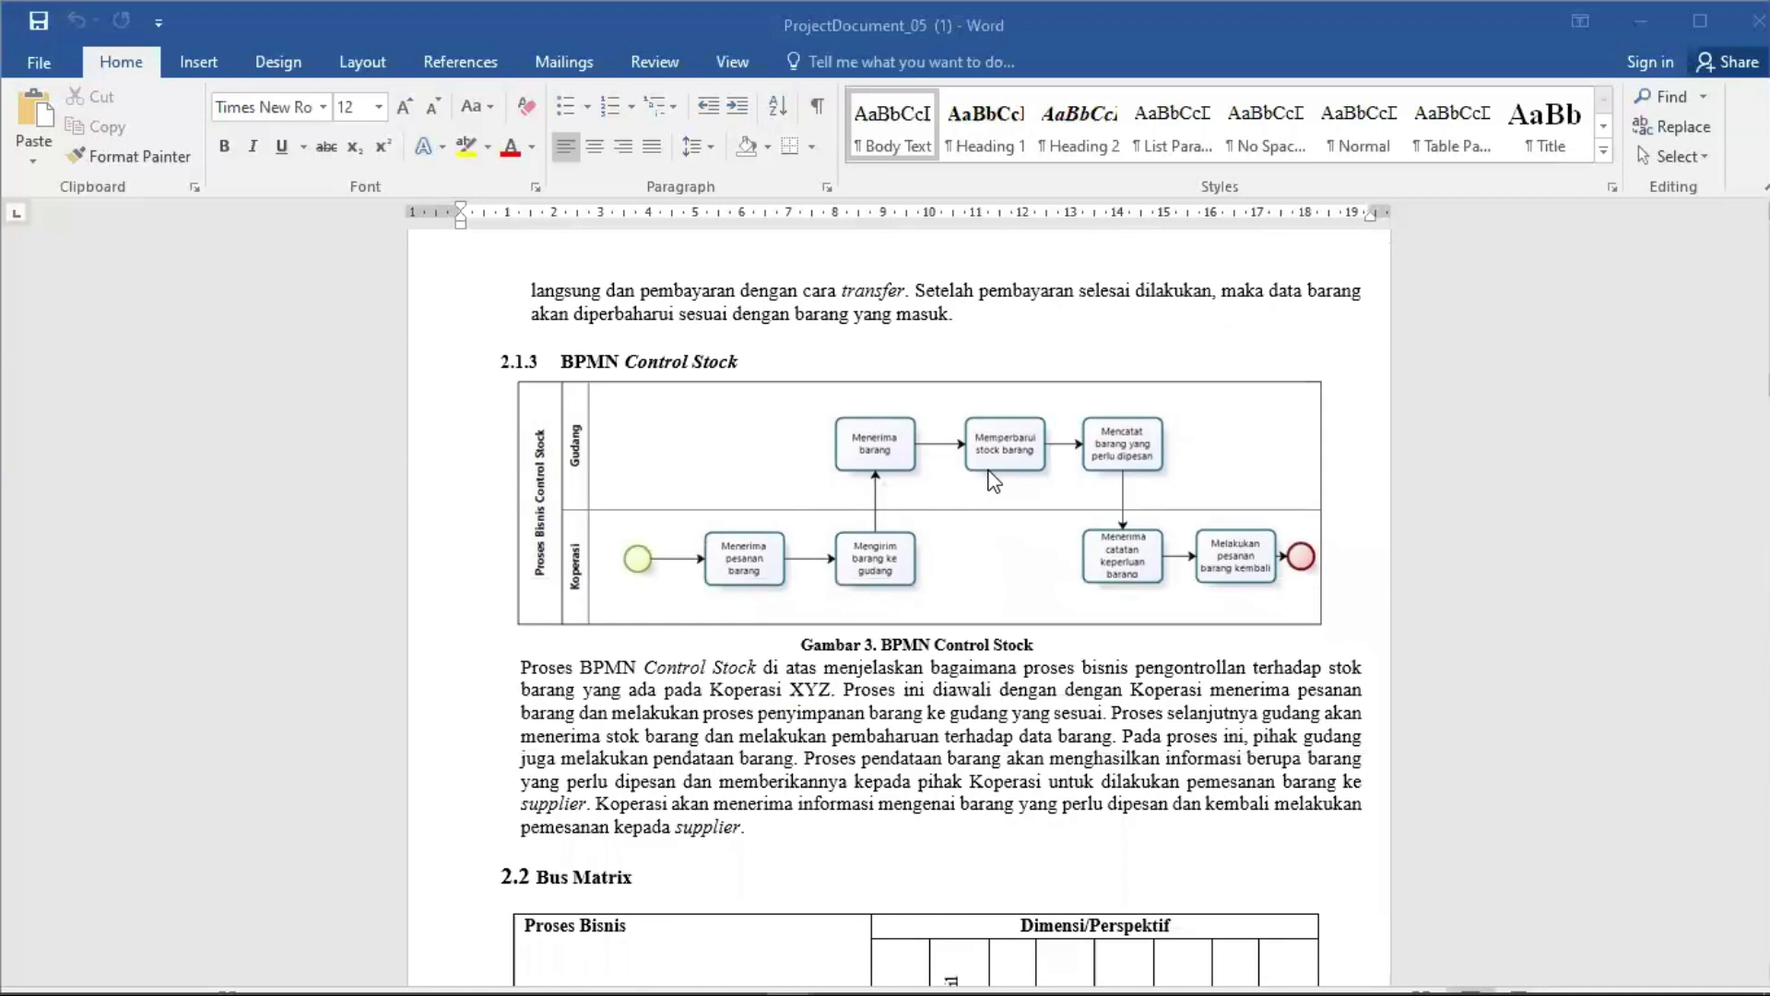
scroll(992, 479, "up", 1)
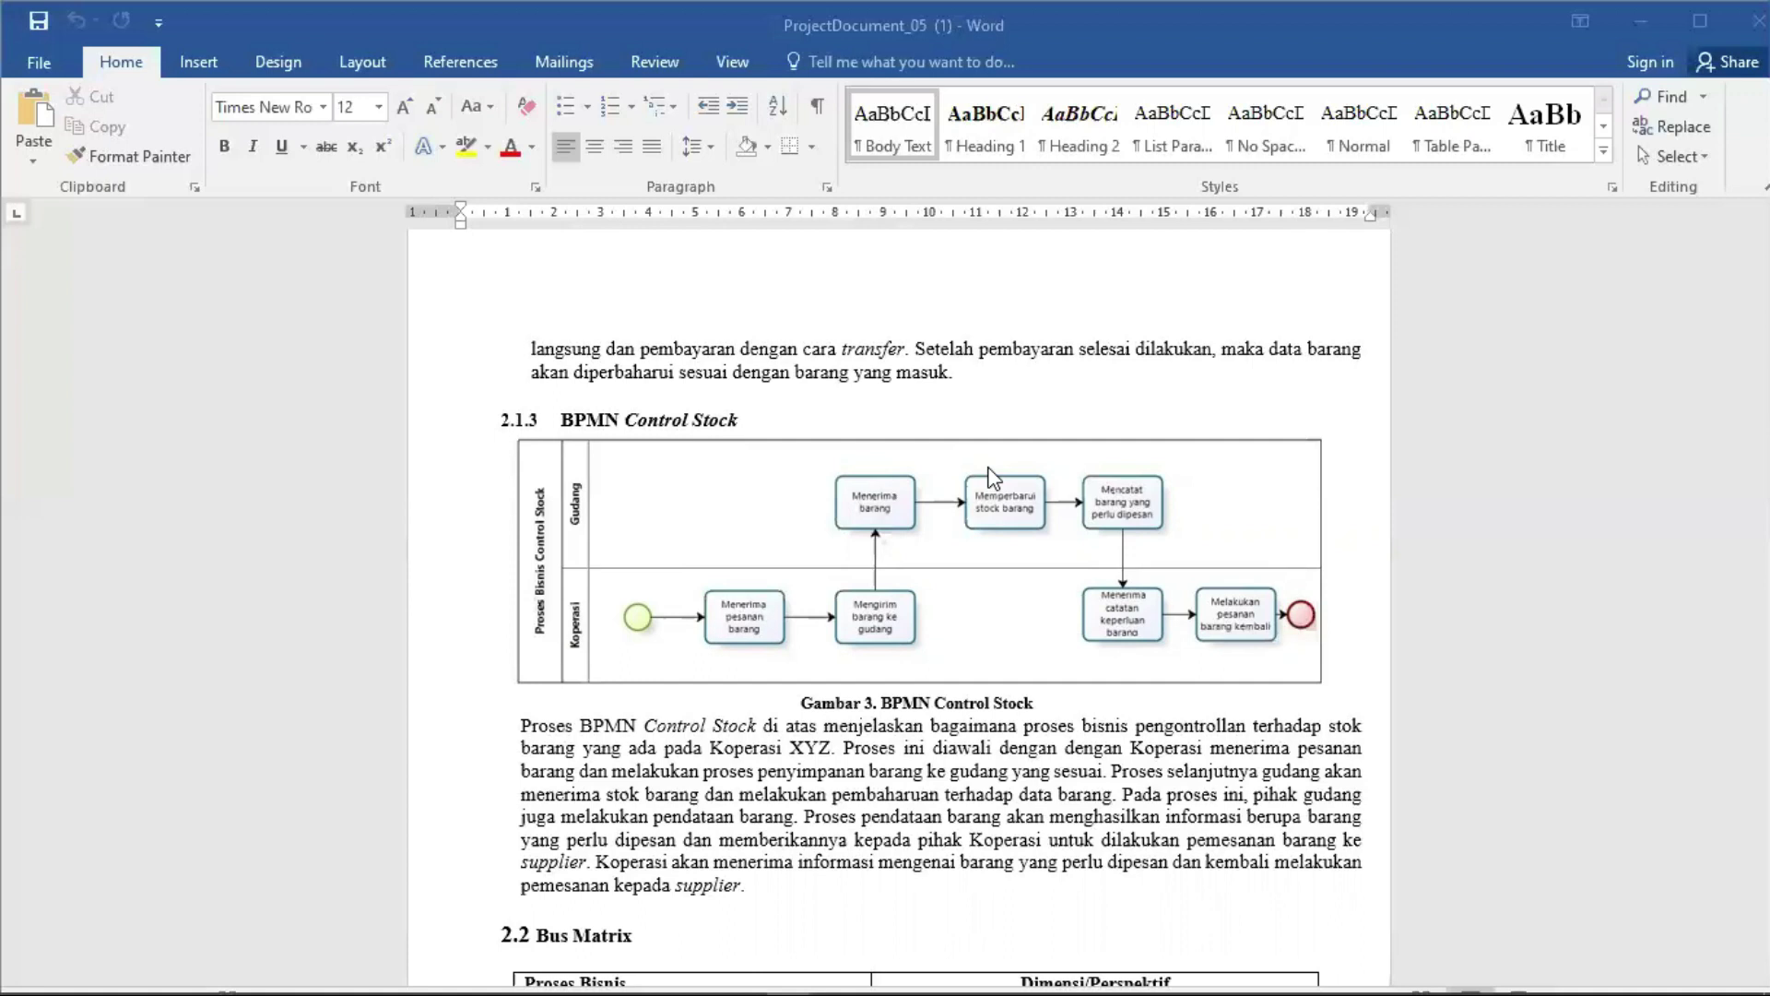
Step: Examine the Bus Matrix table in section 2.2 and the page area below it
scroll(991, 478, "down", 6)
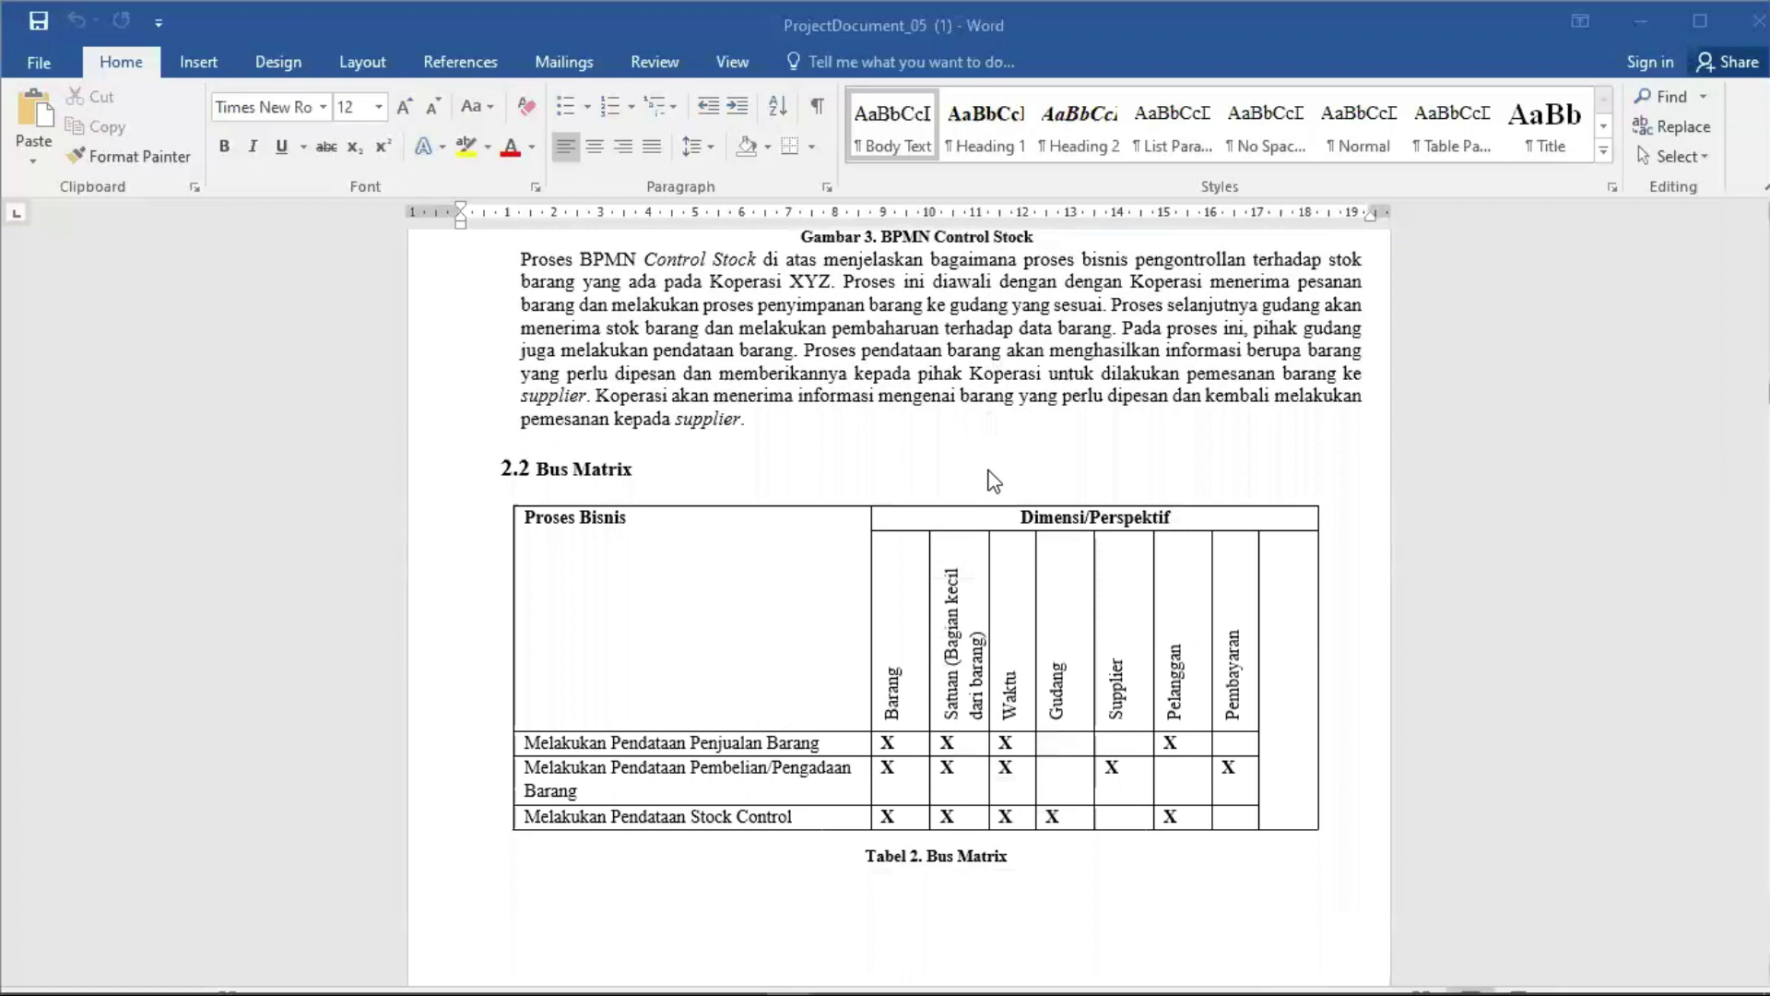
scroll(991, 477, "down", 3)
scroll(991, 478, "up", 2)
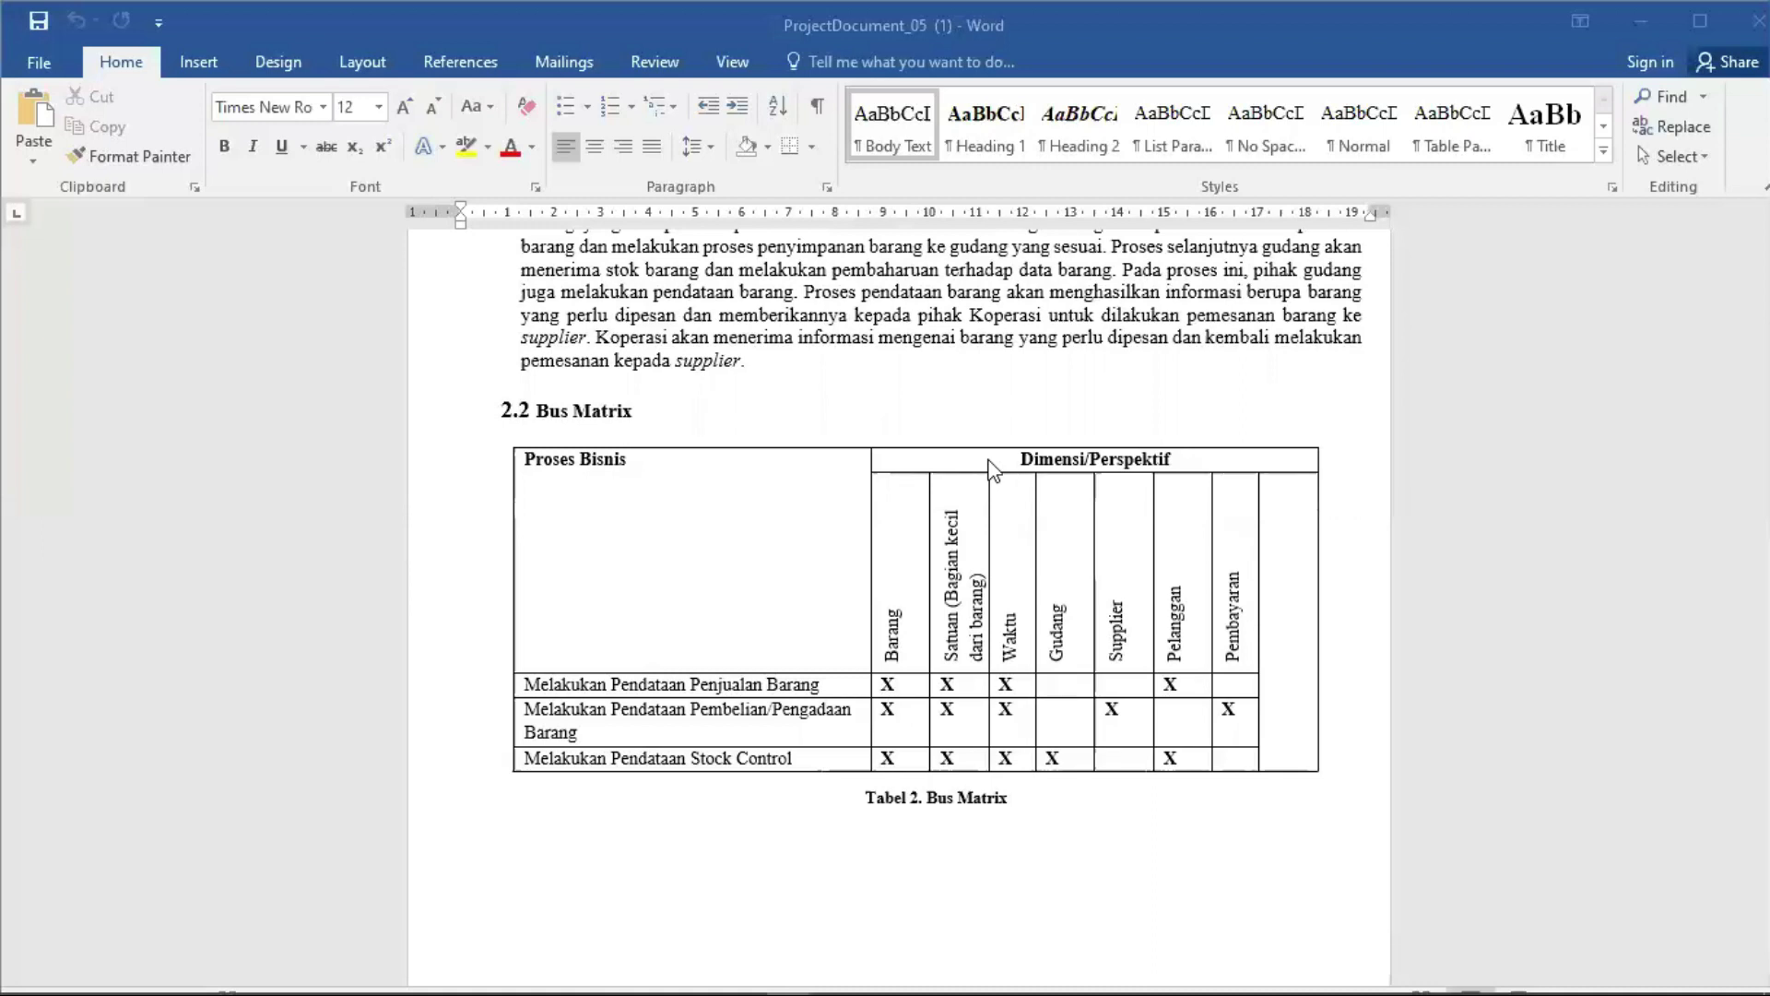
scroll(925, 431, "down", 3)
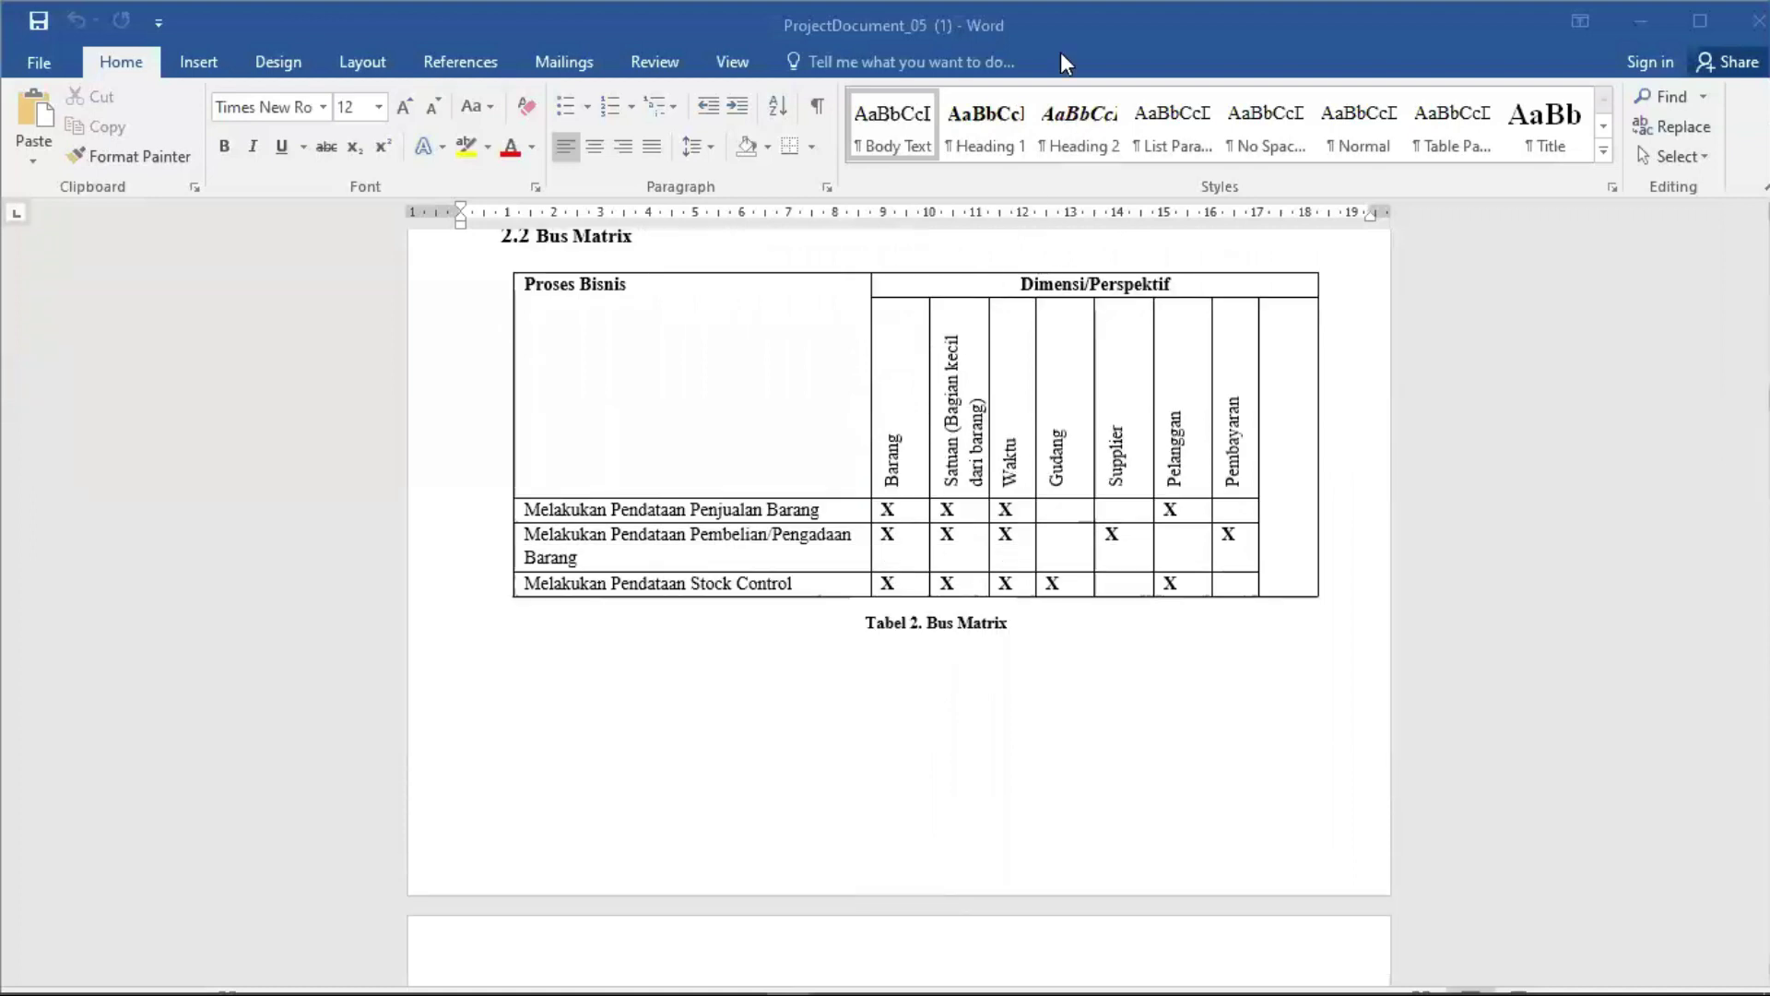
scroll(944, 338, "down", 5)
scroll(949, 349, "up", 1)
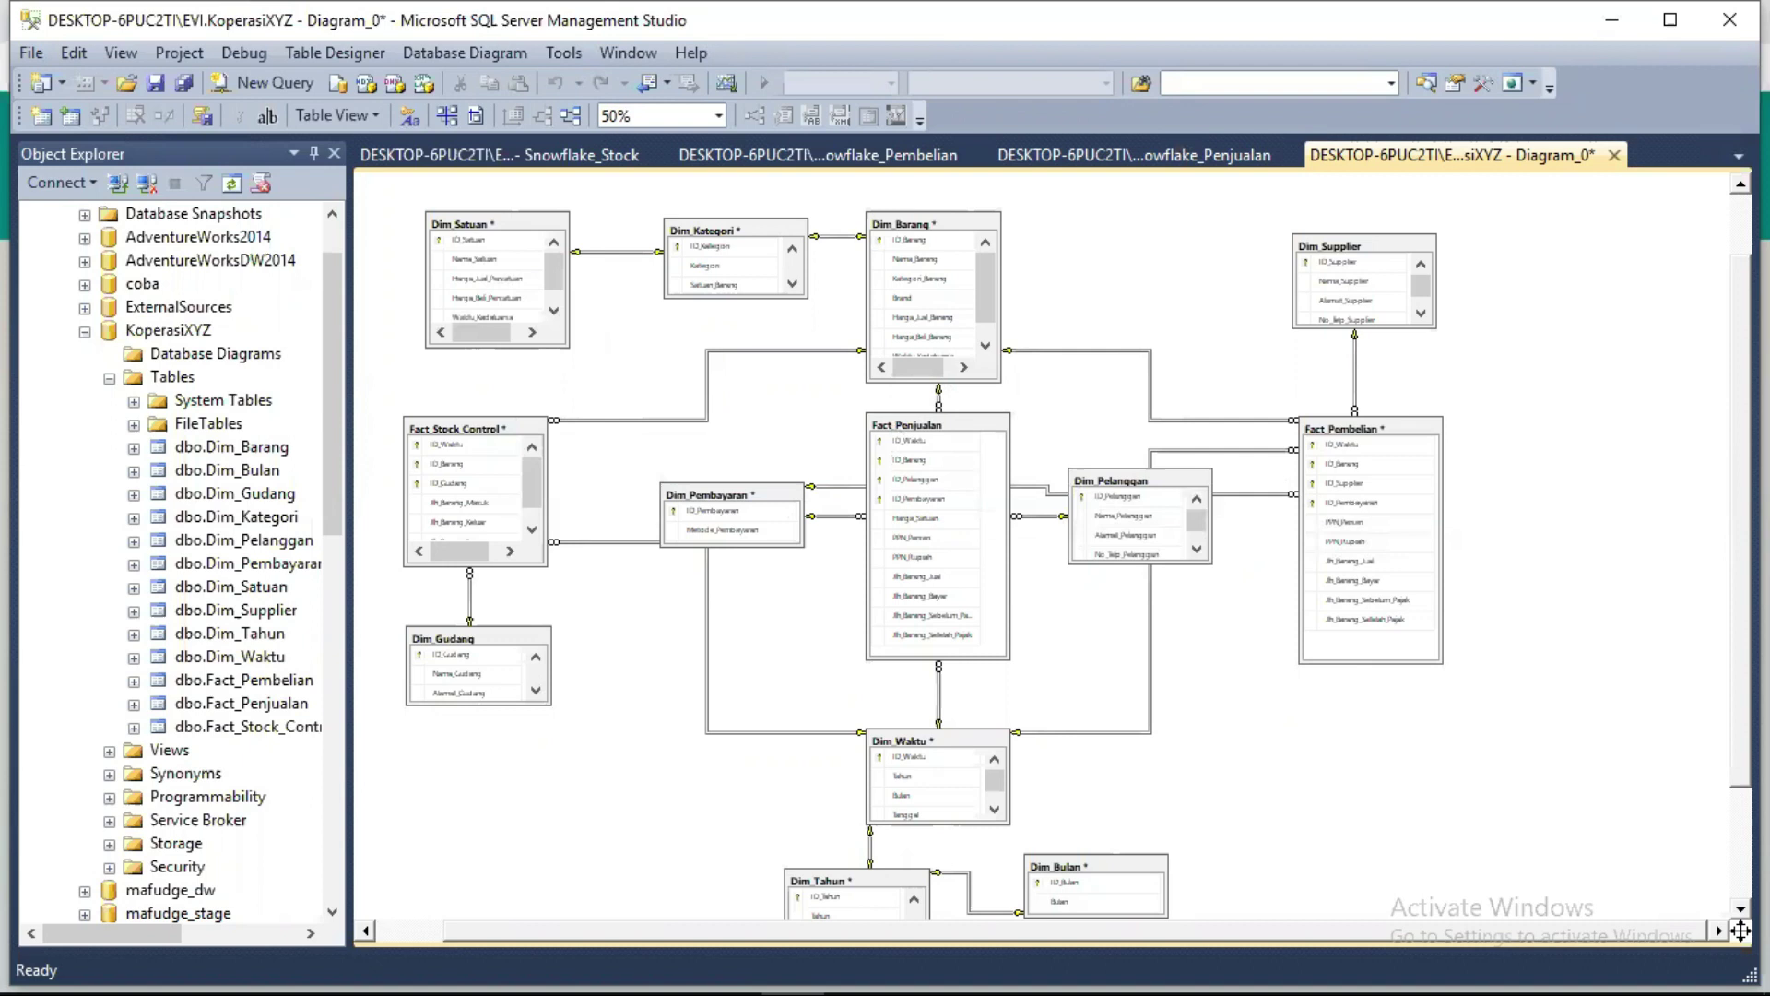
Step: In SQL Server Management Studio, examine the combined KoperasiXYZ diagram and the Snowflake_Penjualan diagram around Fact_Penjualan
scroll(1740, 929, "down", 3)
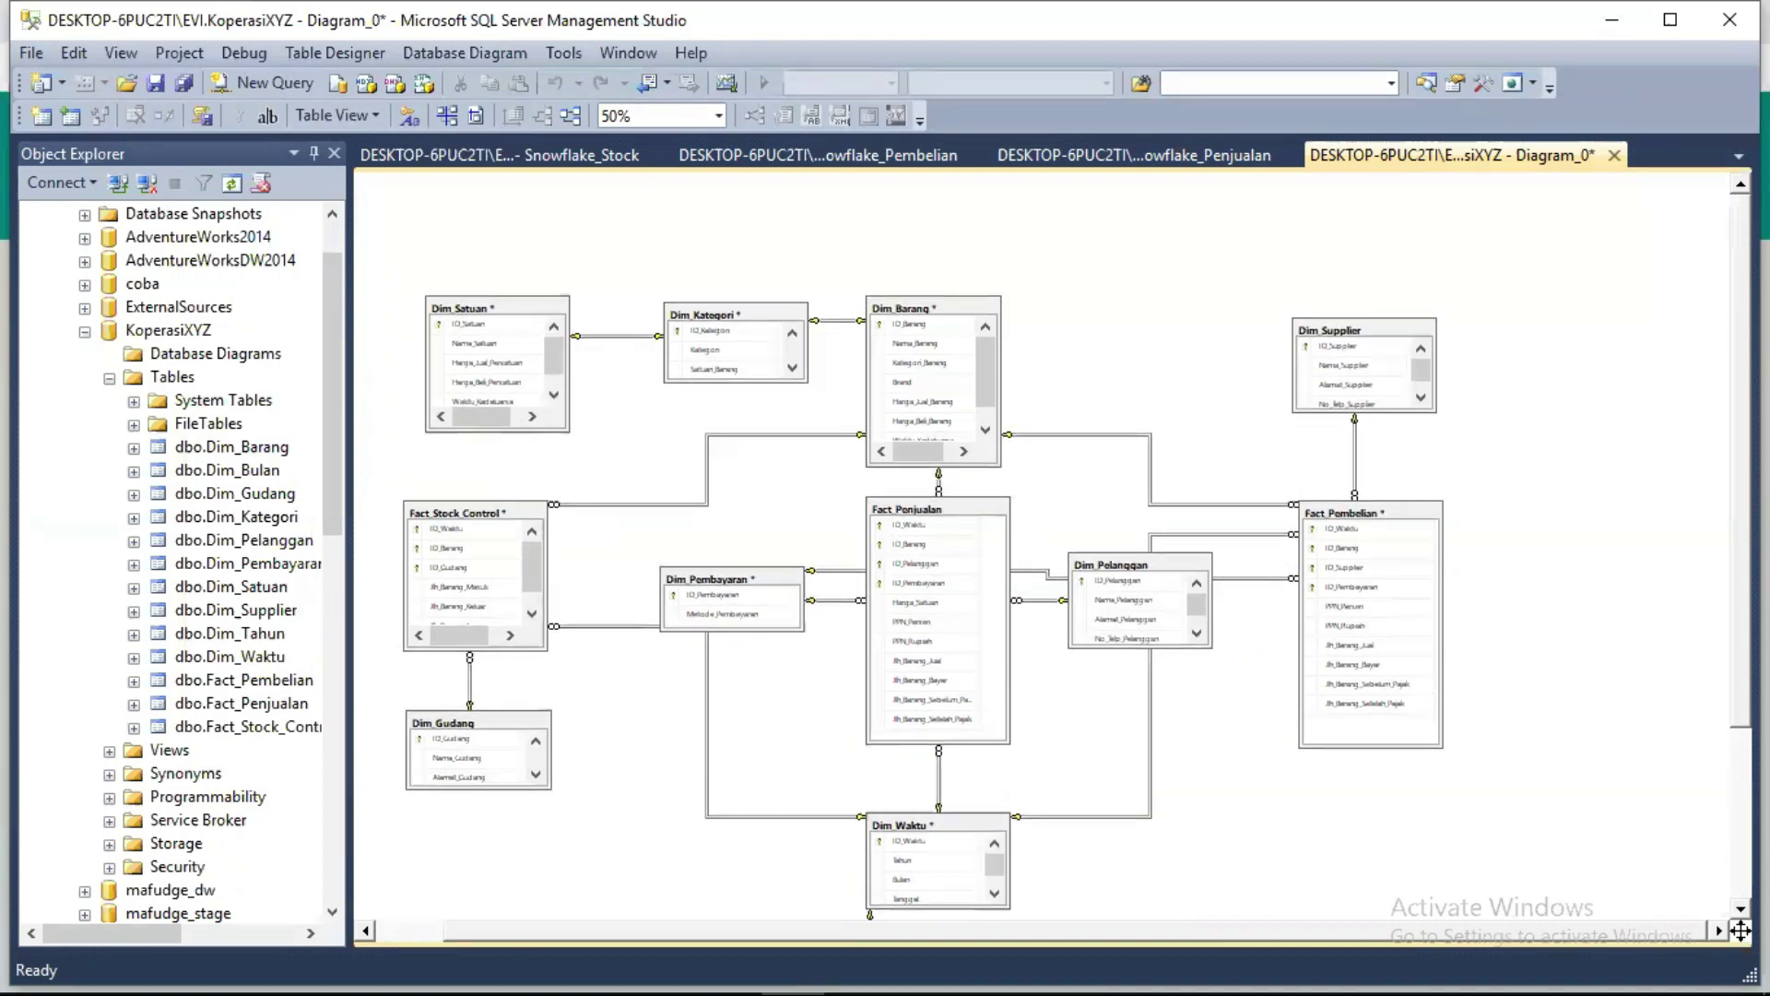
scroll(1740, 929, "up", 3)
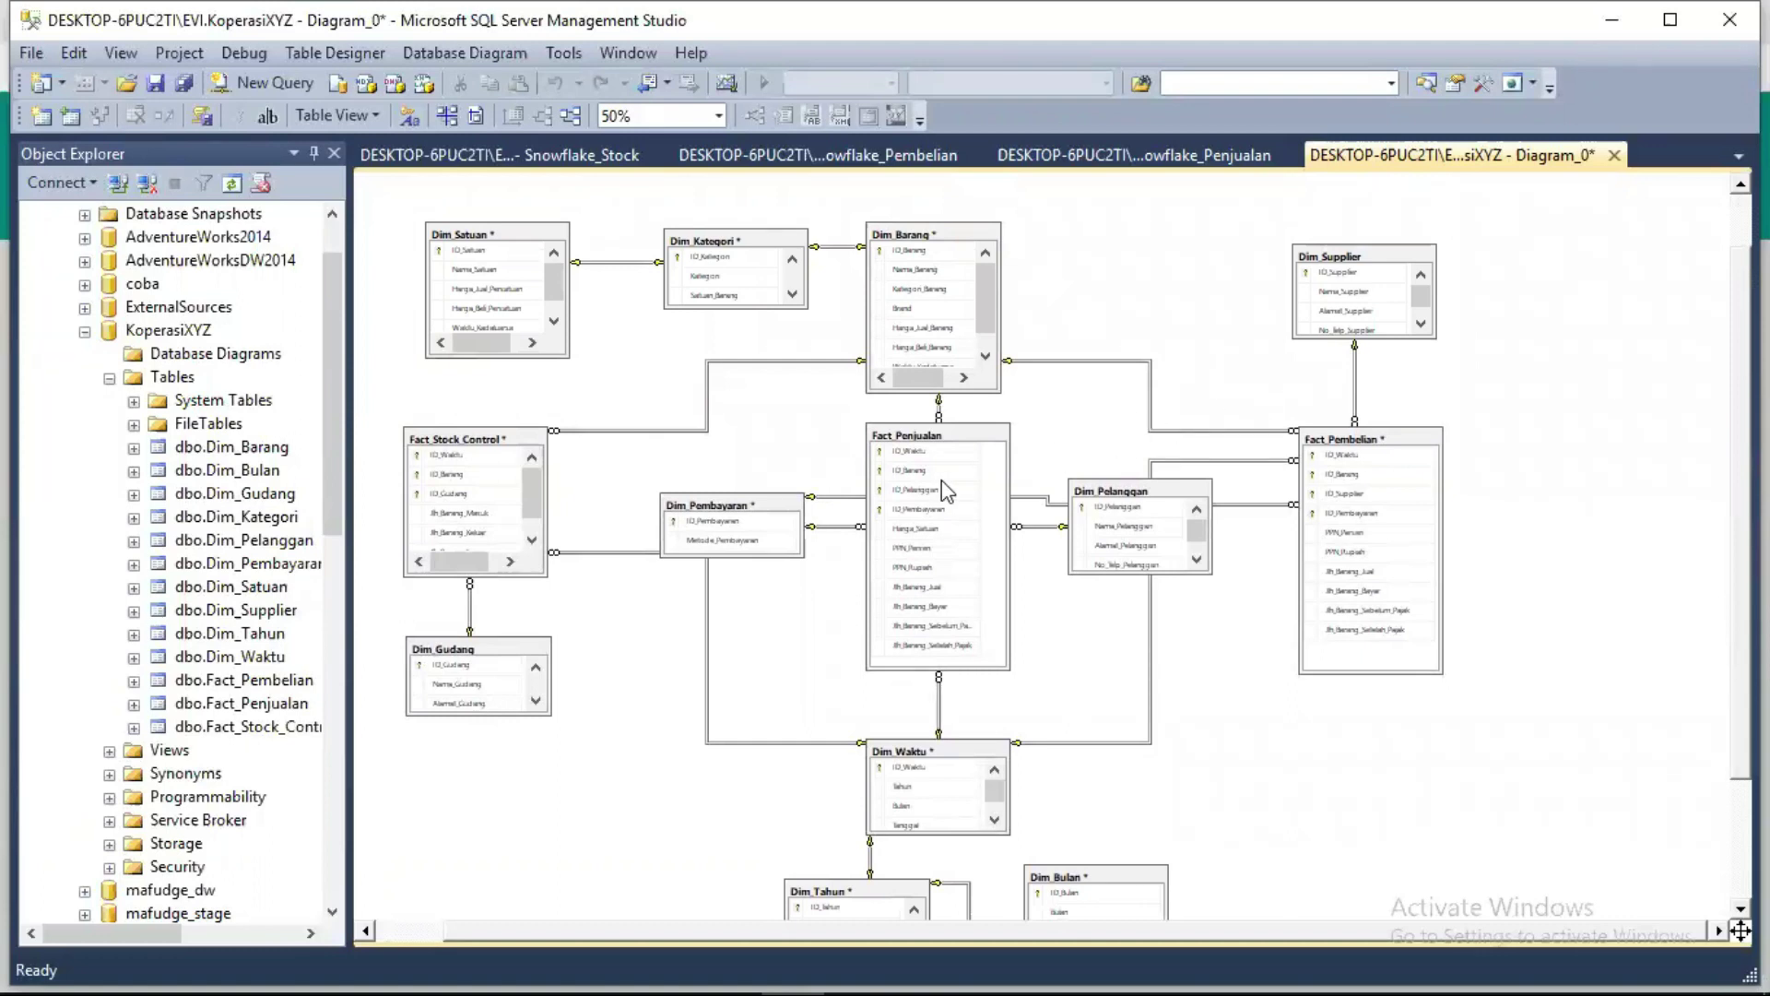
left_click(1142, 155)
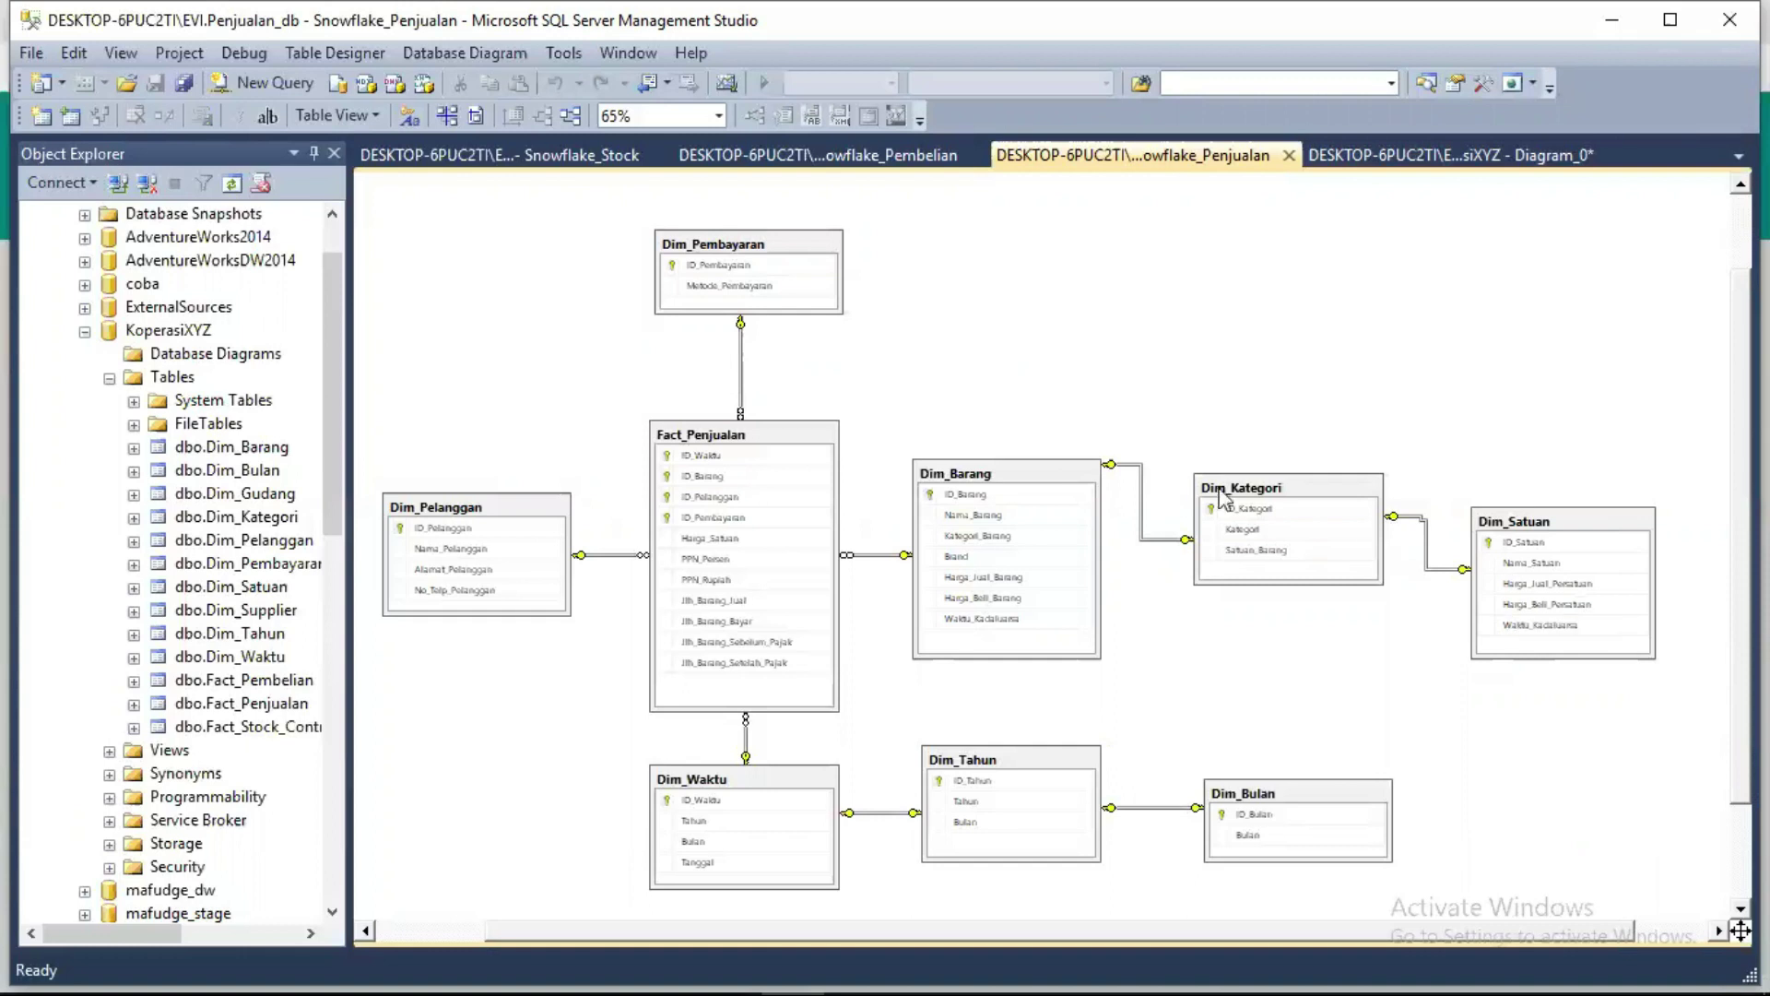
scroll(1126, 565, "down", 3)
scroll(1039, 584, "up", 3)
scroll(816, 715, "down", 3)
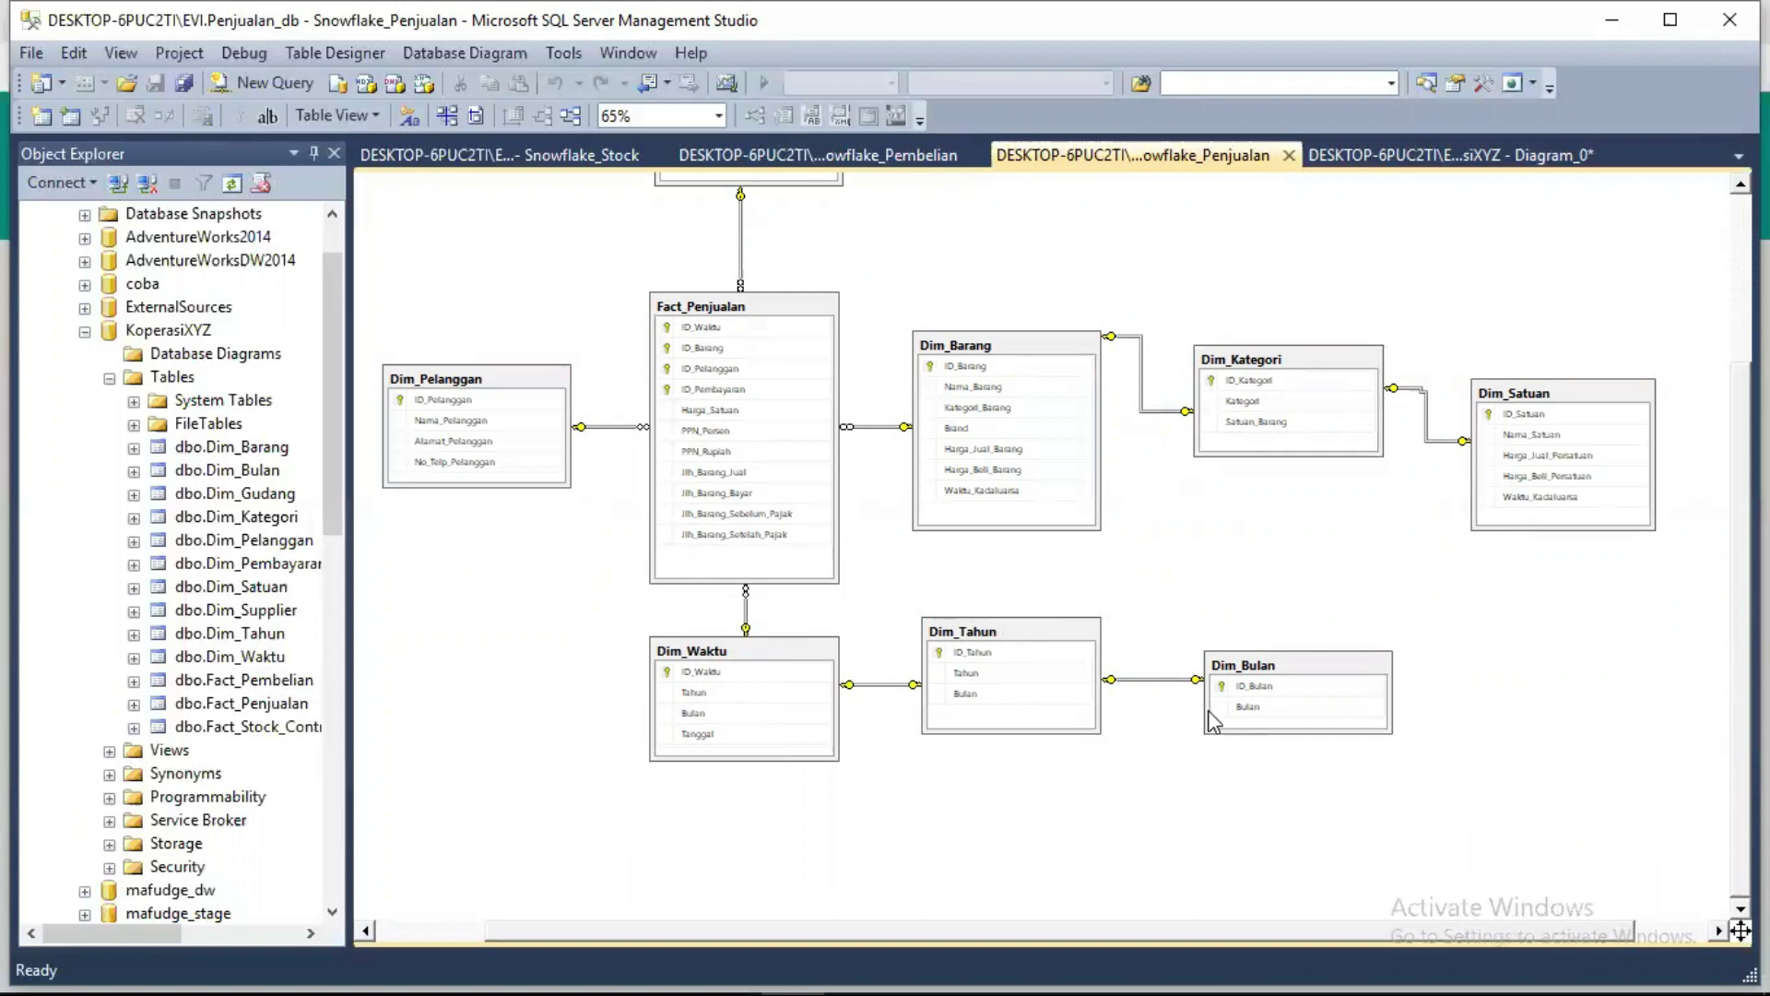
scroll(1131, 617, "up", 3)
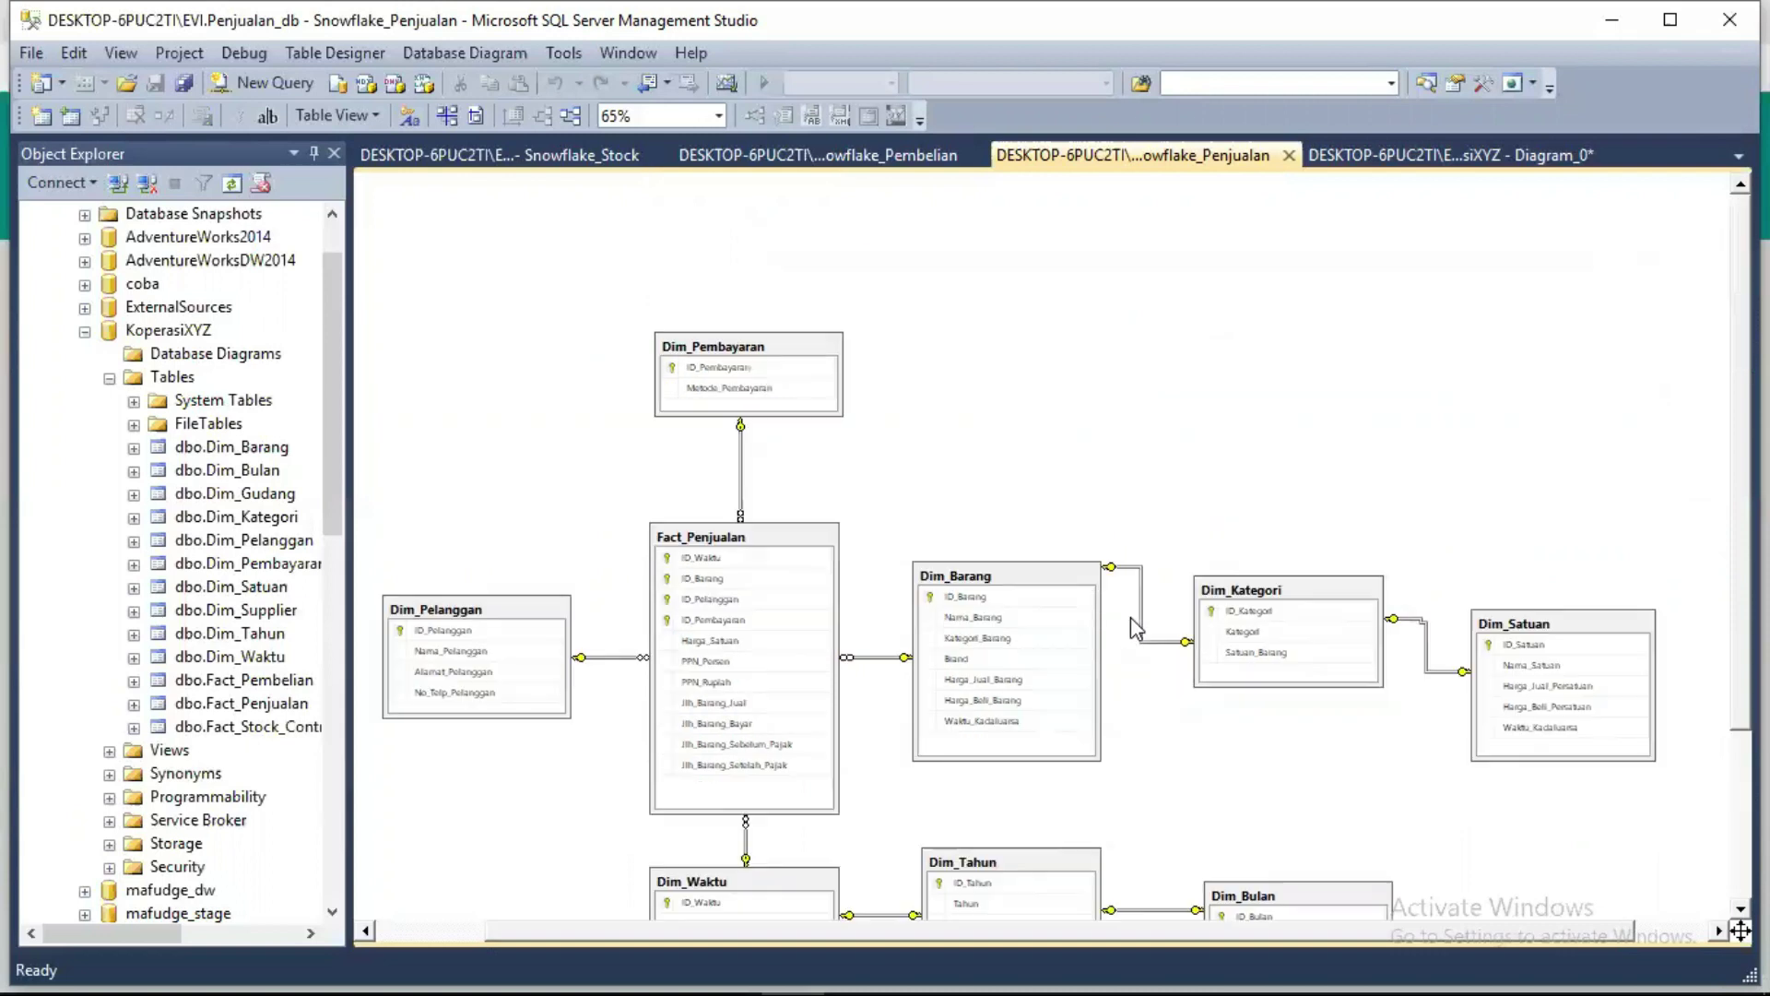
scroll(810, 521, "down", 3)
scroll(809, 521, "up", 3)
scroll(809, 523, "down", 3)
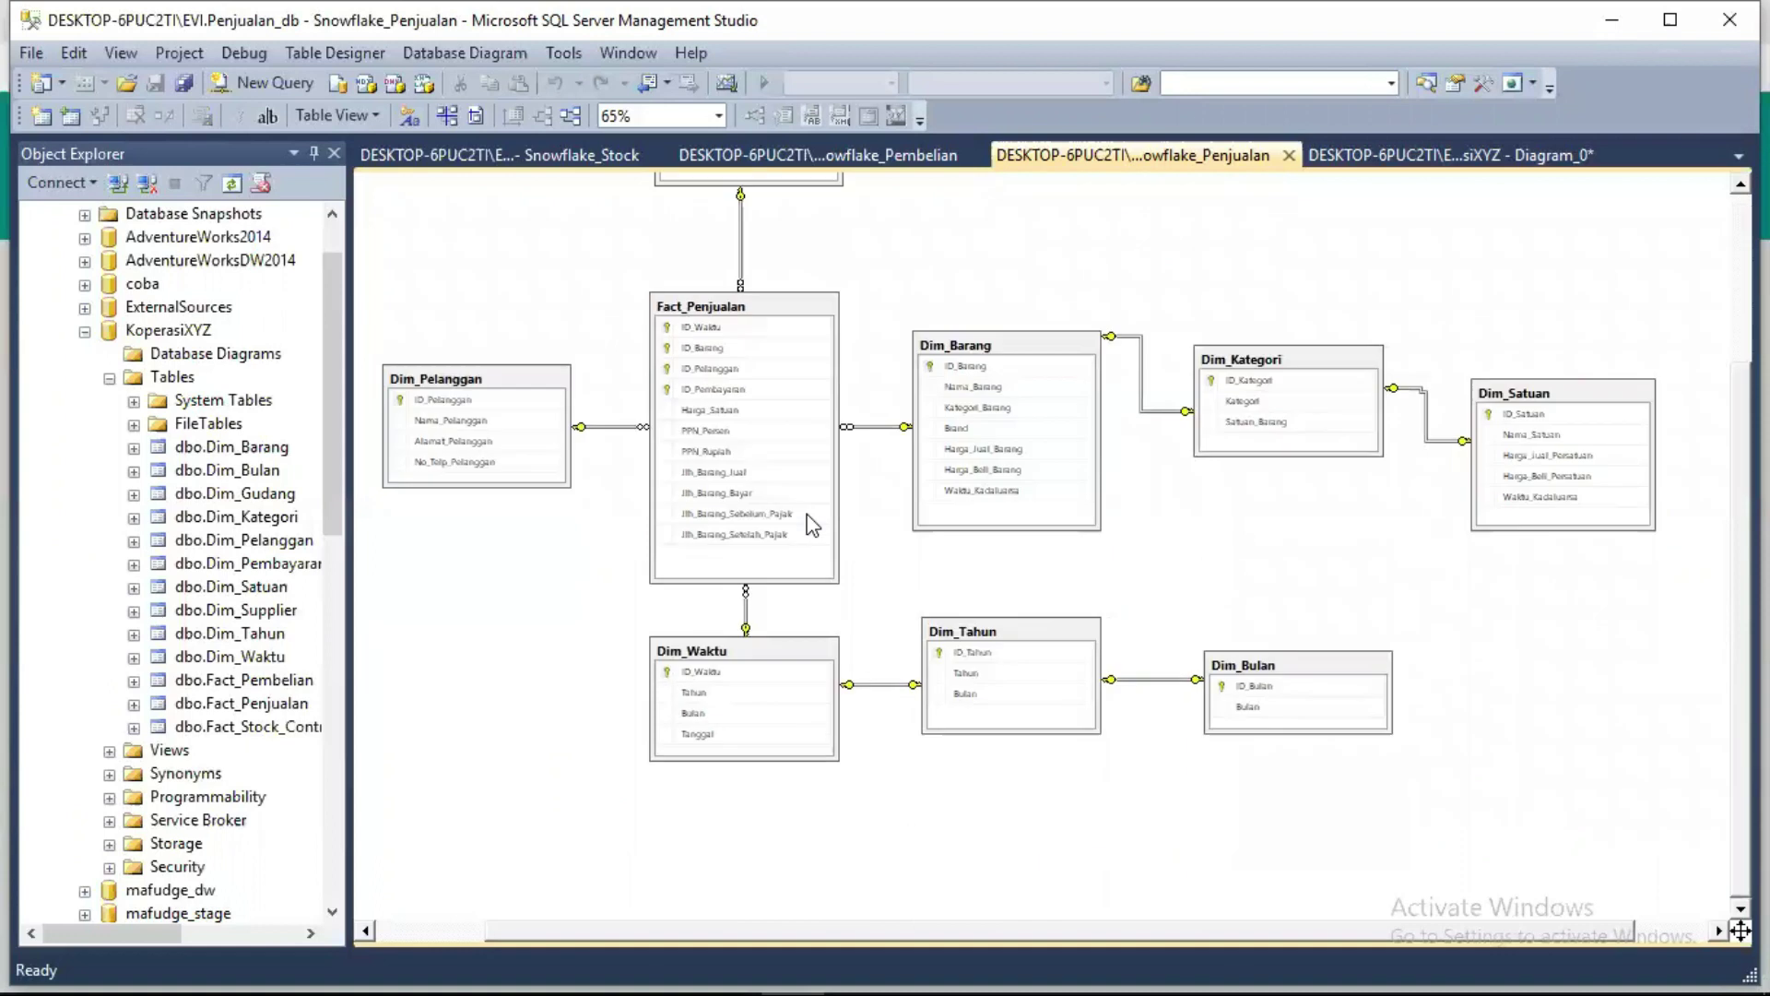
scroll(809, 521, "up", 1)
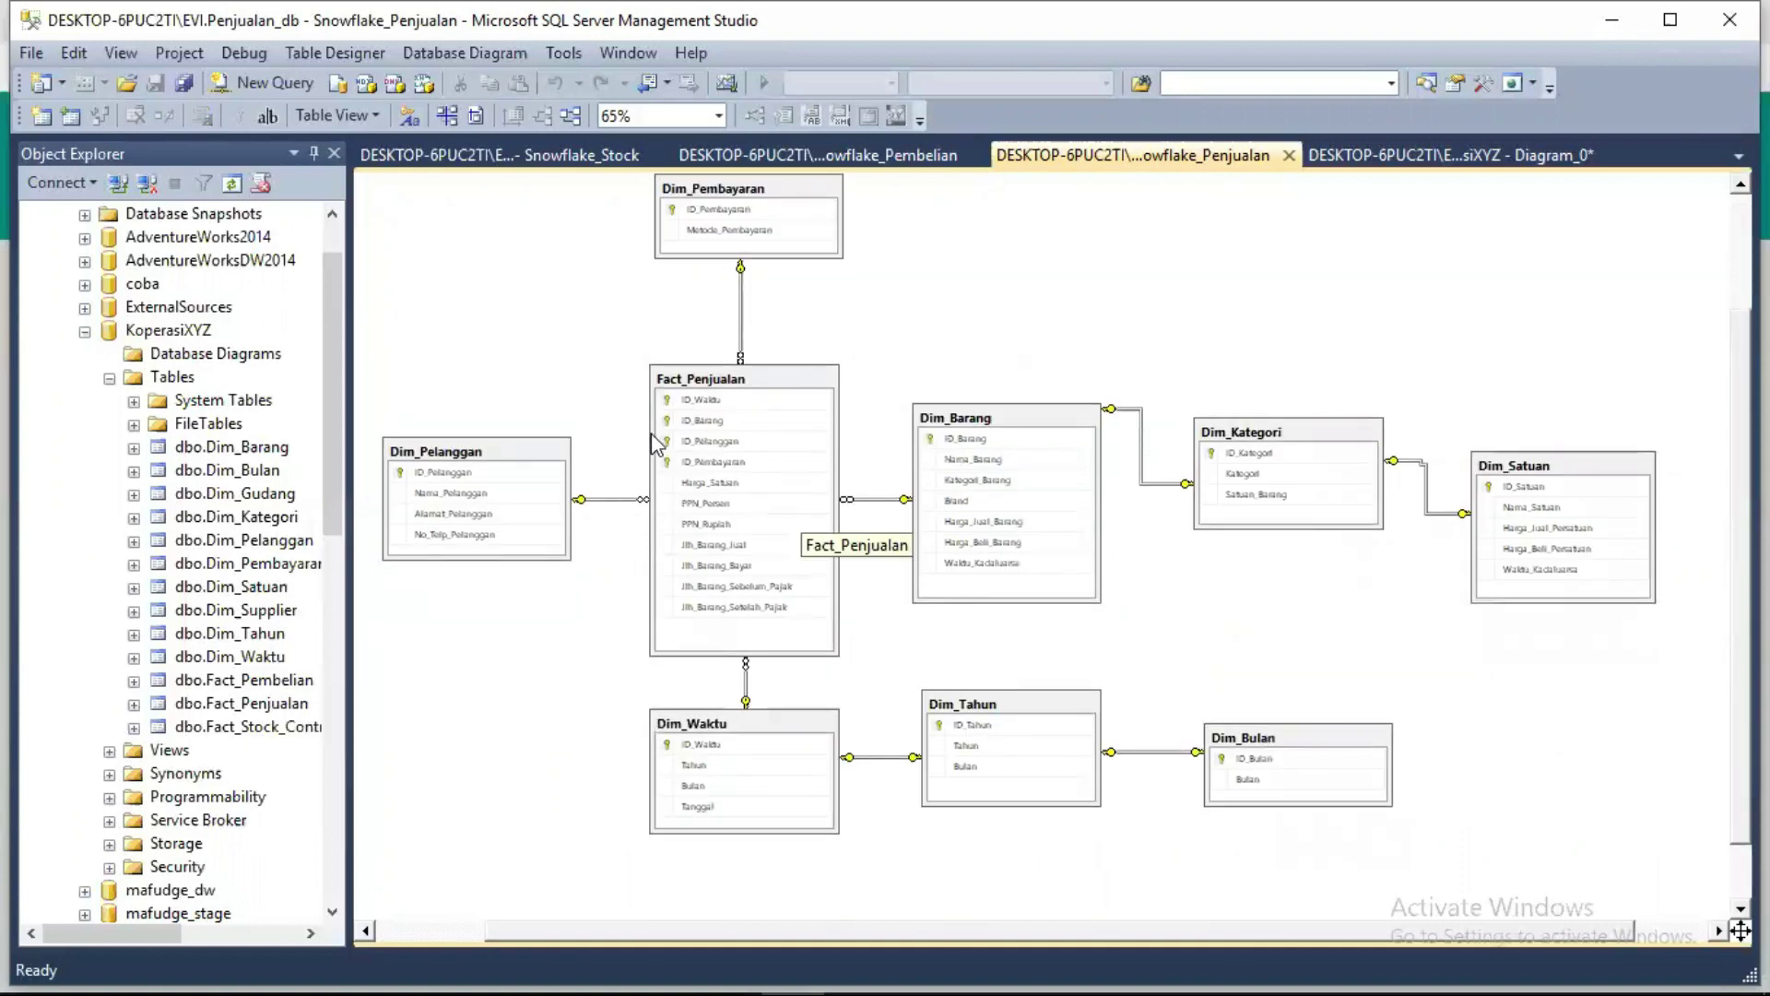
Step: Open the Snowflake_Pembelian diagram and examine Fact_Pembelian with its linked dimension tables
left_click(864, 156)
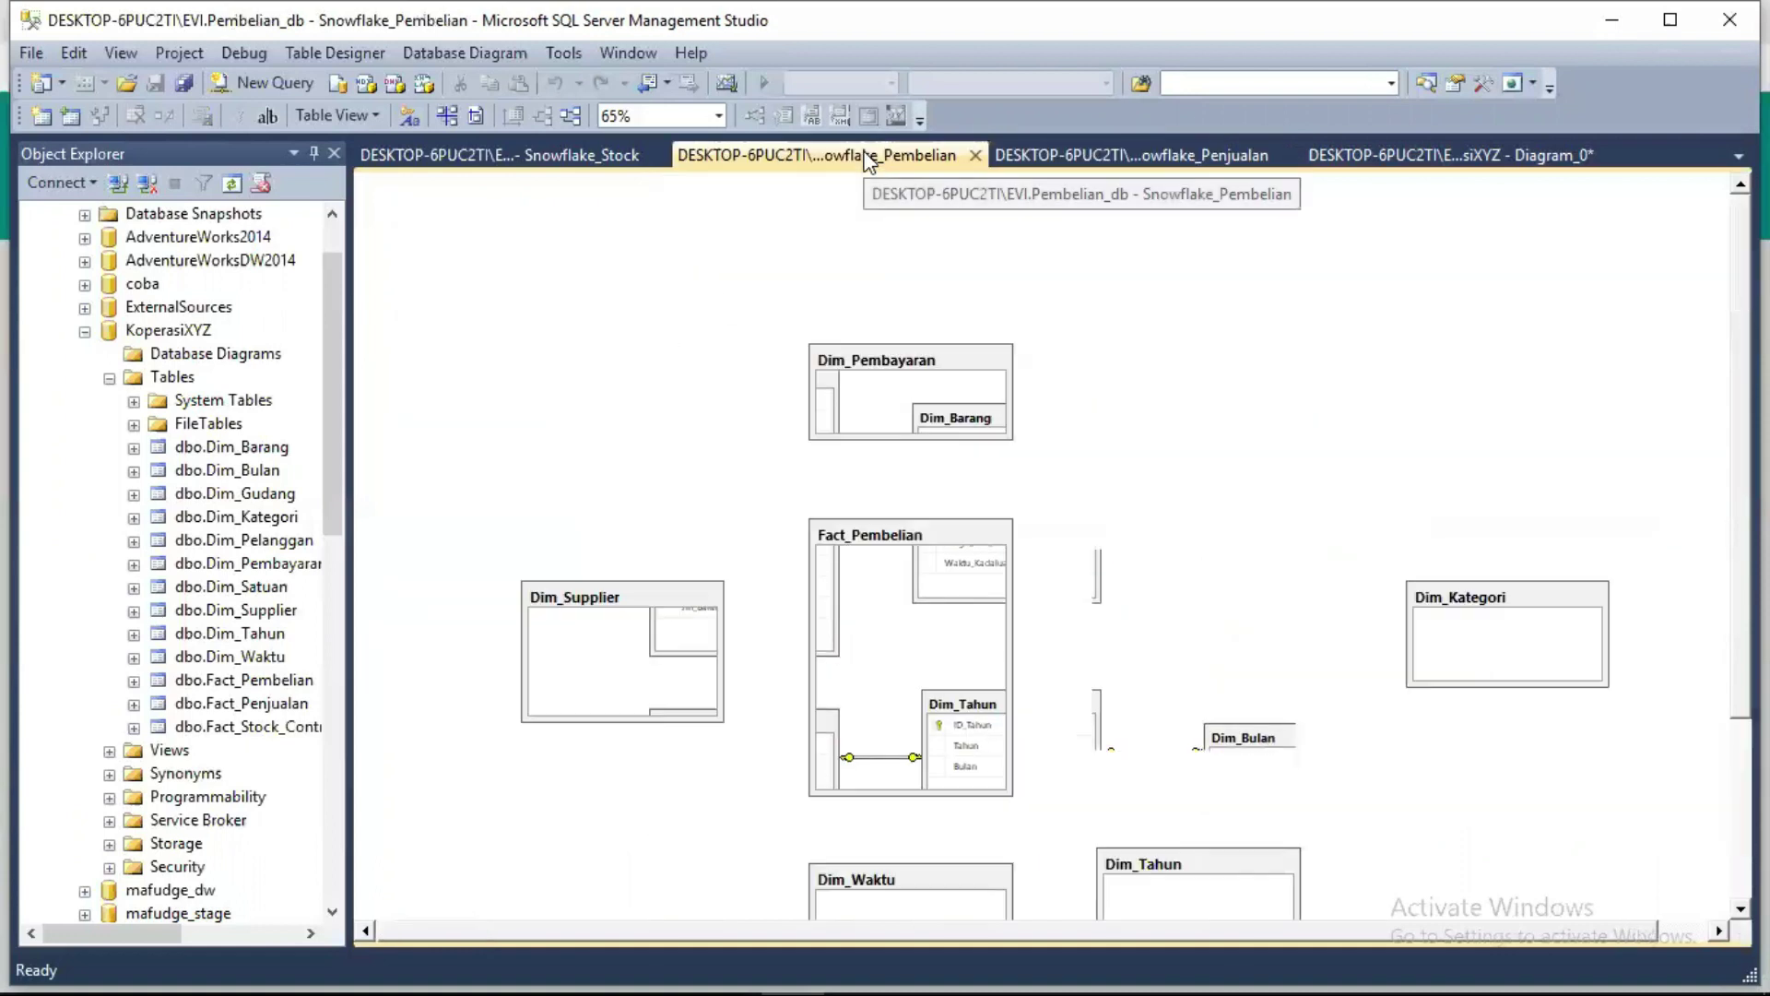
scroll(1057, 395, "down", 2)
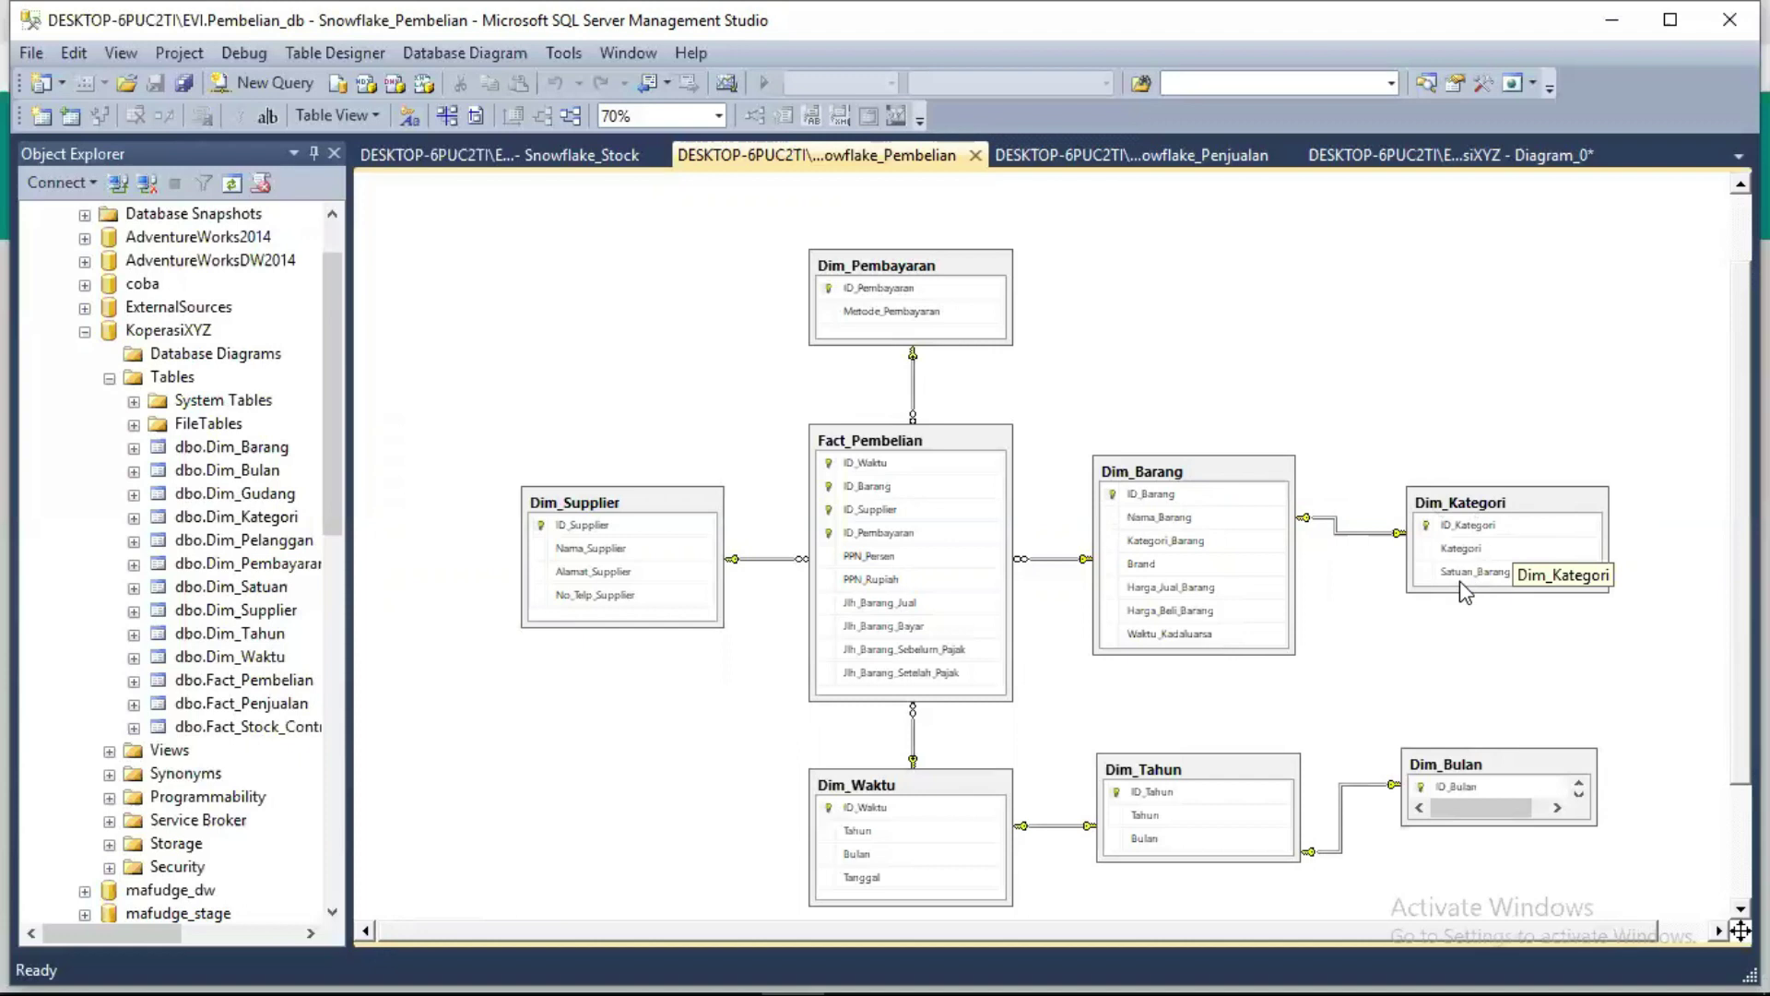
scroll(1280, 682, "down", 3)
scroll(1280, 682, "up", 3)
scroll(1281, 682, "down", 3)
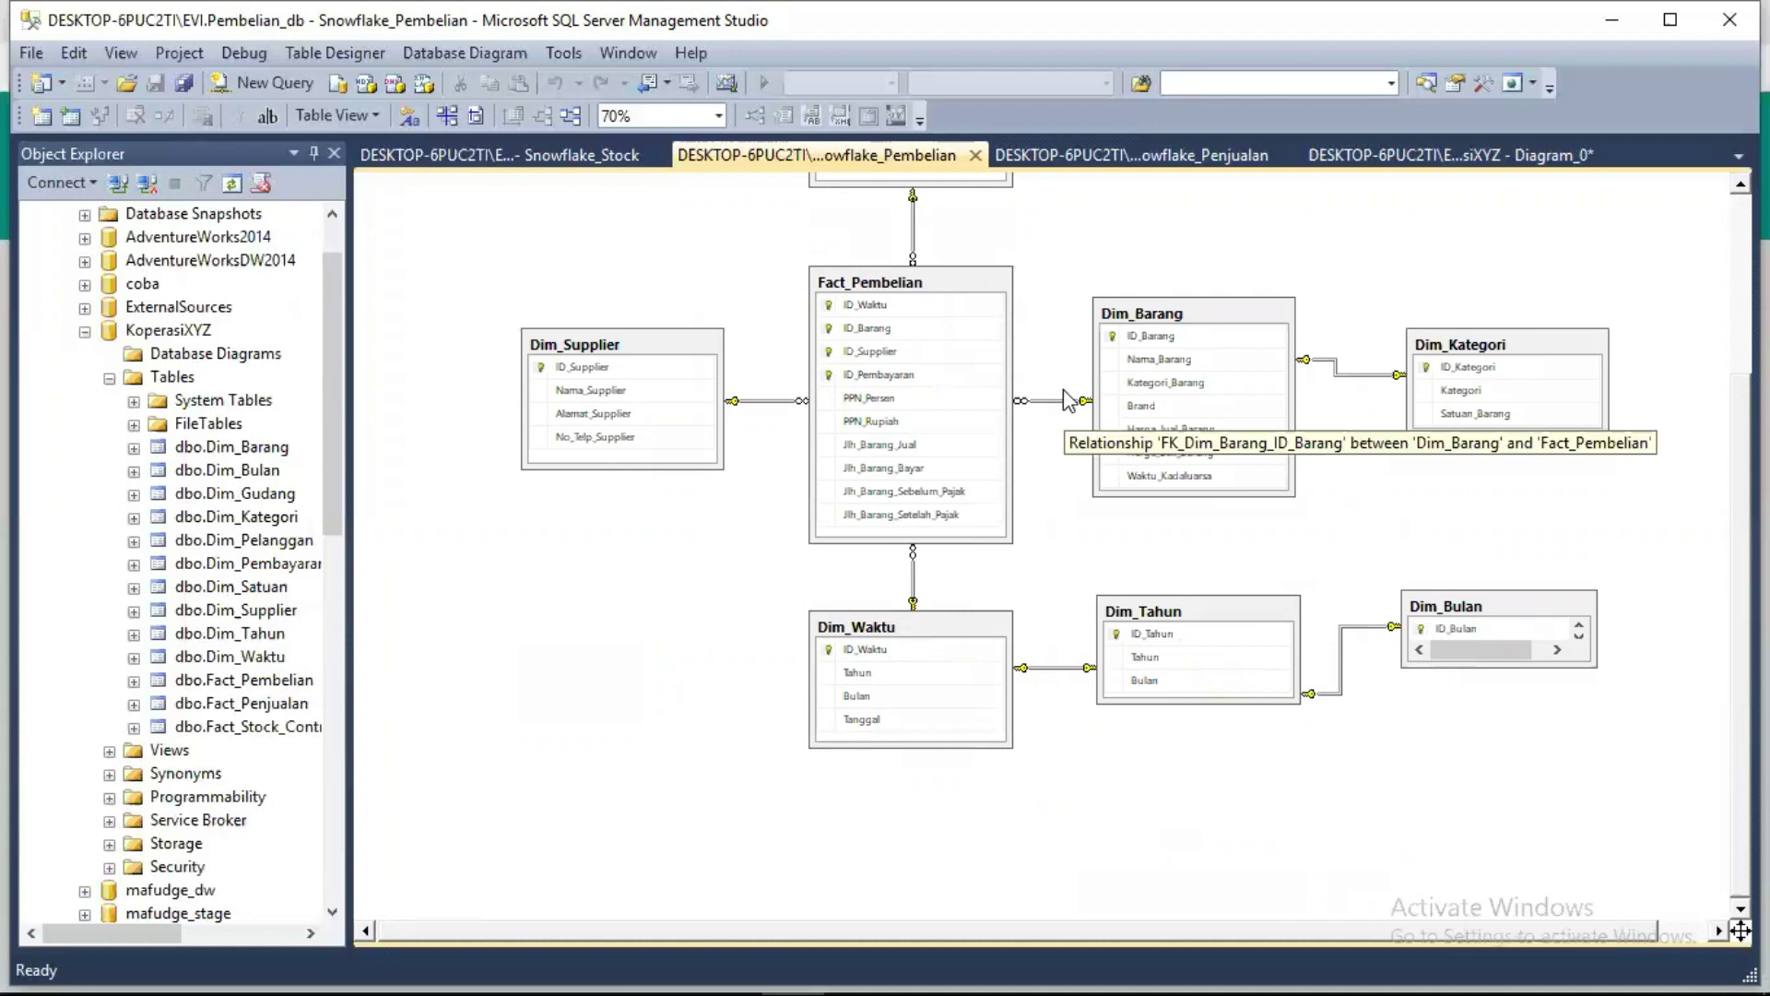
scroll(871, 573, "up", 3)
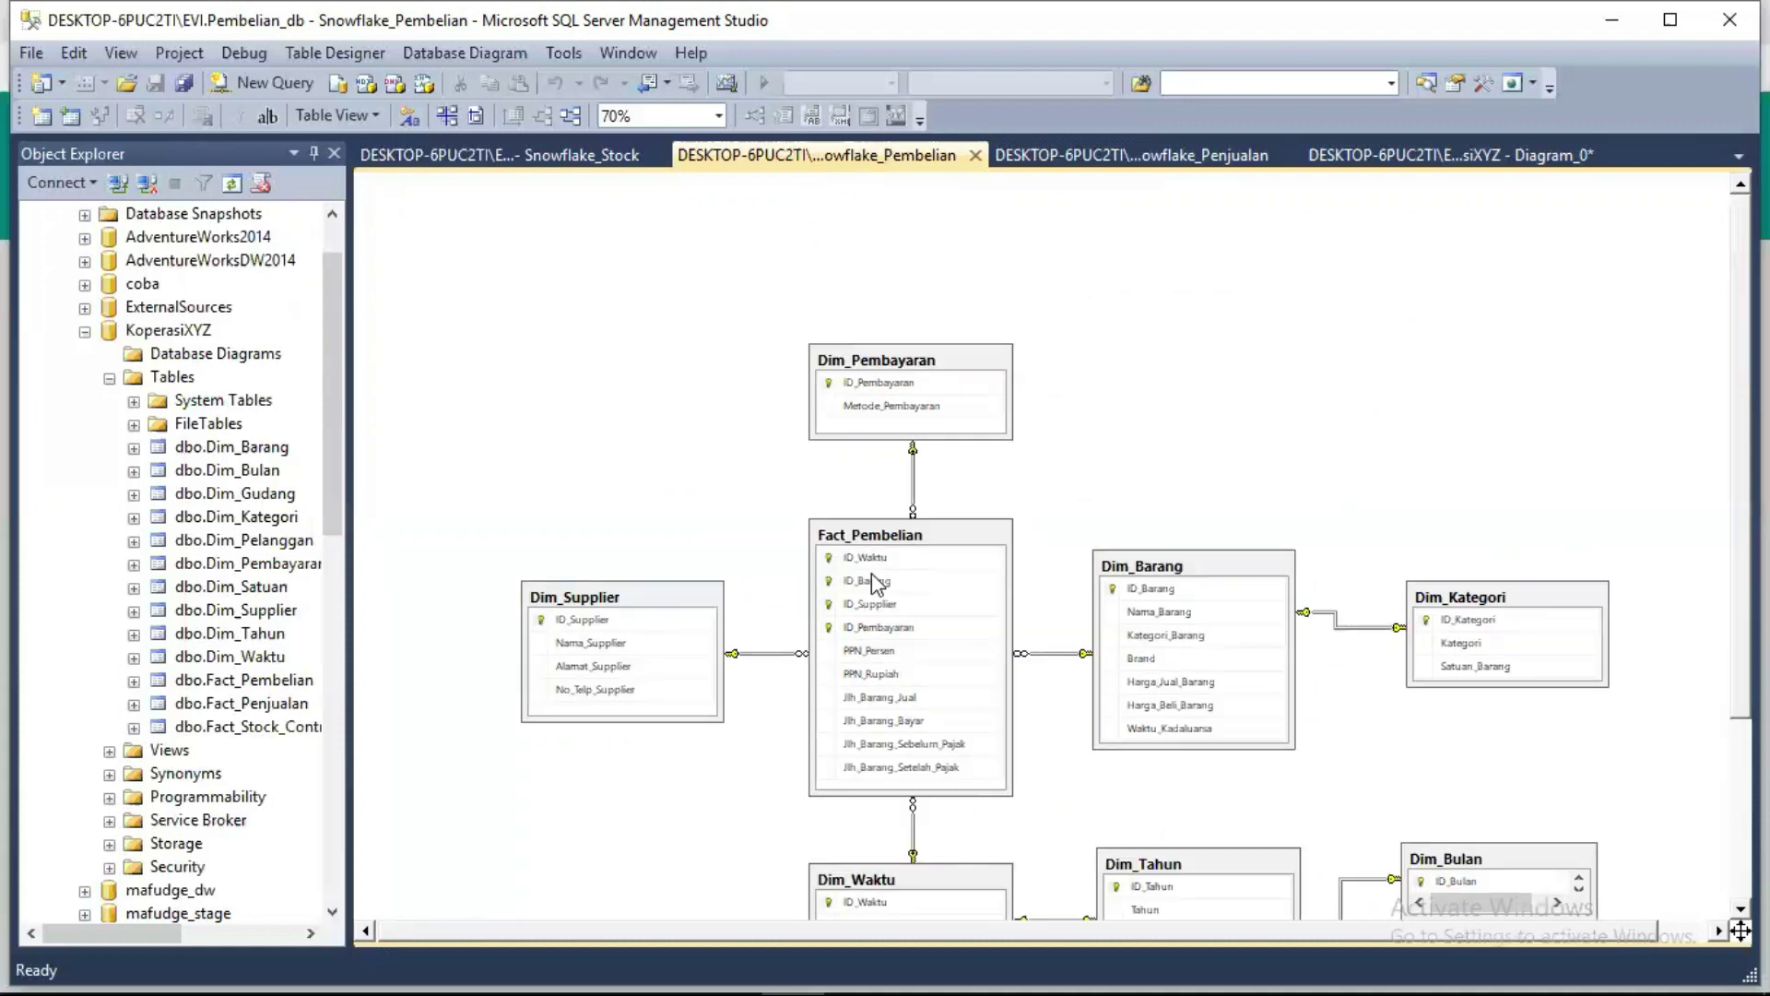
Step: Show the Snowflake_Stock diagram and briefly look inside the dbo.Dim_Barang table in the KoperasiXYZ database tree
left_click(568, 156)
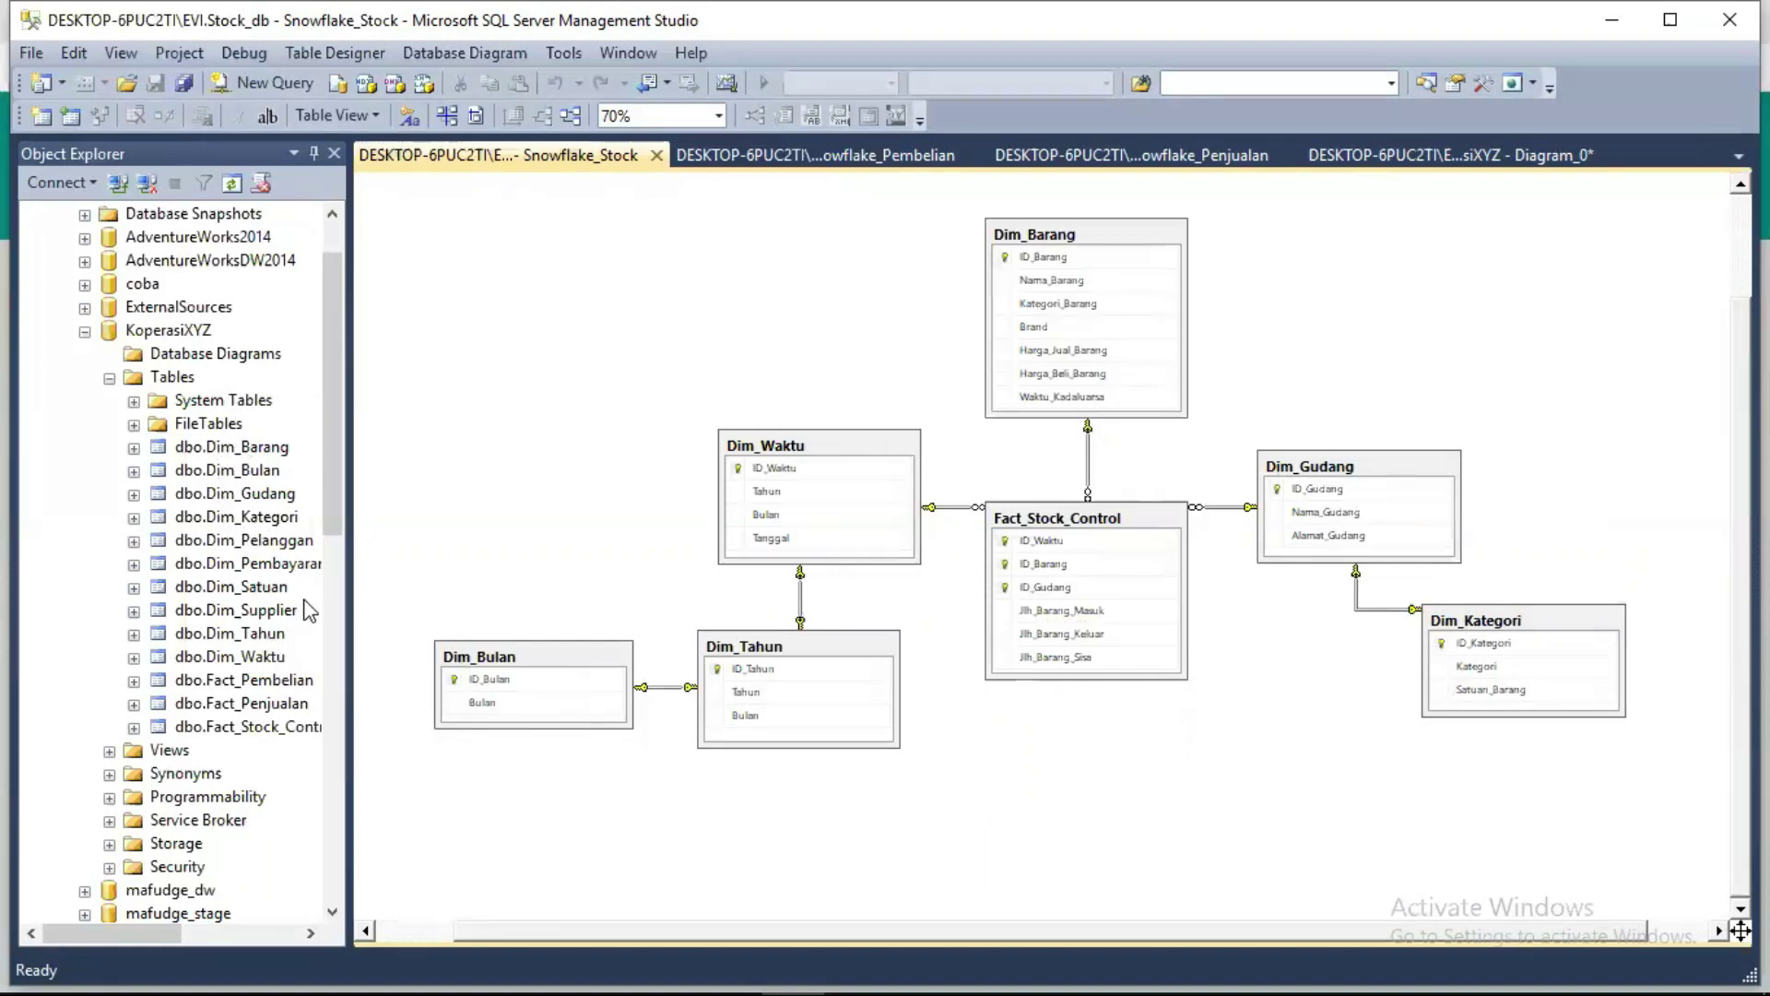
mouse_move(337, 478)
left_mouse_down()
mouse_move(337, 507)
mouse_move(340, 479)
left_mouse_up()
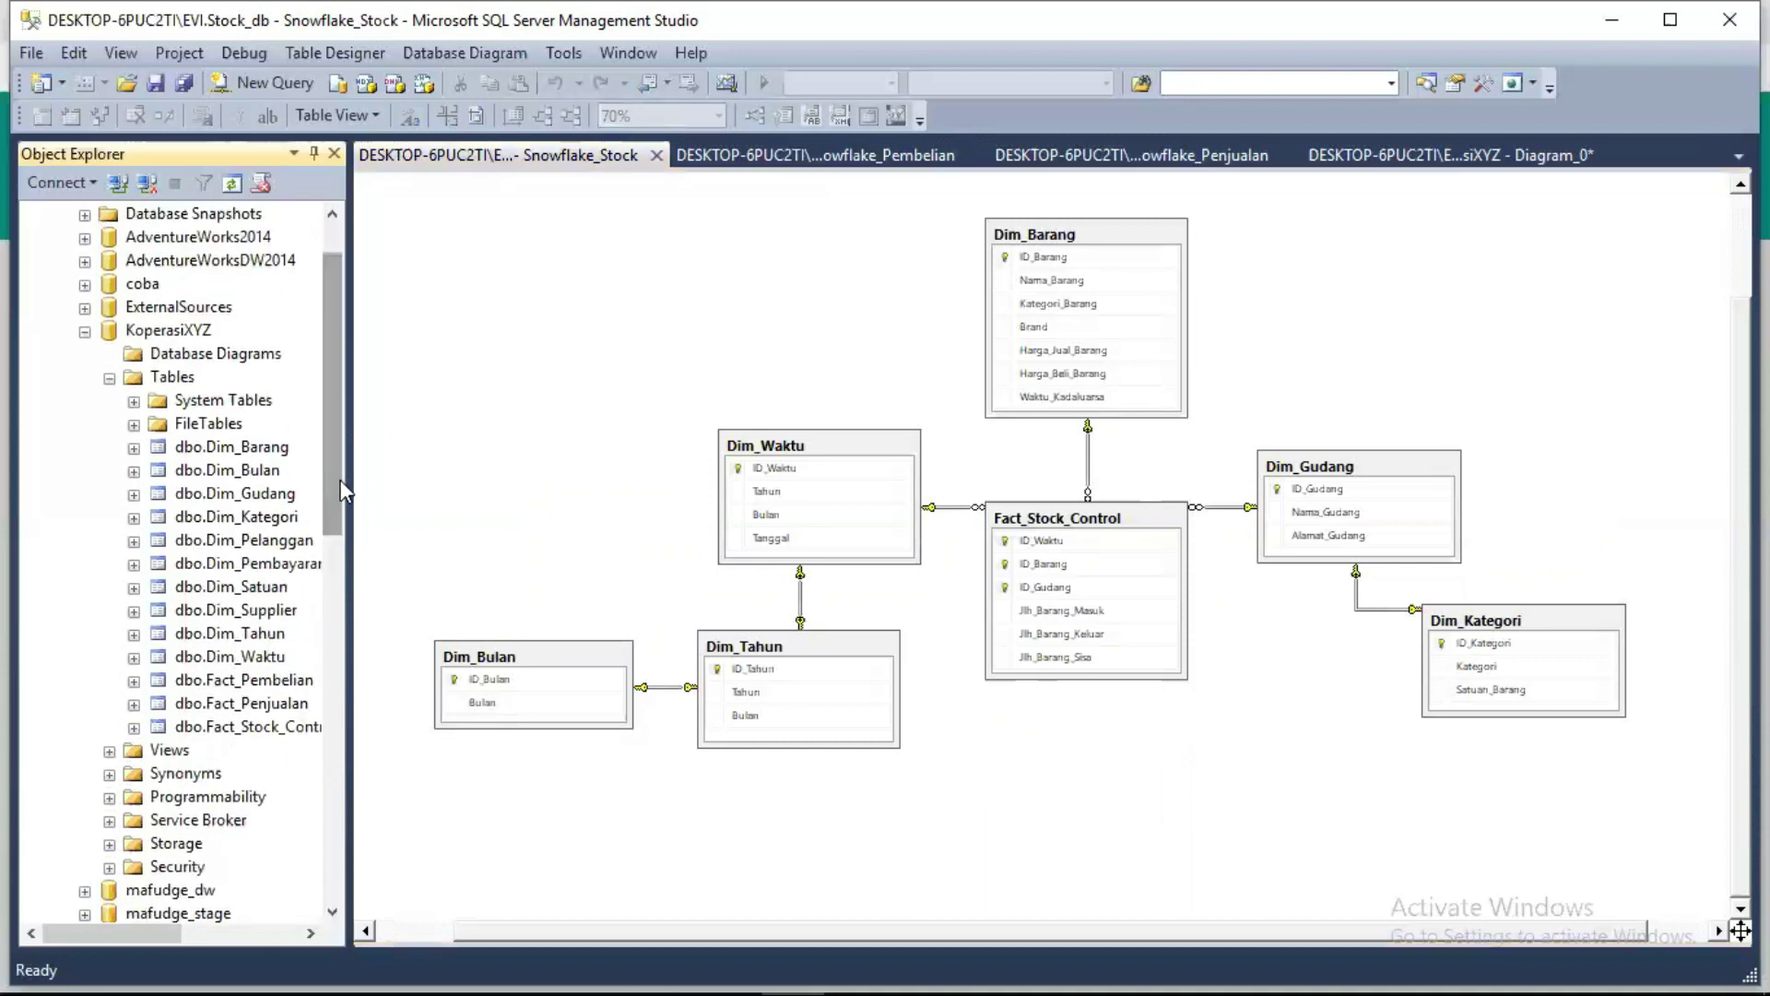
left_click(135, 449)
left_click(135, 449)
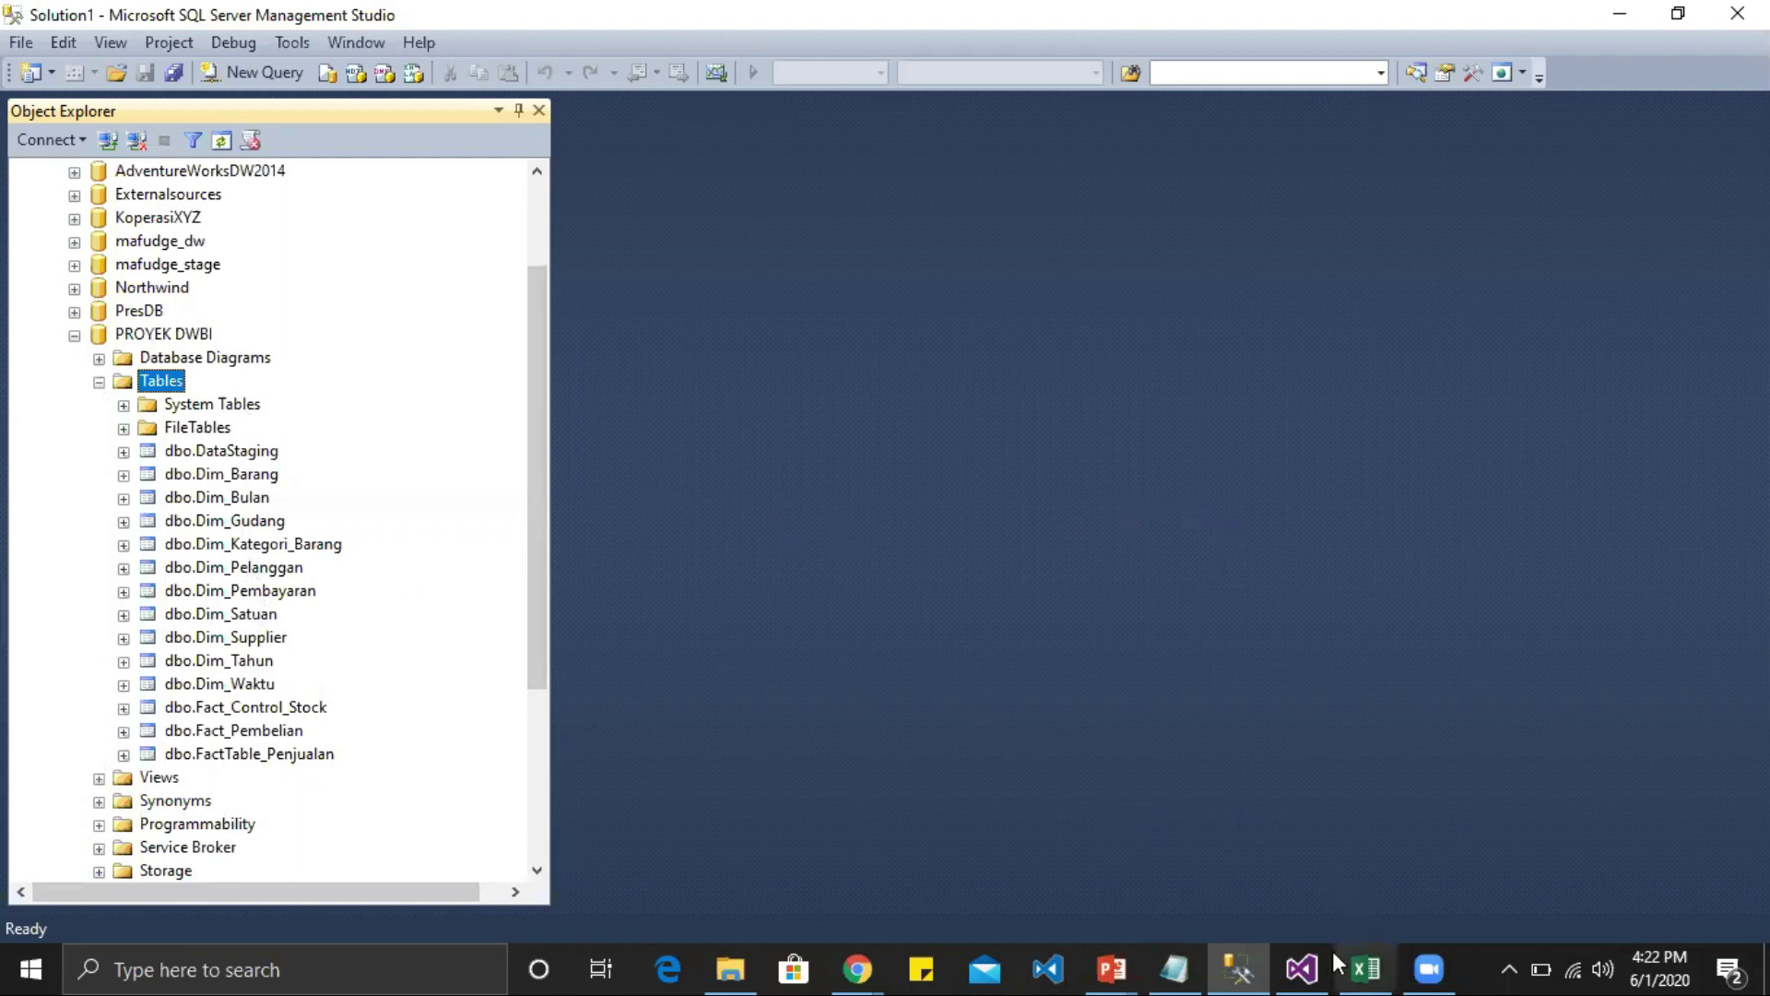
Step: Switch to the Barang solution in Visual Studio and view the Integration Services Project template for new projects without creating one
mouse_move(1312, 964)
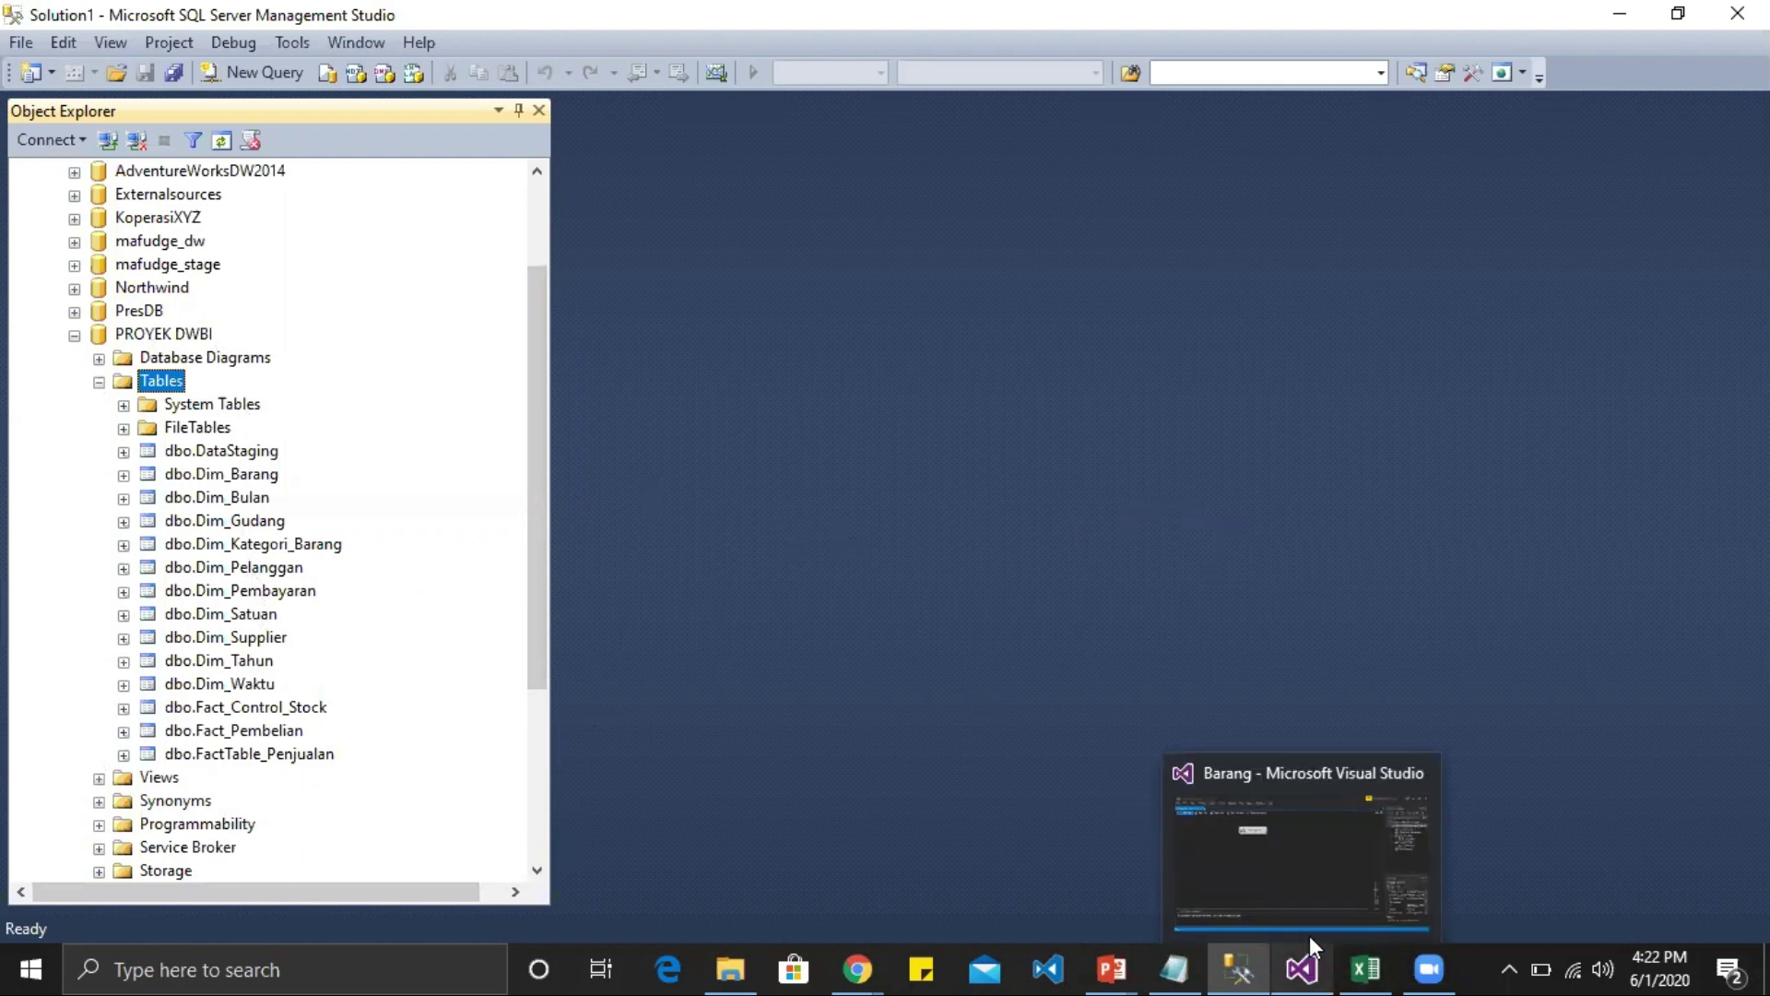
left_click(1247, 855)
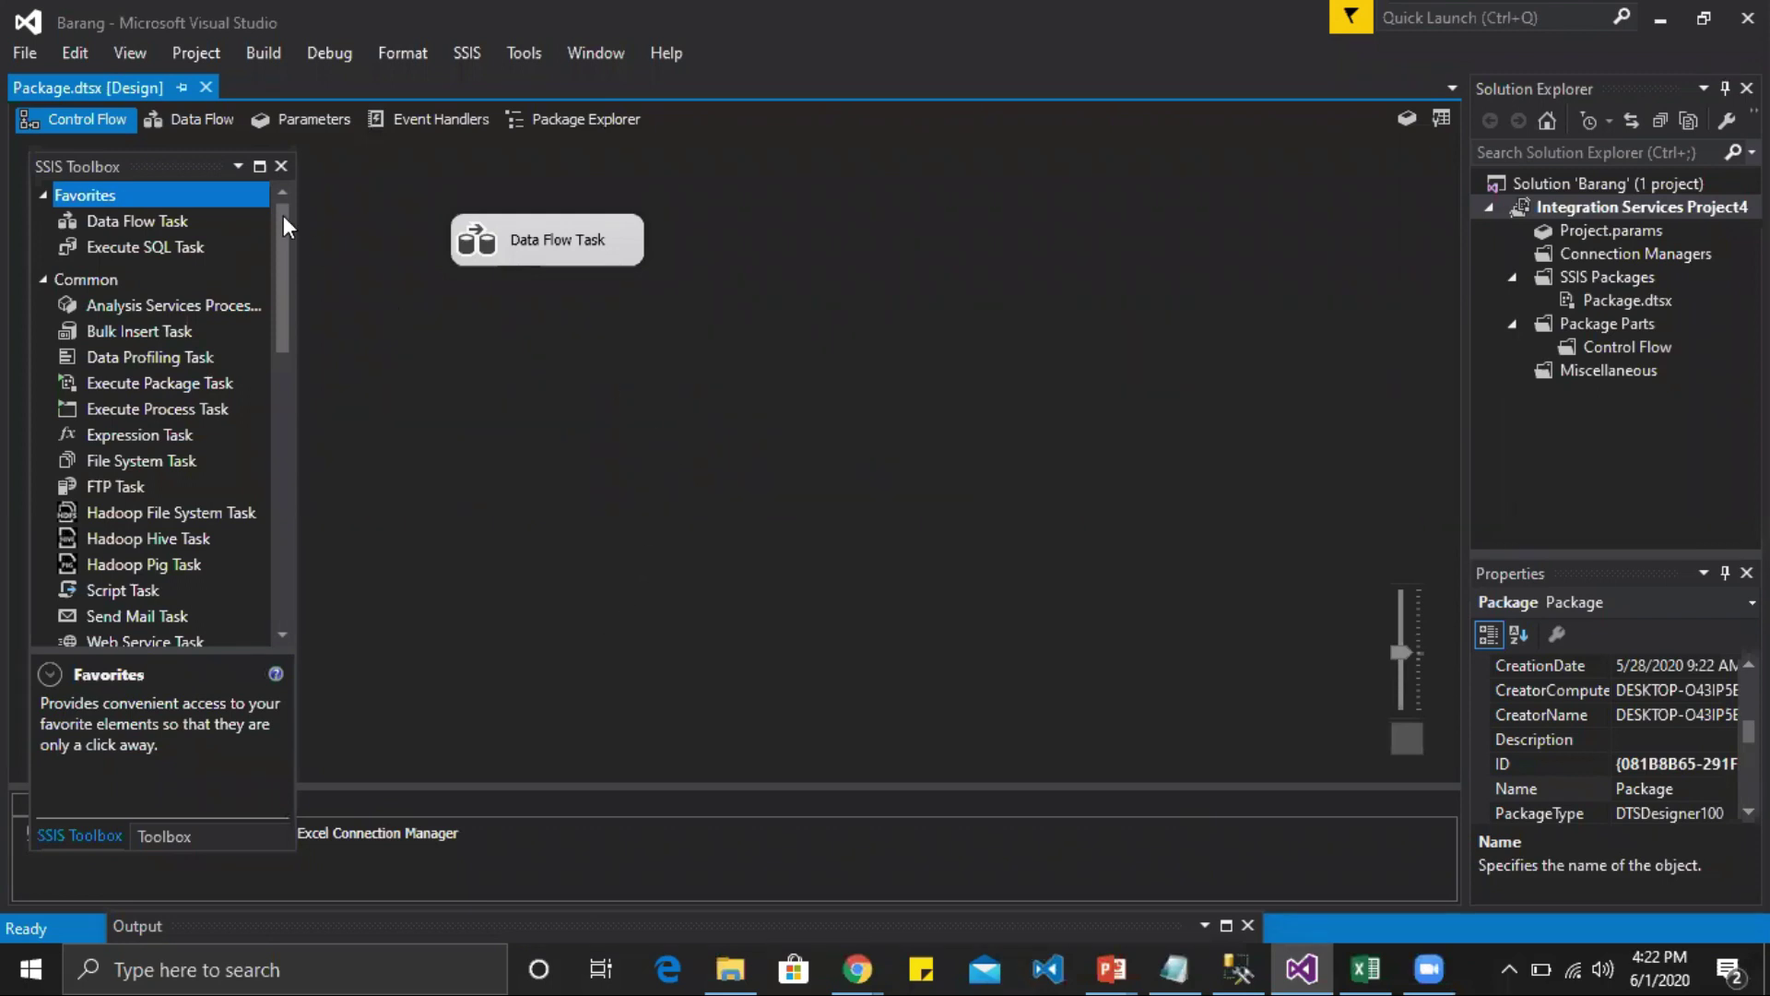
left_click(13, 59)
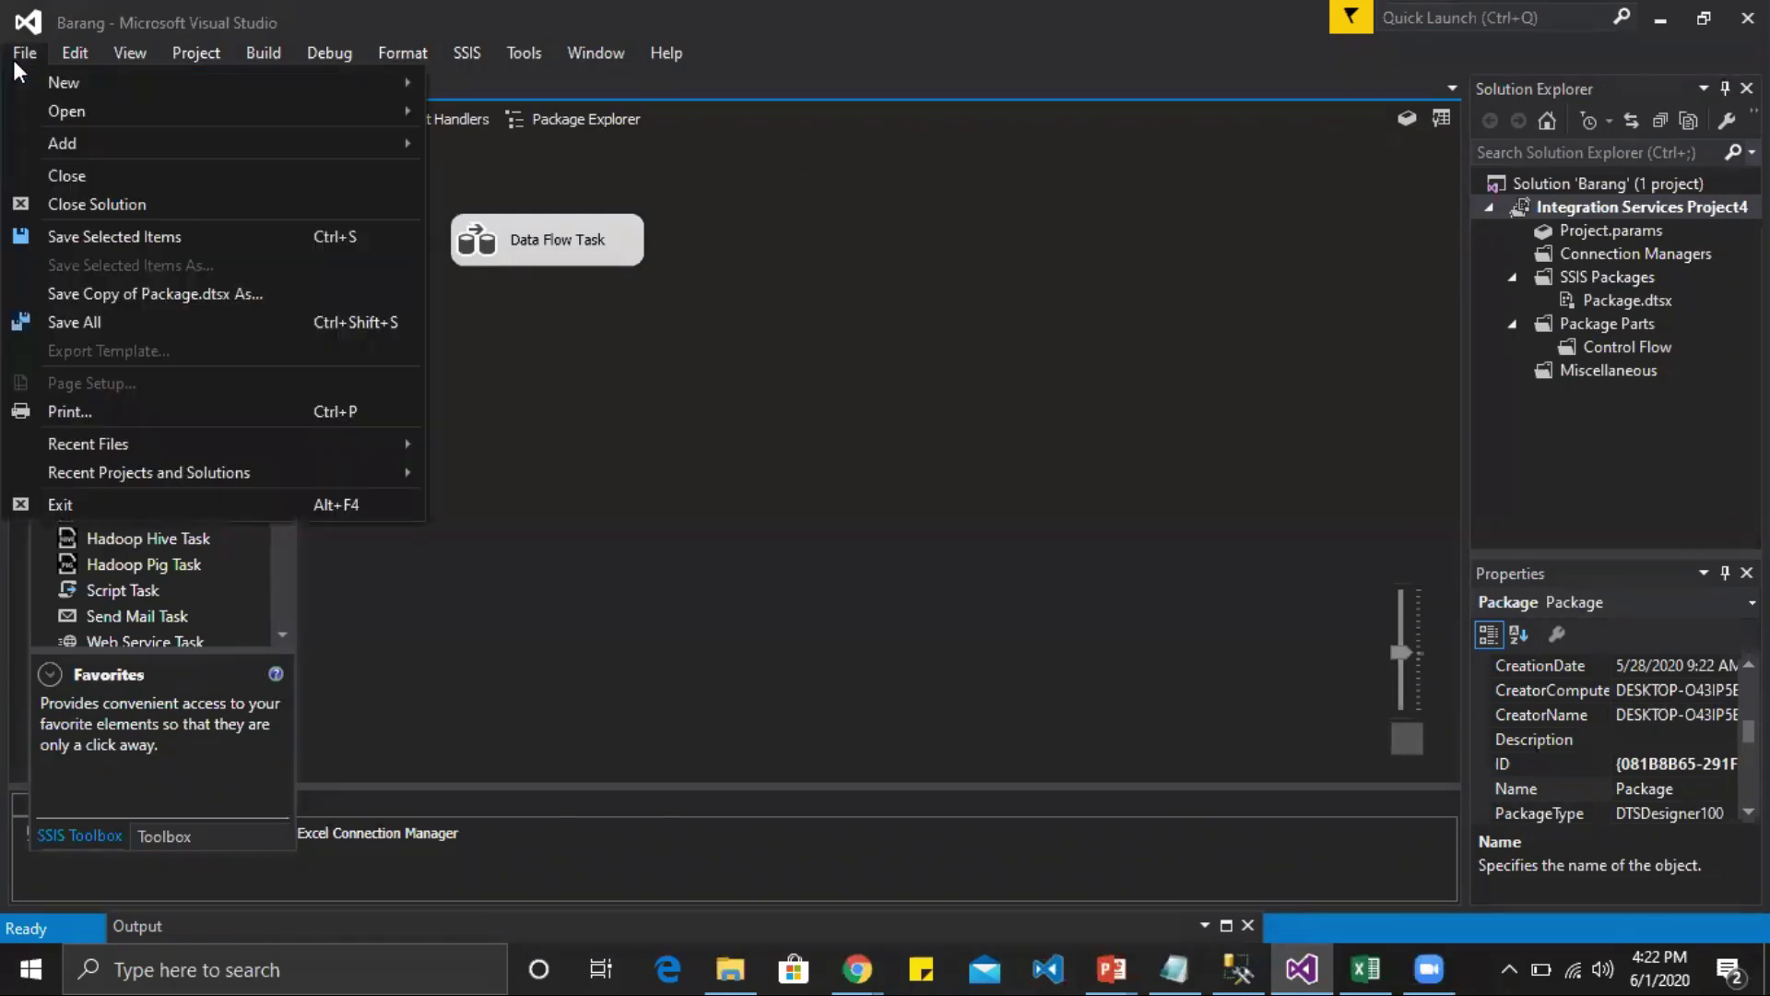
mouse_move(237, 108)
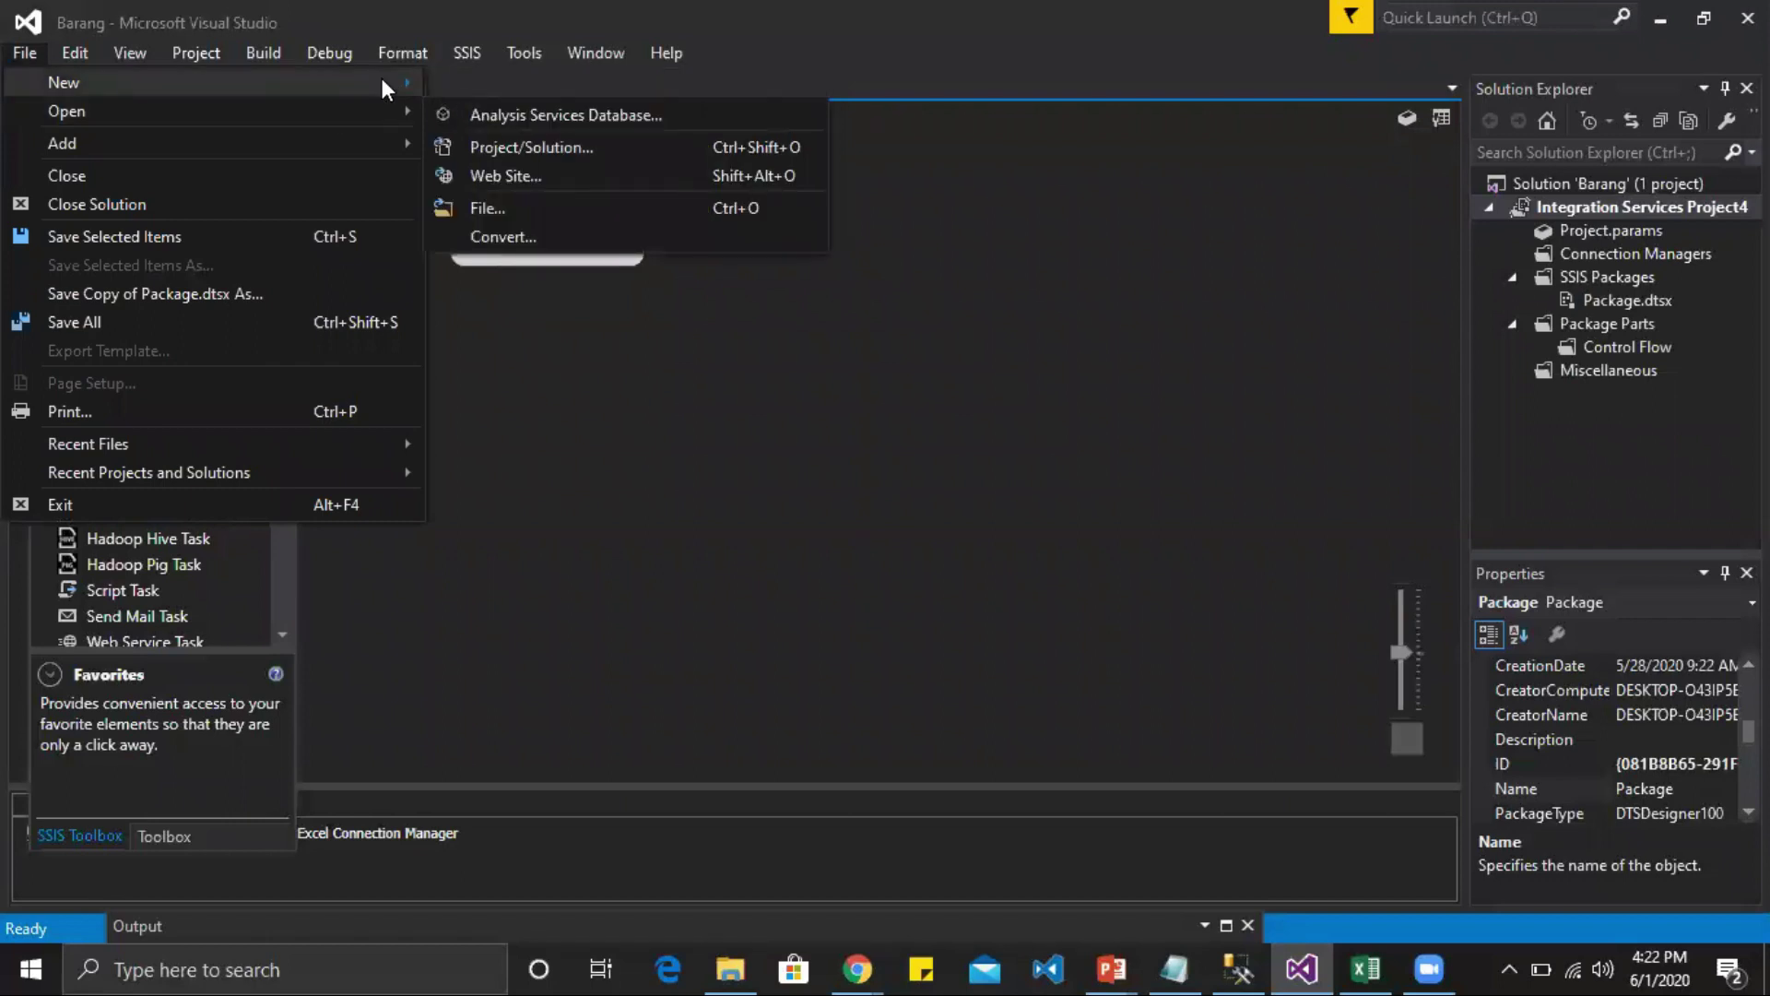
mouse_move(383, 81)
left_click(467, 91)
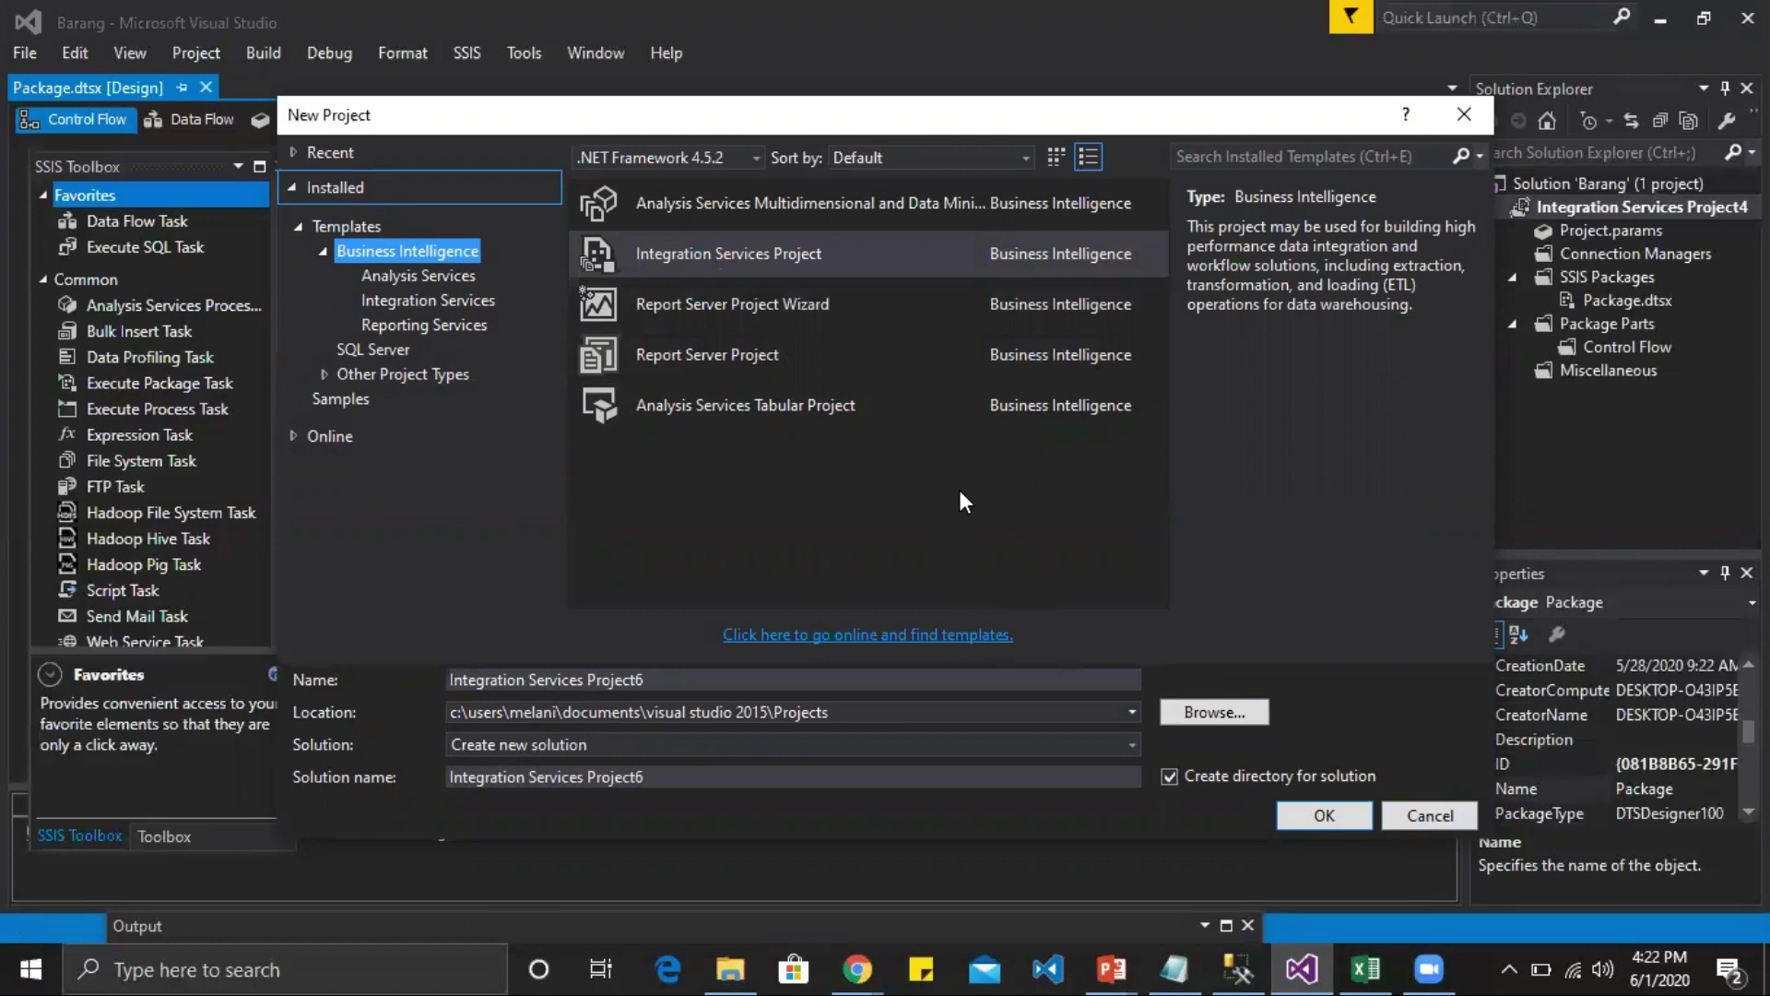
left_click(1402, 815)
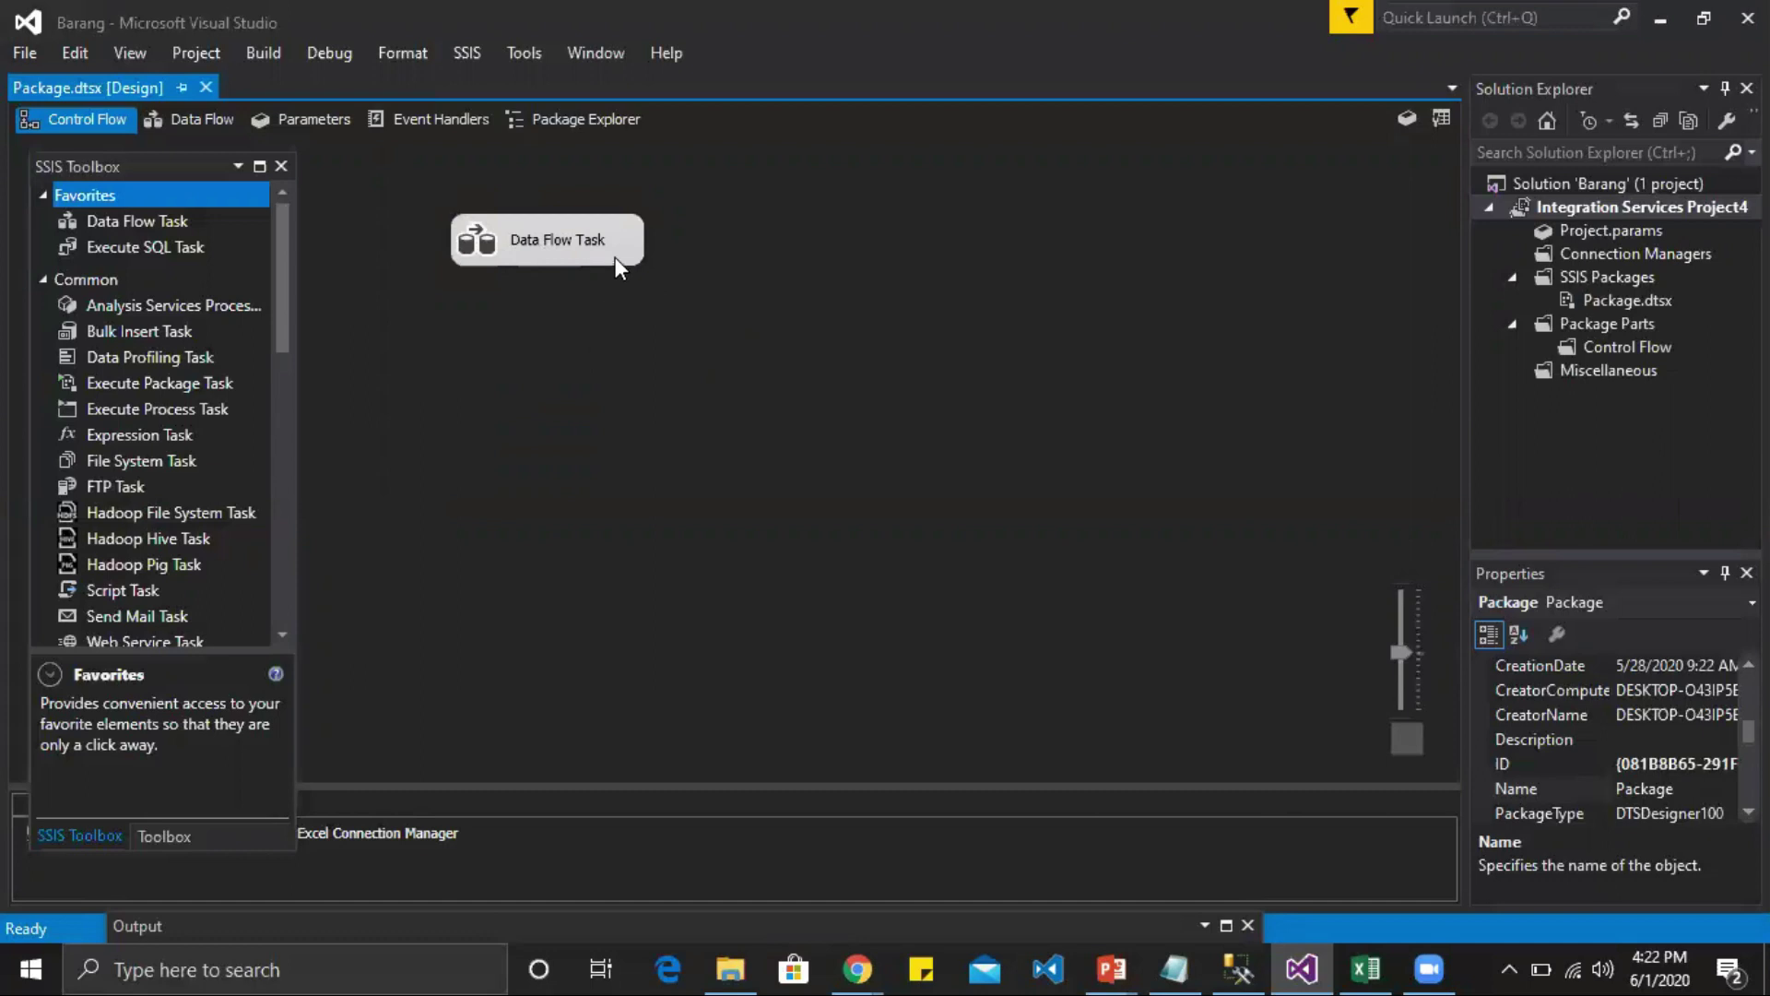
Step: Open the Data Flow Task and inspect its Master Barang source, Data Conversion and Dim_Barang destination components
double_click(566, 247)
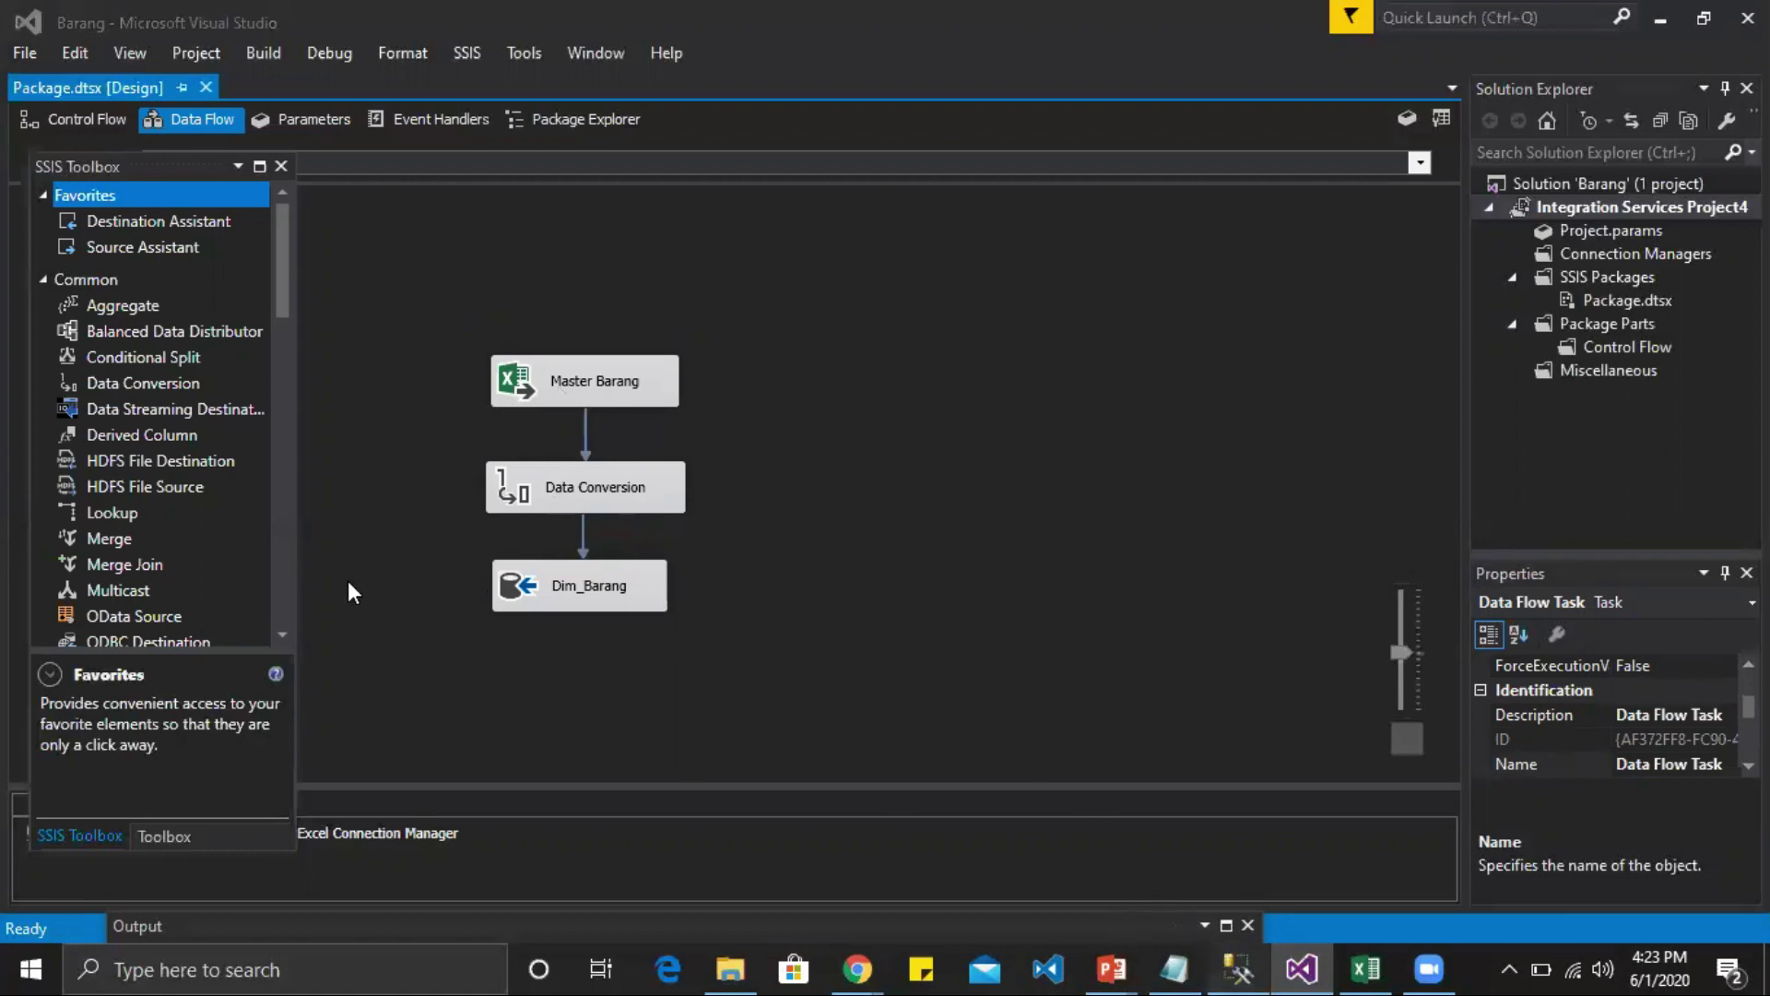
key("alt+Tab")
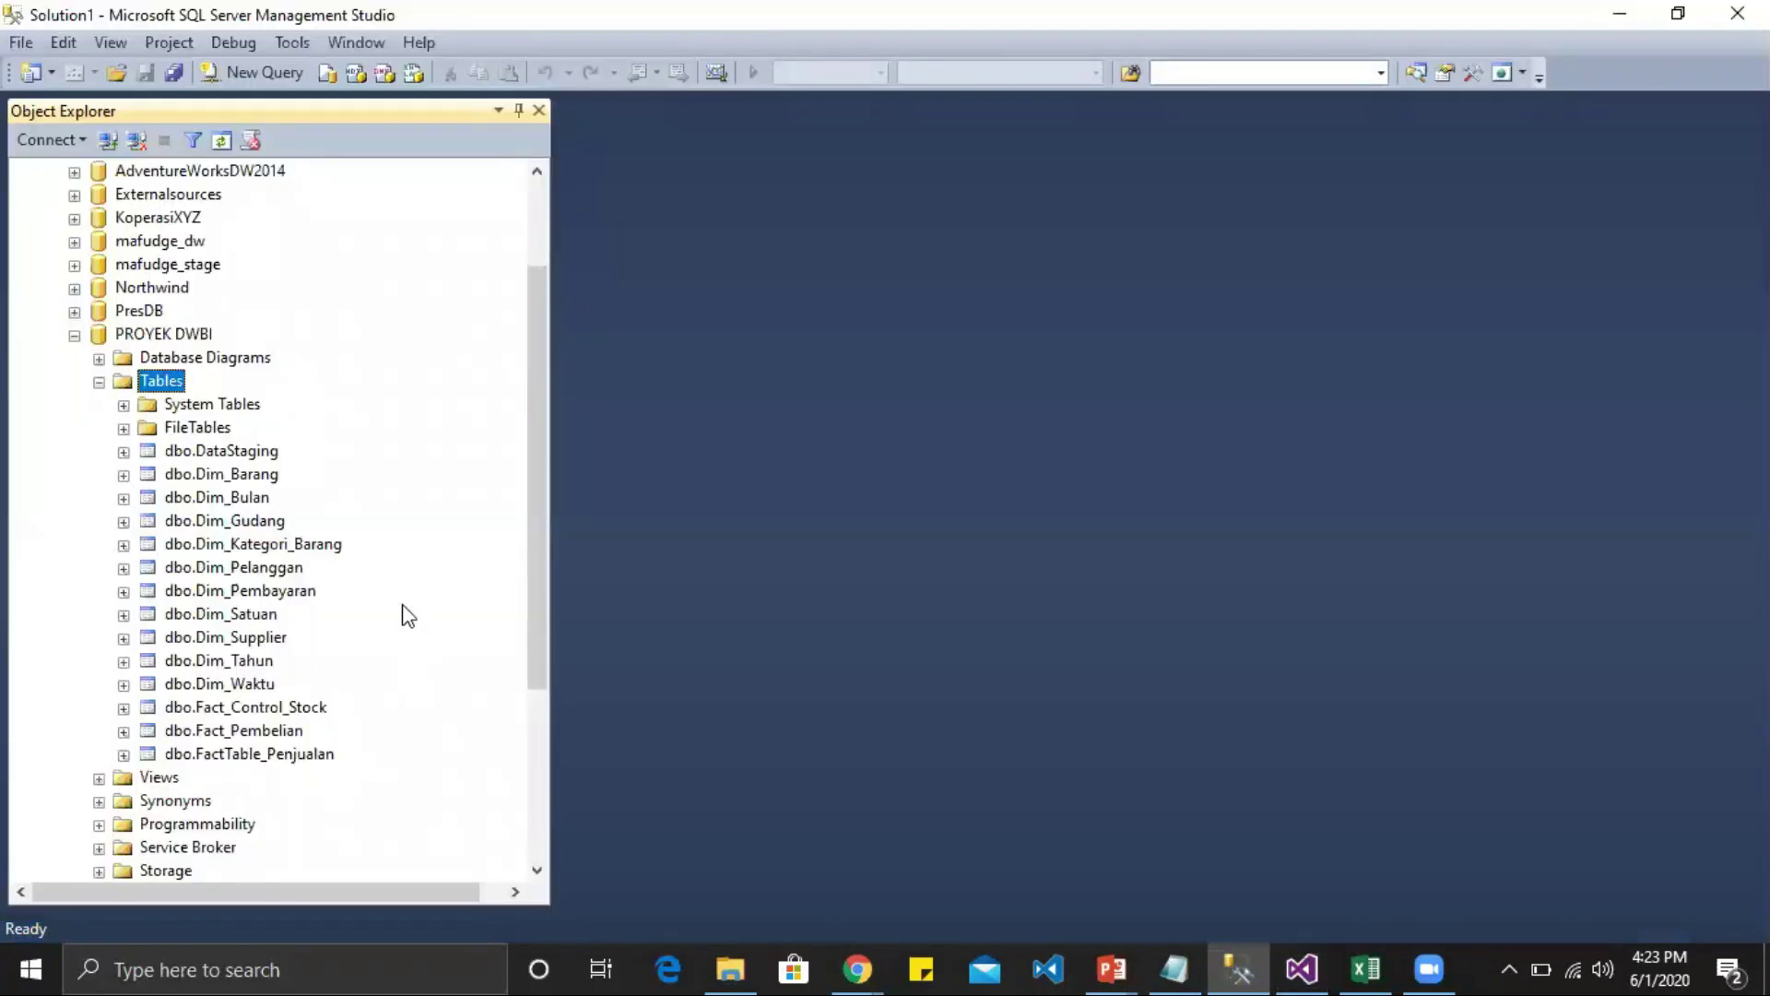
left_click(1296, 967)
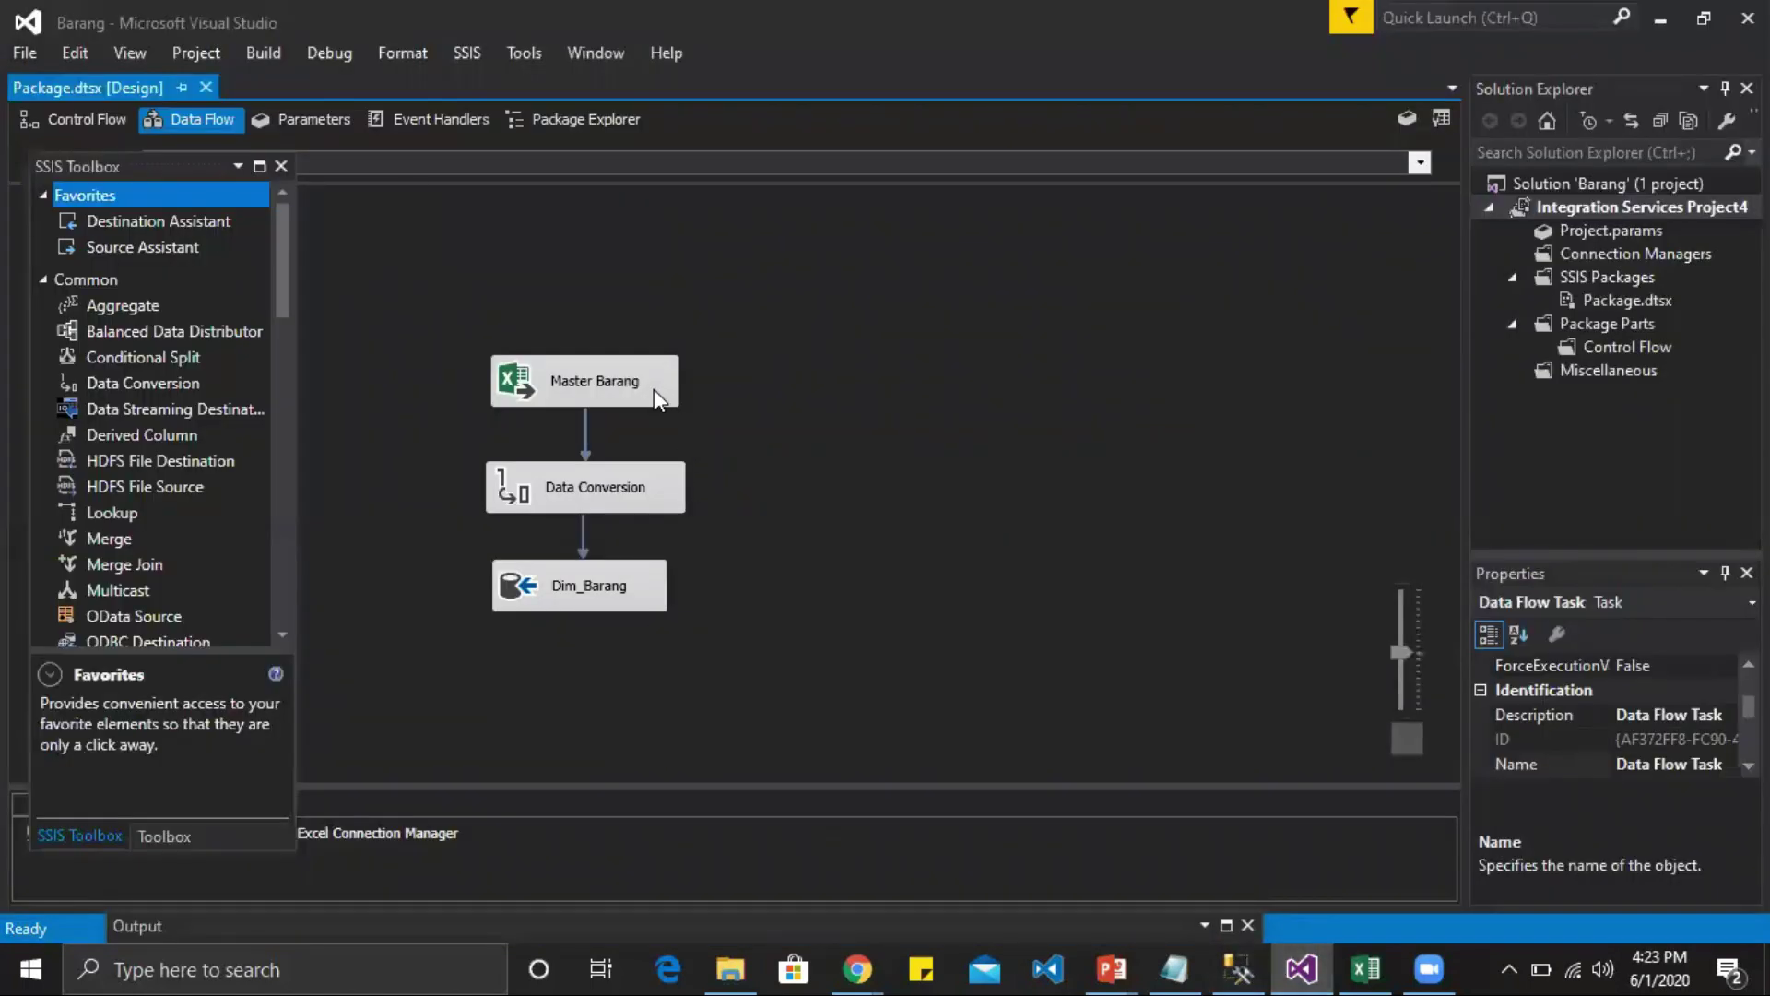
left_click(655, 390)
left_click(639, 485)
left_click(619, 590)
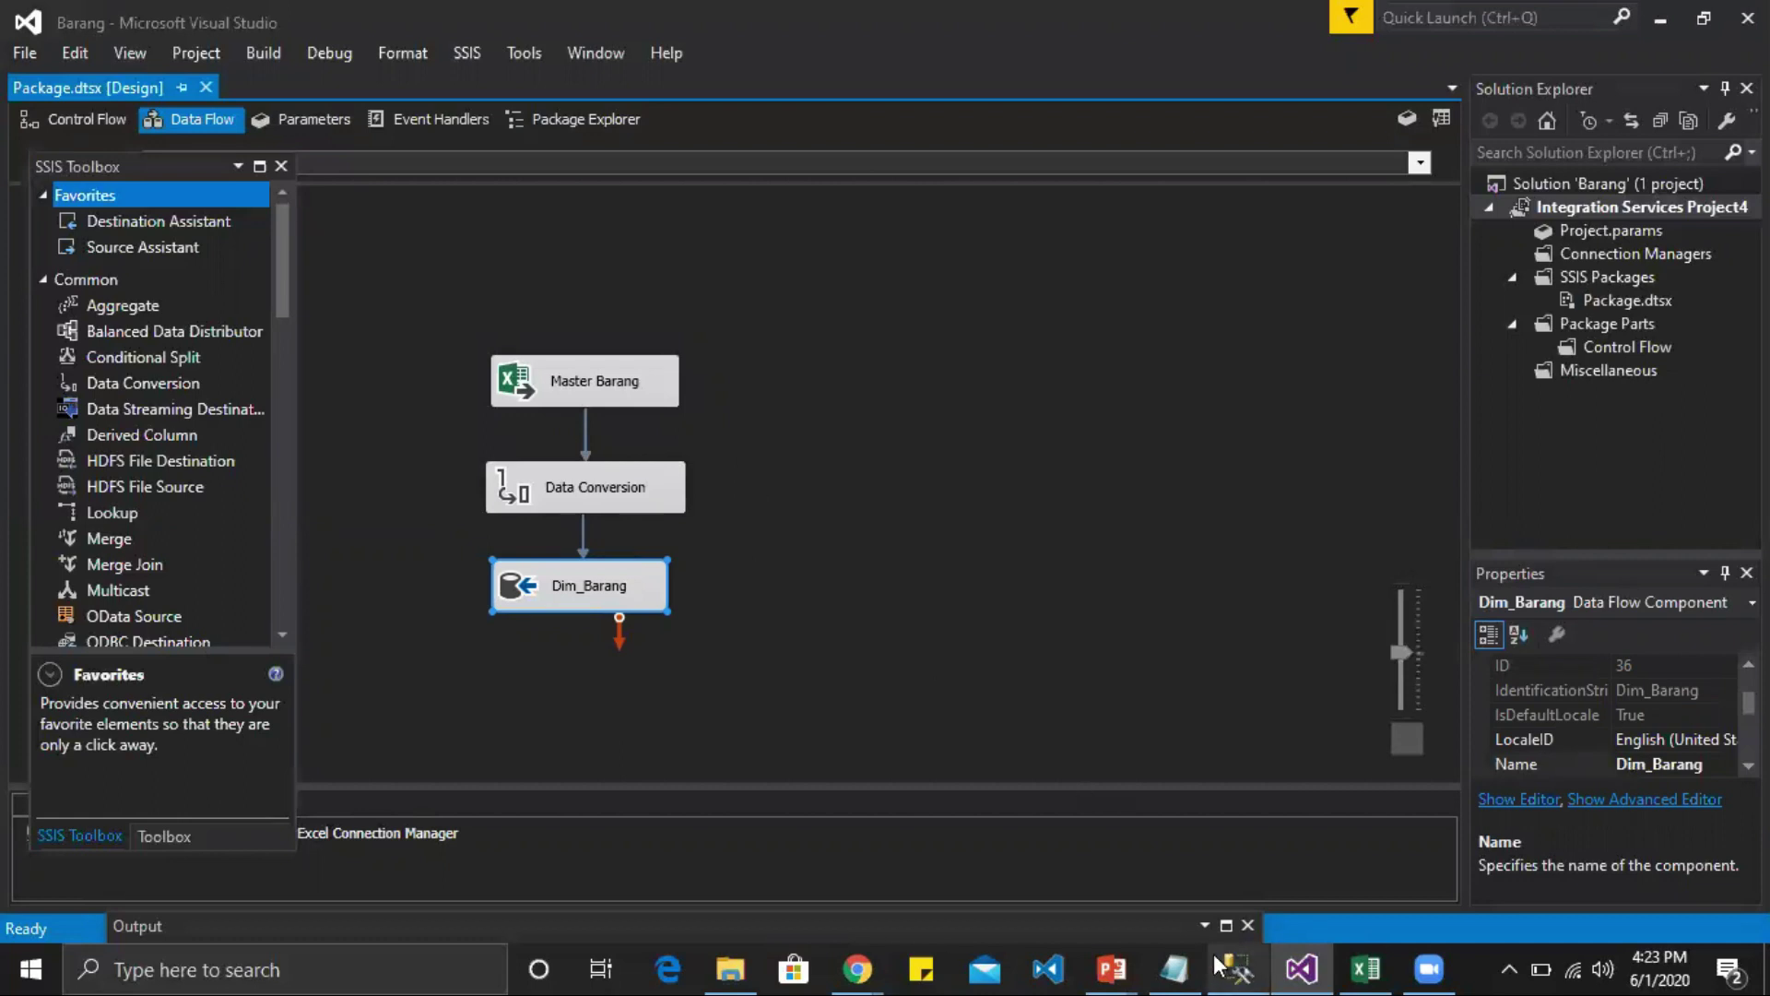
Step: Switch to SQL Server Management Studio and query the top 1000 rows of dbo.Dim_Barang in the PROYEK DWBI database
key("alt+Tab")
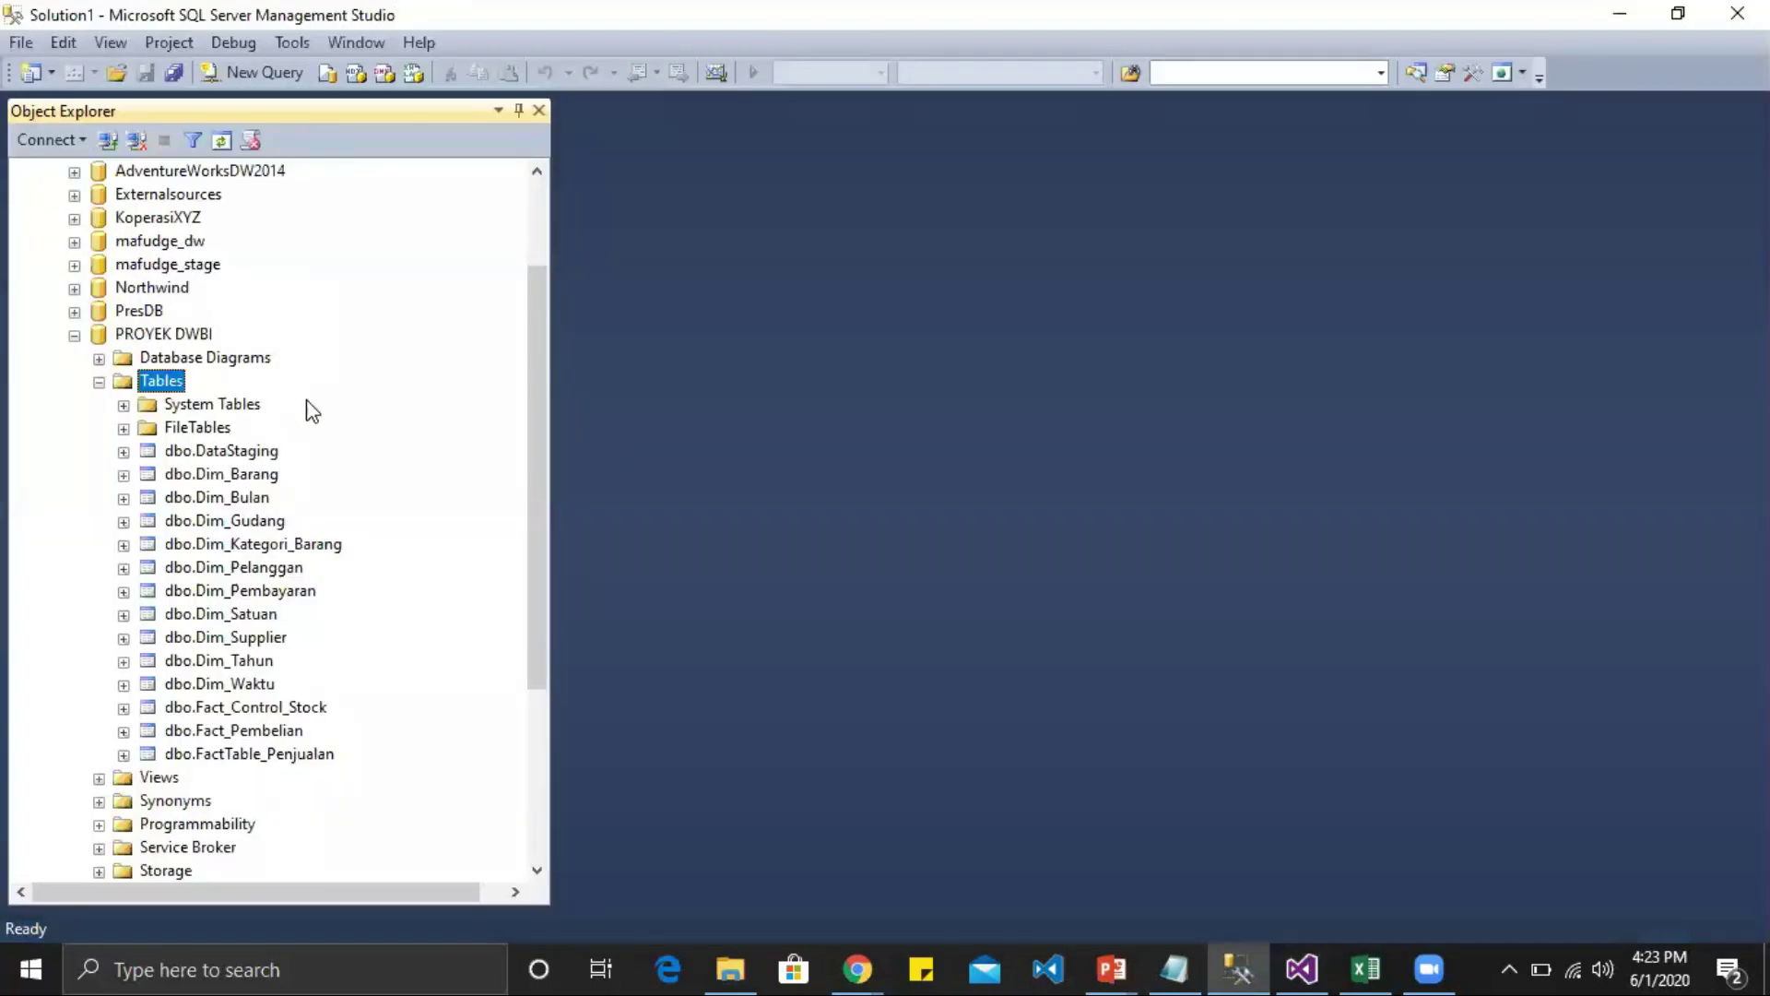
left_click(263, 476)
right_click(264, 476)
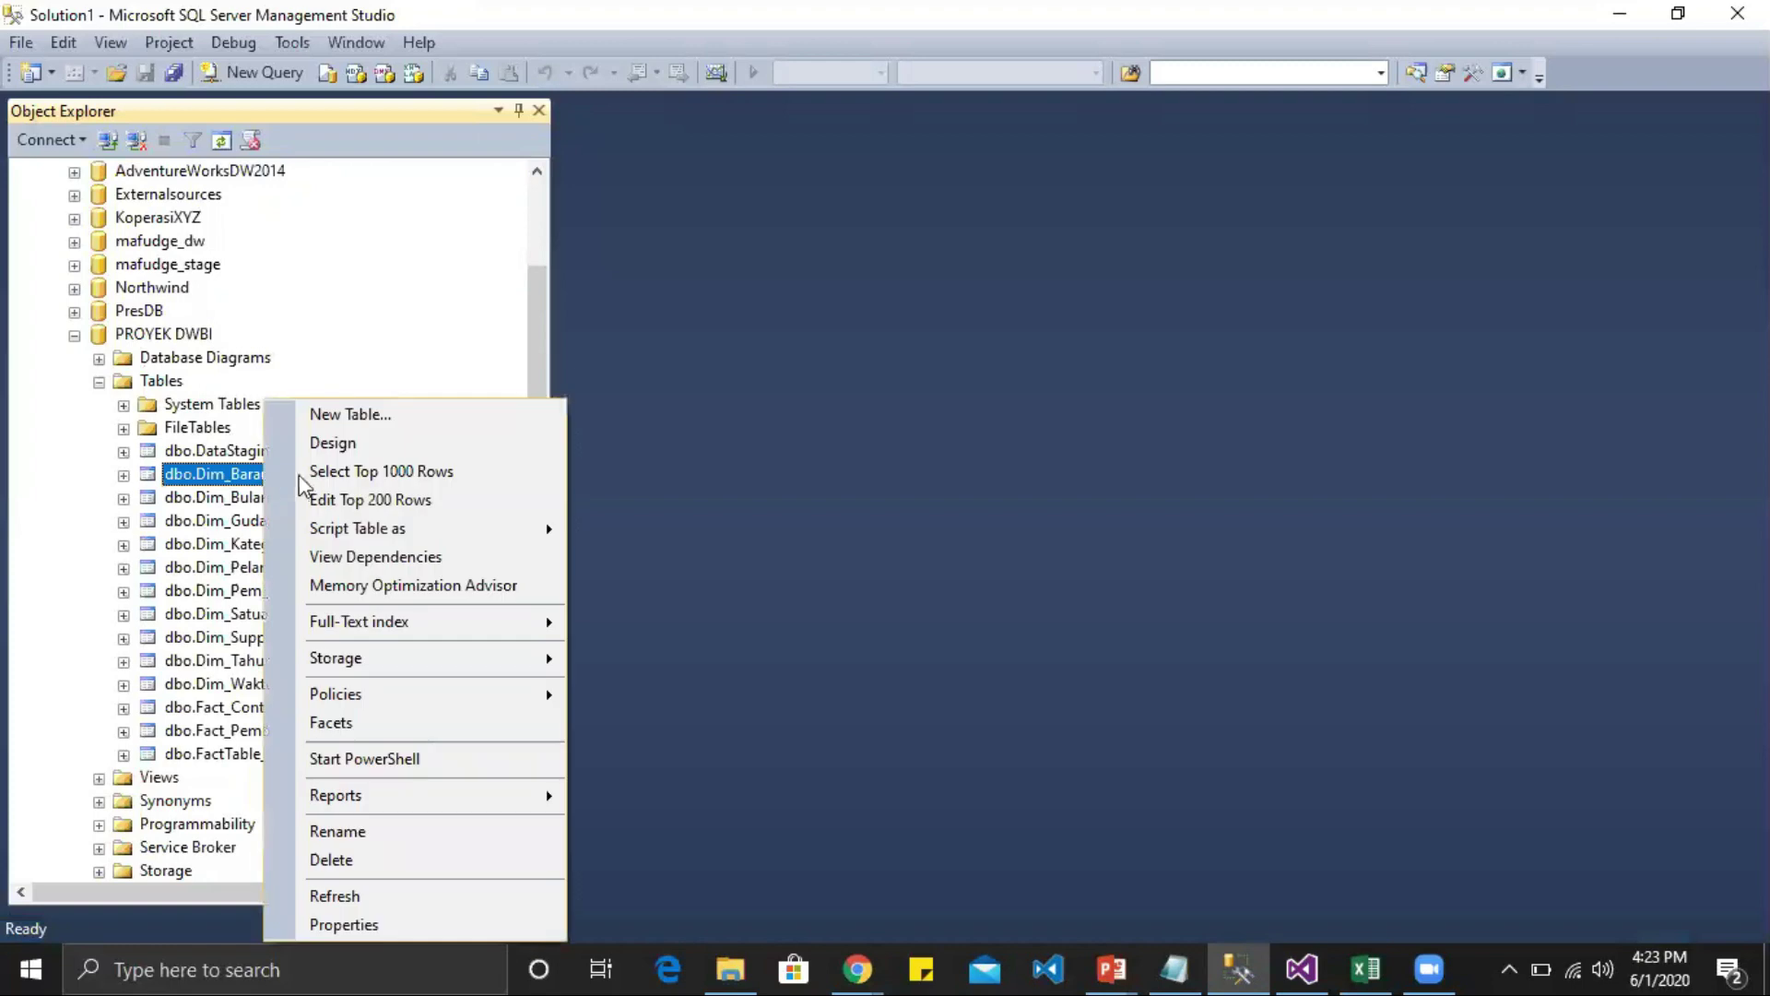
left_click(348, 474)
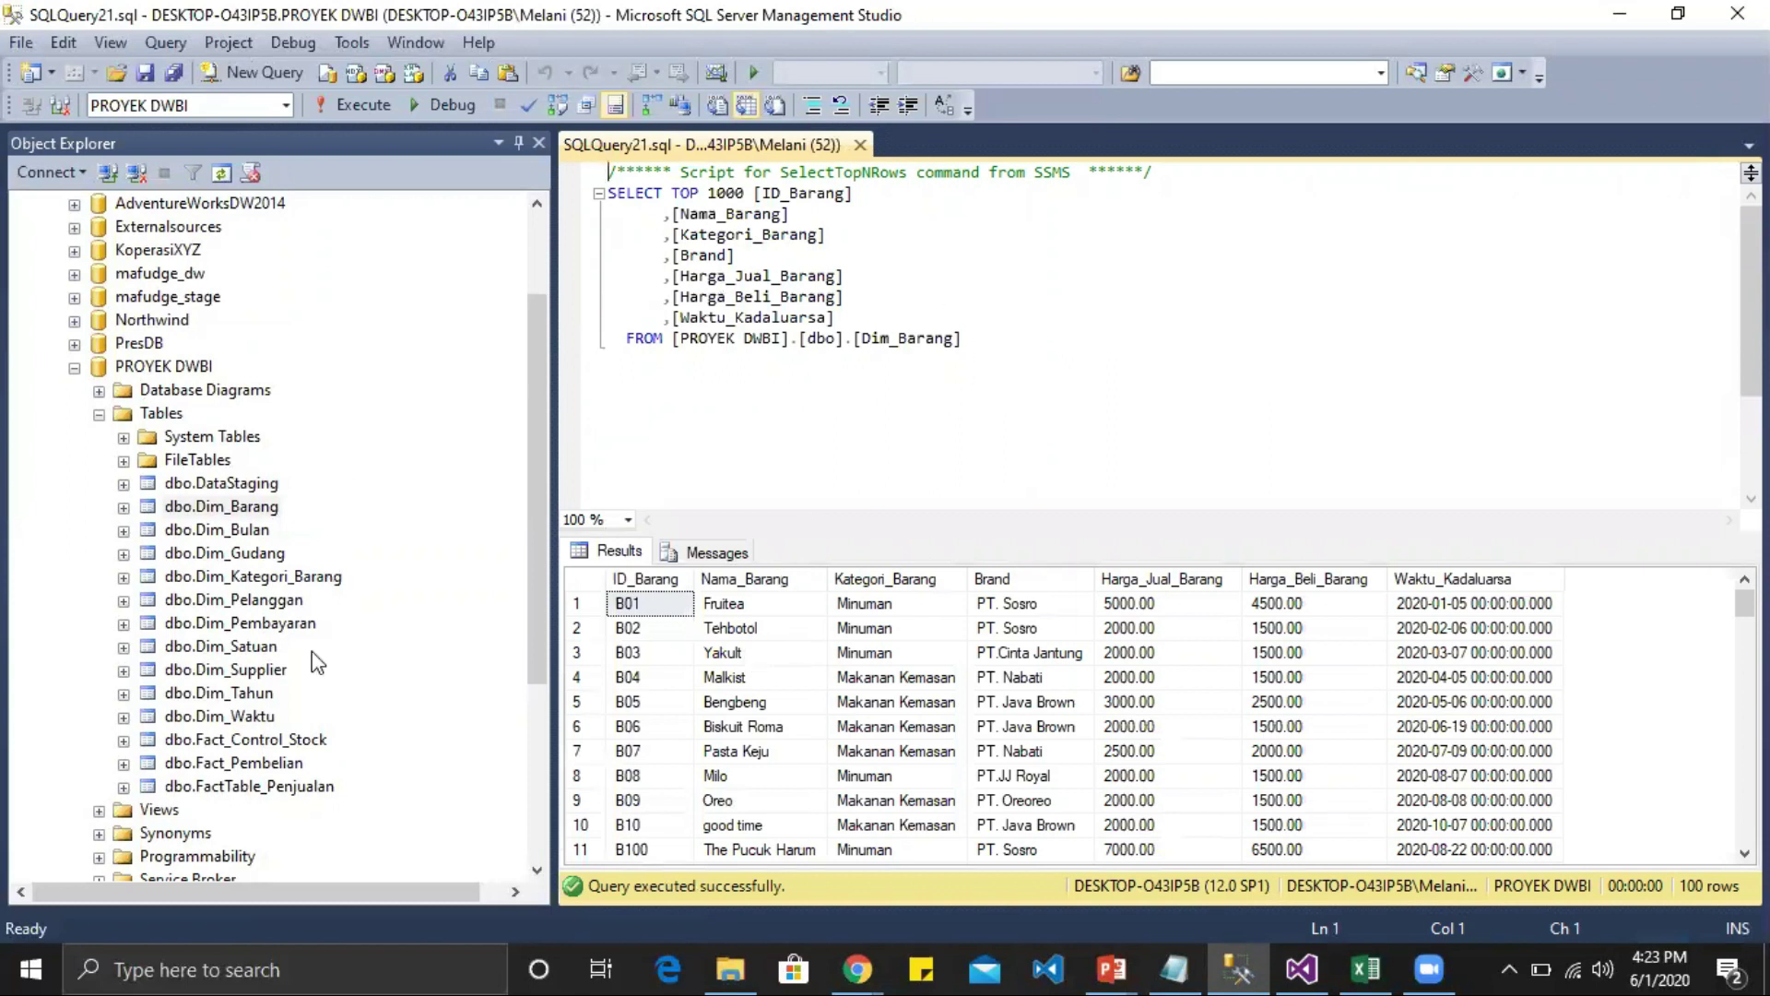
Step: Query the top 1000 rows of dbo.Fact_Pembelian in the PROYEK DWBI database
left_click(305, 743)
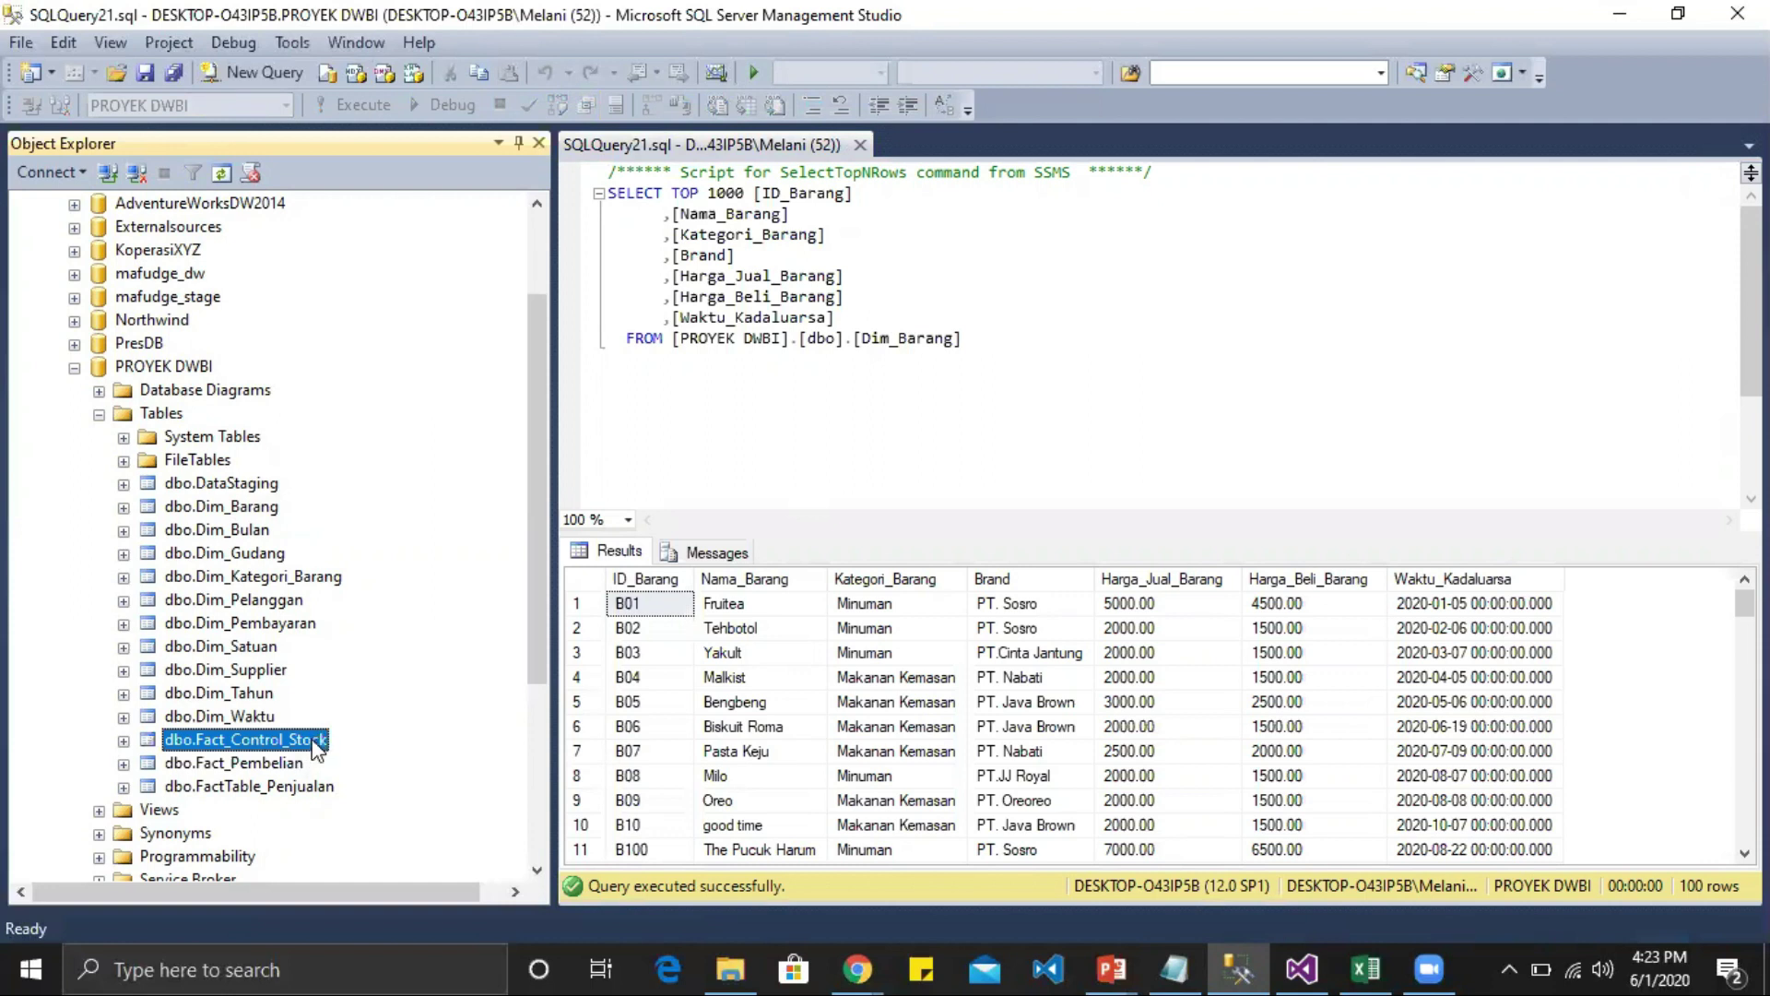
left_click(277, 765)
right_click(276, 771)
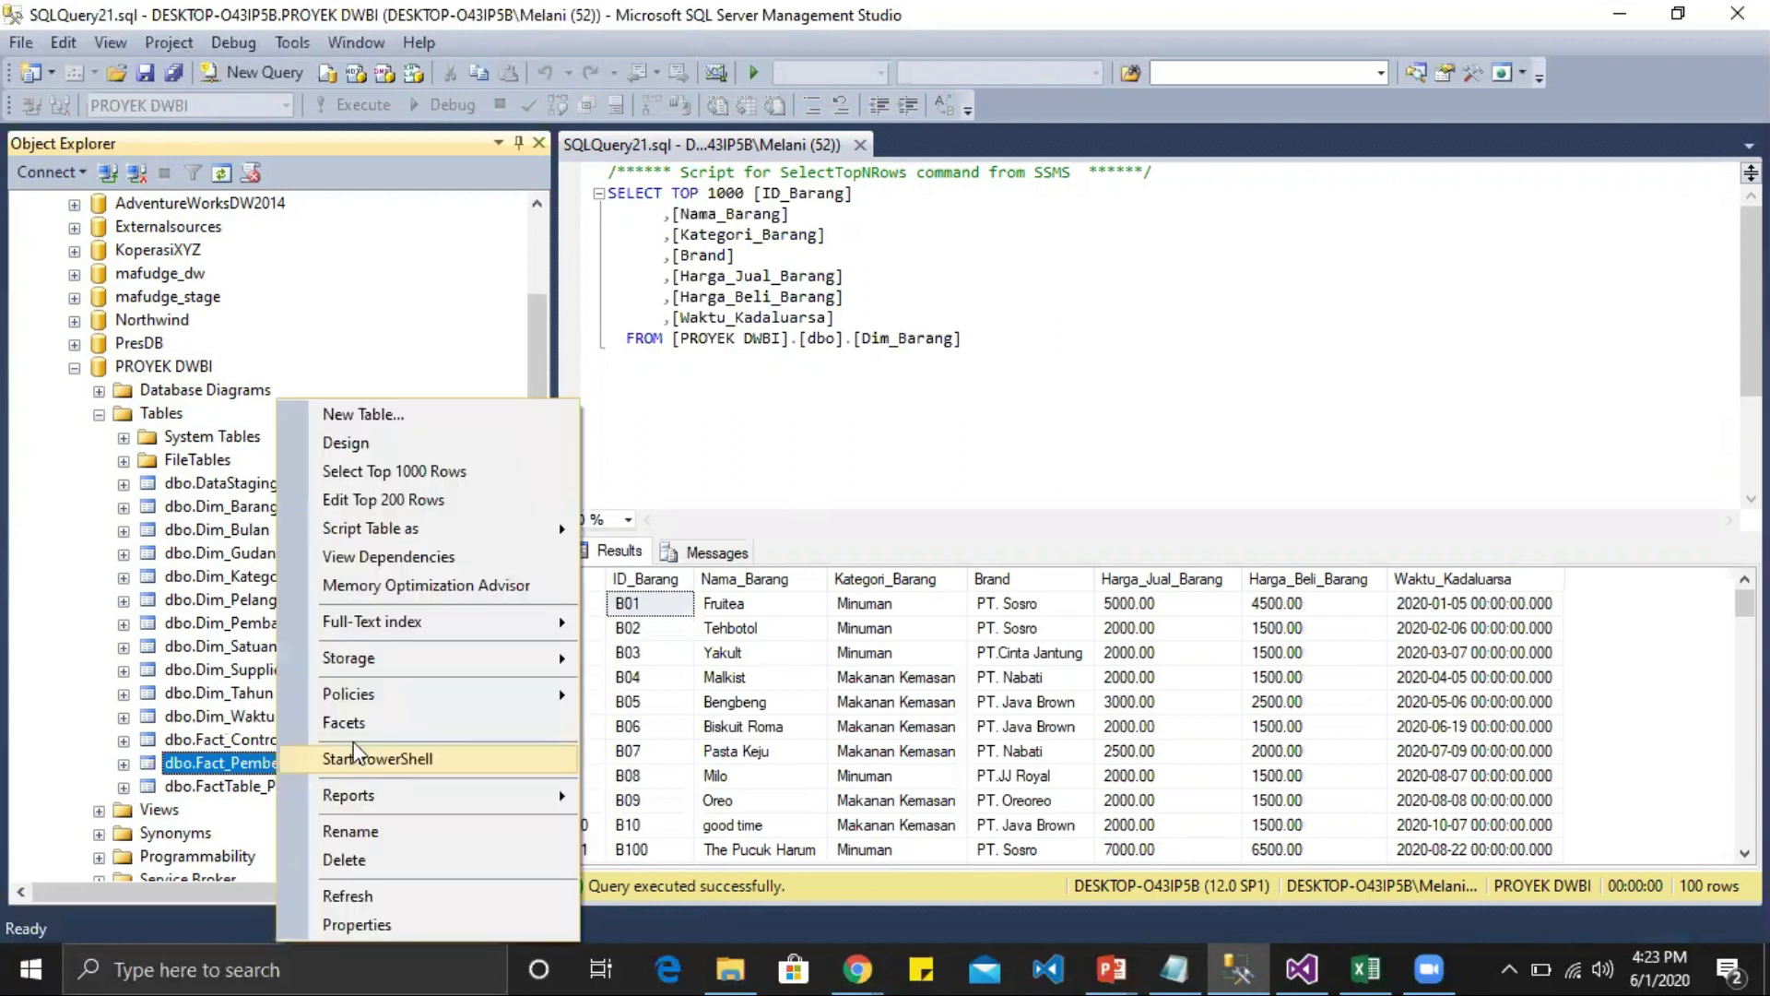
left_click(462, 482)
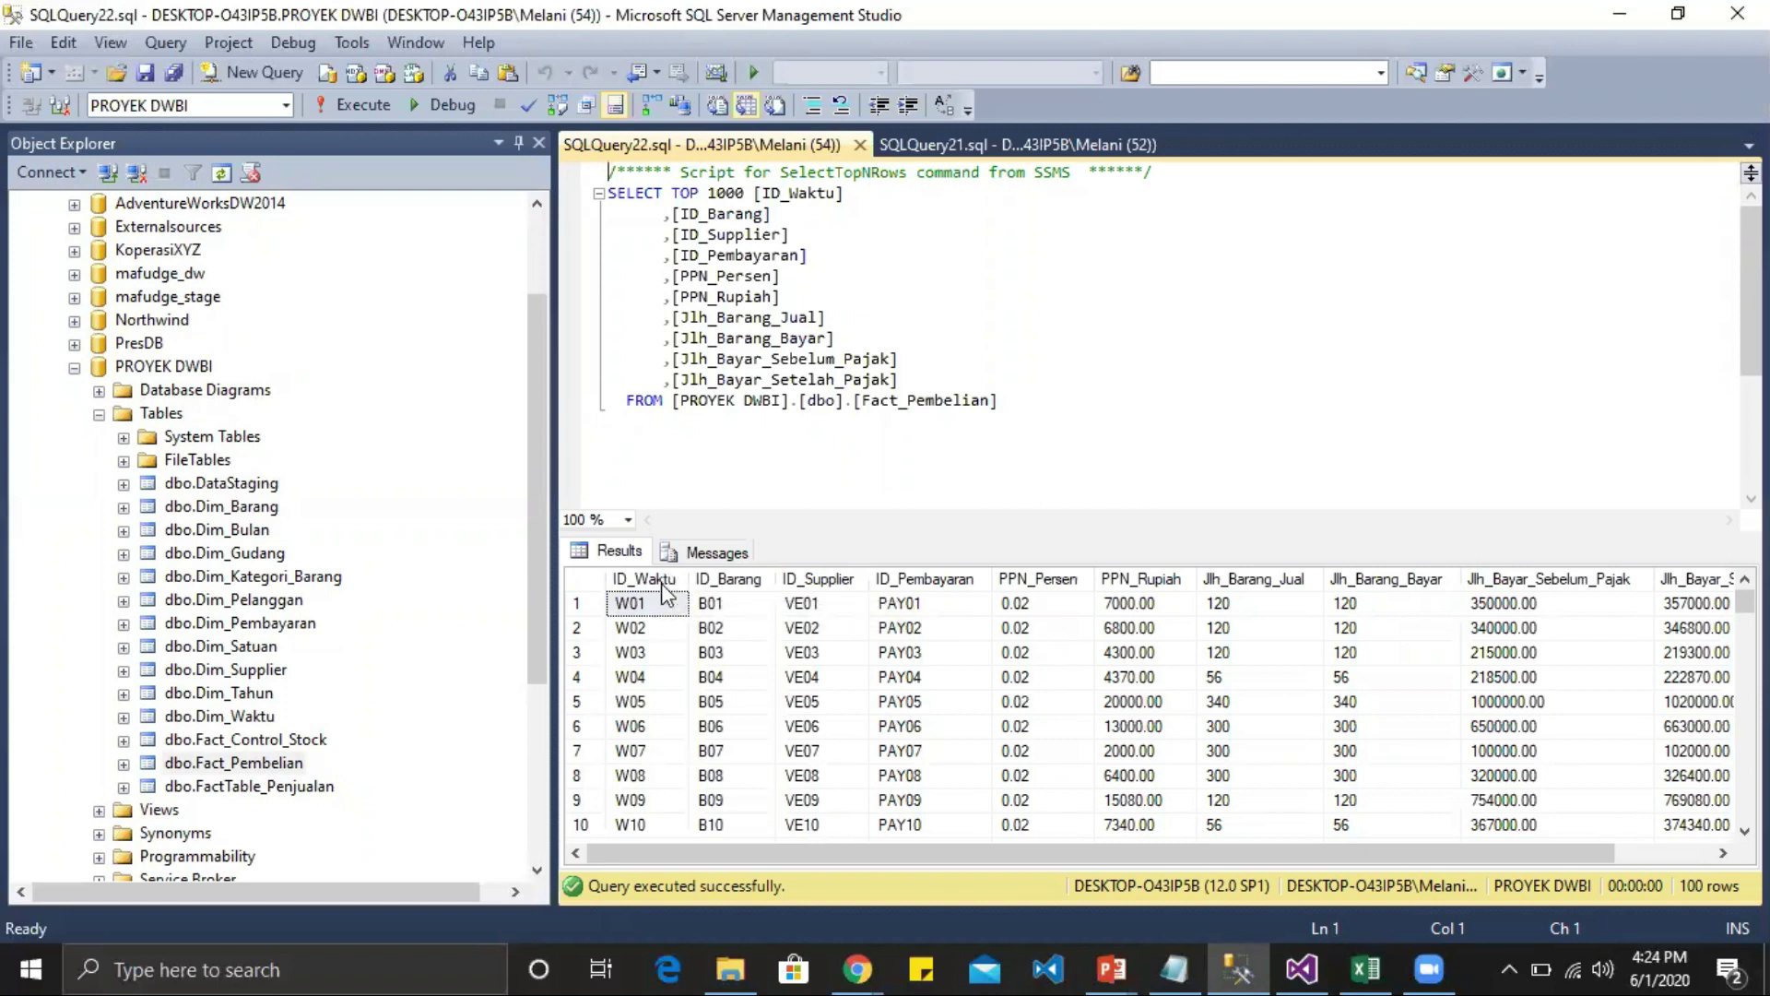
Step: Examine the ID_Waktu, ID_Barang and ID_Pembayaran columns in the first row of the Fact_Pembelian results
left_click(661, 581)
left_click(735, 603)
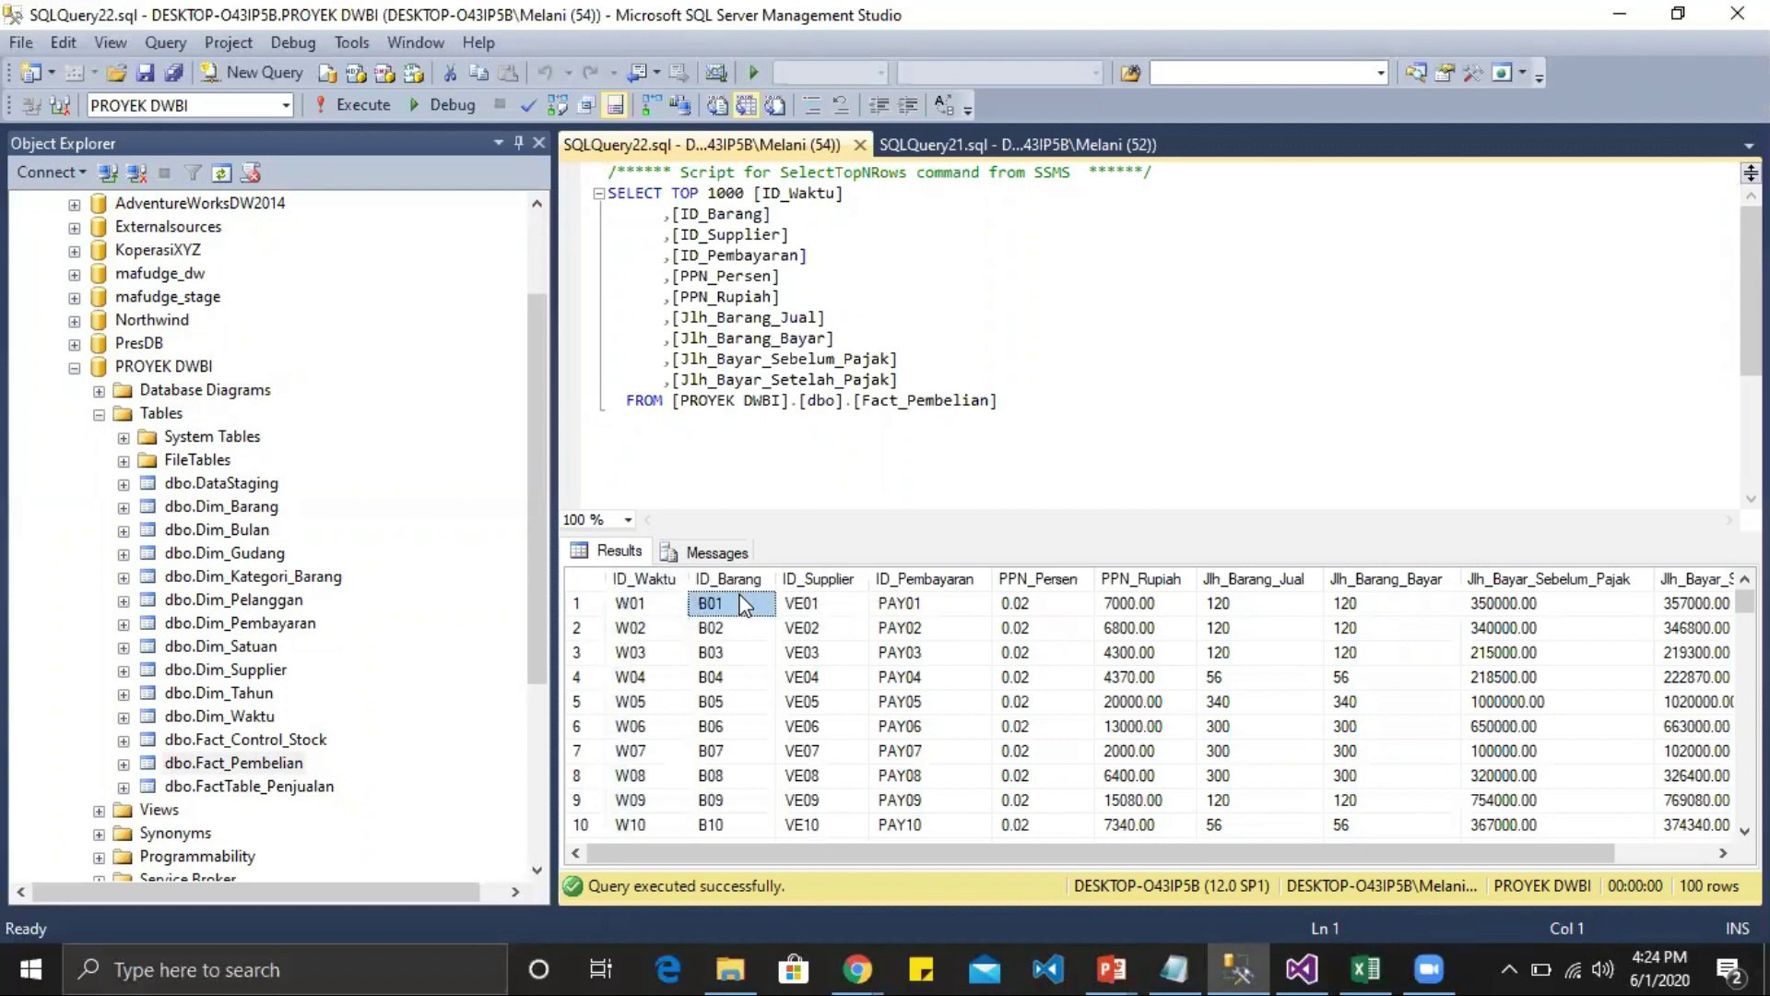
left_click(927, 604)
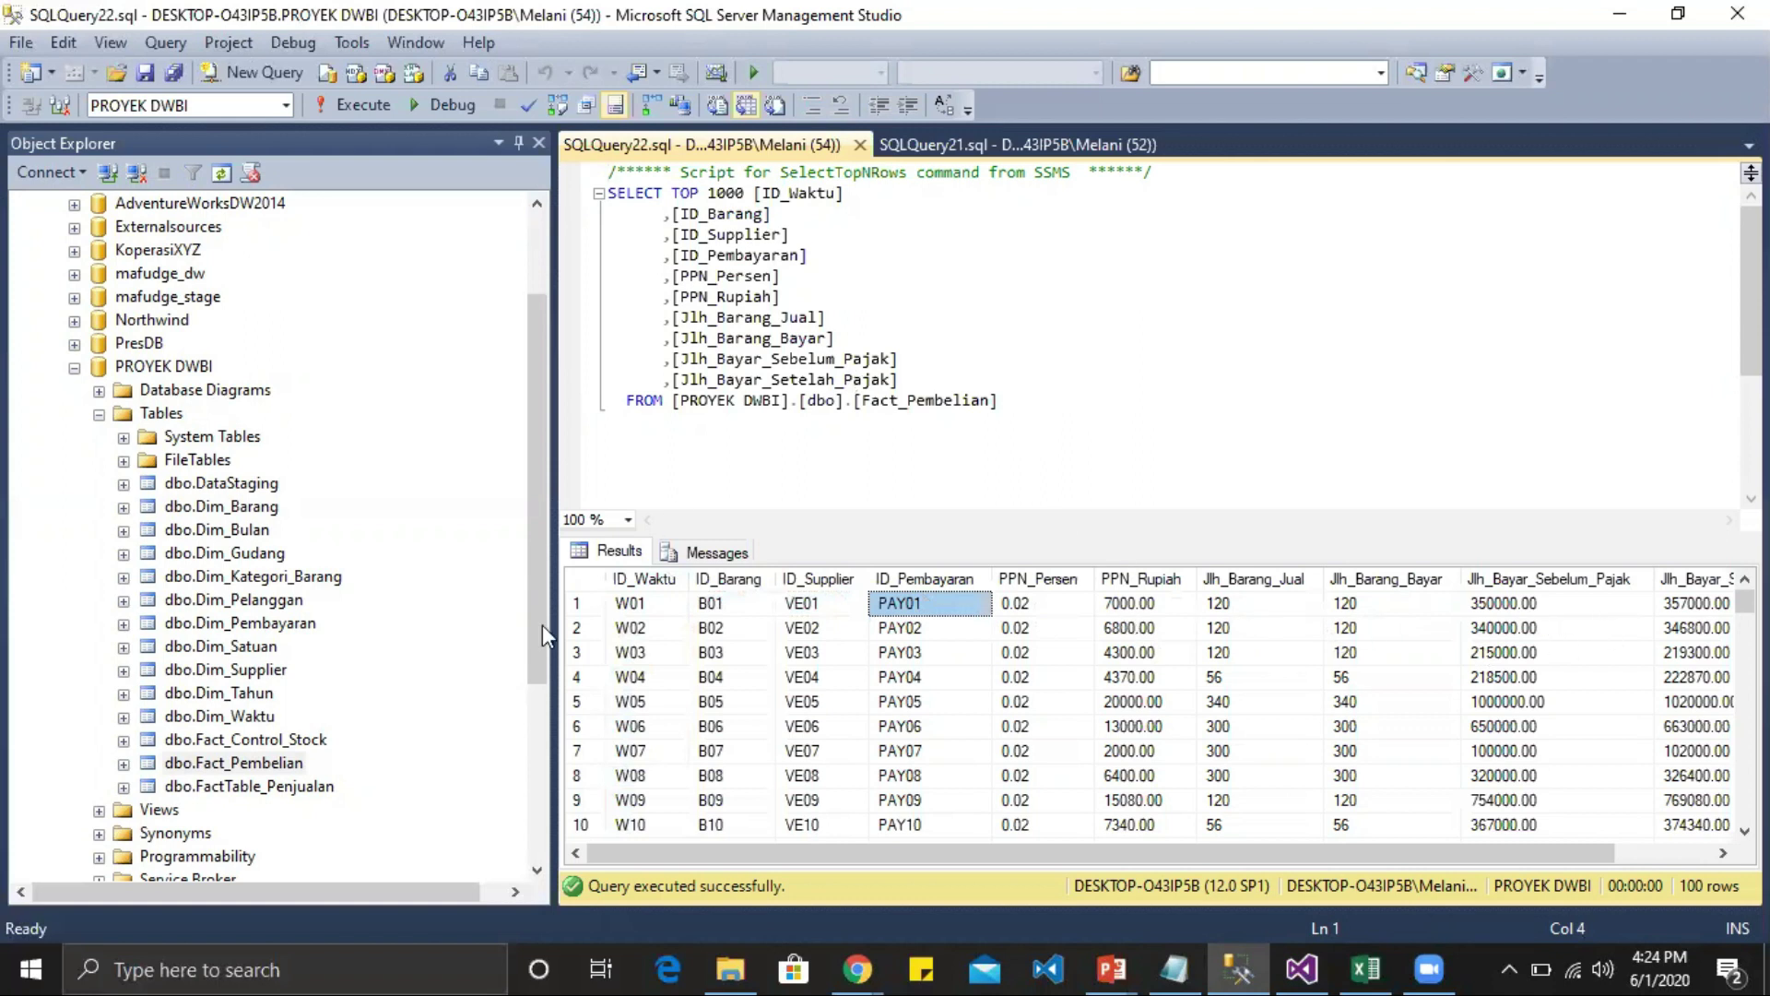
left_click(280, 766)
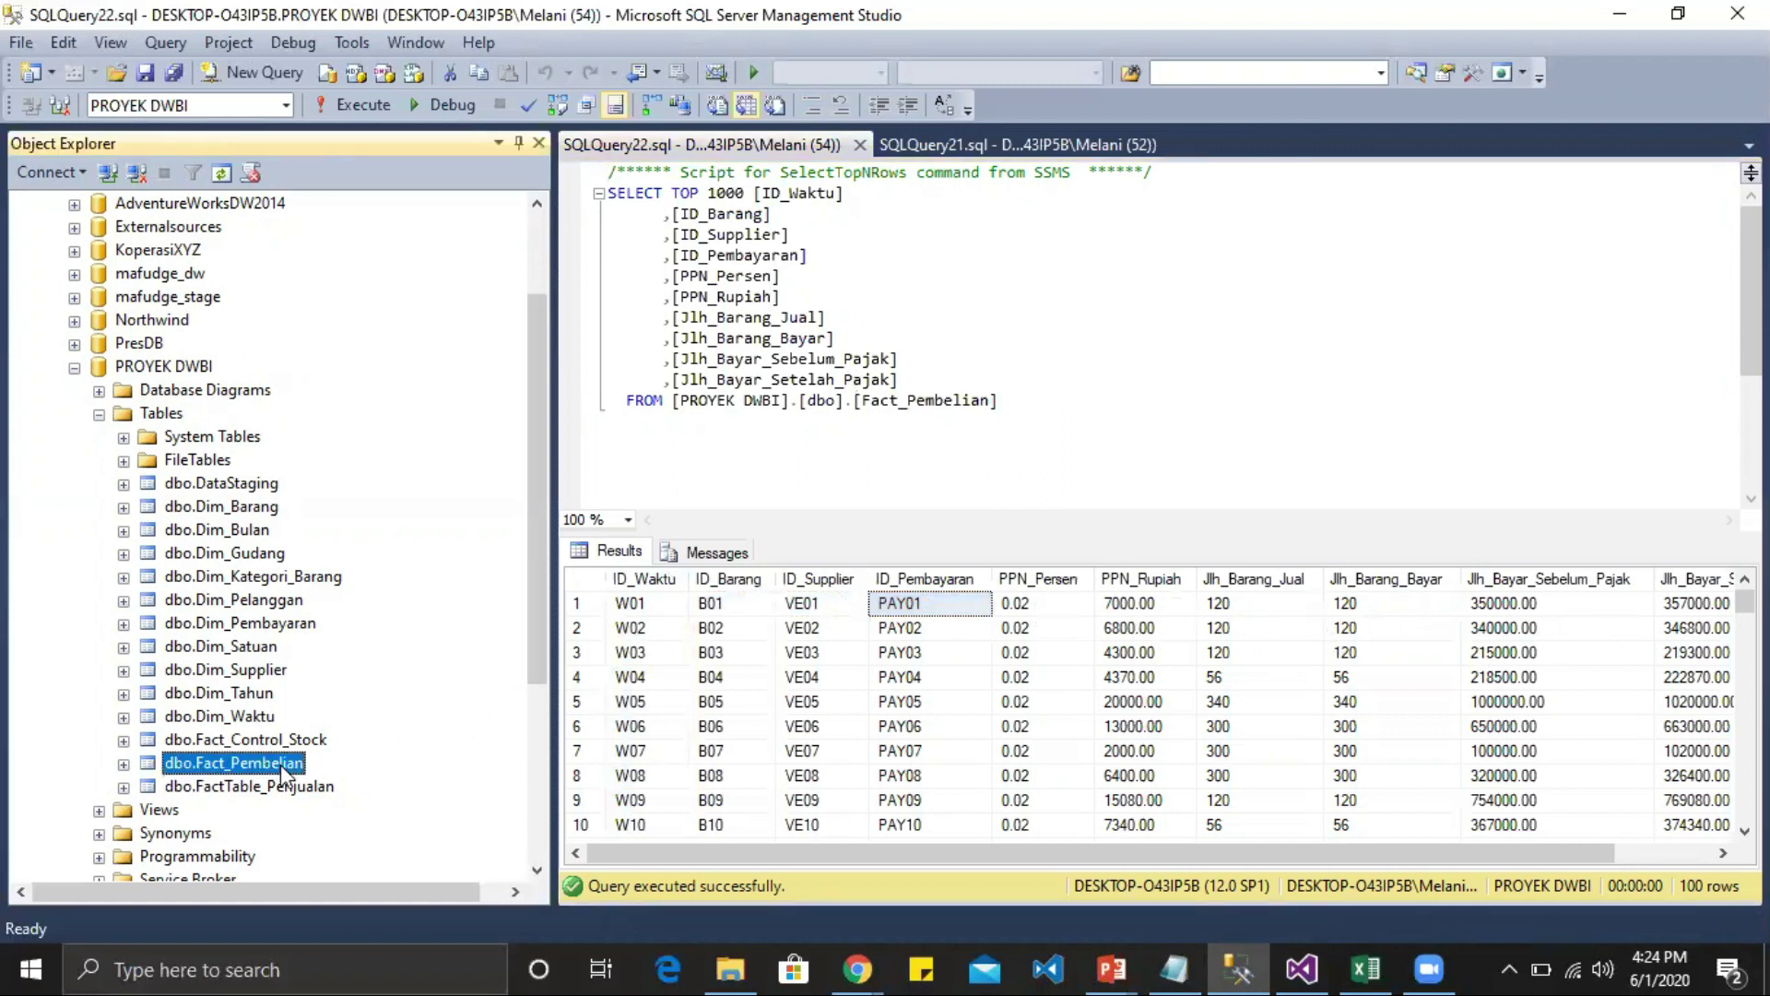
key("F2")
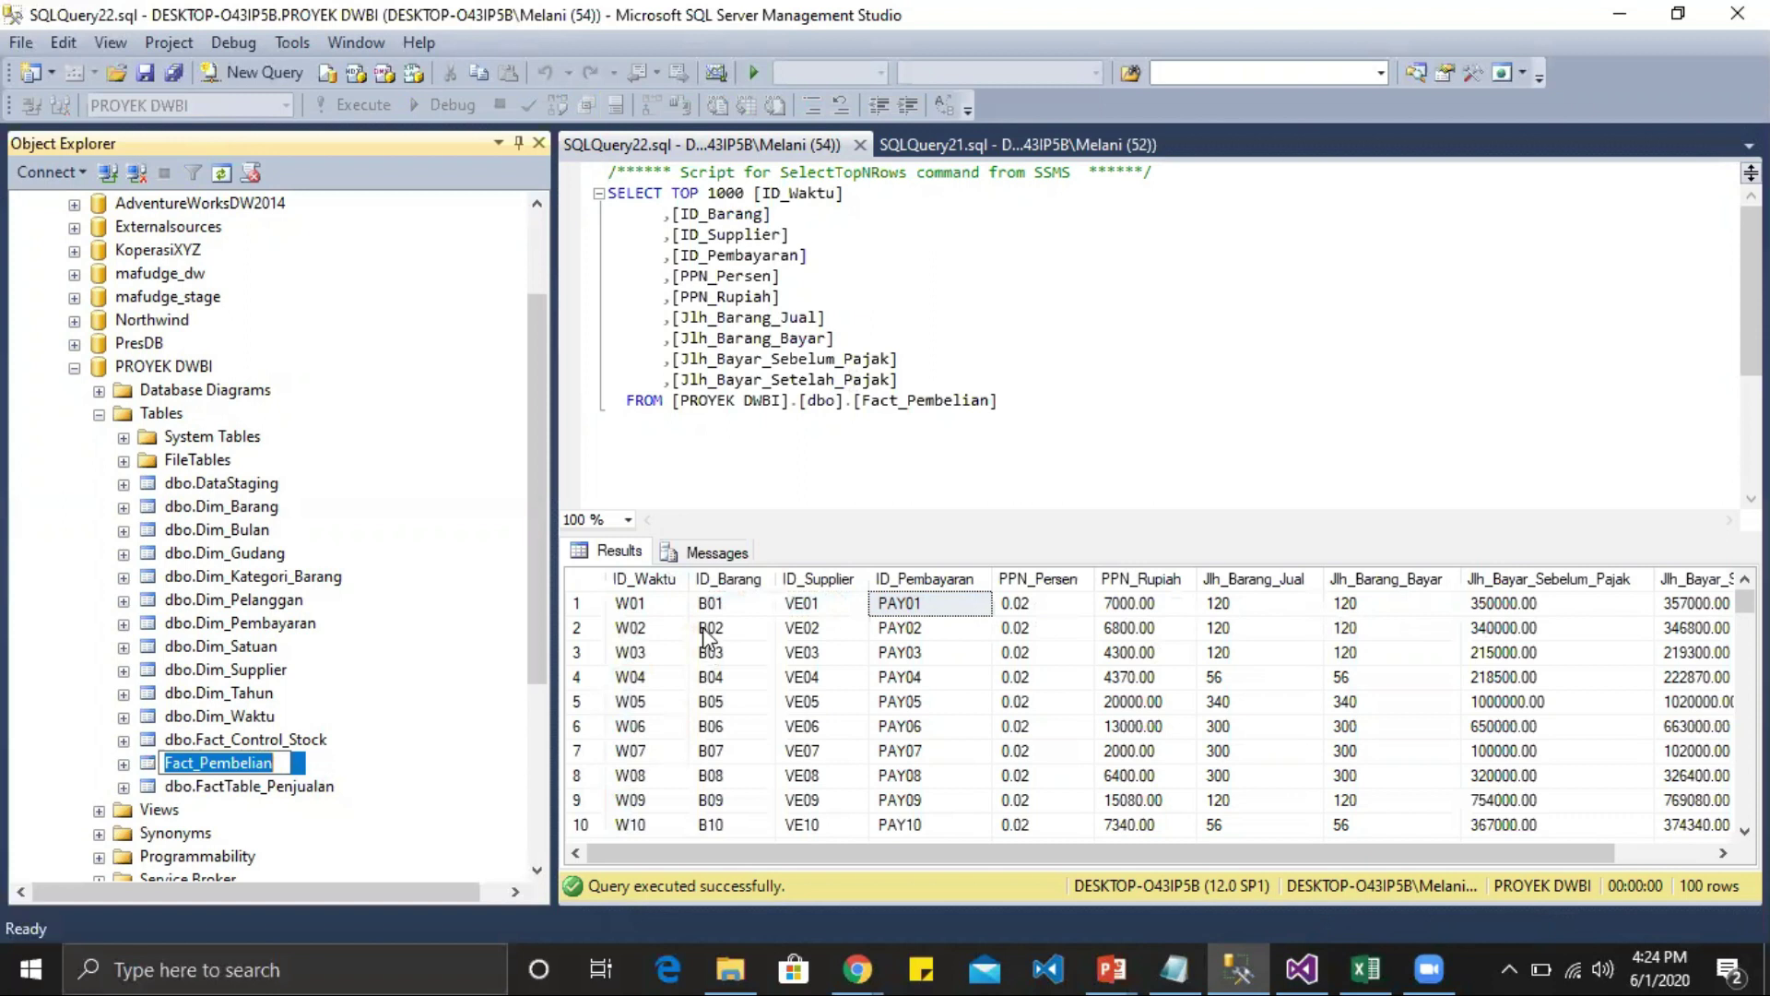
left_click(632, 606)
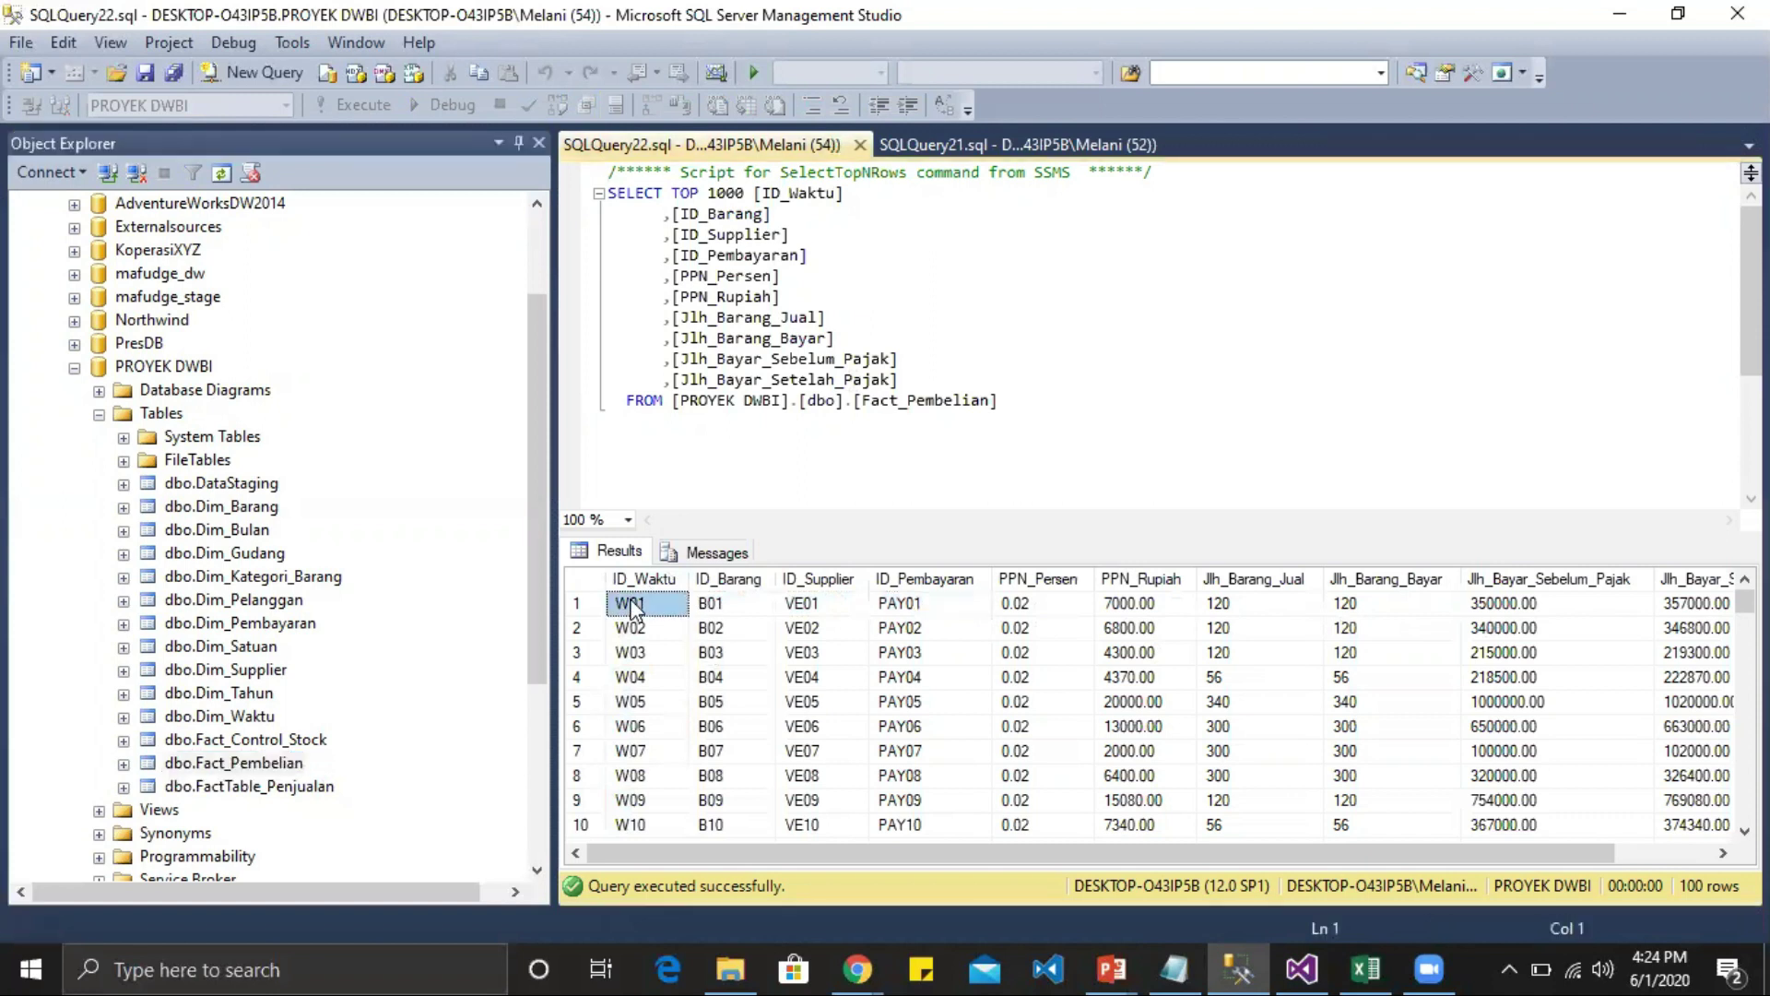
left_click(710, 604)
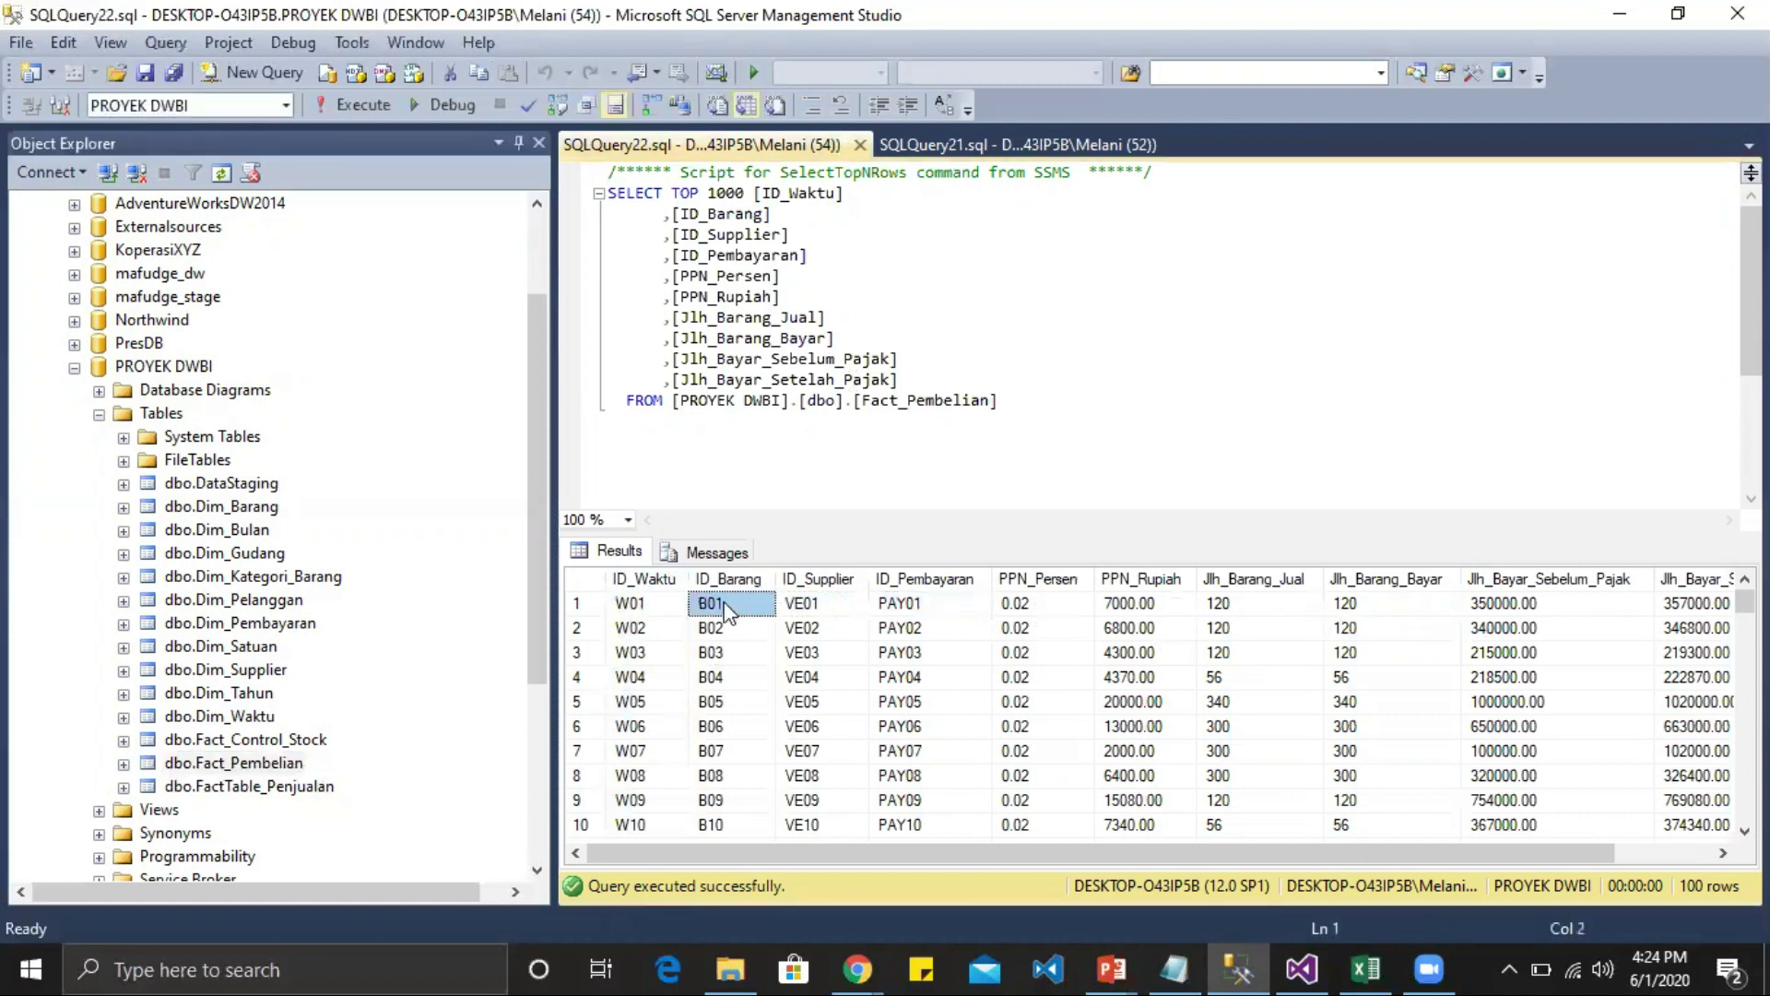
left_click(636, 604)
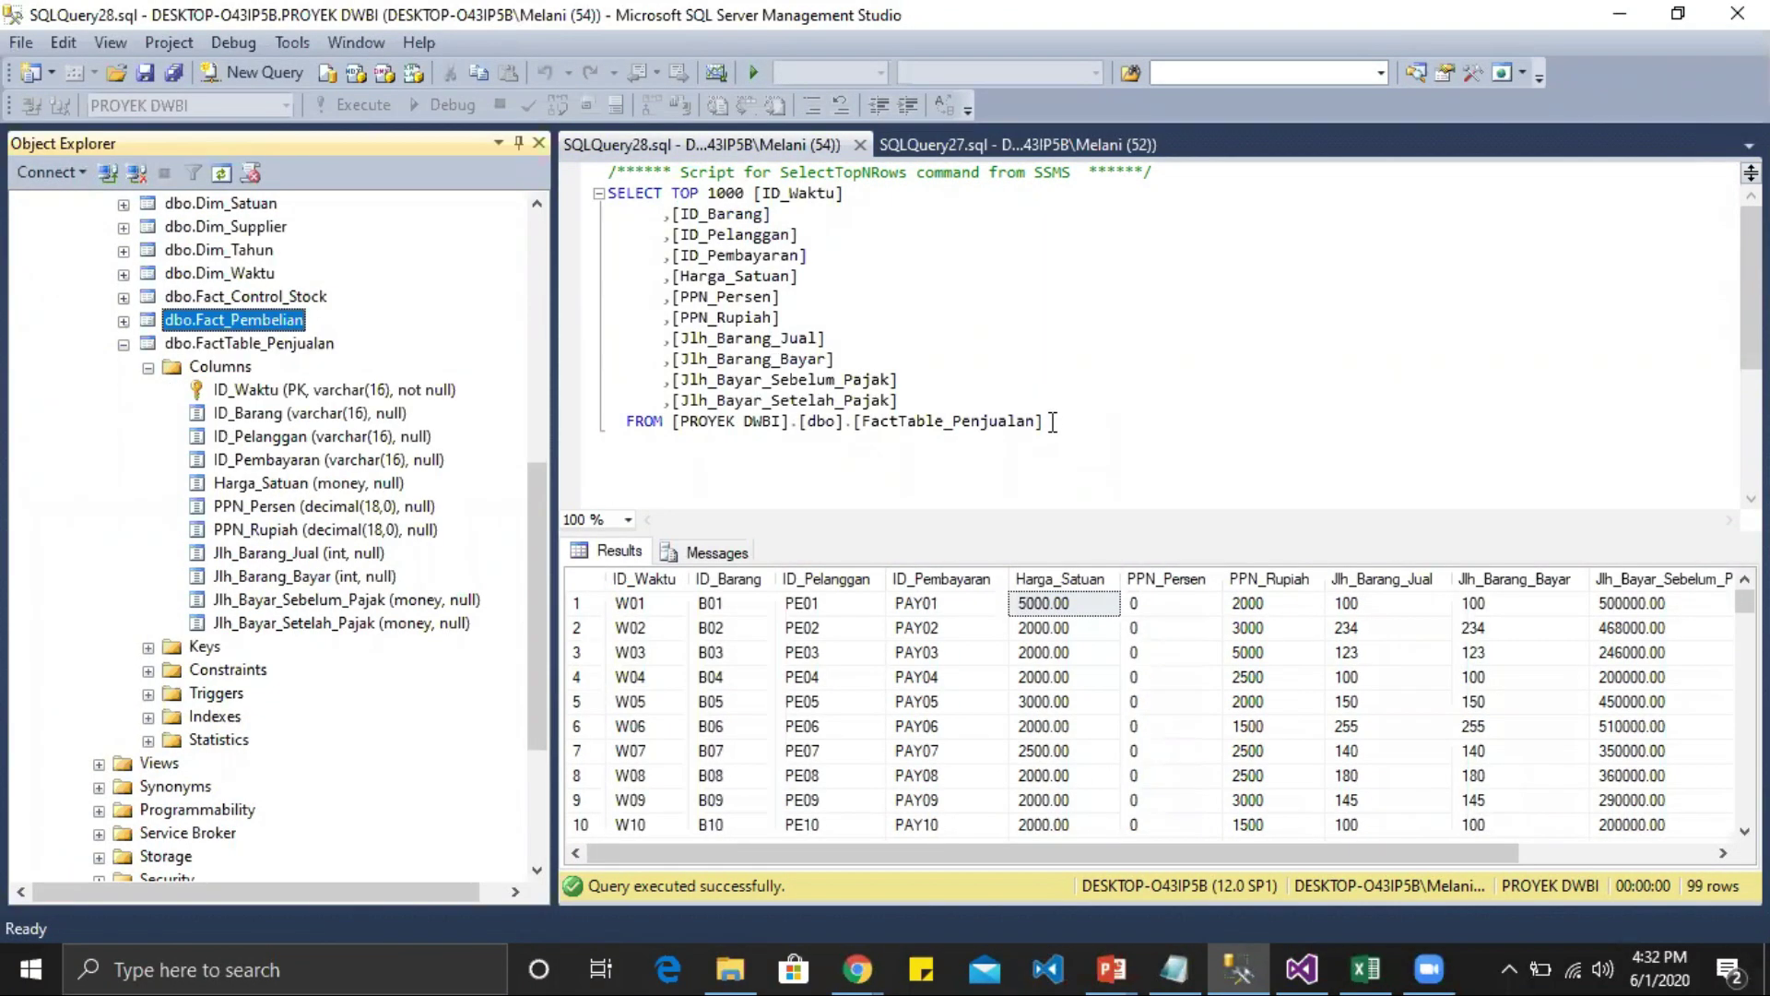
Step: Examine the ID_Waktu, ID_Barang, ID_Pelanggan, ID_Pembayaran and Harga_Satuan columns in the FactTable_Penjualan results
left_click(666, 582)
left_click(729, 605)
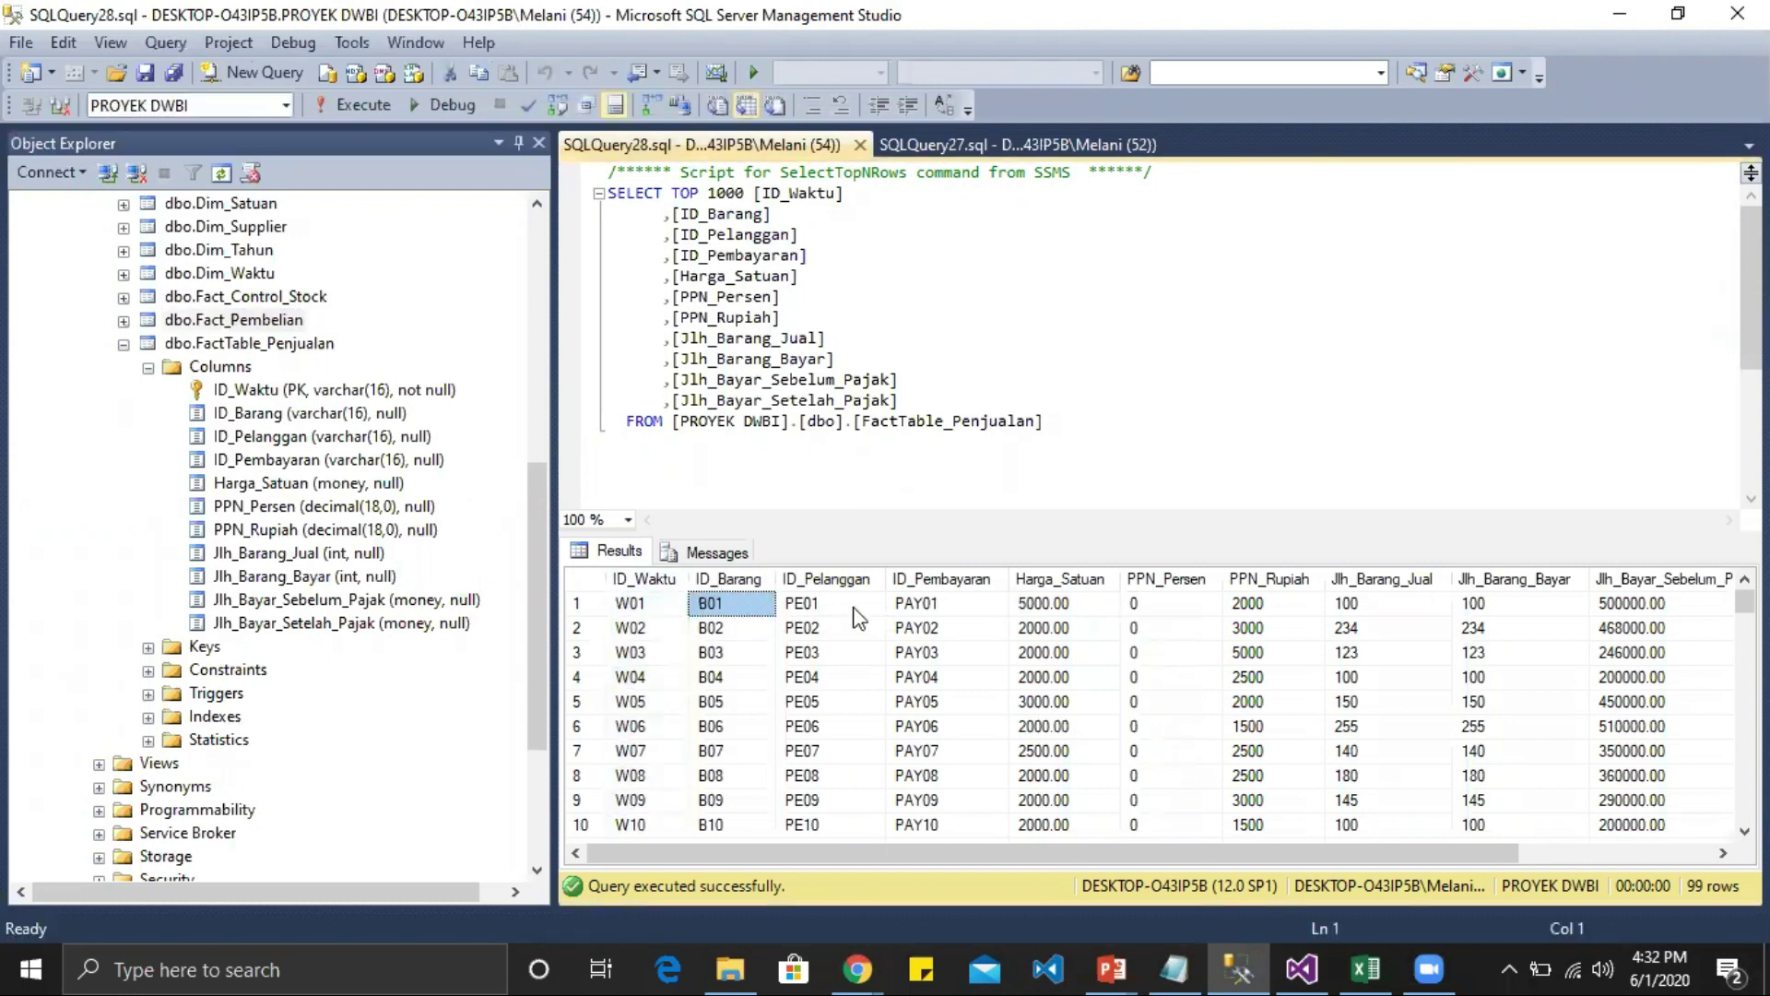
left_click(855, 608)
left_click(922, 611)
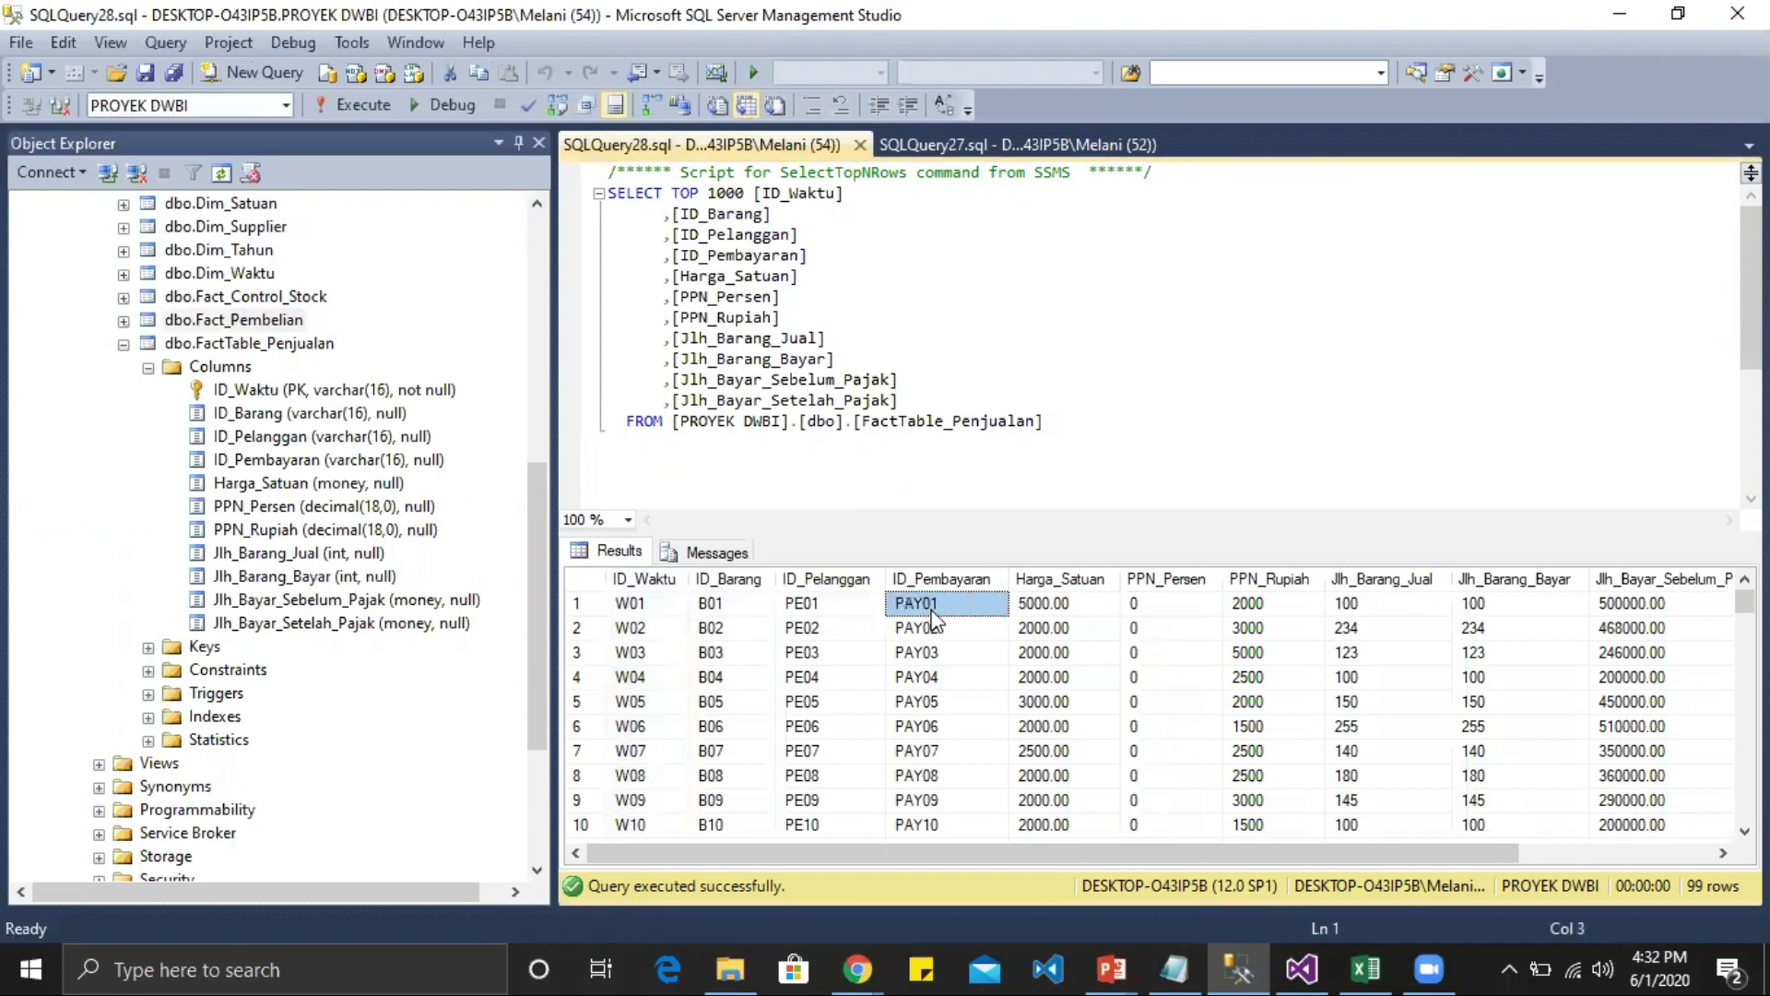
left_click(680, 604)
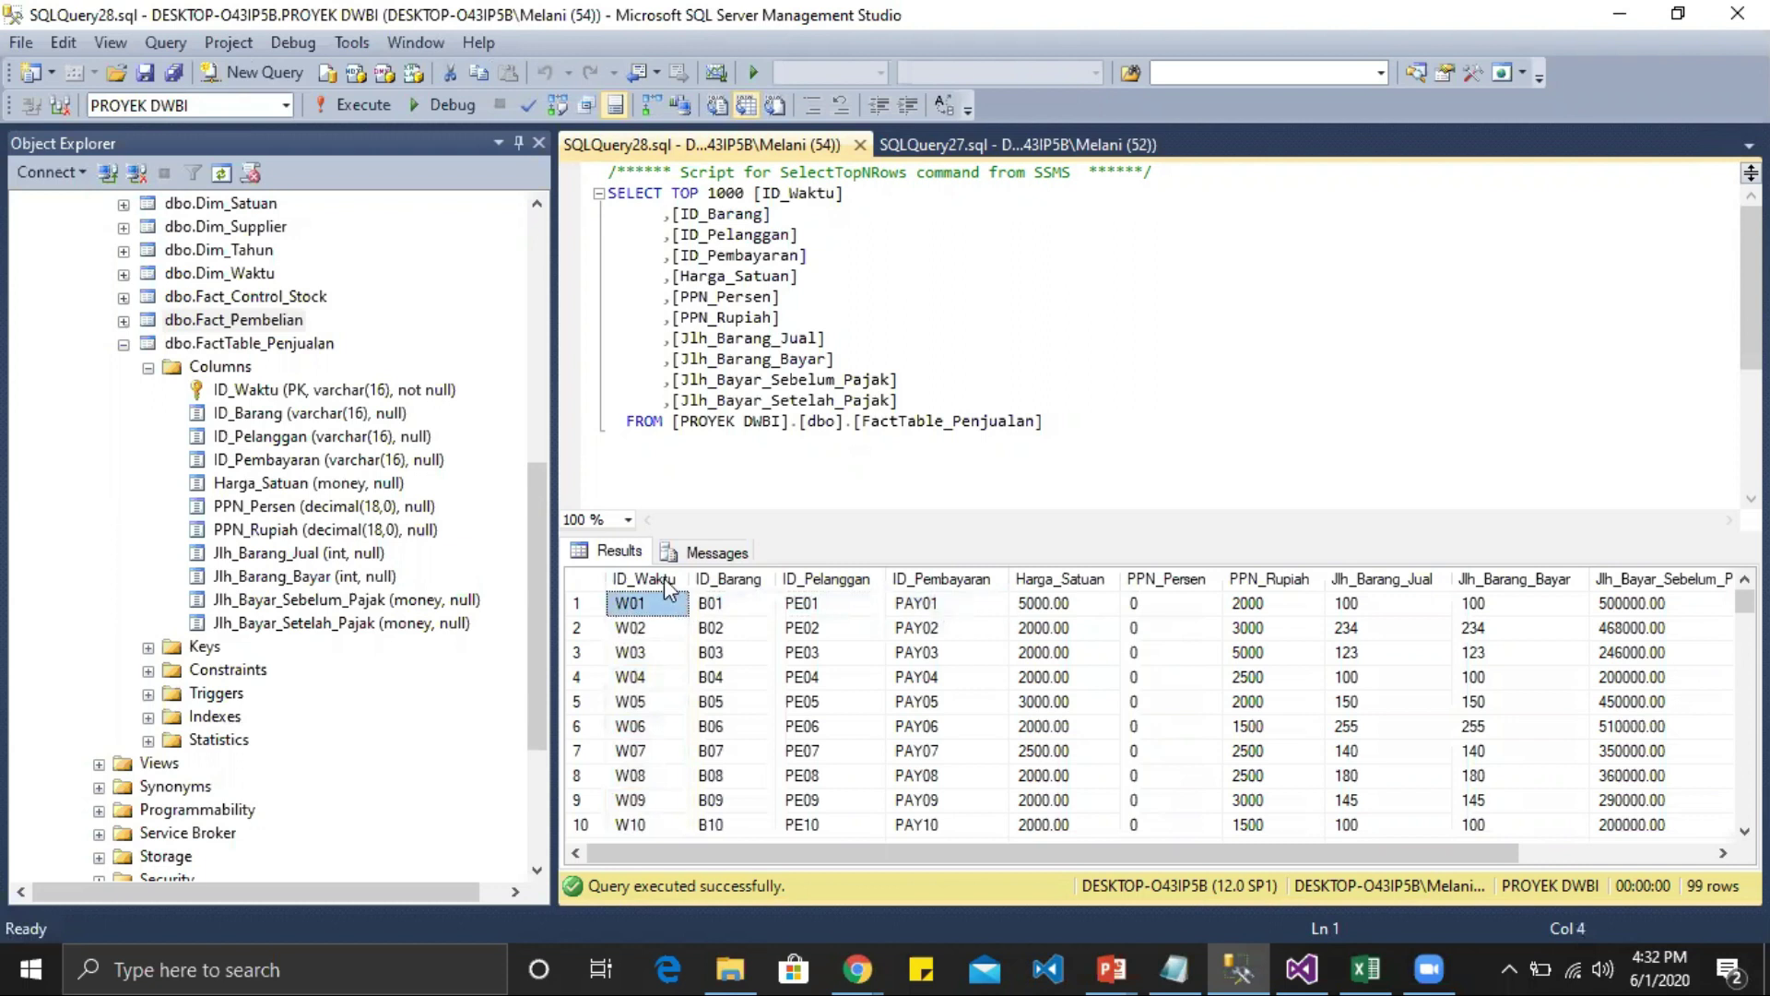
left_click(734, 605)
left_click(875, 609)
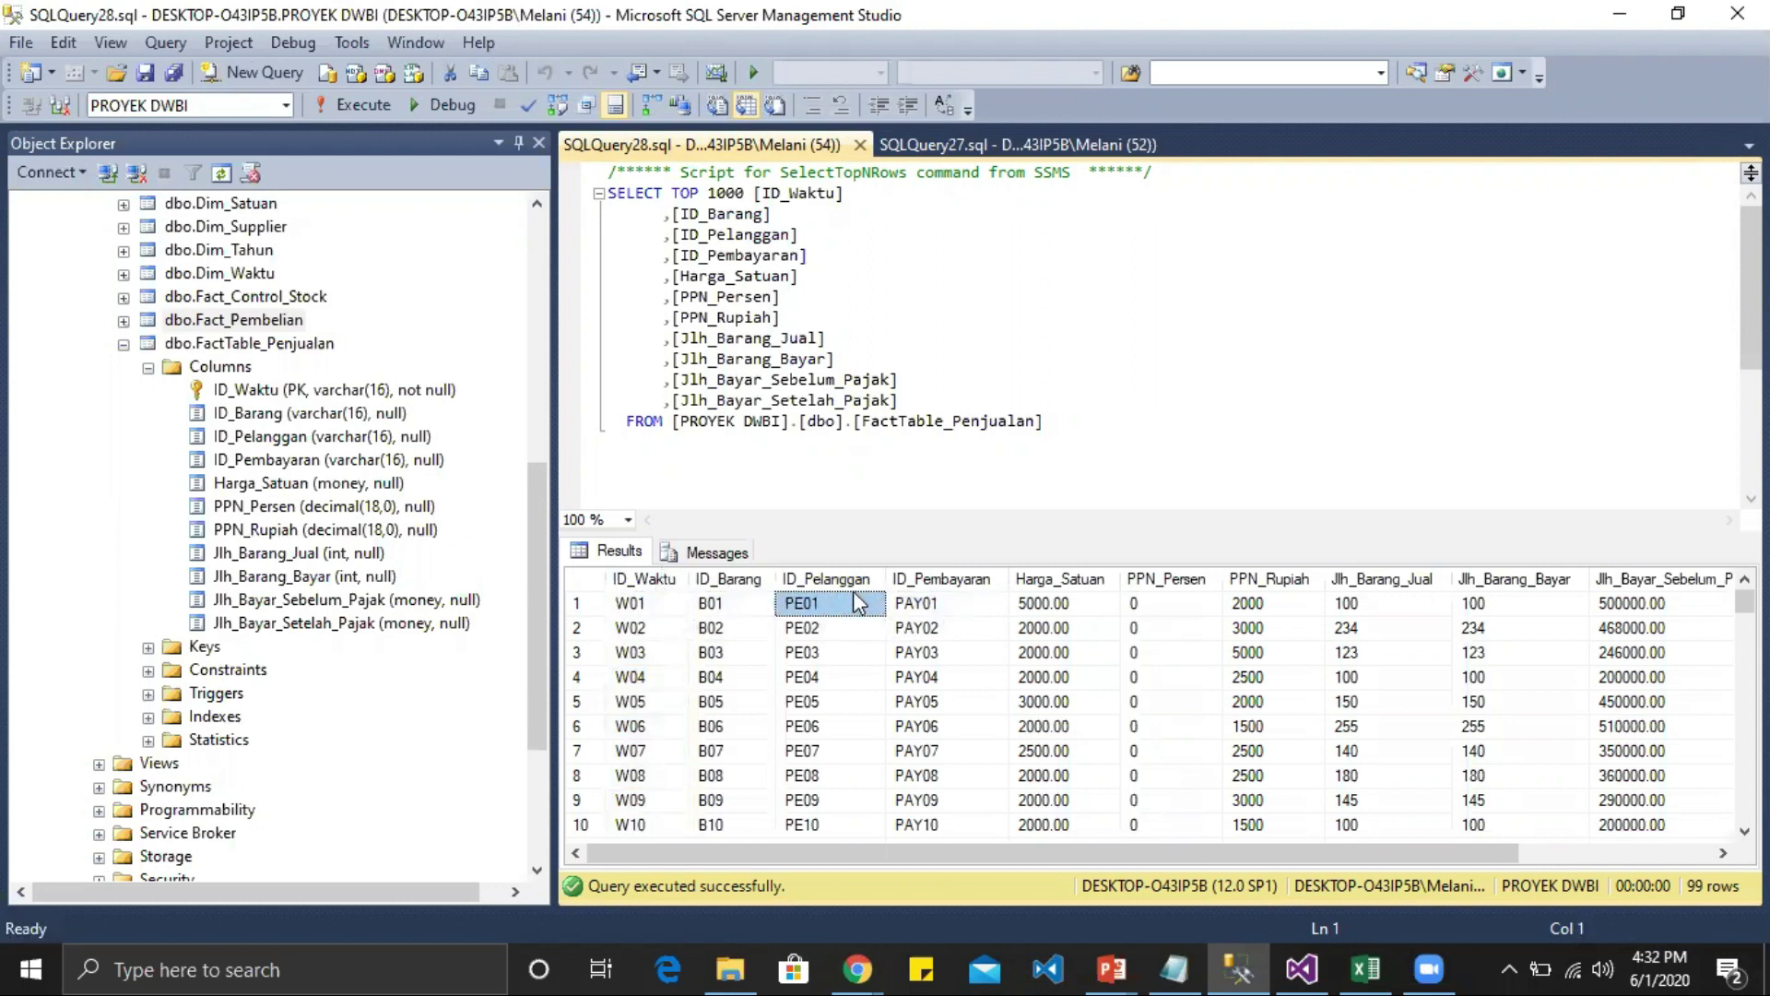
left_click(933, 606)
left_click(1055, 603)
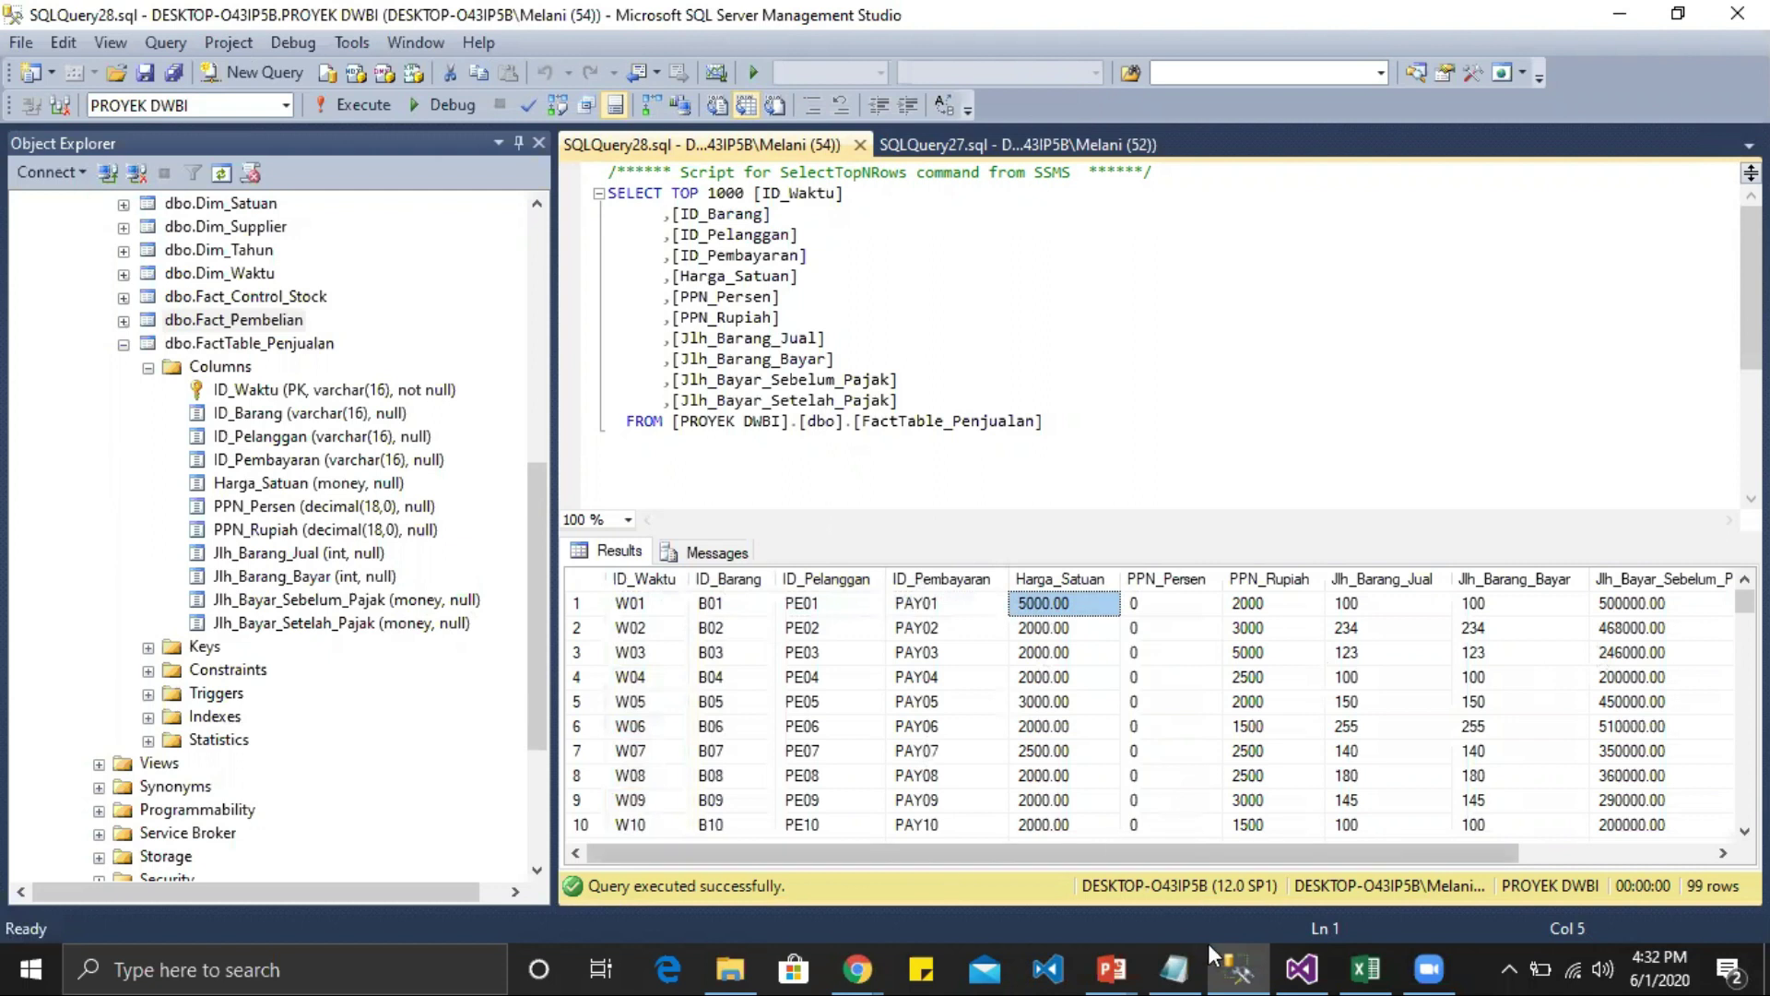
mouse_move(1316, 966)
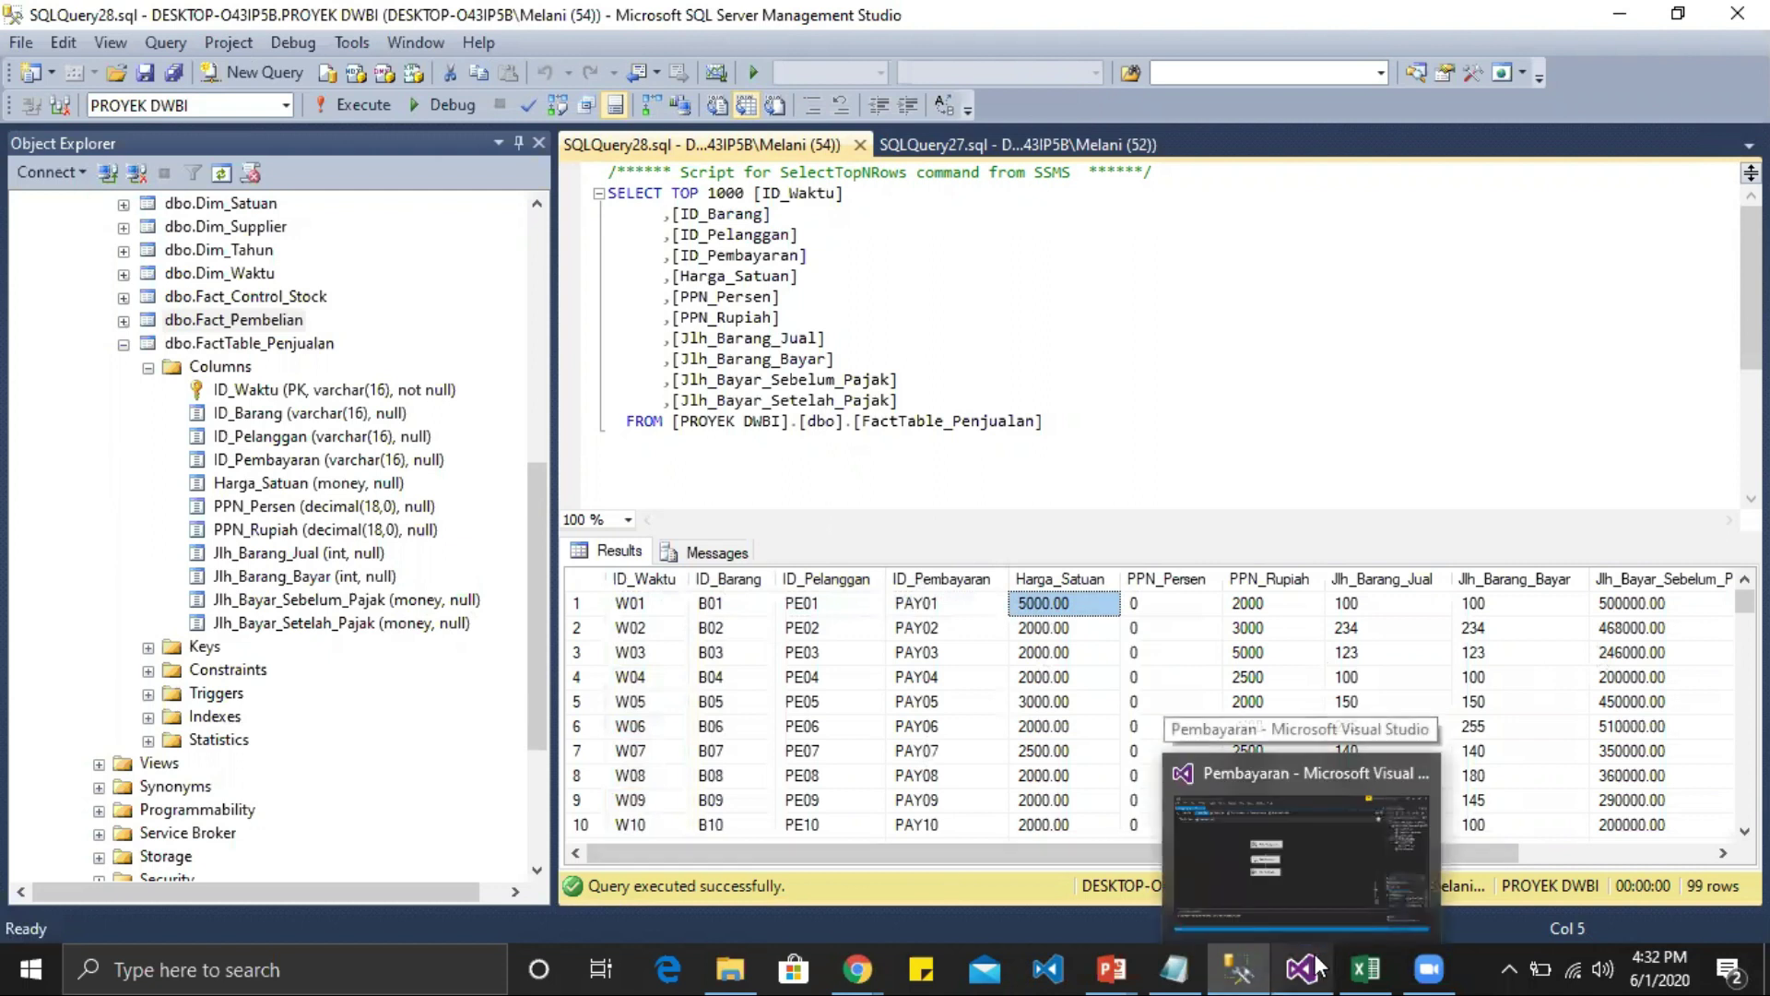
left_click(966, 607)
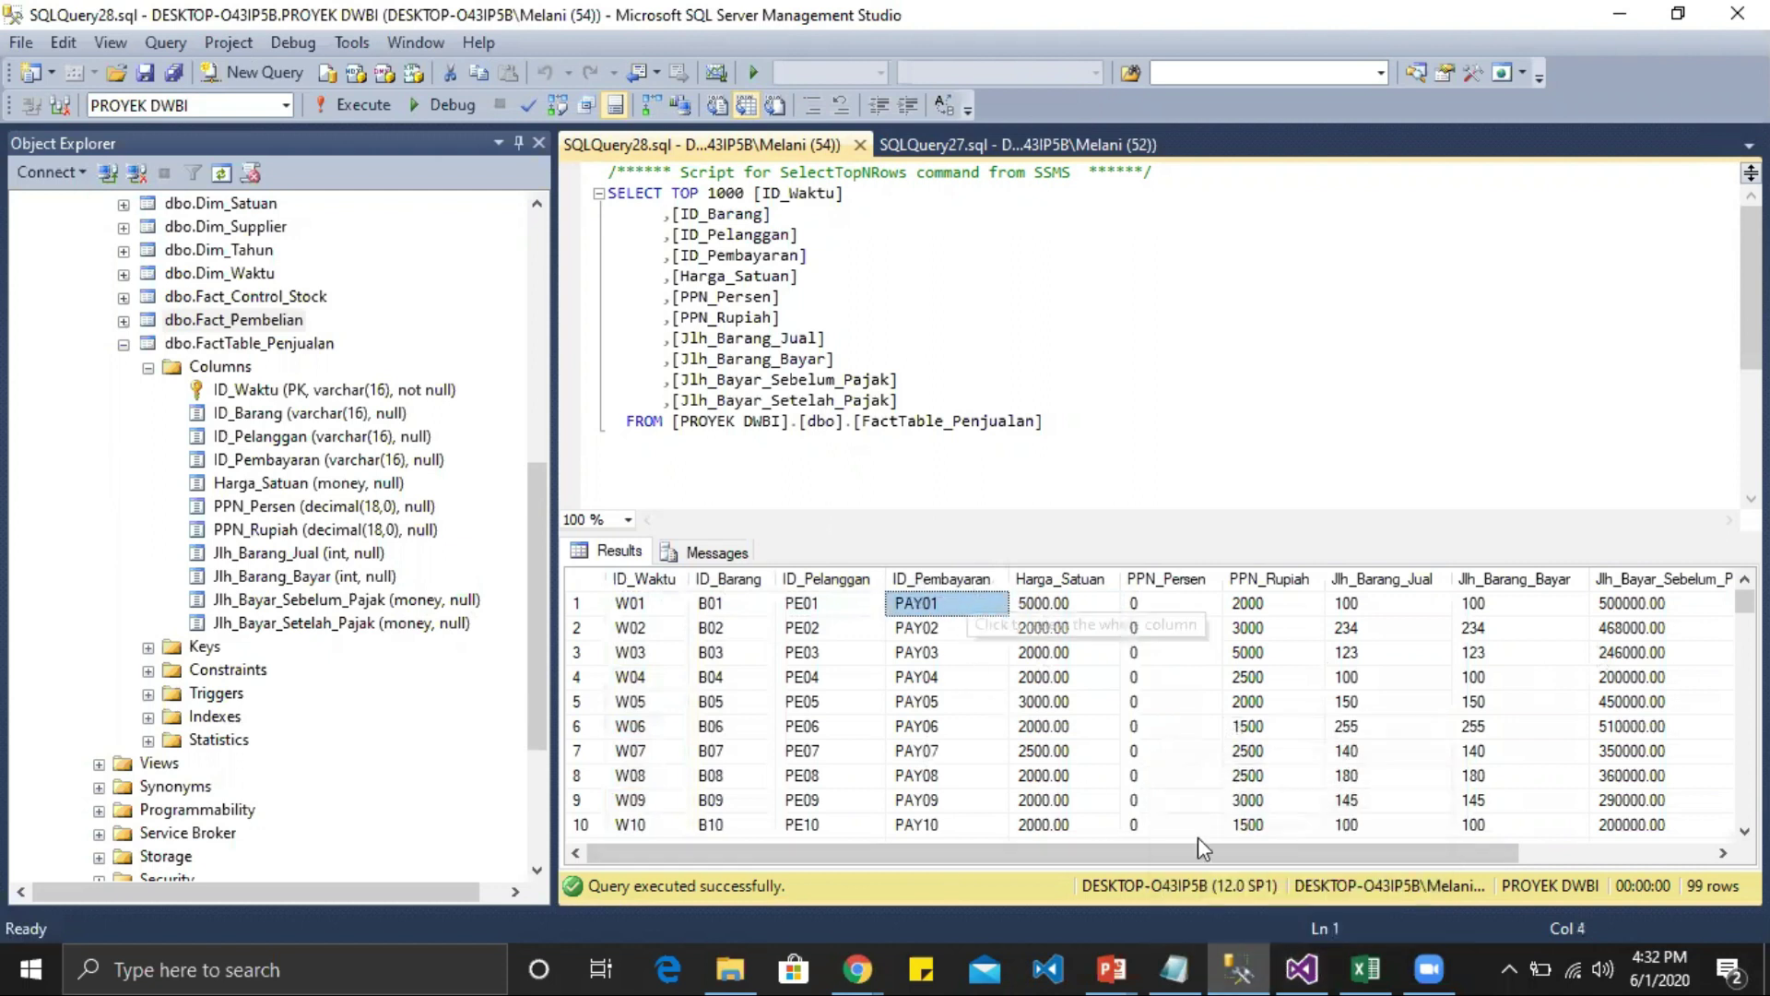
Step: Switch to the Pembayaran solution in Visual Studio and inspect its control flow and the Master Pembayaran, Data Conversion and Dim_Pembayaran data flow components
left_click(1289, 965)
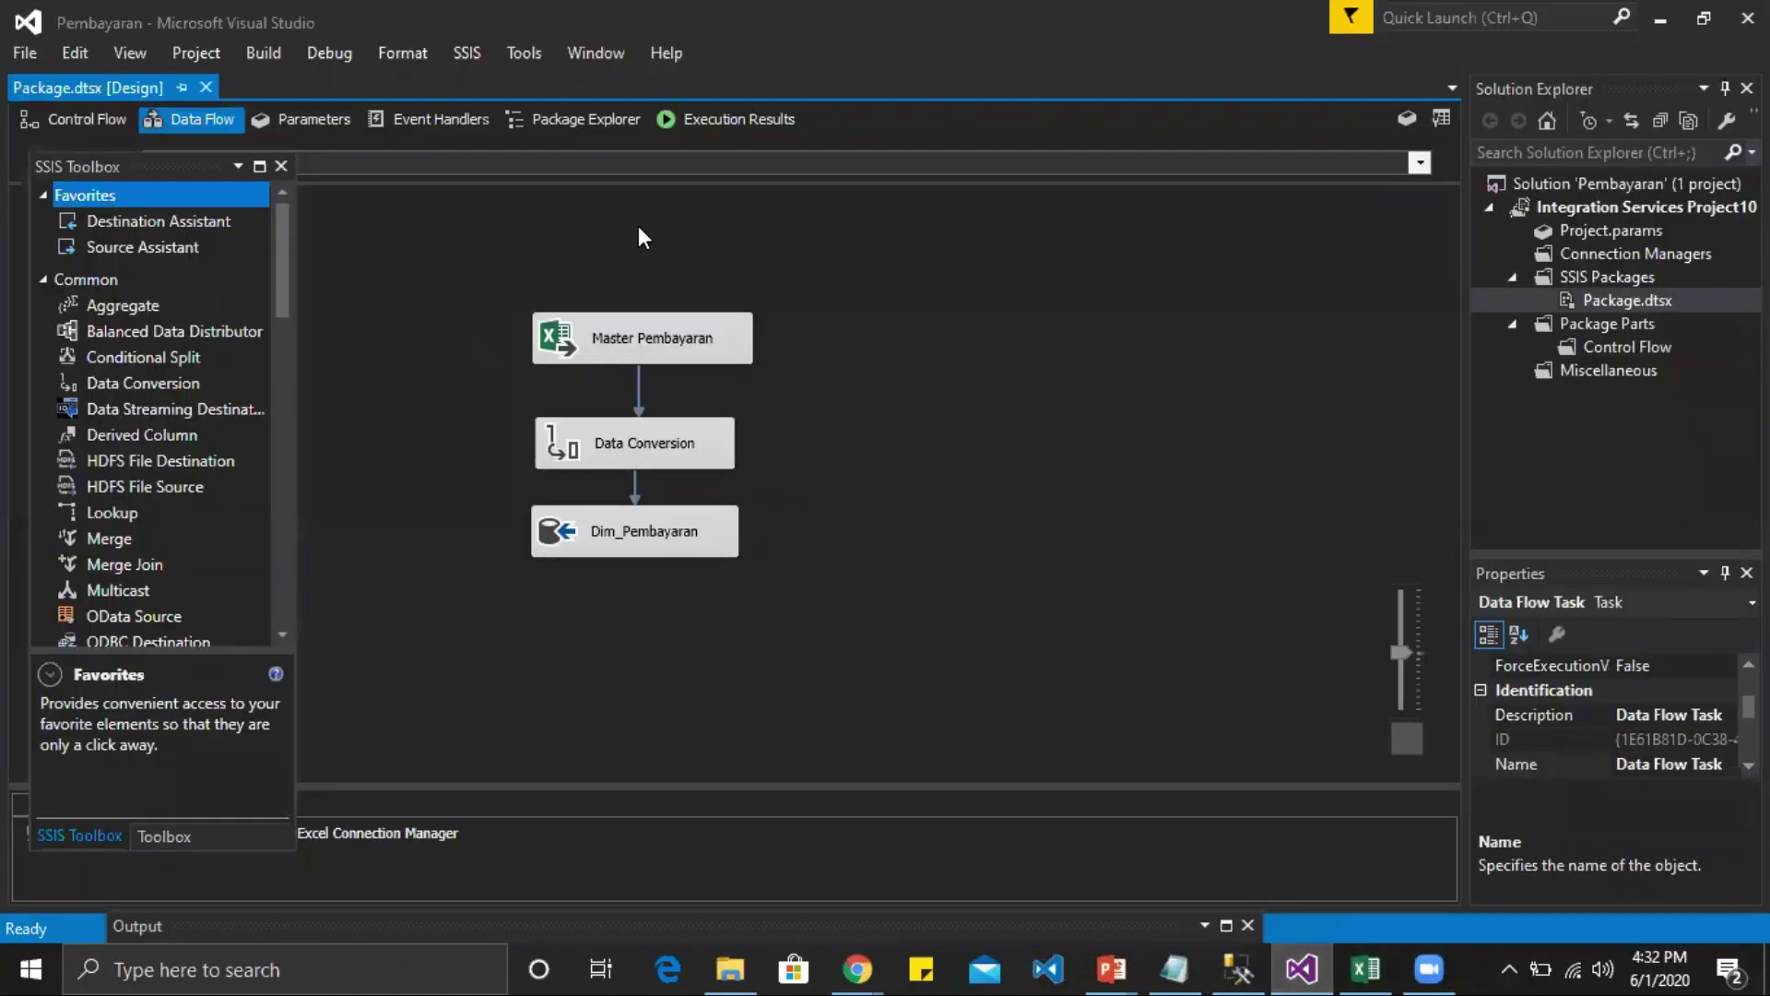
left_click(710, 356)
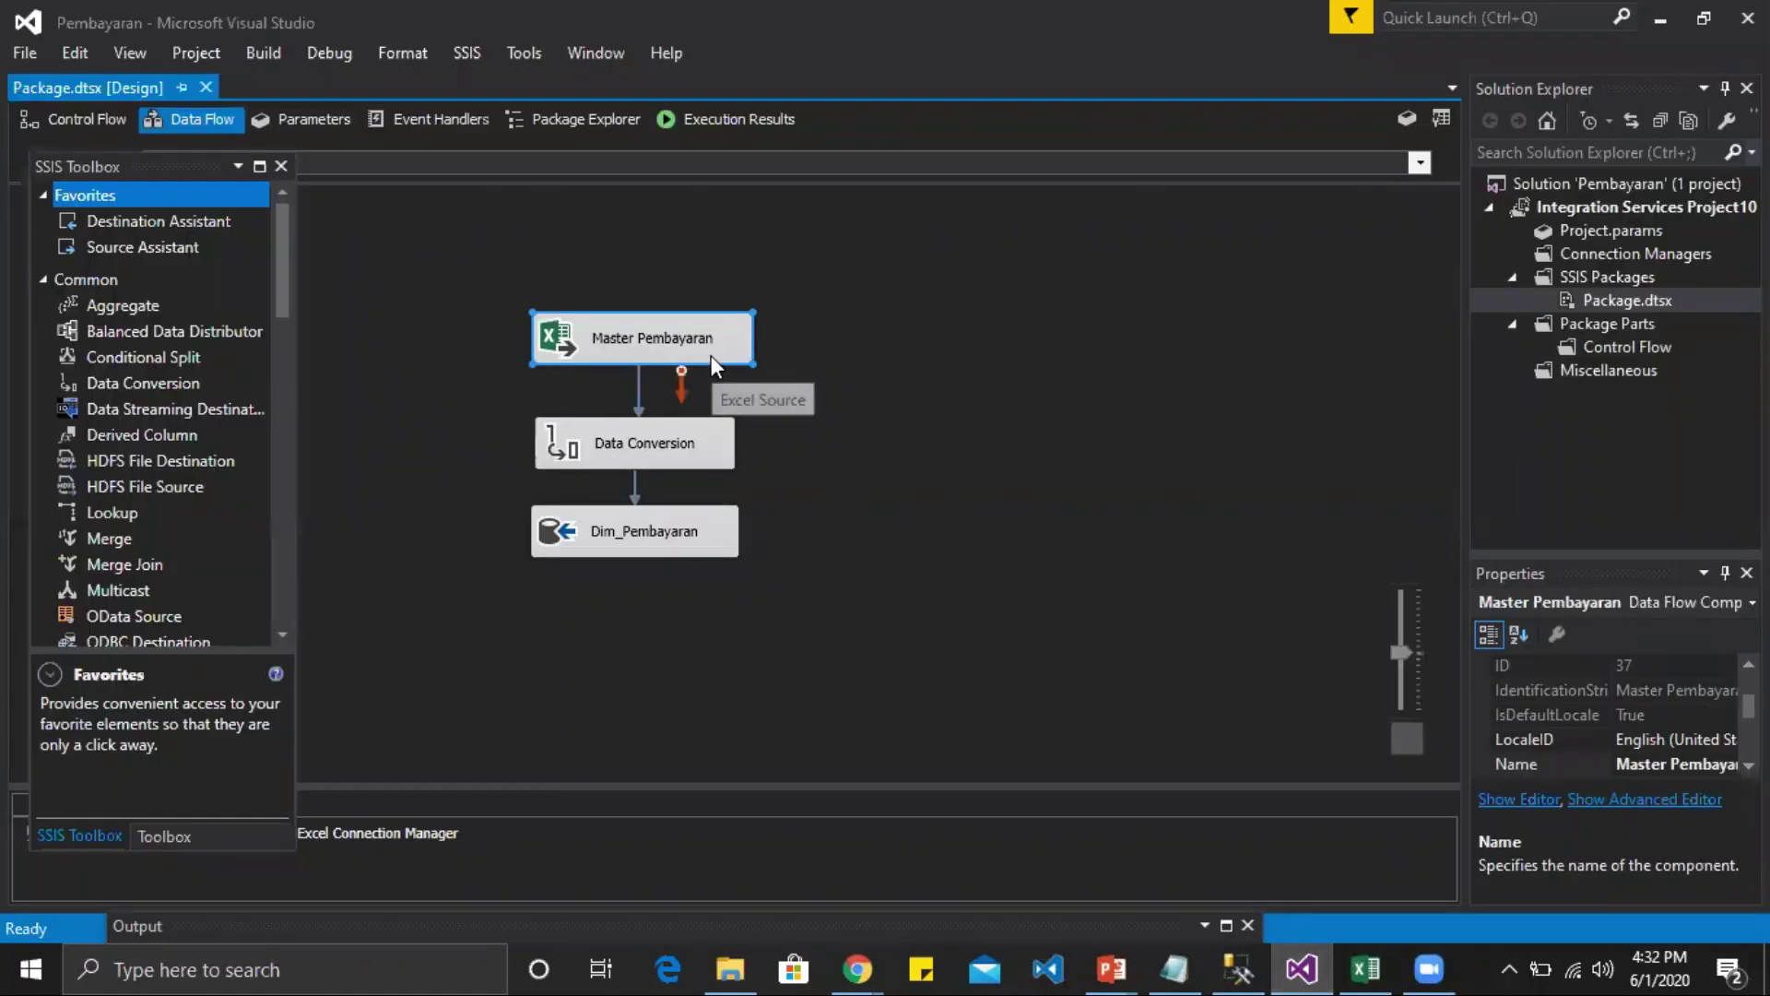
left_click(711, 456)
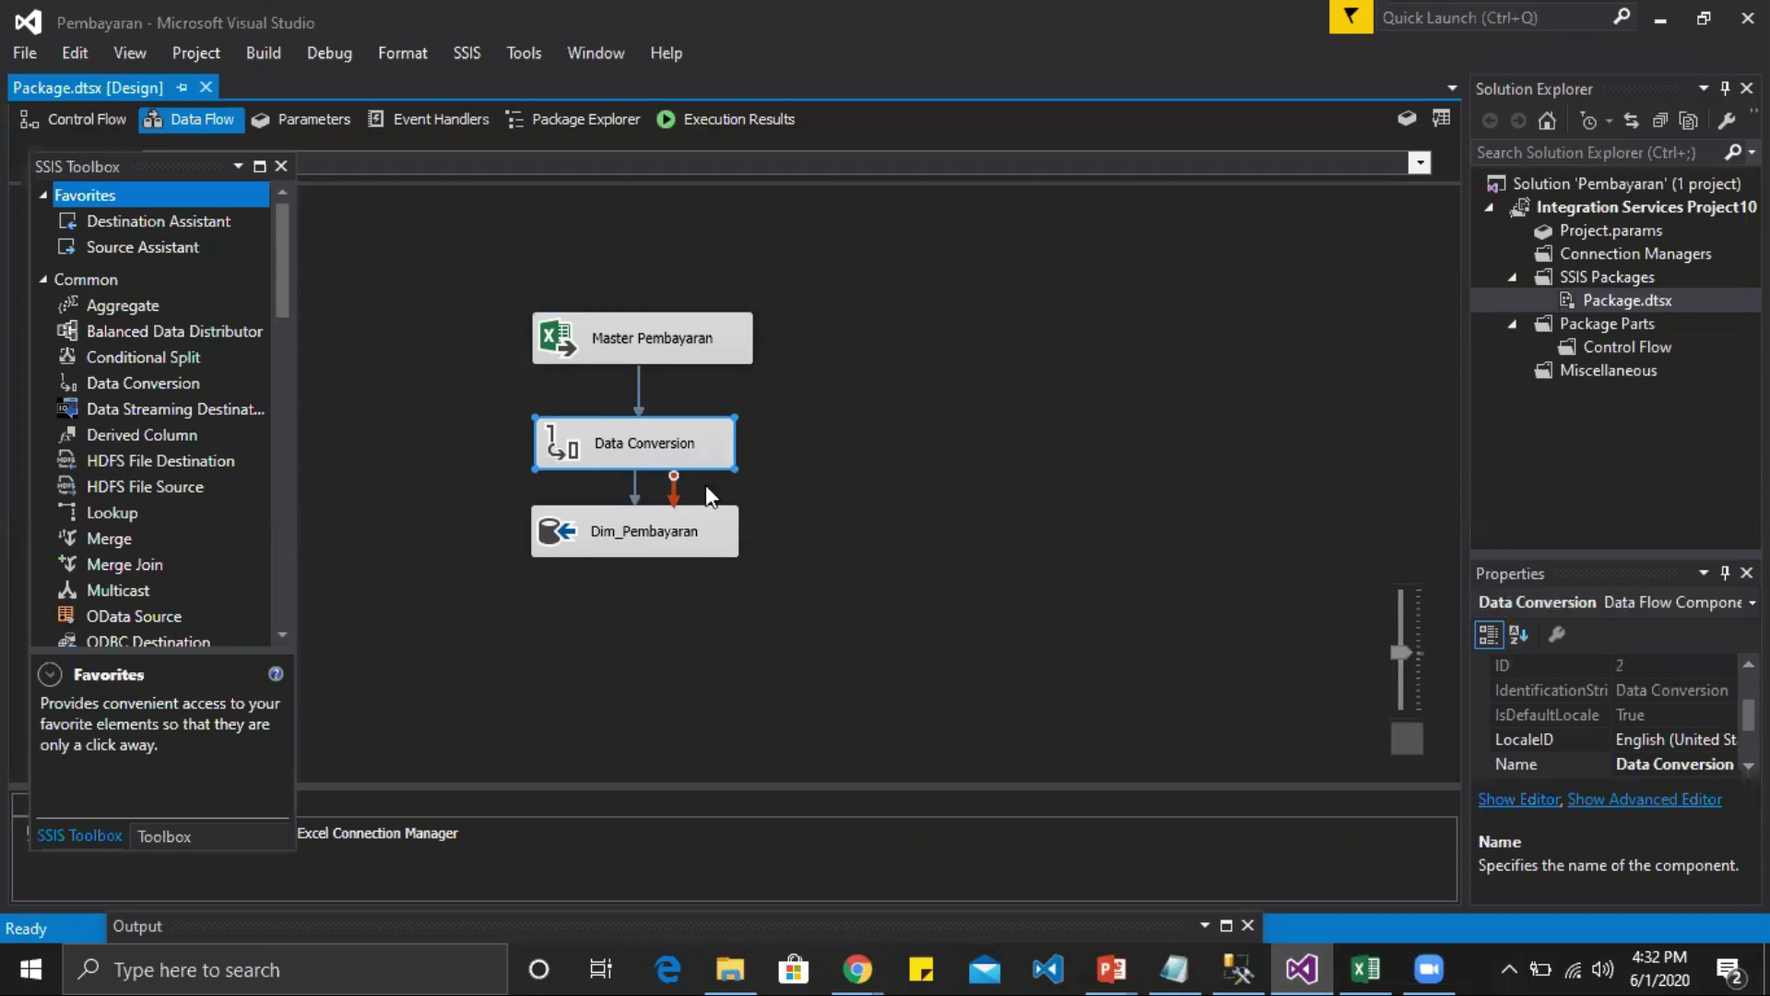
left_click(721, 535)
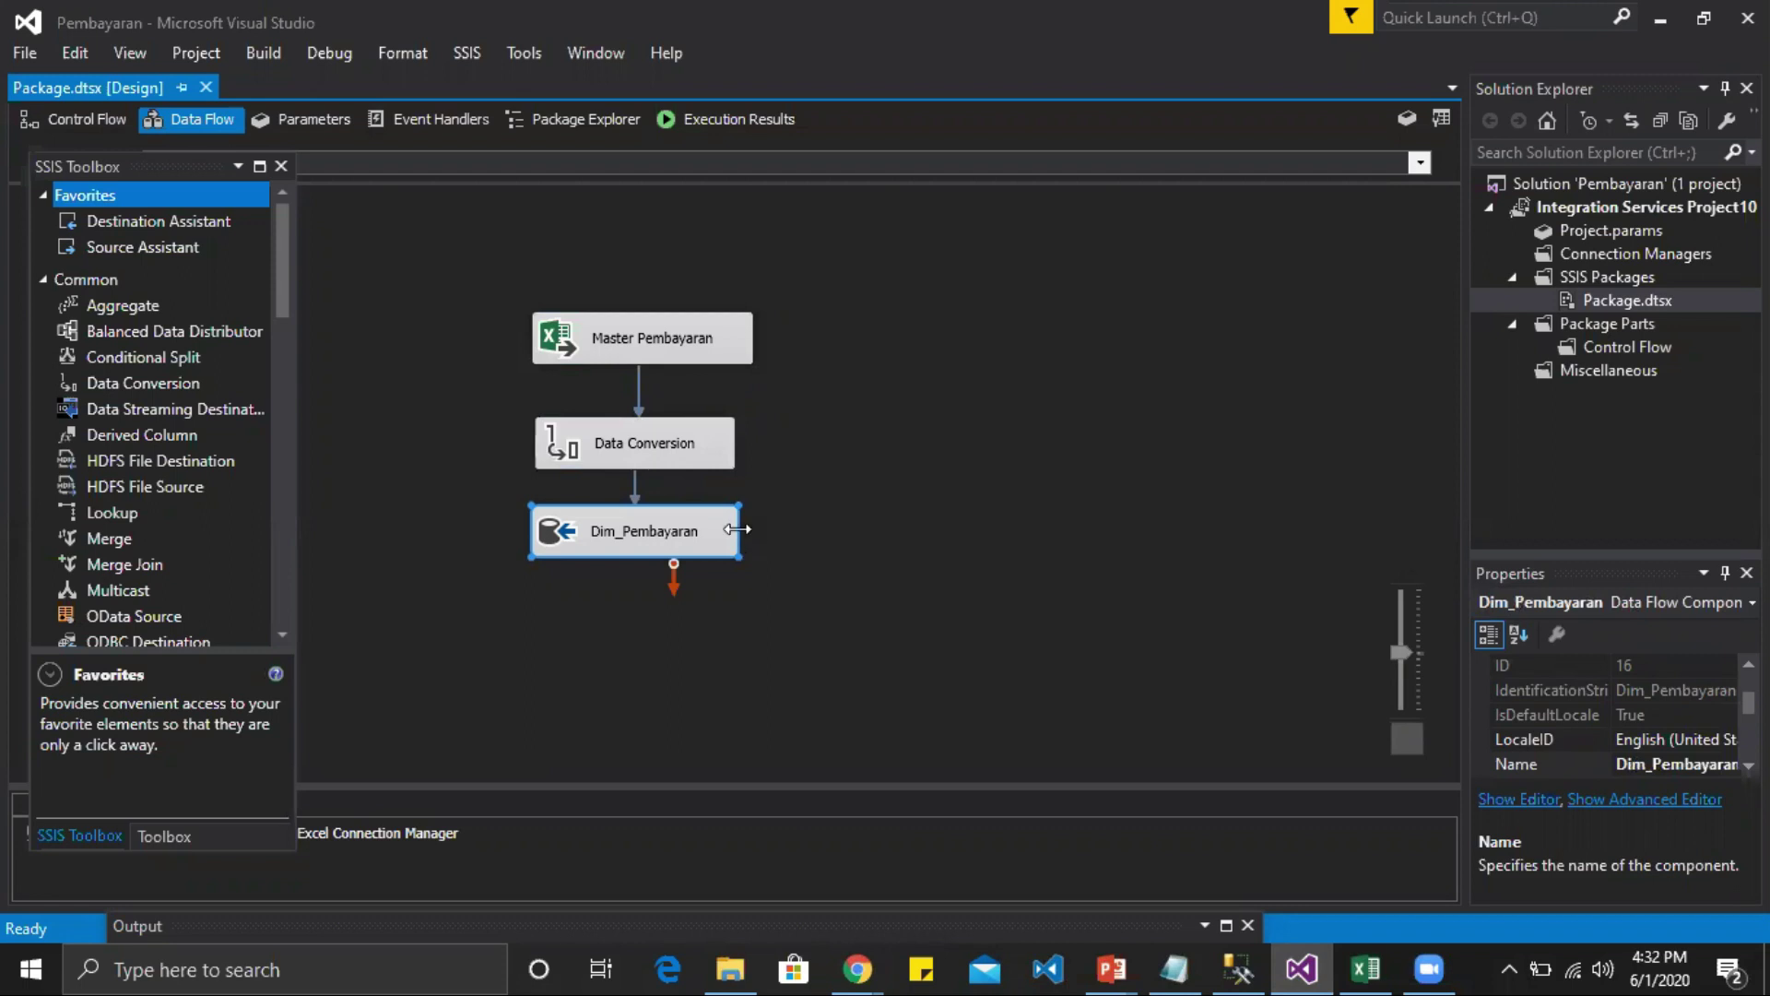
left_click(839, 472)
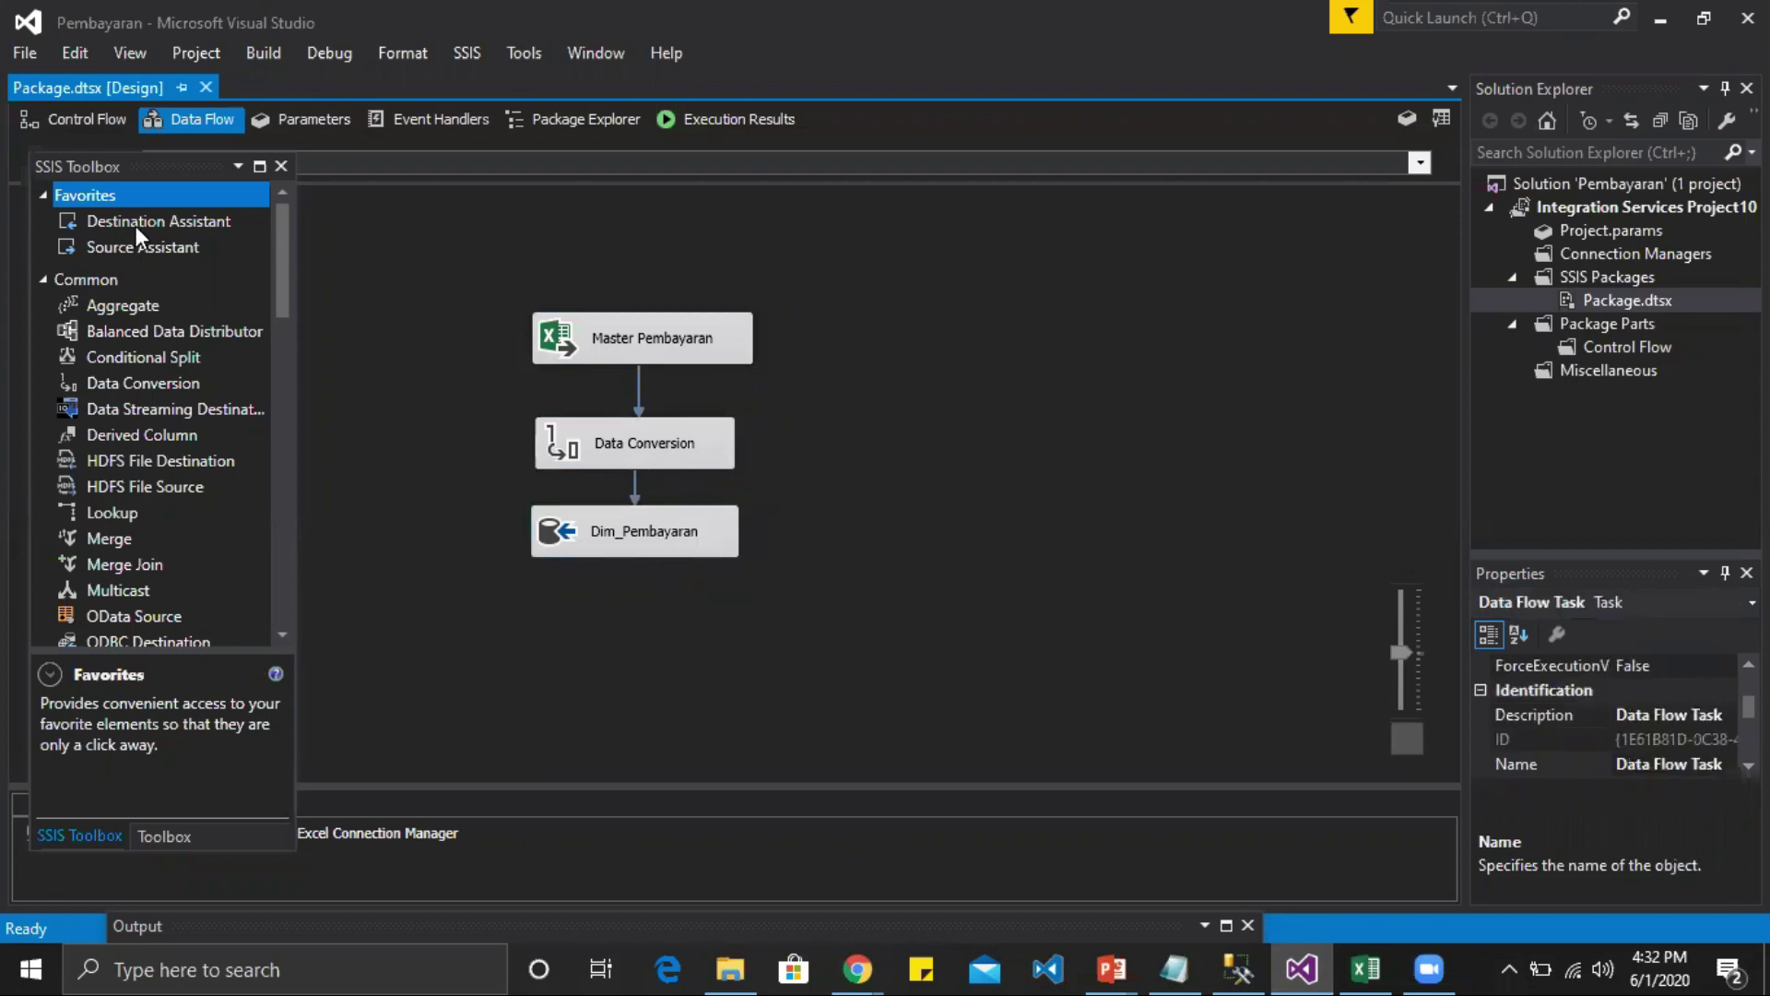
left_click(93, 118)
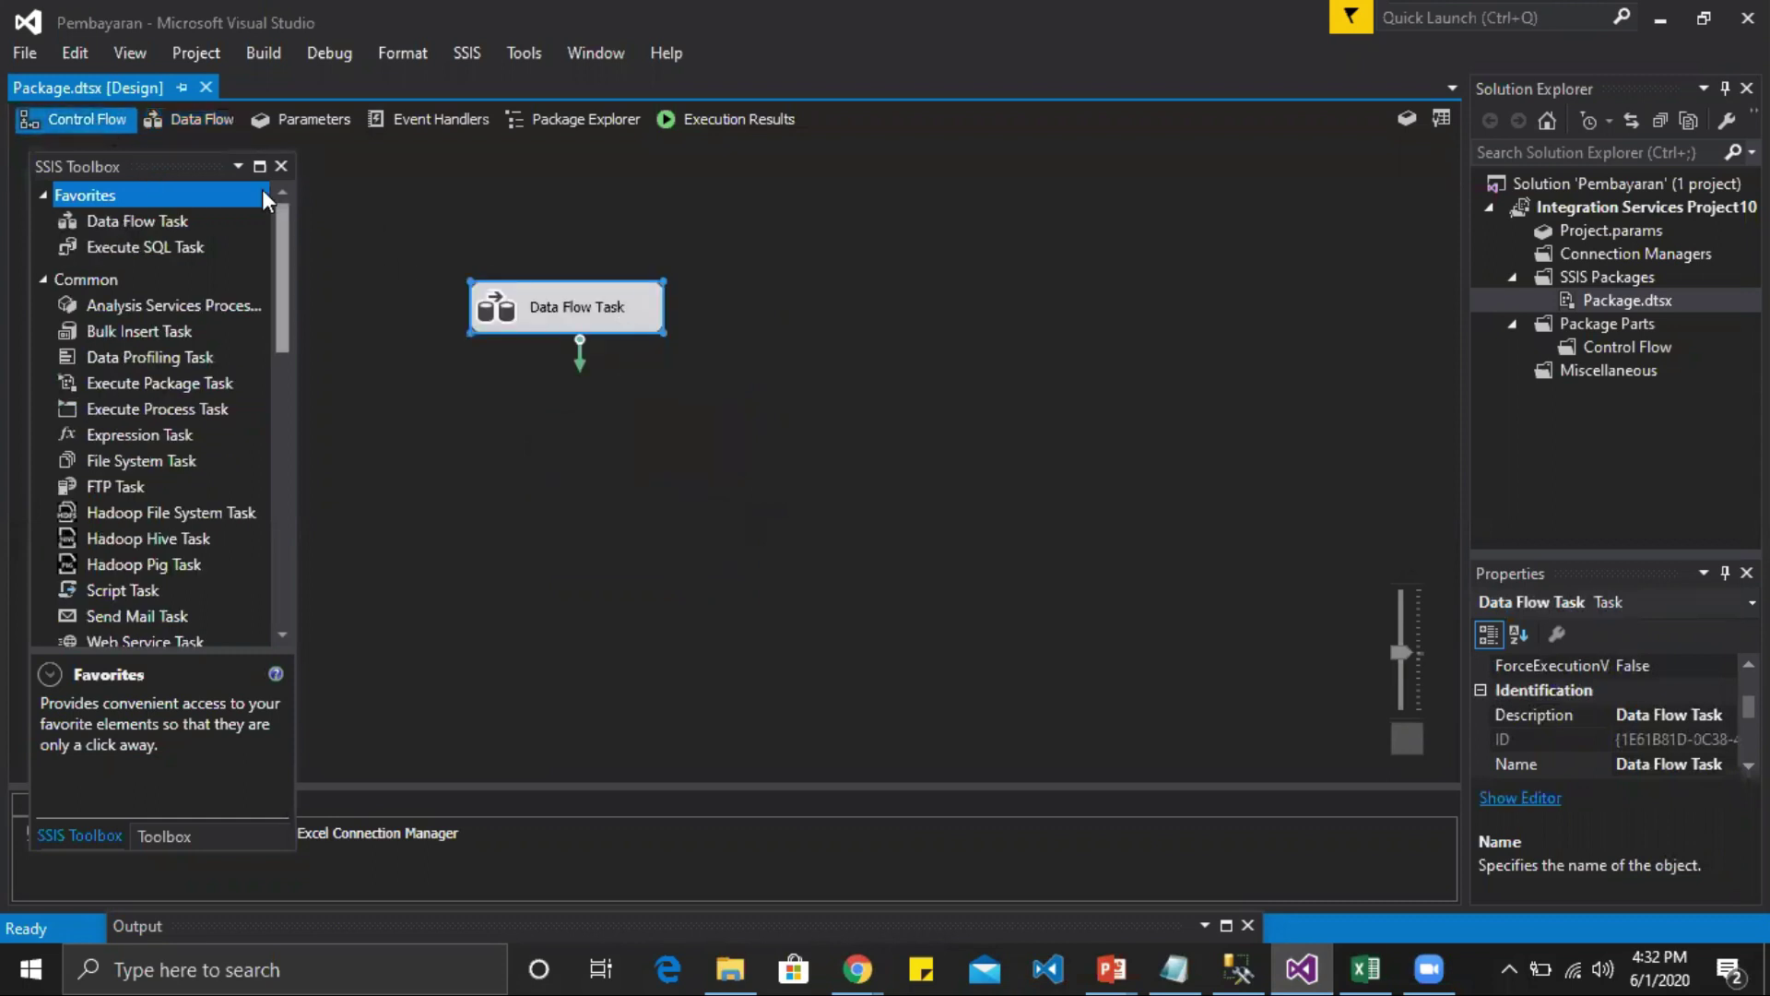
left_click(197, 119)
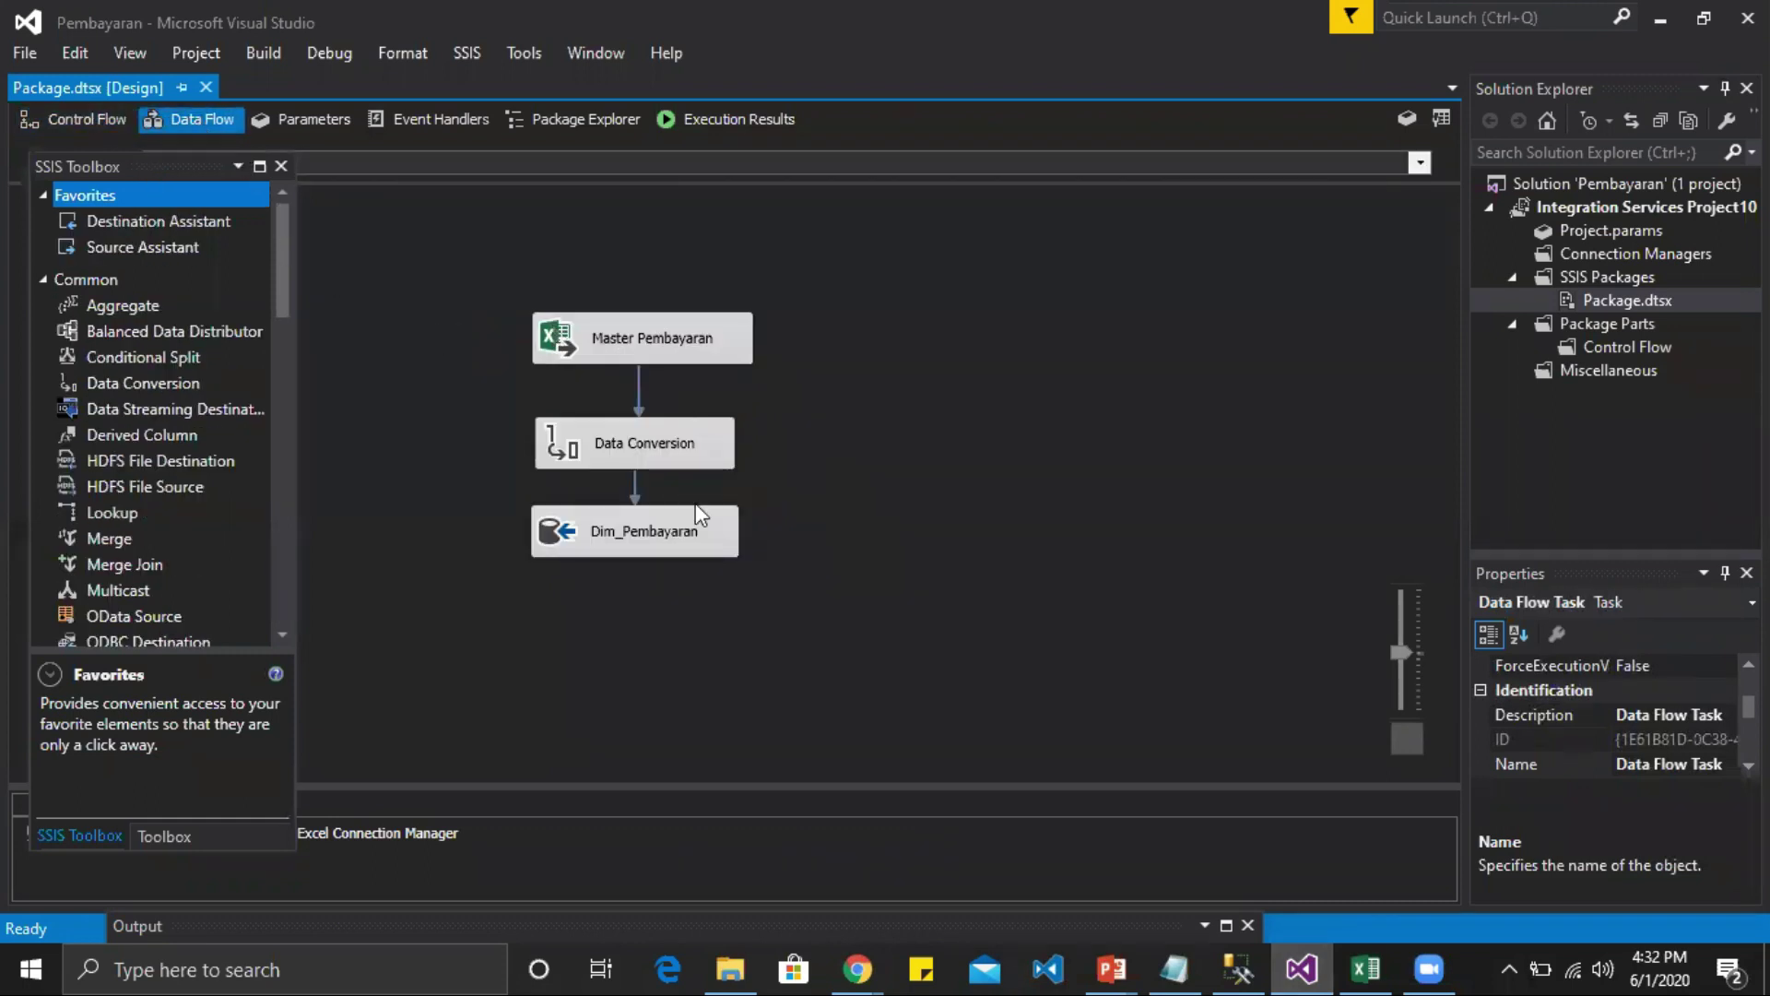
Step: Execute the Data Flow Task that loads Master Pembayaran into Dim_Pembayaran, and stop debugging once it completes
right_click(833, 365)
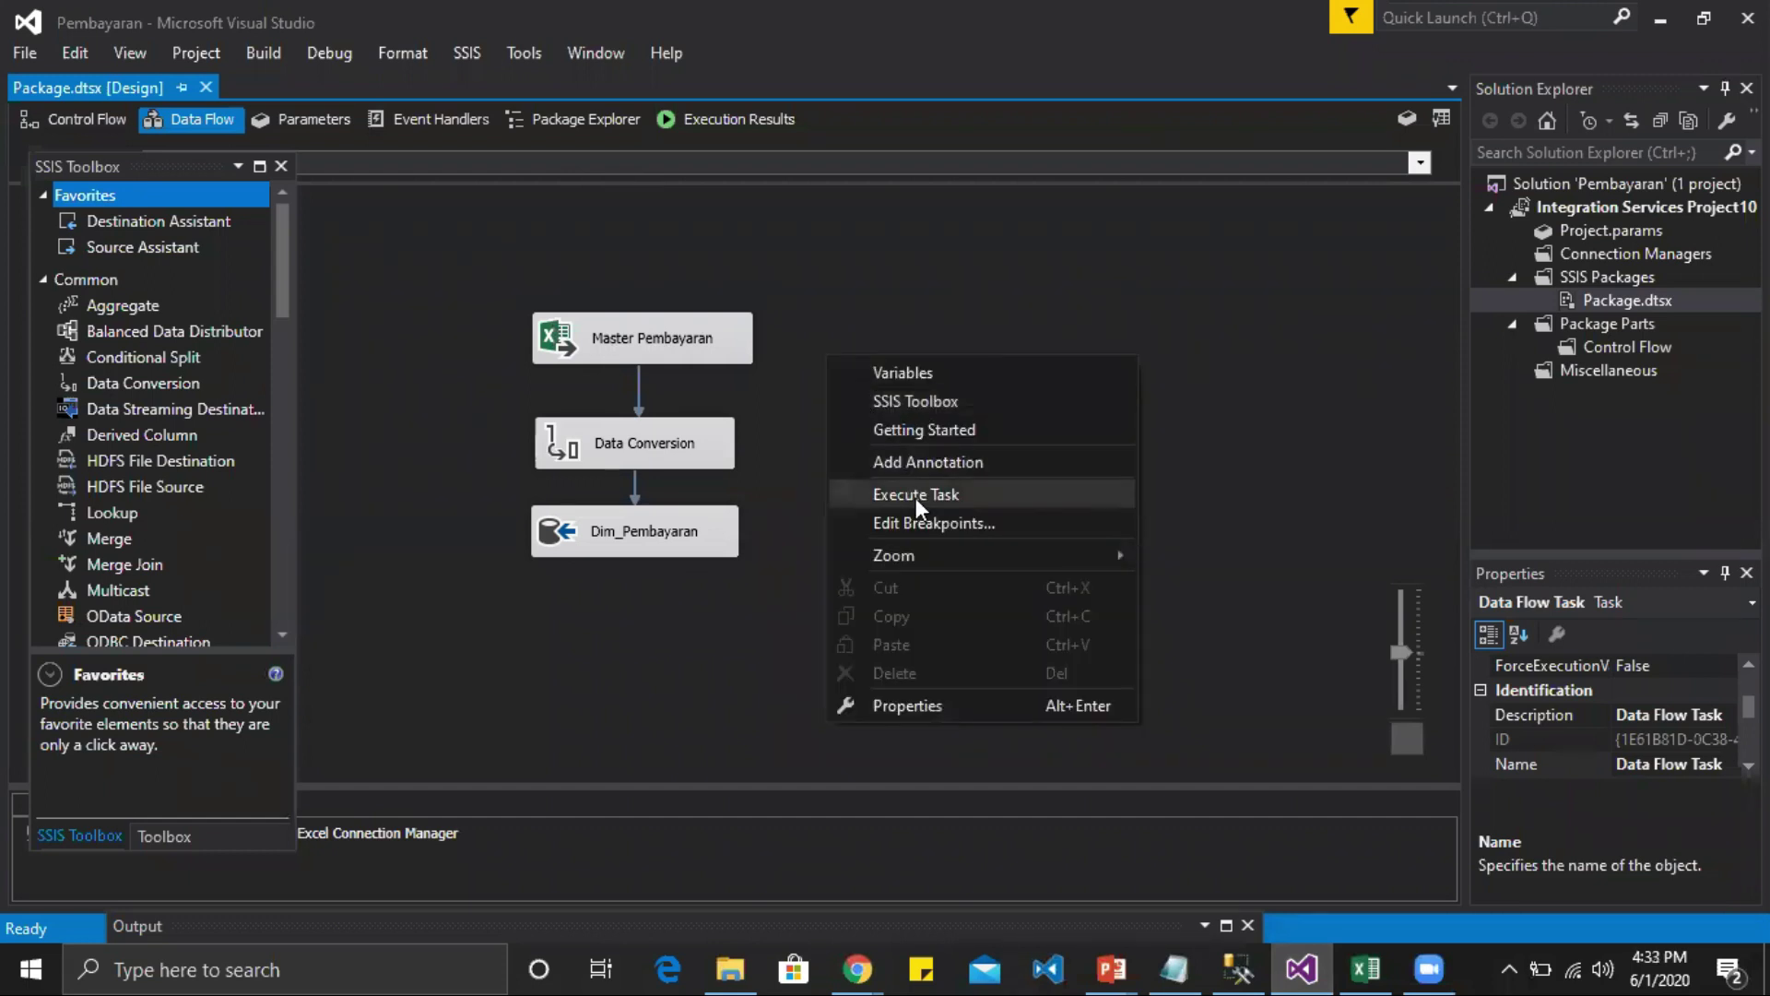
left_click(915, 495)
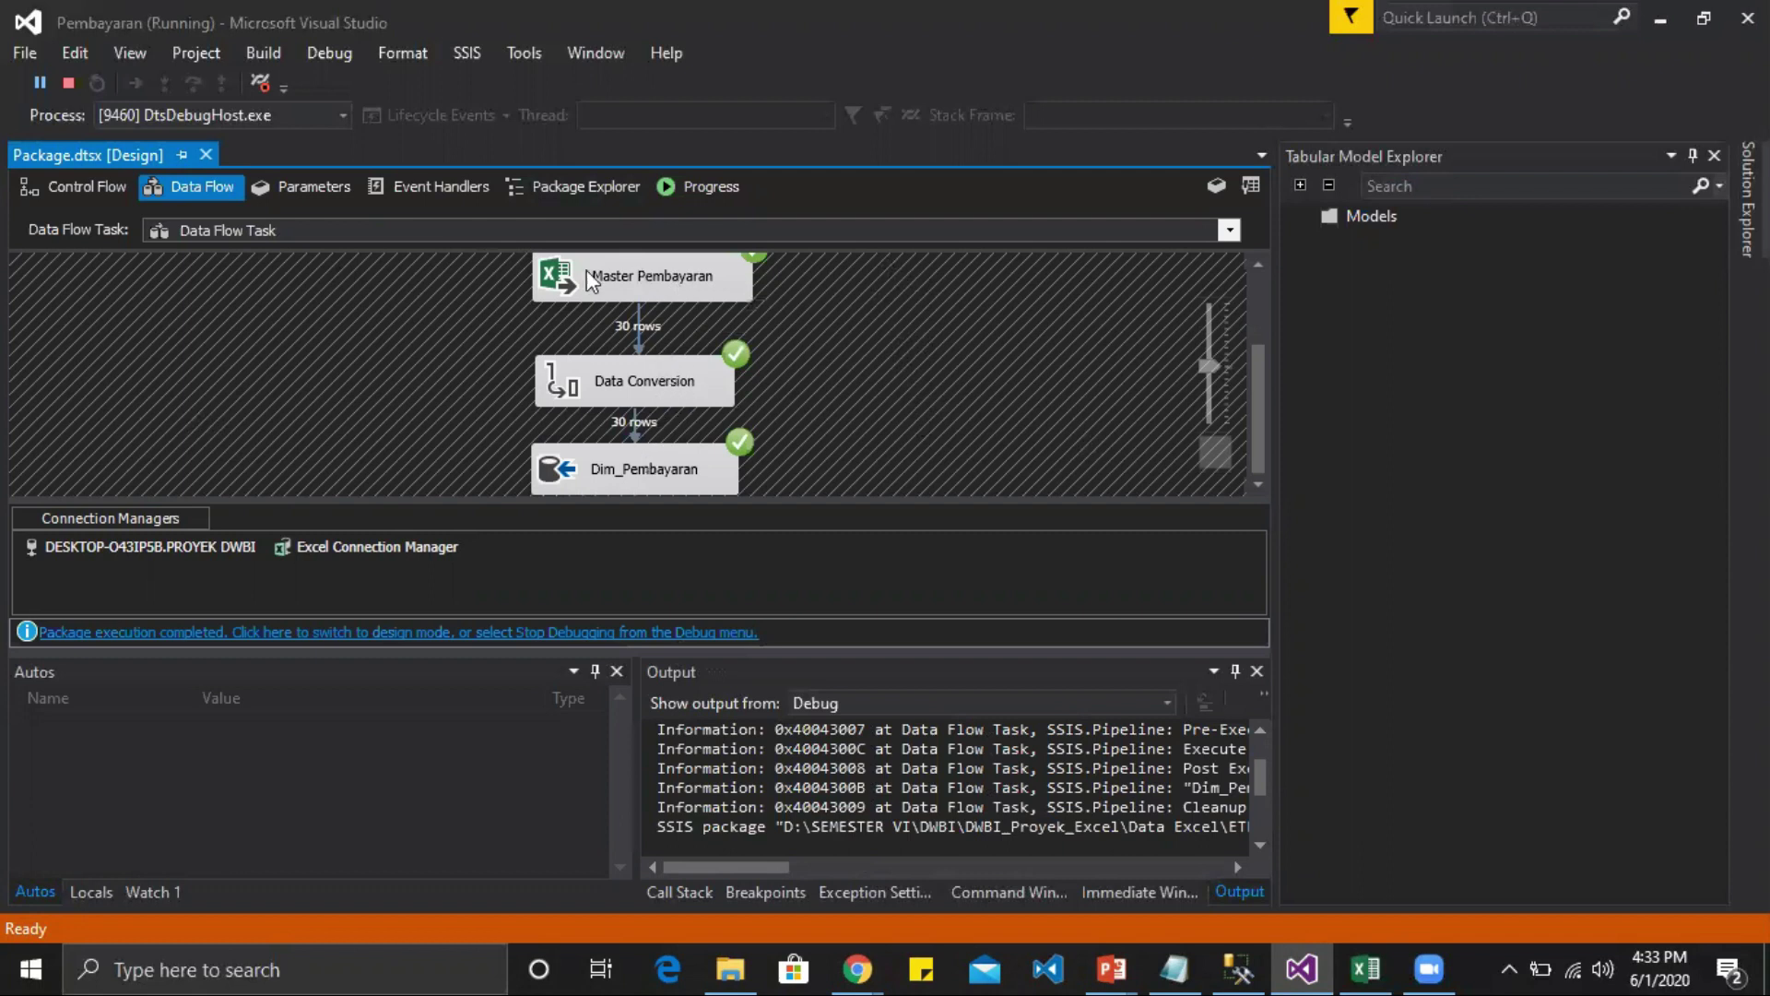
left_click(68, 83)
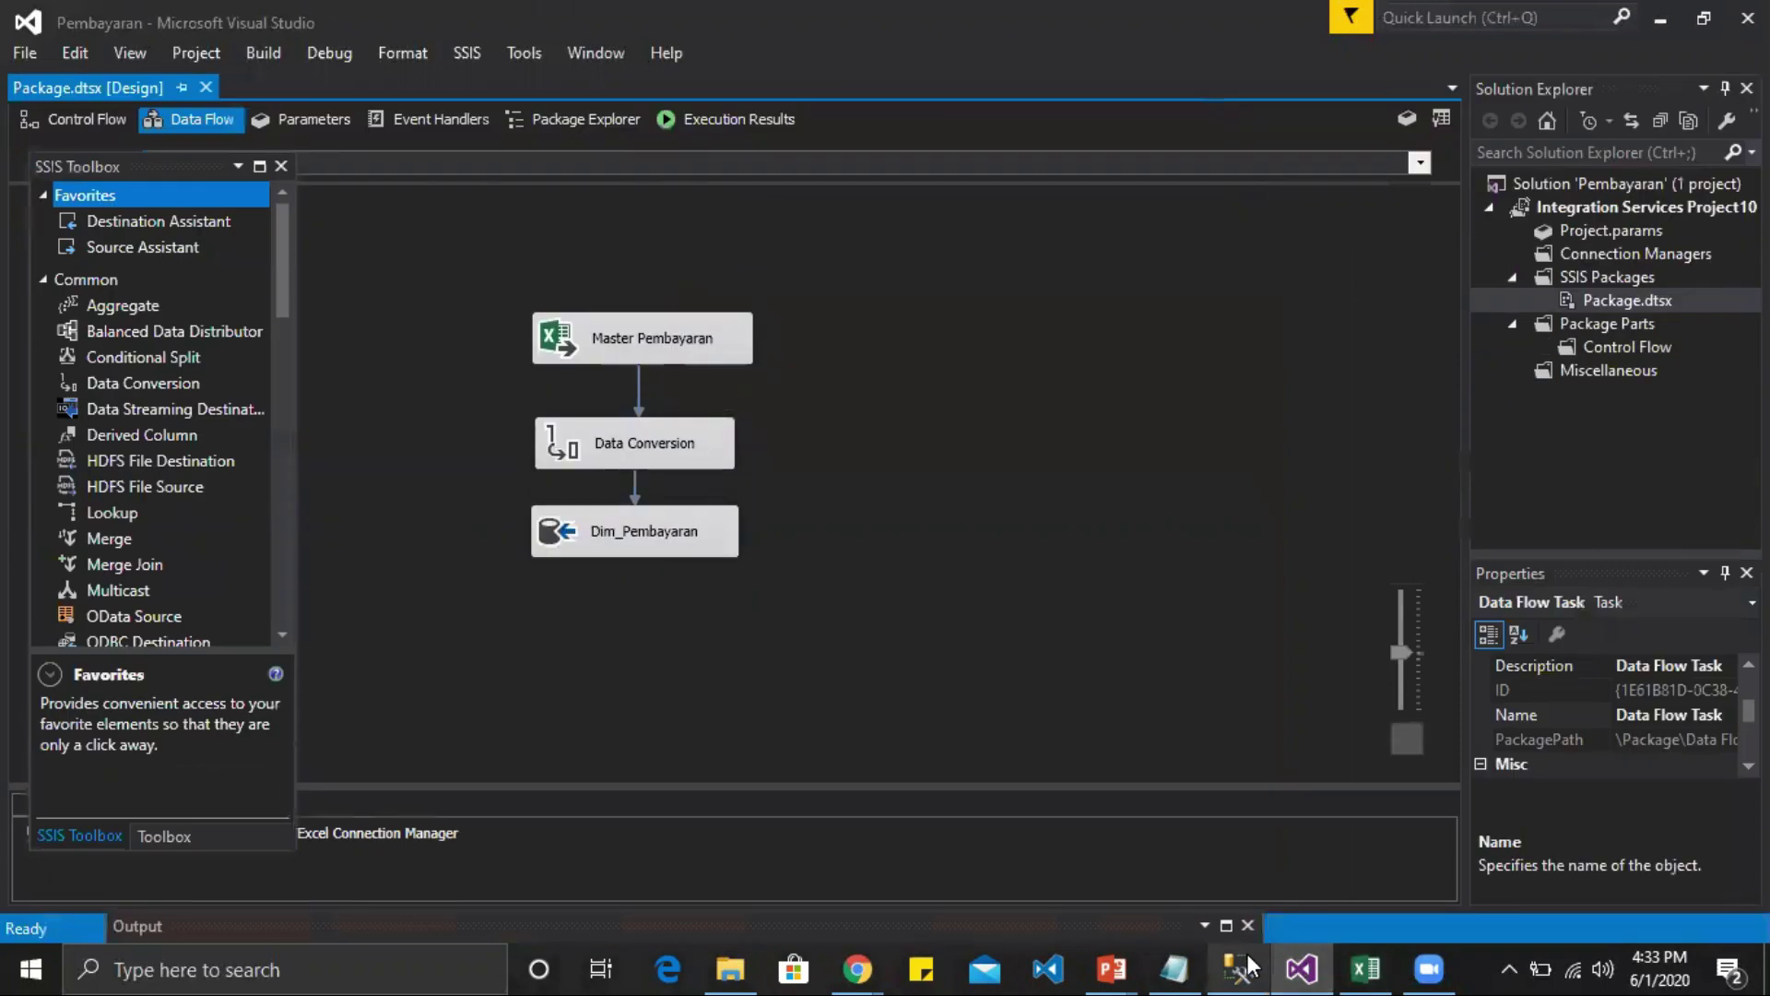
Step: Switch back to SQL Server Management Studio, query the top 1000 rows of dbo.Dim_Pembayaran, and select the dbo.FactTable_Penjualan table
key("alt+Tab")
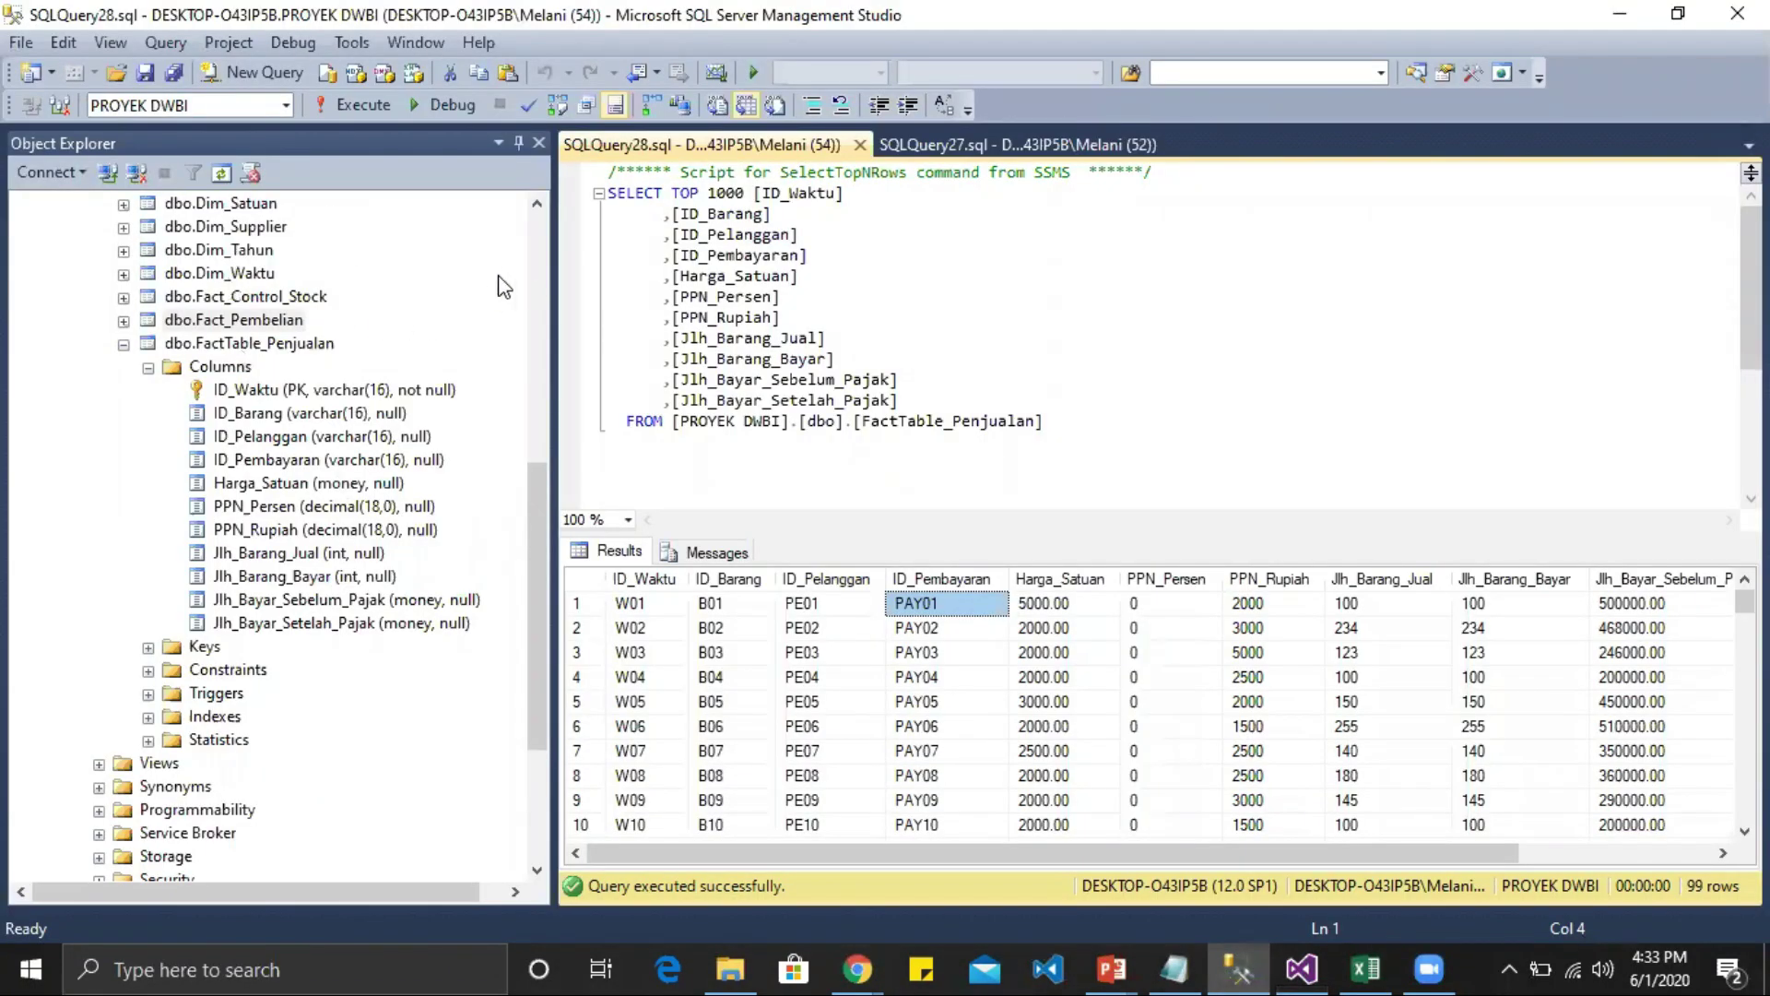
left_click(539, 490)
scroll(473, 367, "up", 2)
scroll(473, 367, "up", 2)
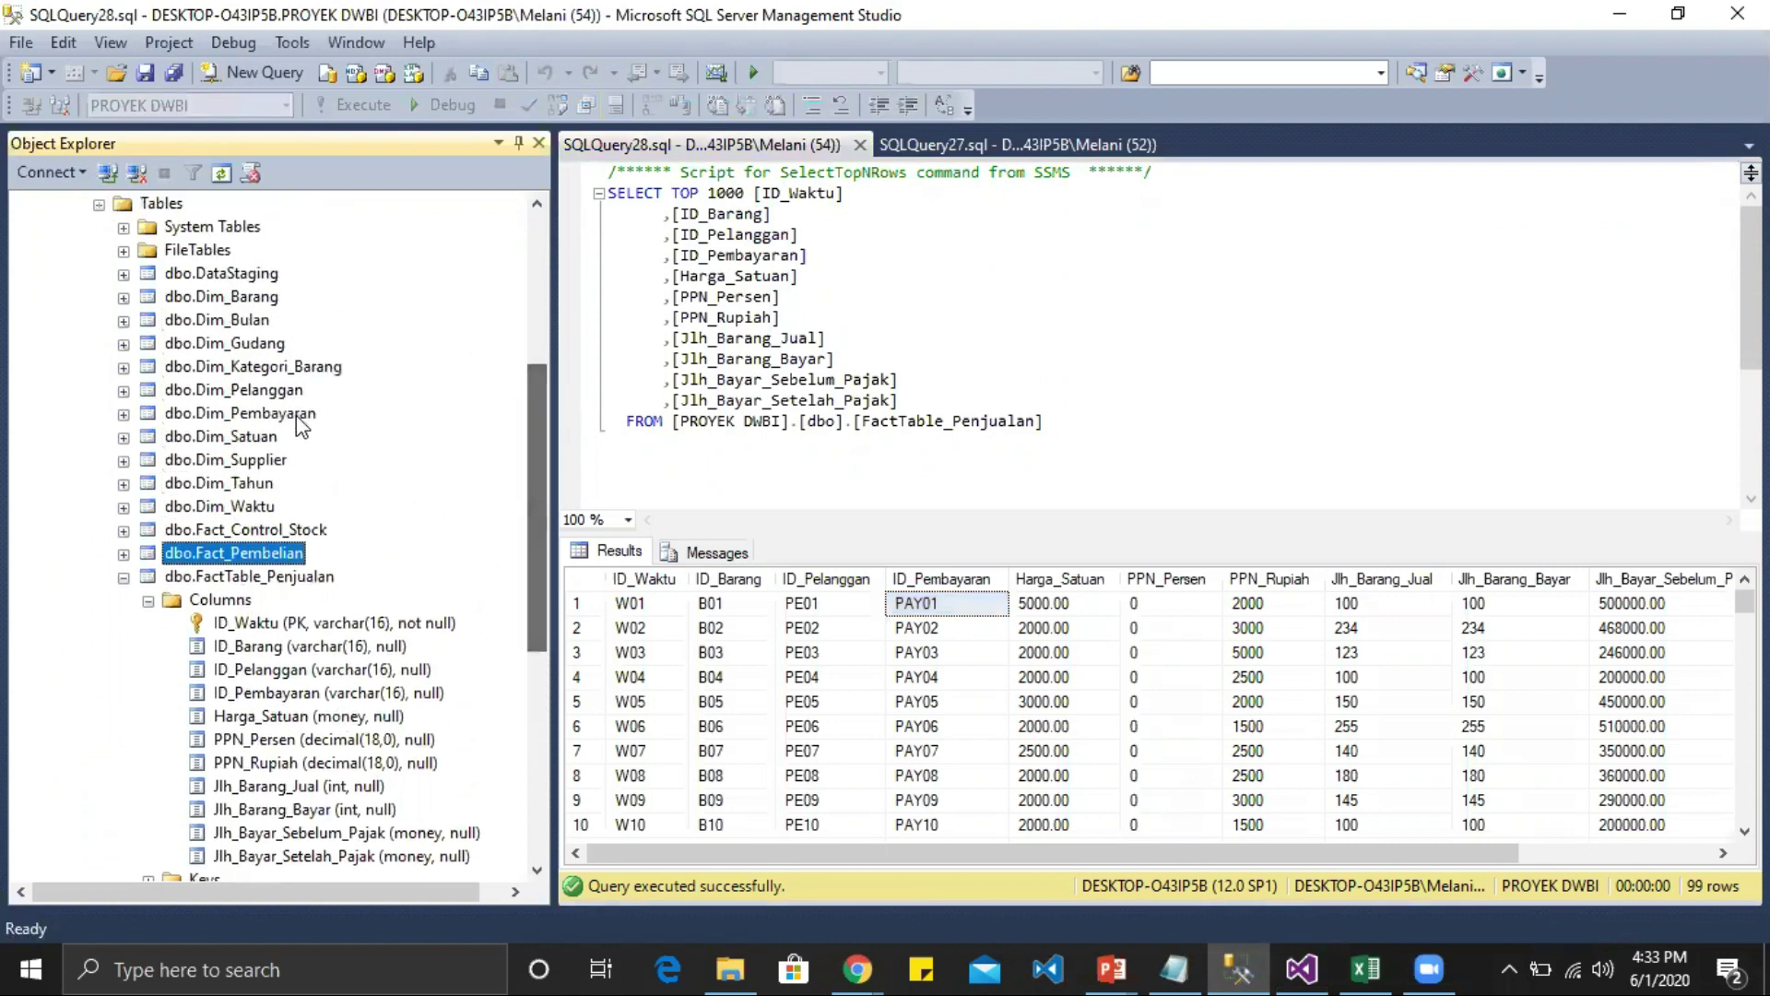
right_click(295, 411)
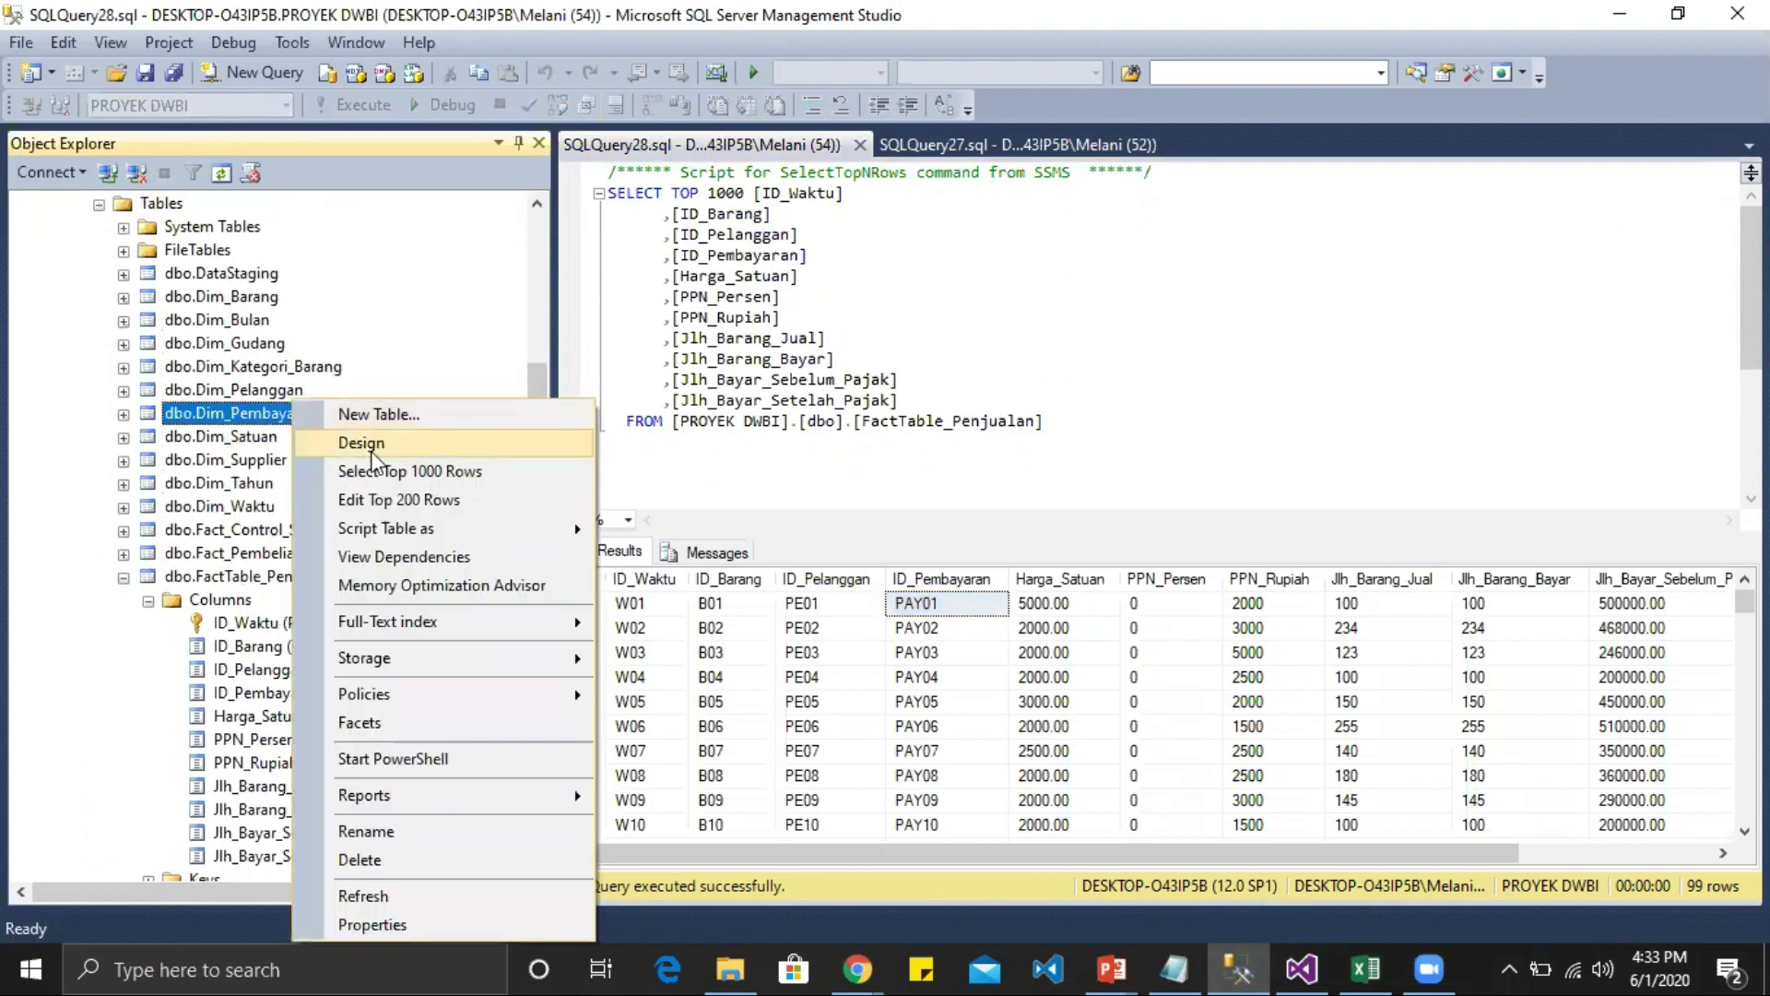
left_click(369, 470)
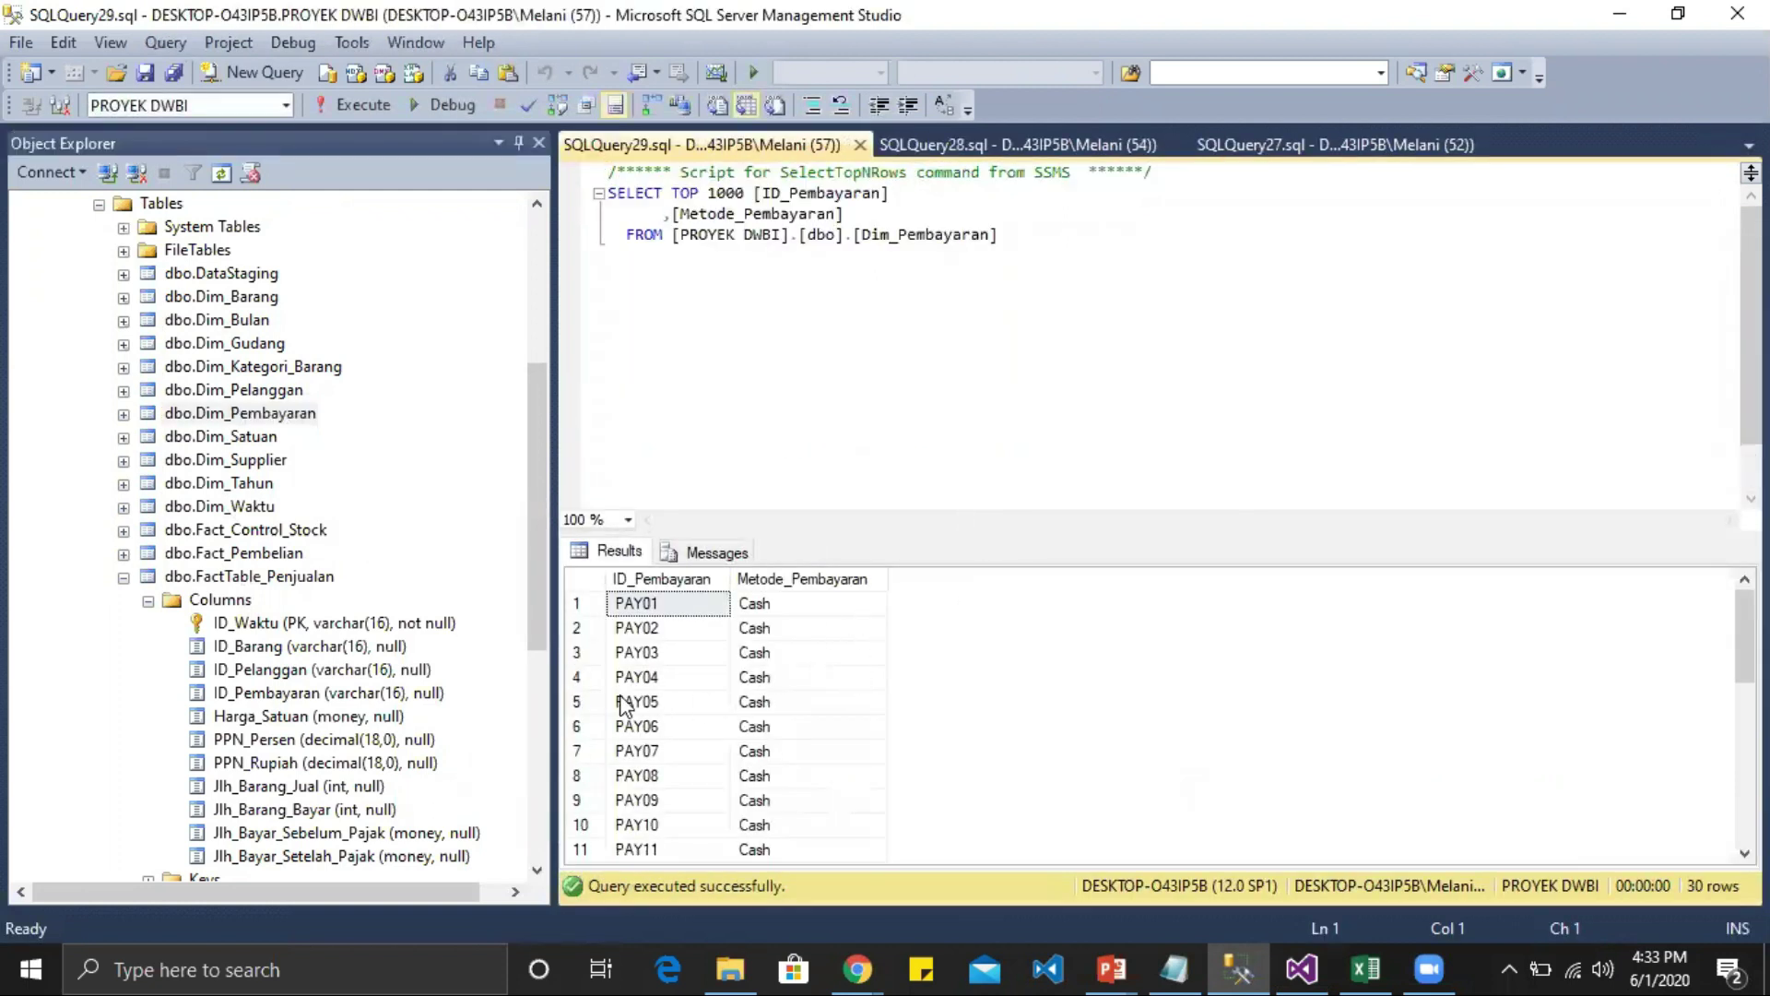
left_click(264, 578)
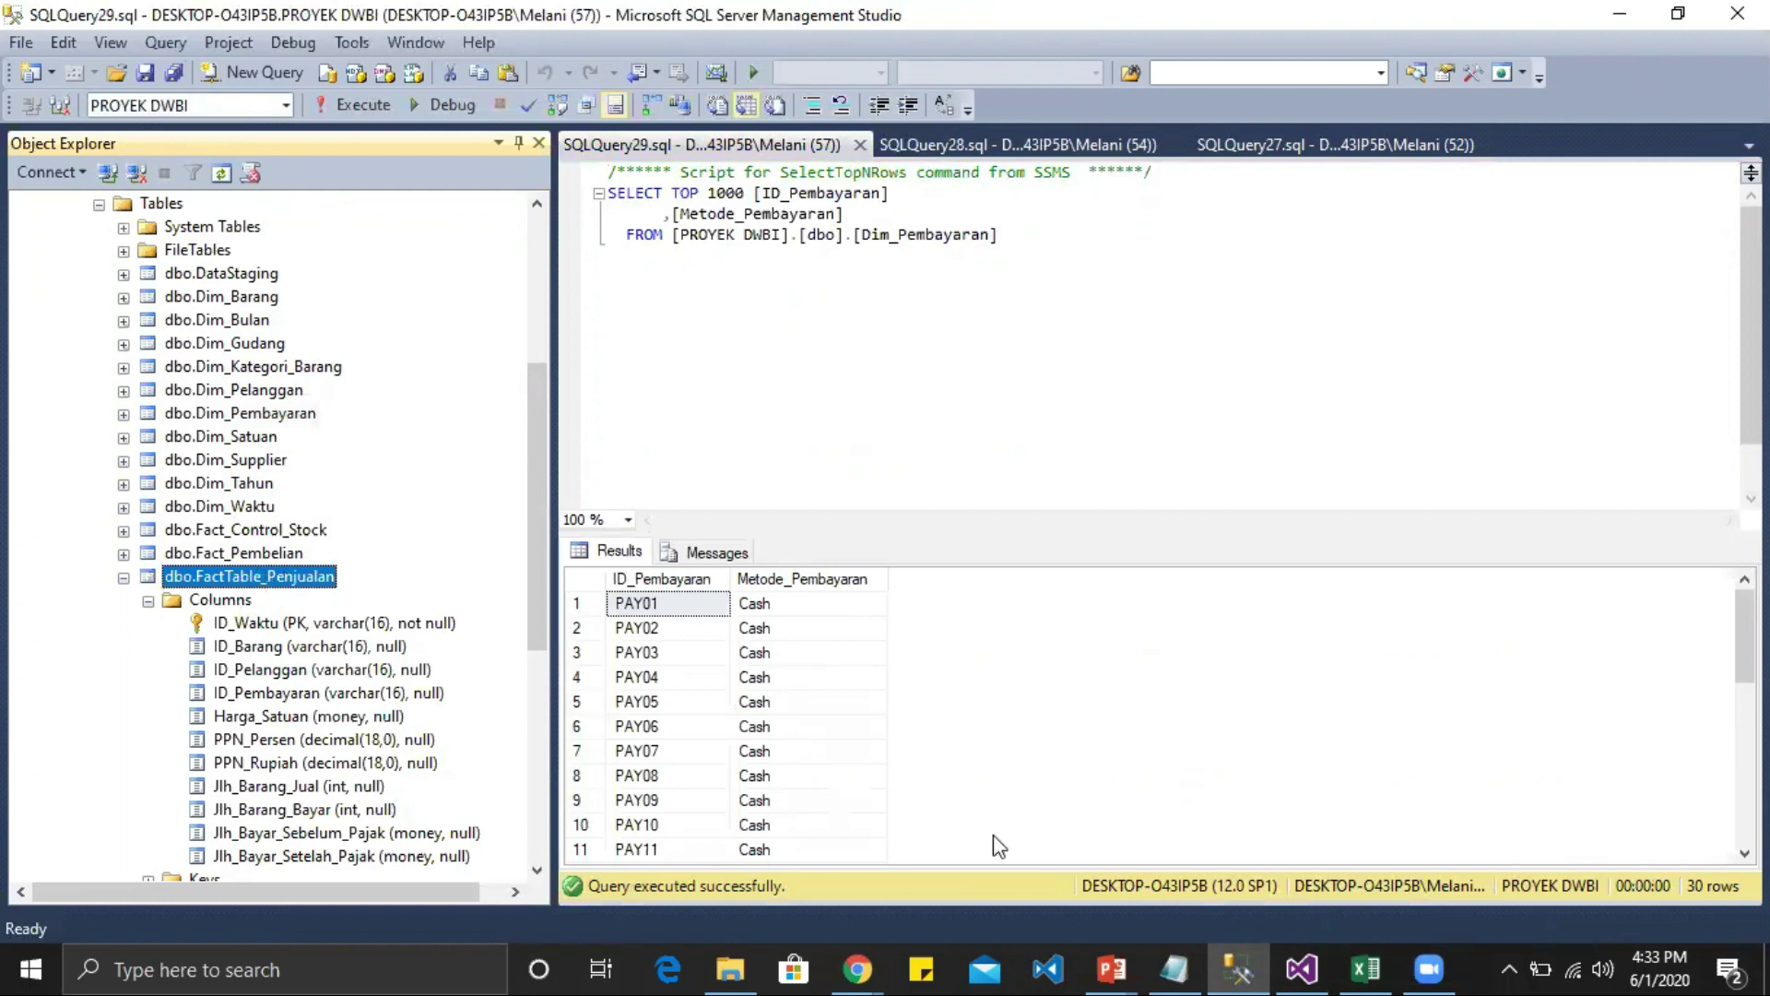
Step: Switch to the Tahun, bulan dan kategori barang solution in Visual Studio and inspect the Master Tahun, Data Conversion and Dim_Tahun components
key("F2")
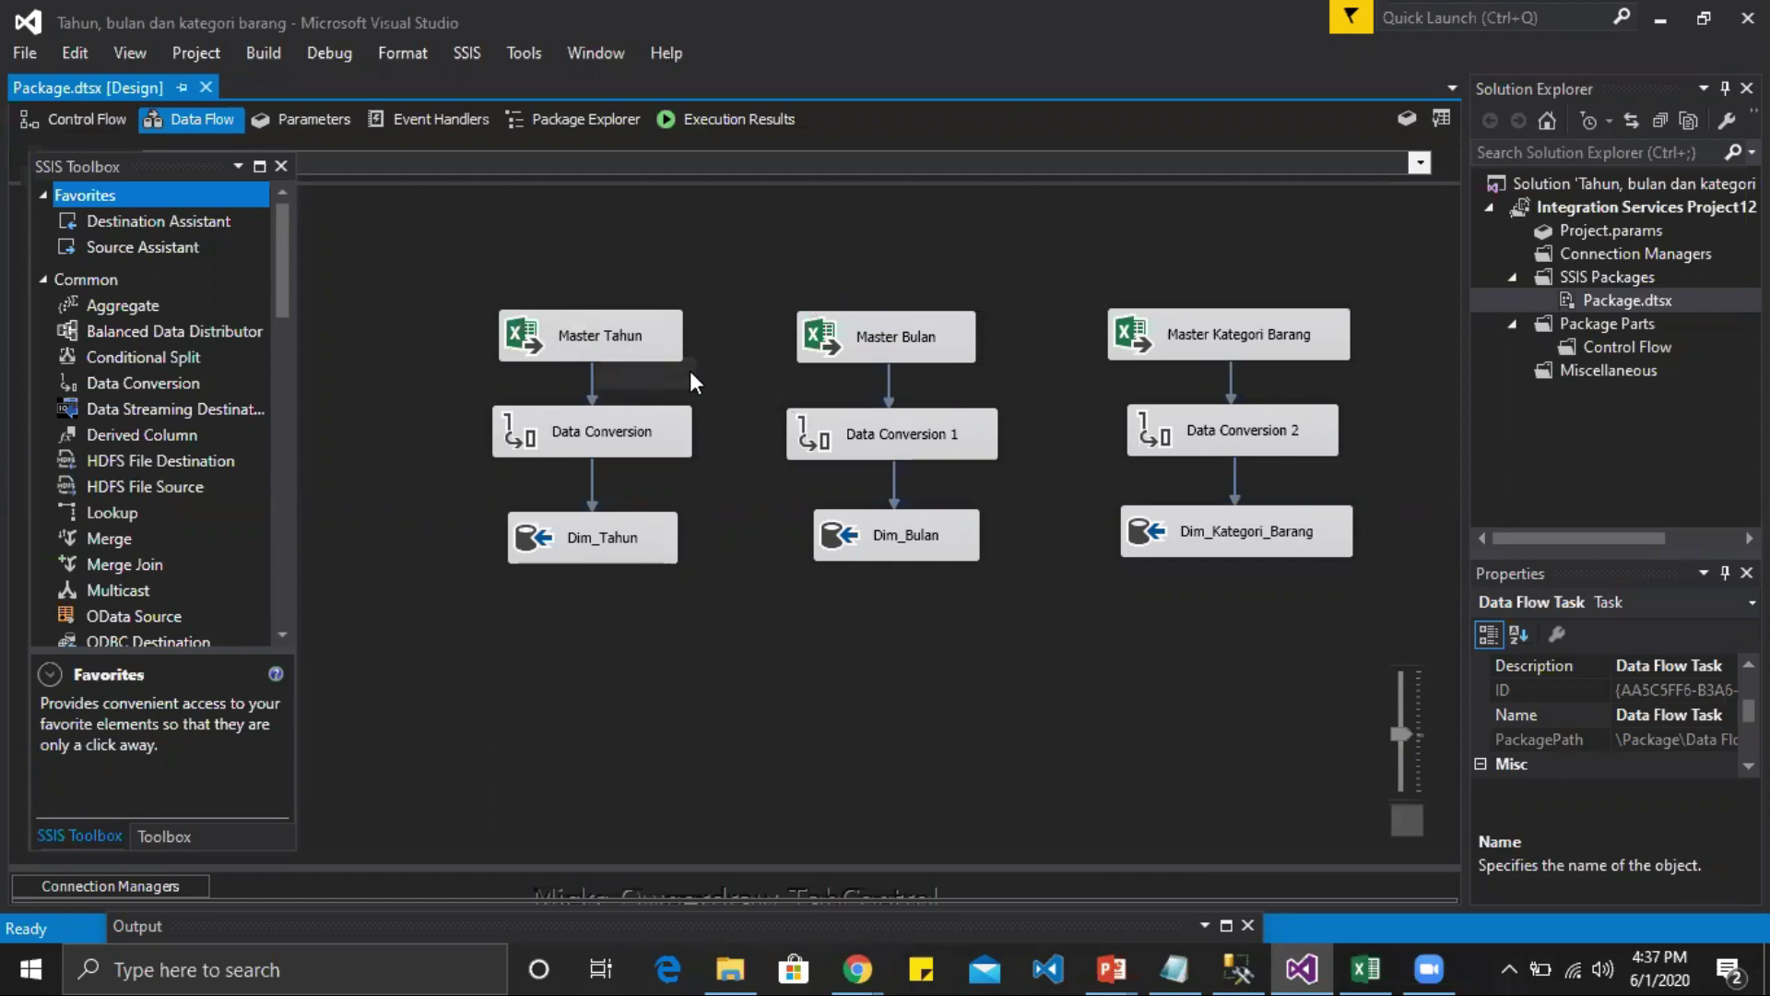
left_click(646, 338)
left_click(646, 423)
left_click(649, 532)
left_click(673, 262)
Step: Execute the Data Flow Task that loads Dim_Tahun, Dim_Bulan and Dim_Kategori_Barang, check all three branches, and stop debugging
right_click(756, 256)
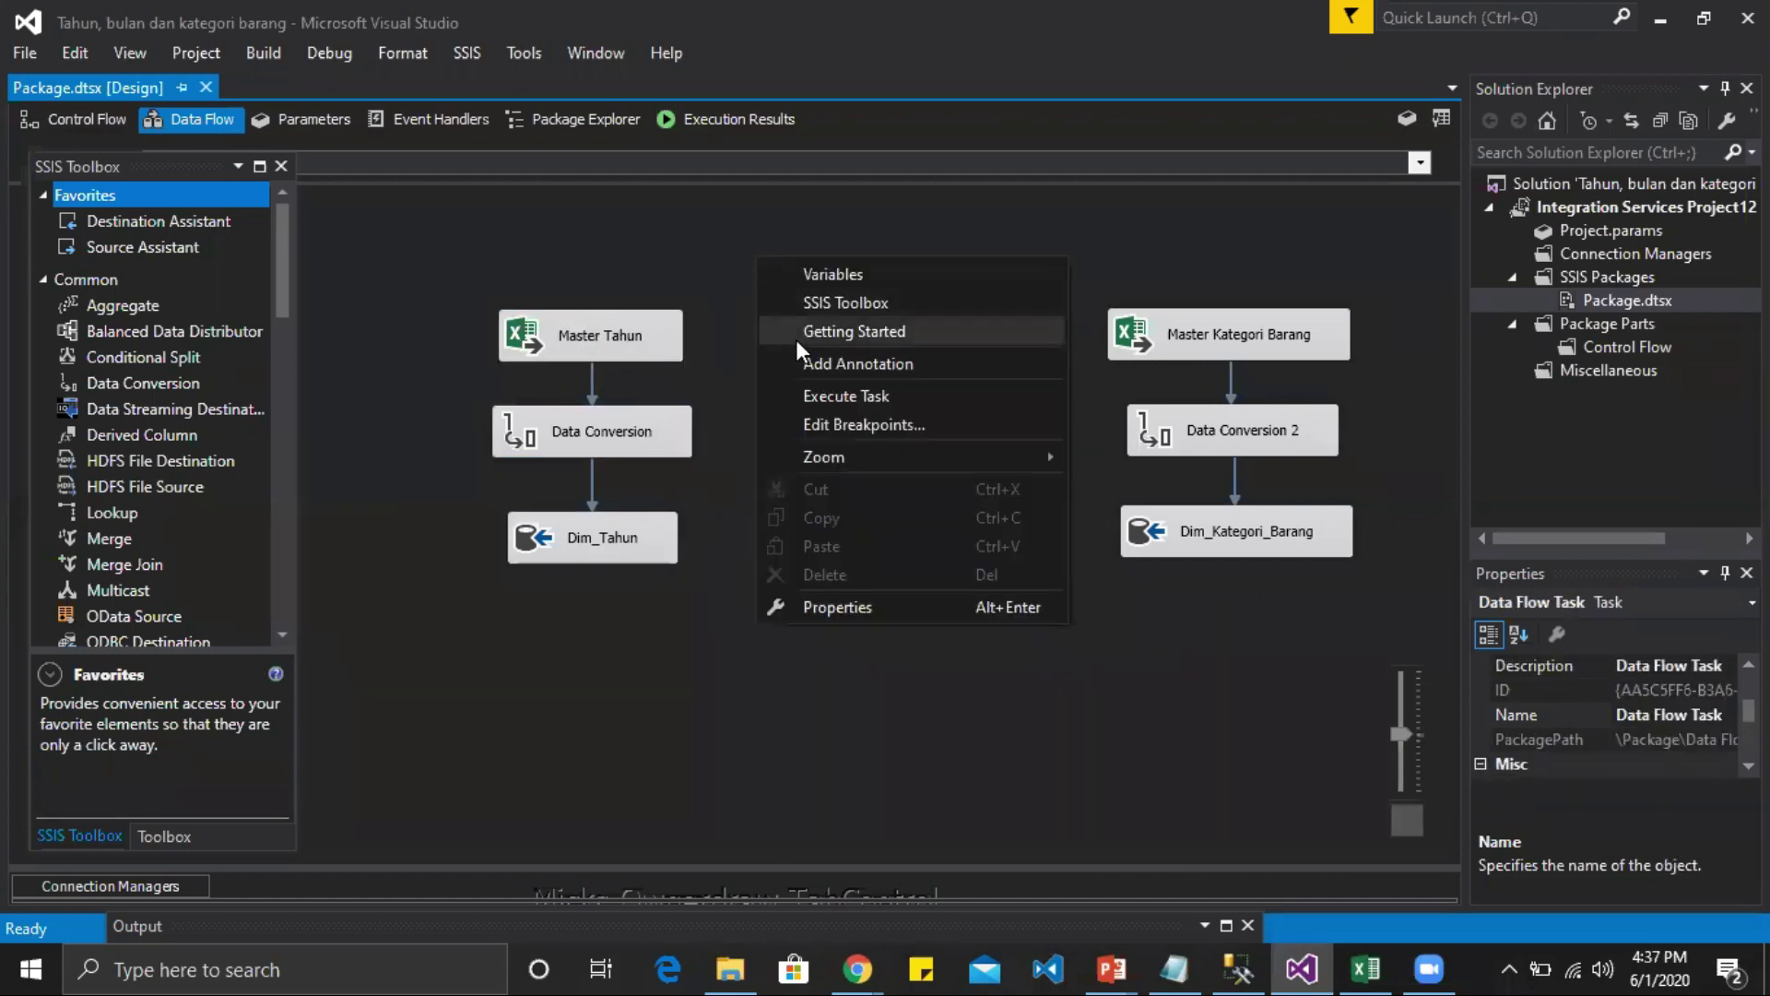
left_click(811, 394)
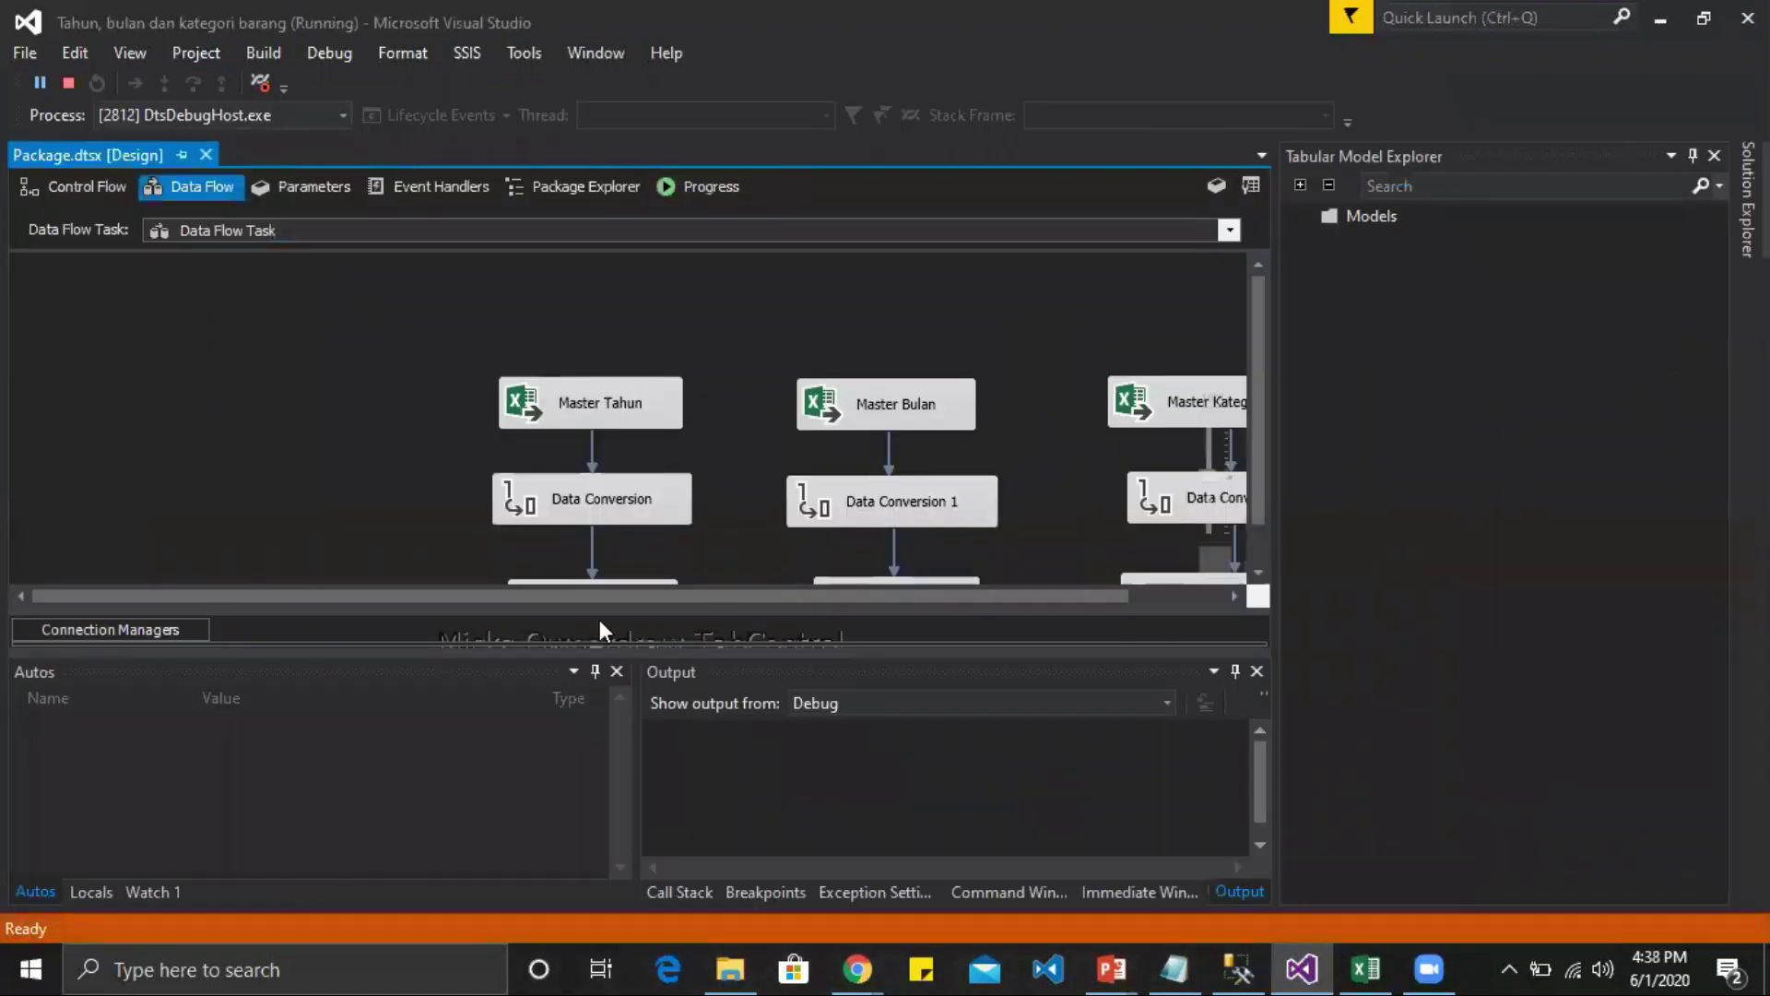
scroll(708, 583, "down", 1)
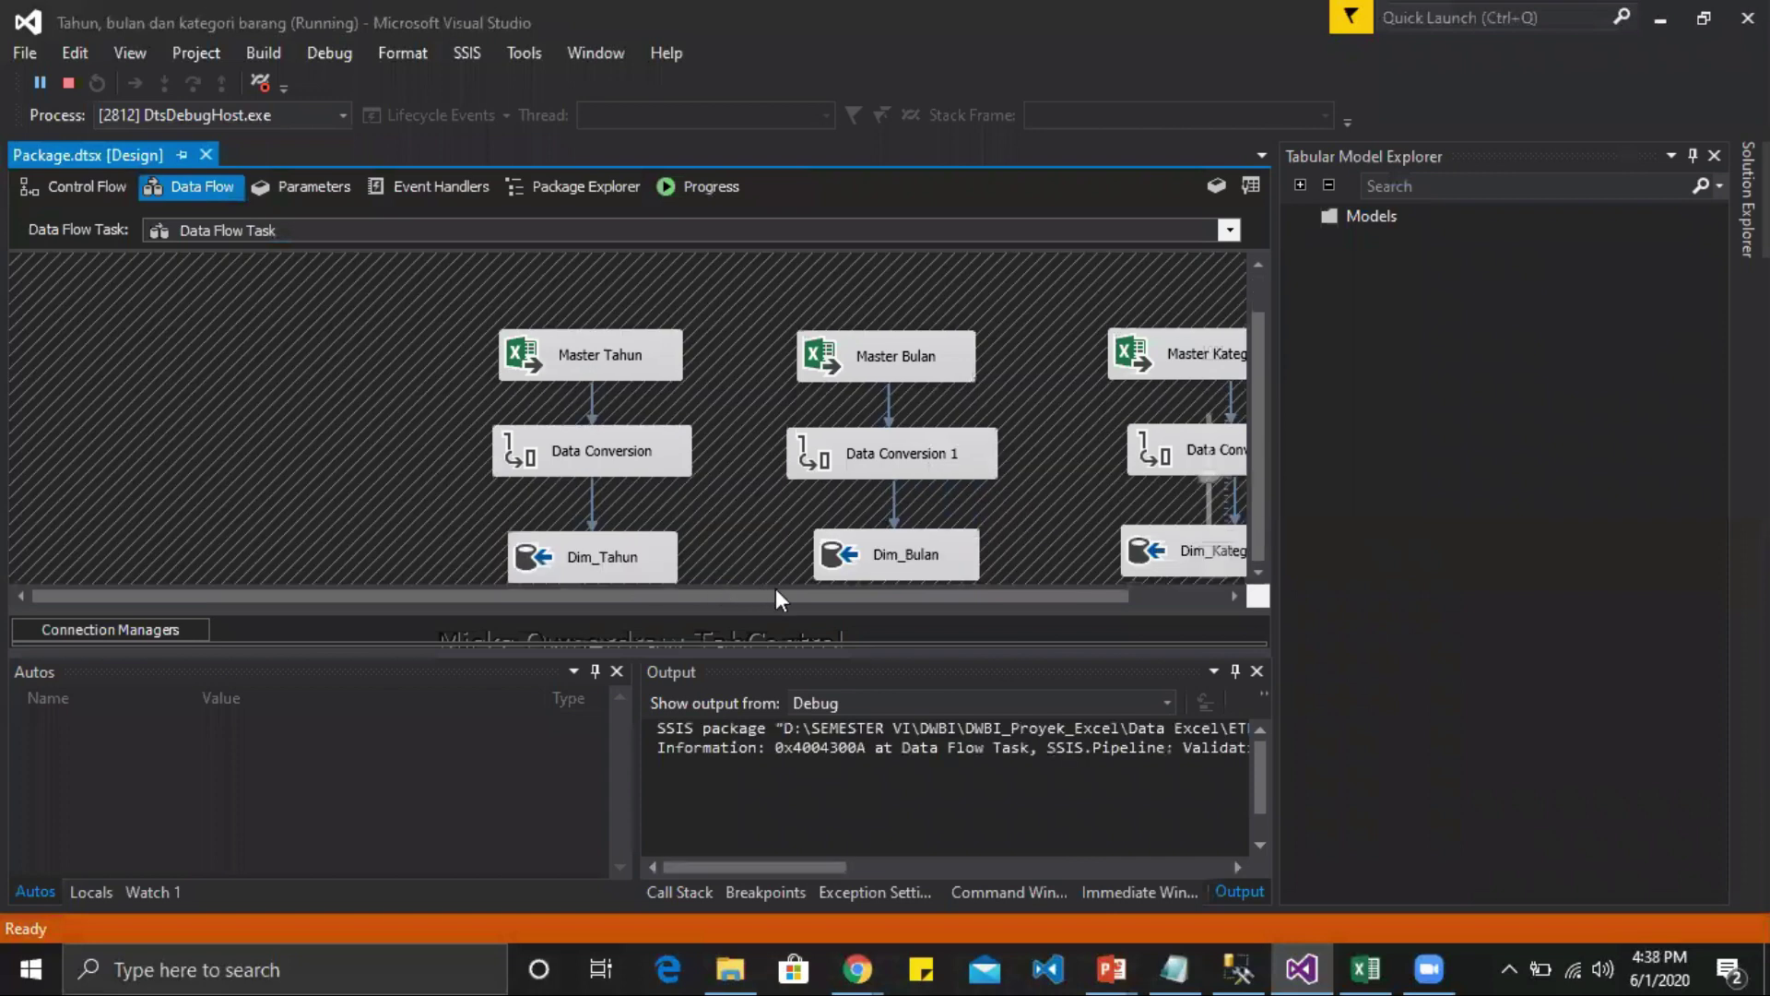
scroll(1210, 483, "down", 2)
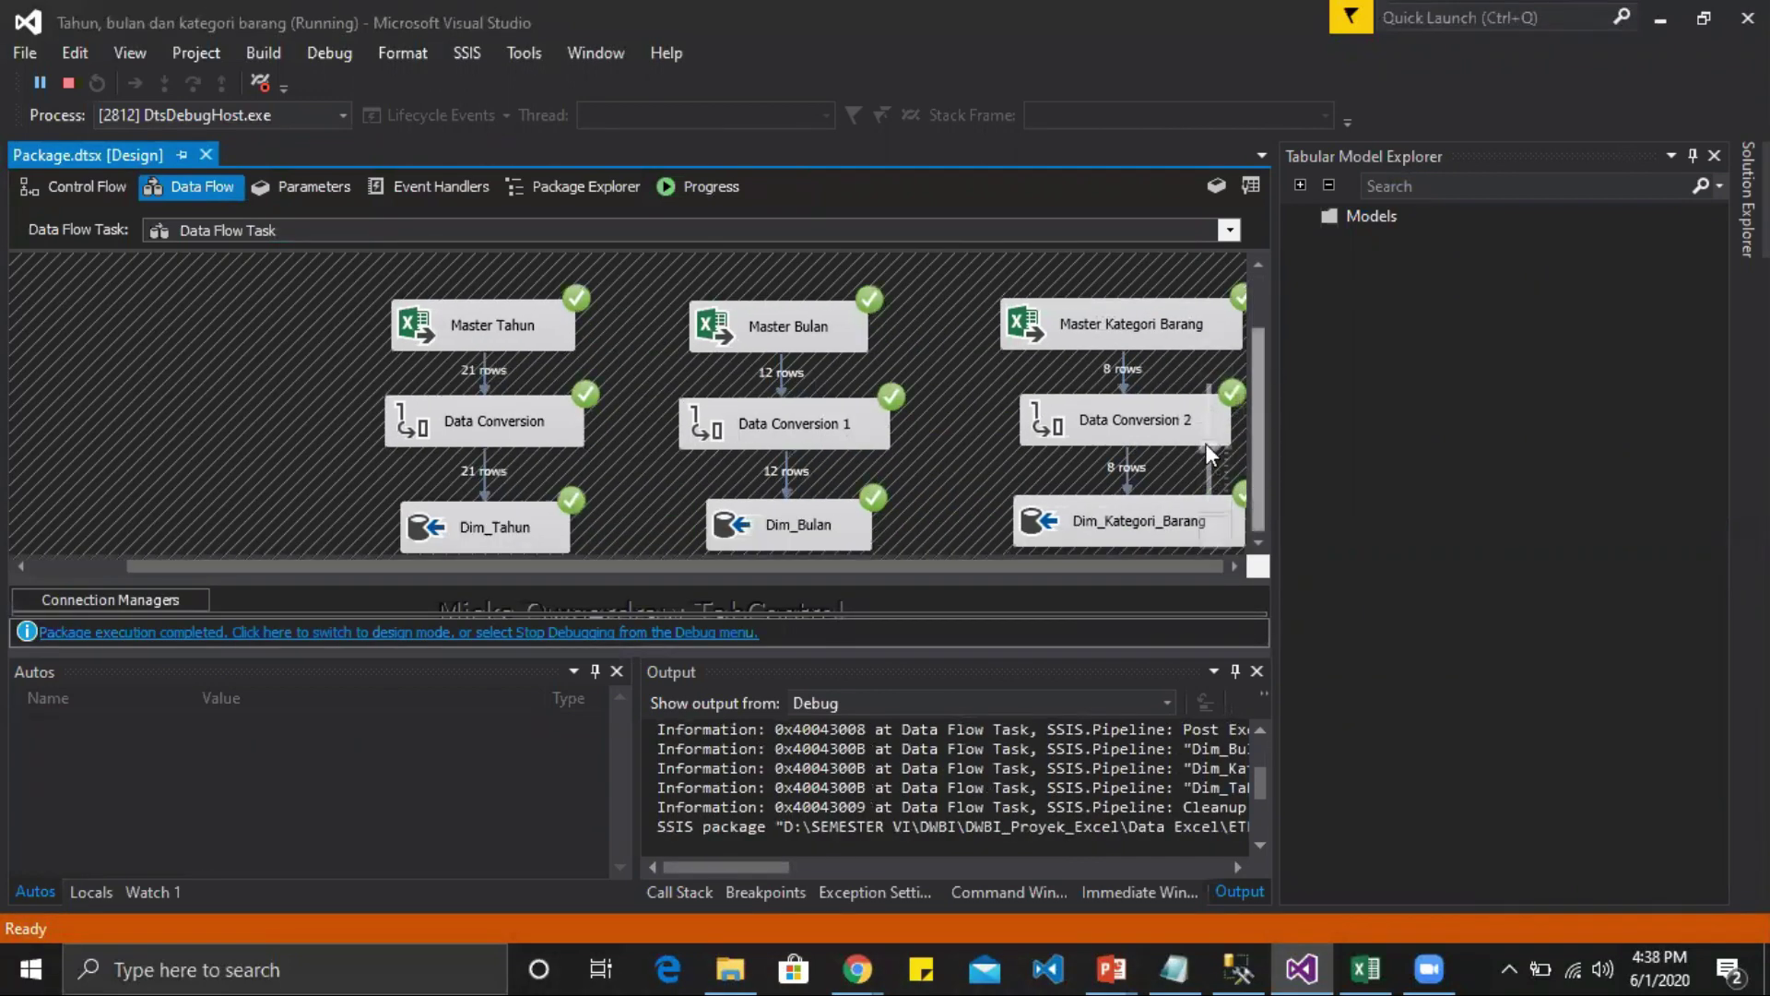
left_click(1208, 444)
left_click_drag(1209, 443, 1203, 457)
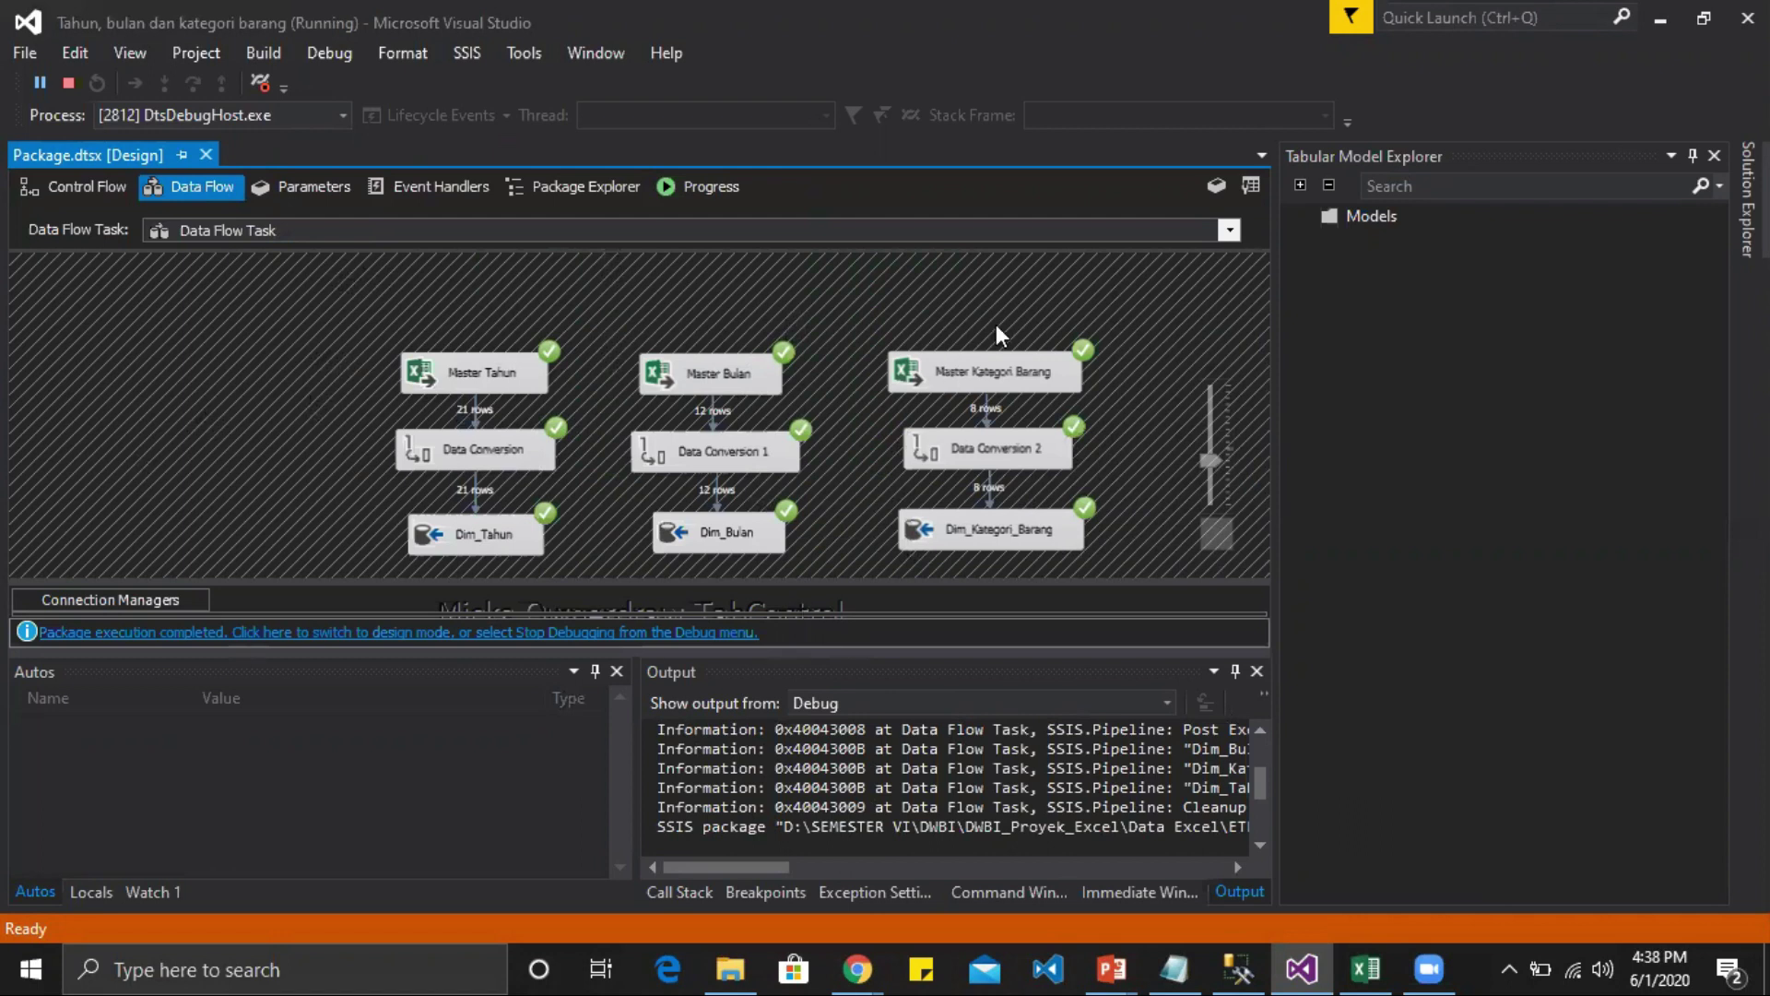
left_click(66, 85)
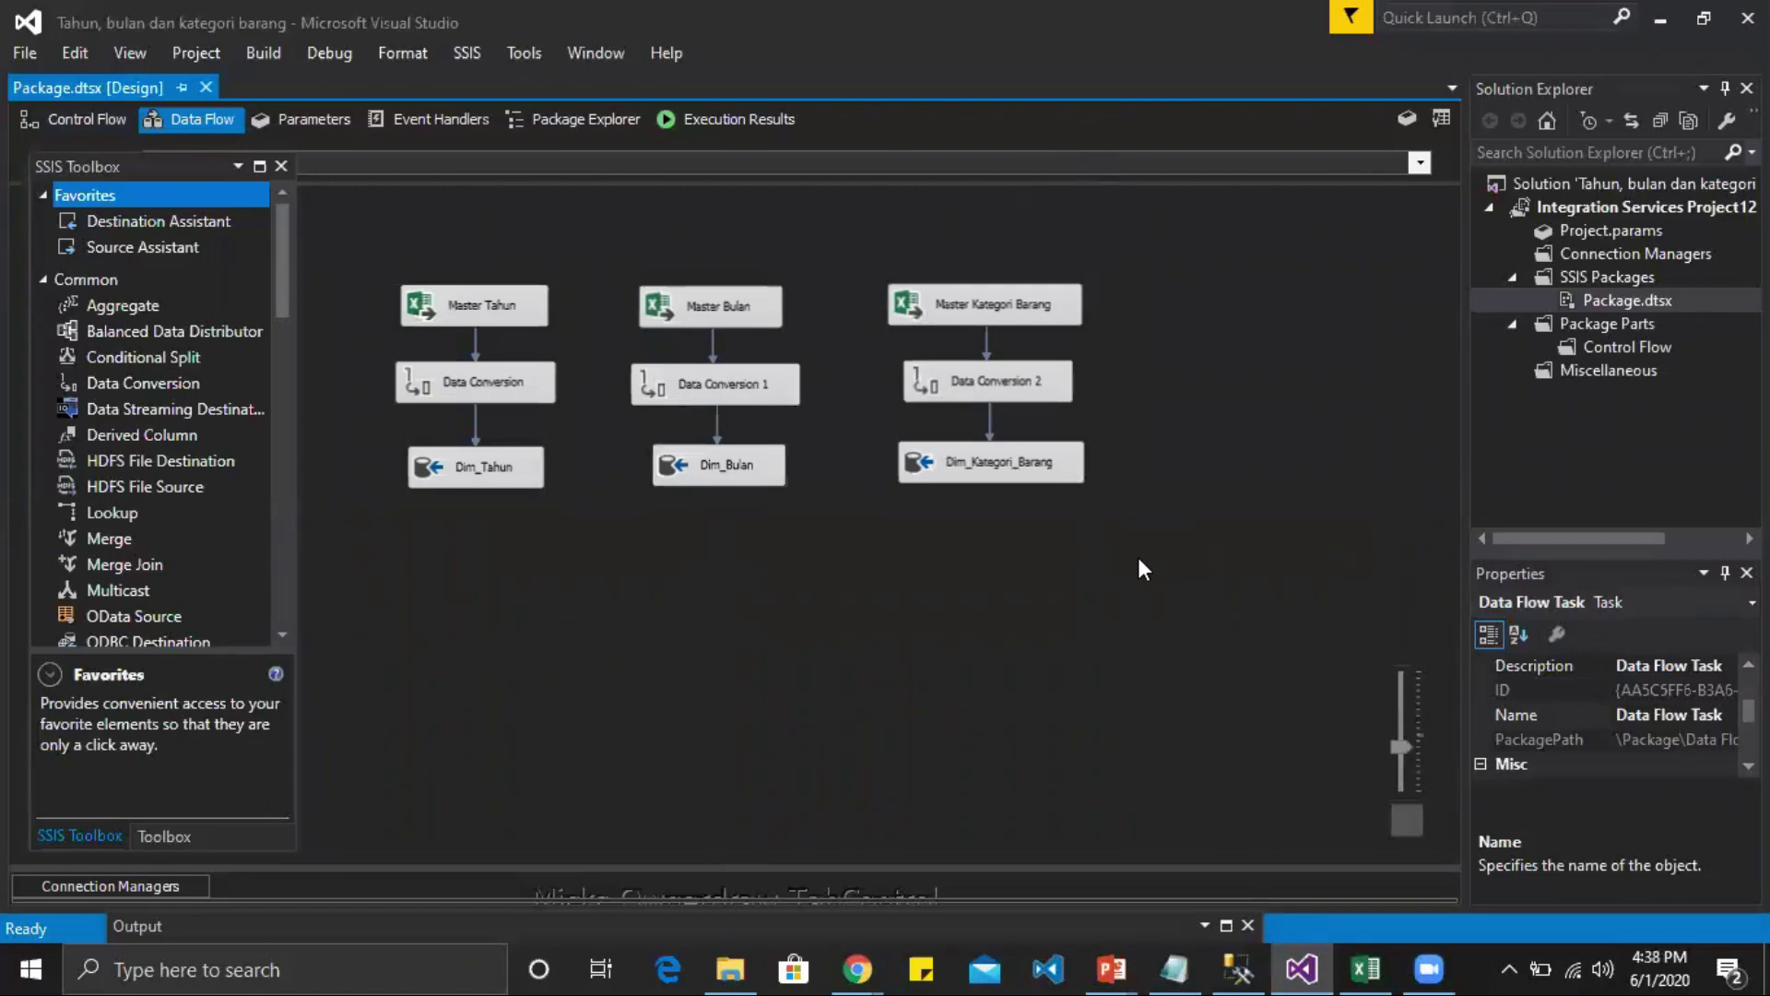
Step: Switch to SQL Server Management Studio and examine the ID_Waktu, ID_Pembayaran, ID_Barang and remaining columns in the FactTable_Penjualan results
left_click(1233, 968)
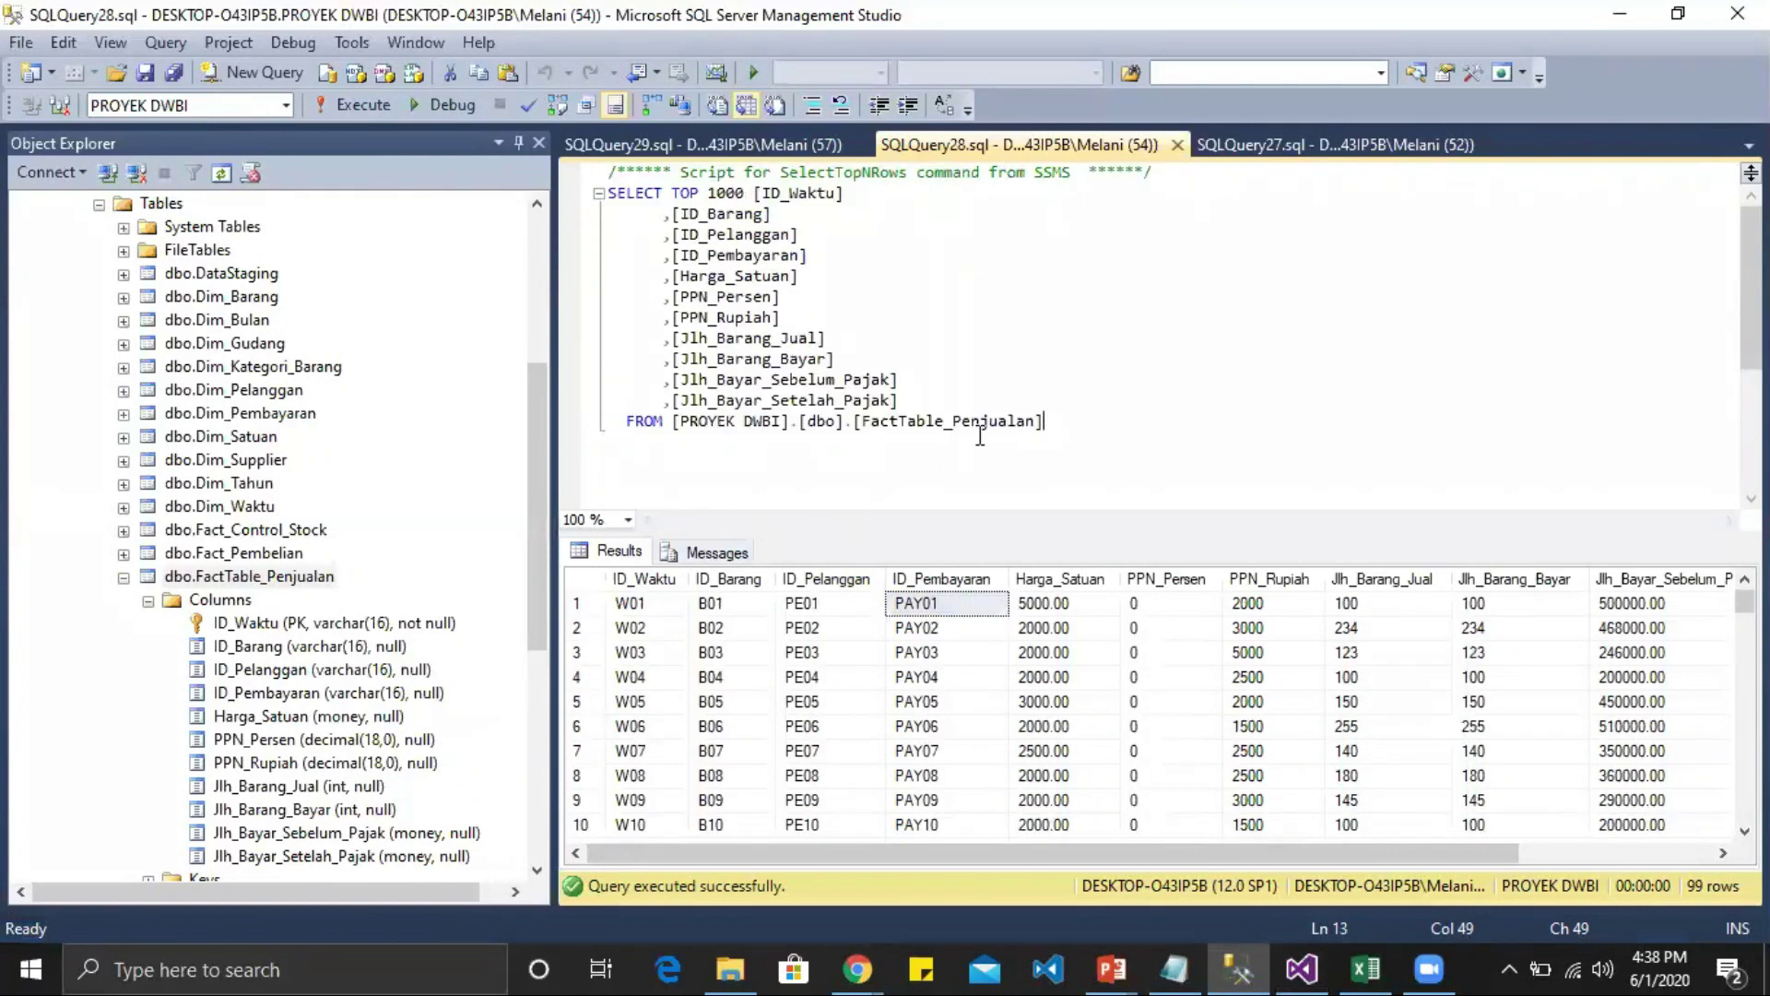
left_click(933, 654)
left_click(629, 581)
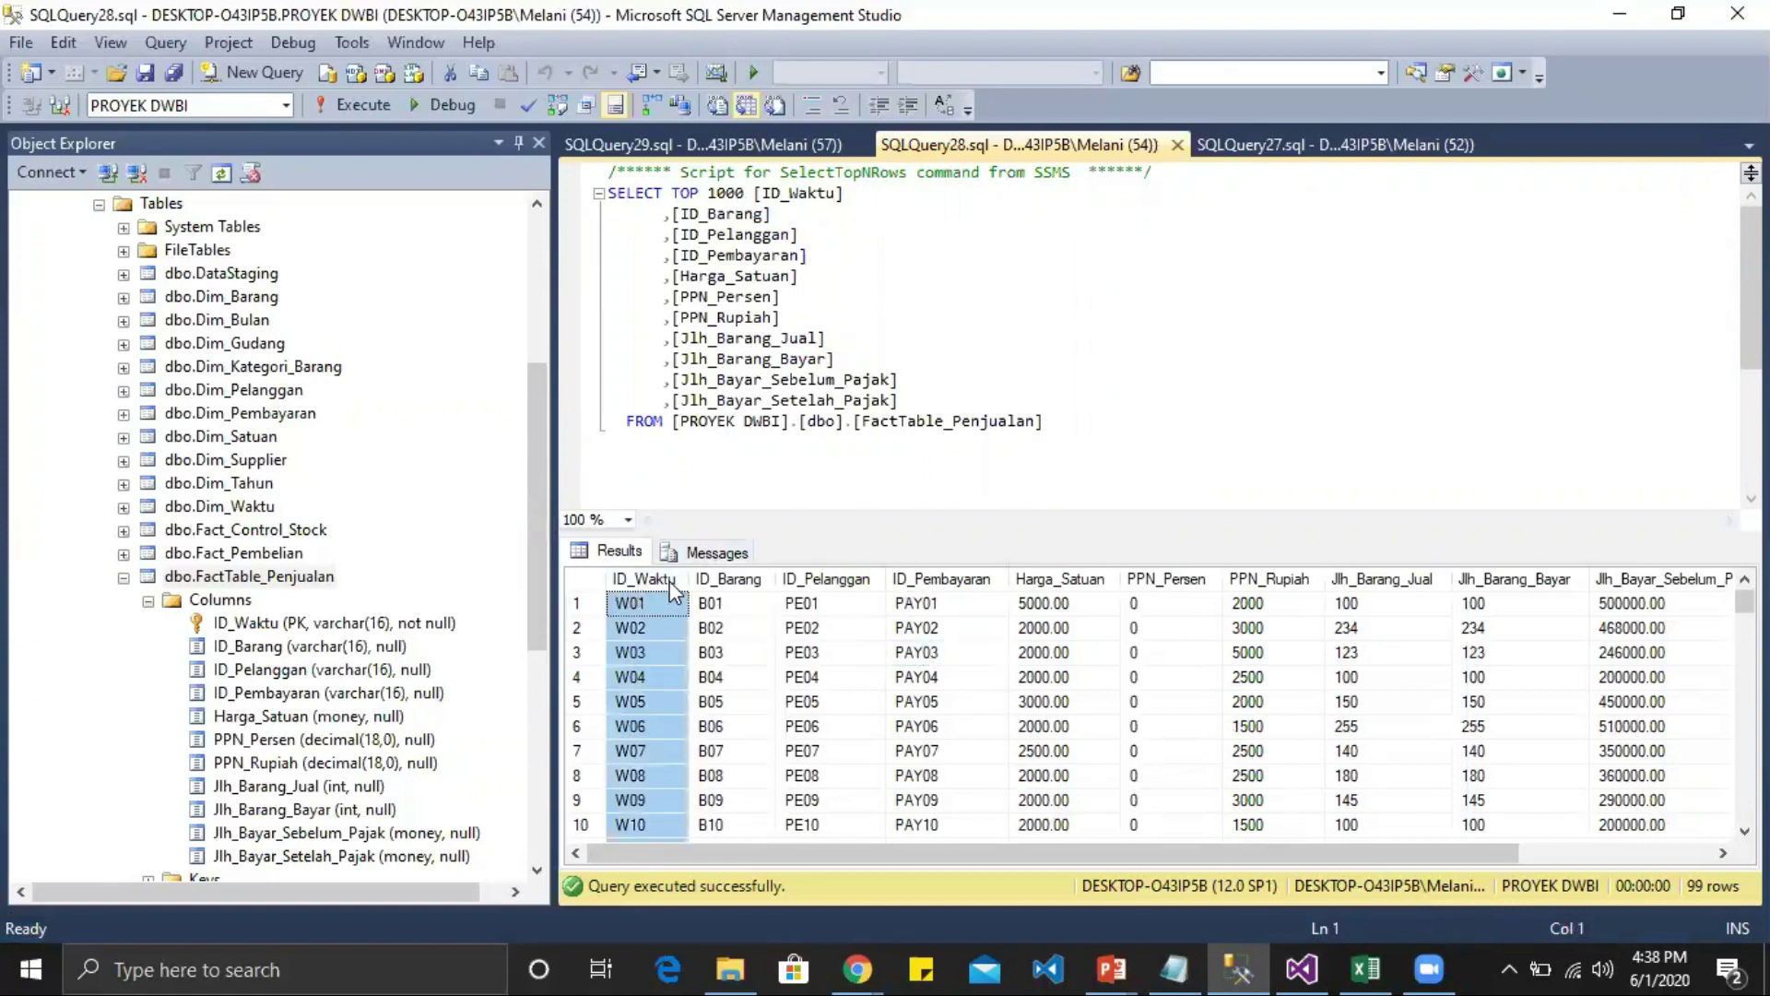
left_click(922, 602)
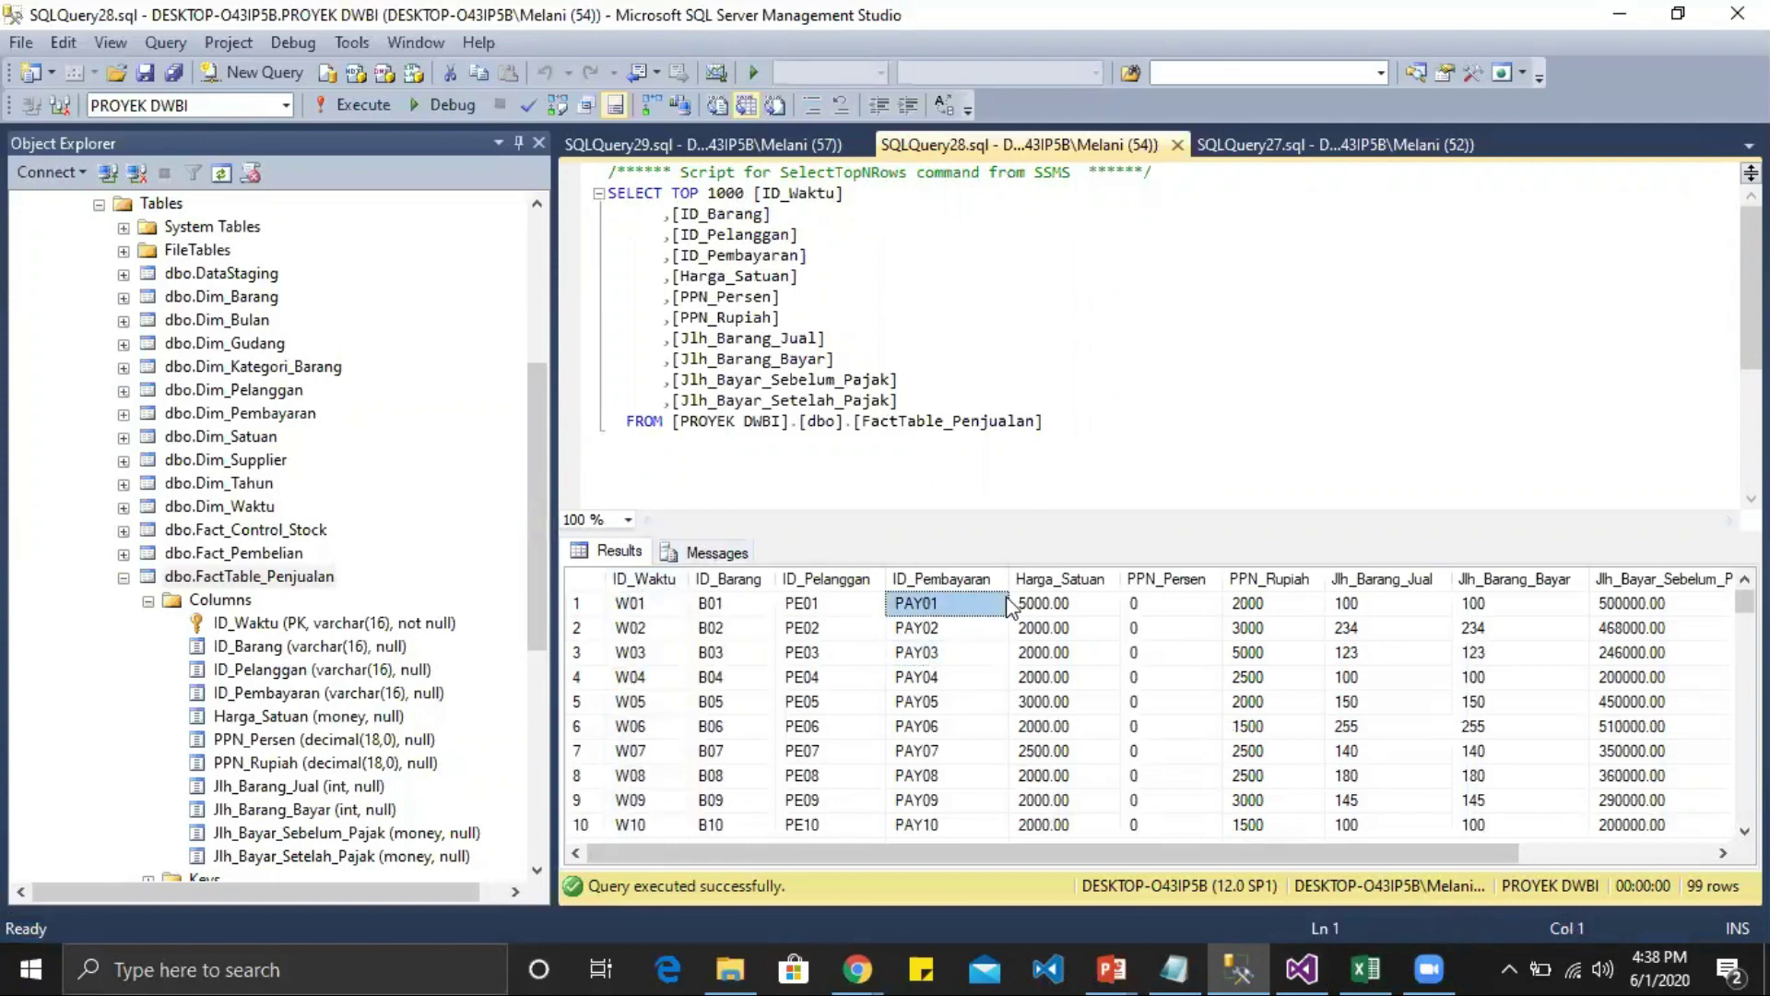
left_click(749, 605)
left_click_drag(1359, 854, 1558, 854)
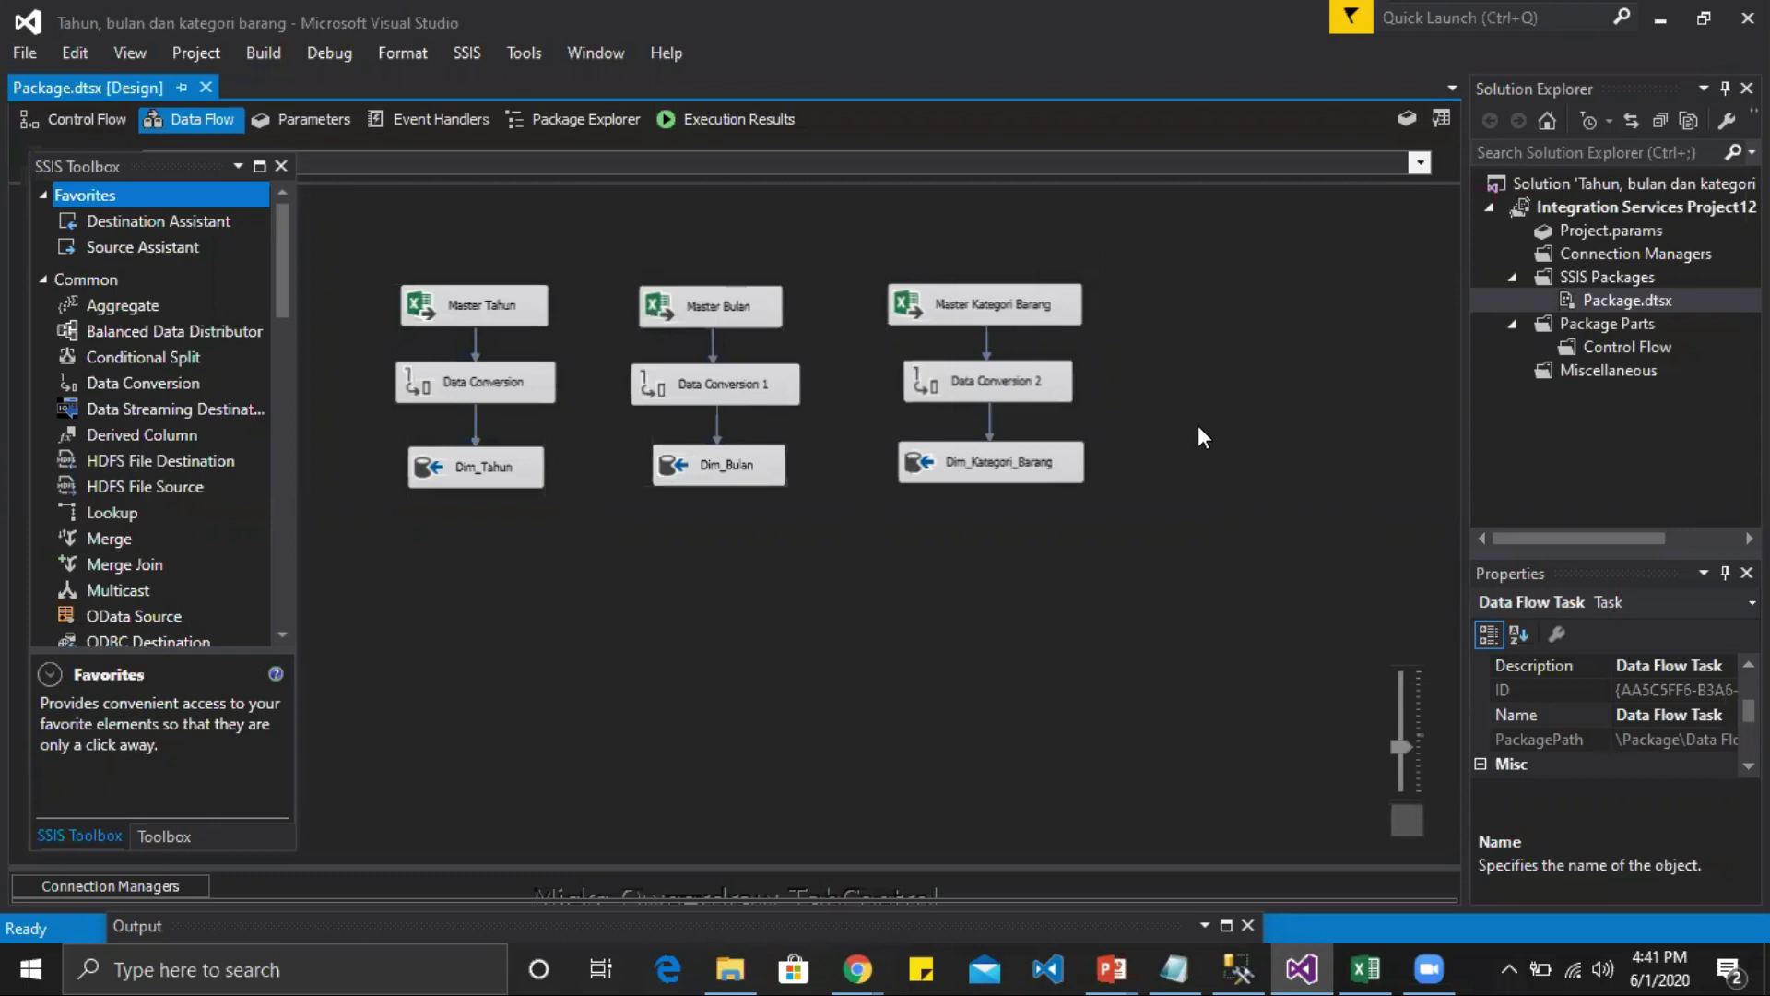
Step: Execute the Tahun, Bulan and Kategori Barang data flow once more in Visual Studio and return to SQL Server Management Studio
right_click(1192, 369)
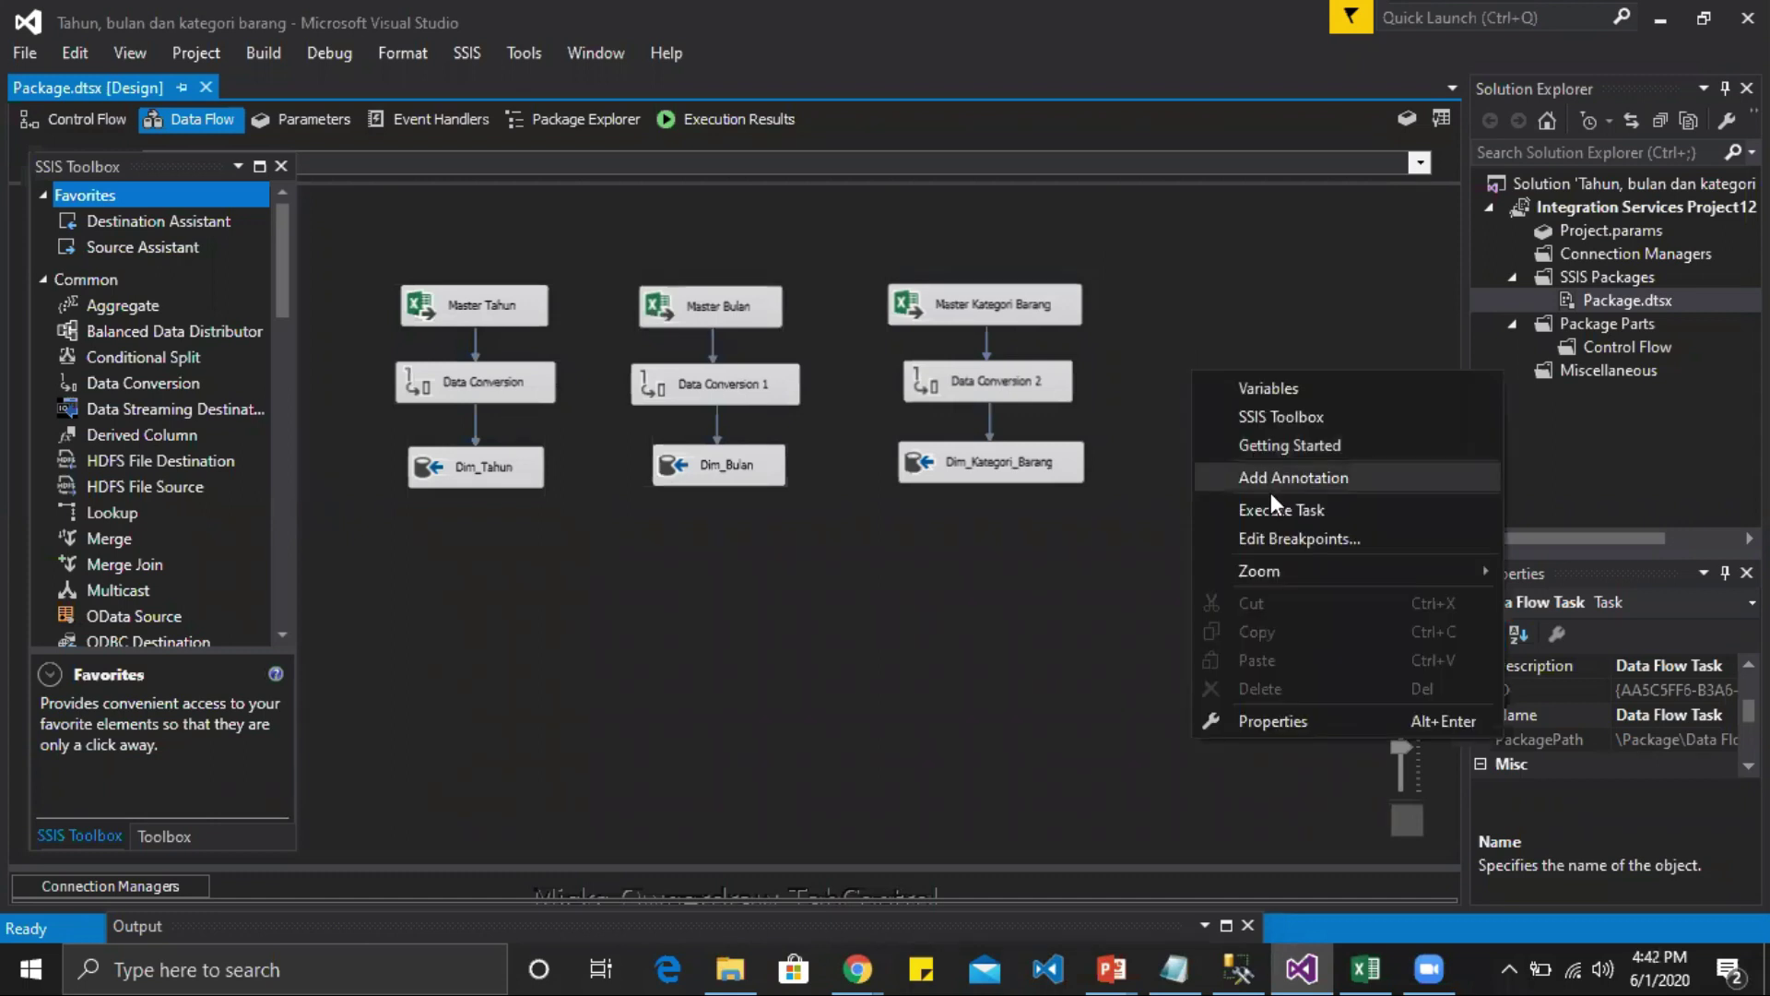
left_click(1274, 507)
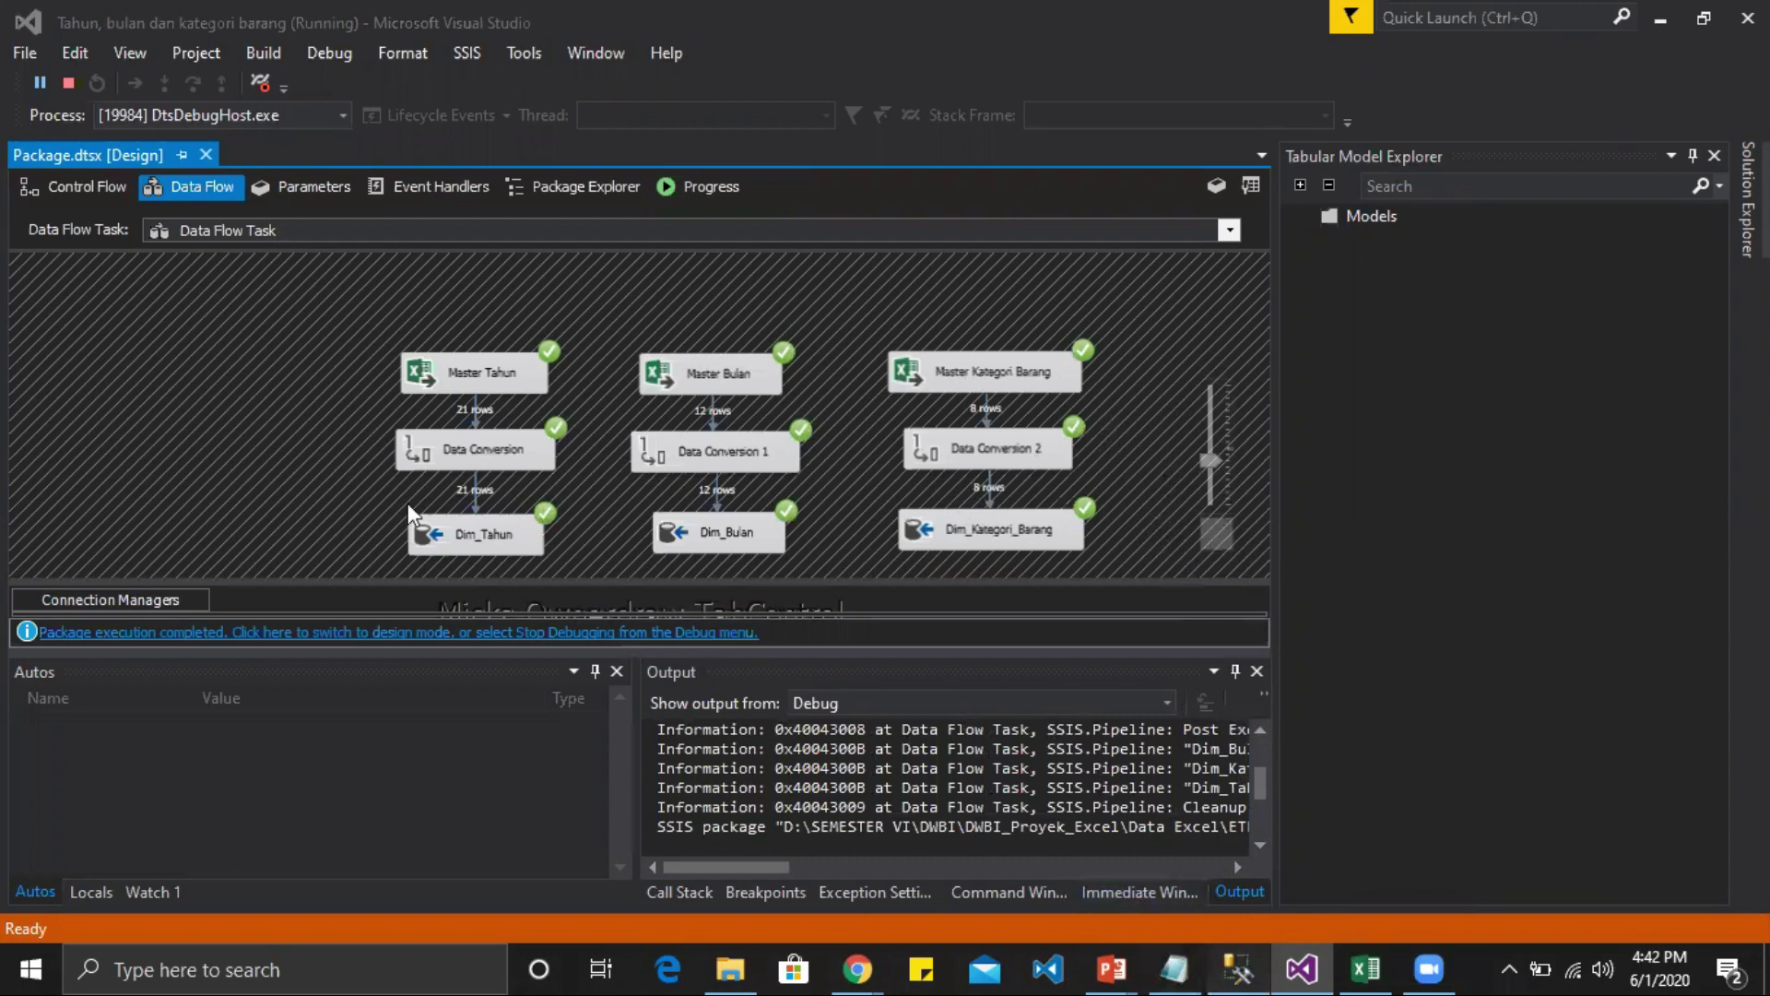
key("alt+Tab")
Step: Query the top 1000 rows of dbo.Dim_Tahun, dbo.Dim_Bulan and dbo.Dim_Kategori_Barang
right_click(269, 482)
left_click(378, 471)
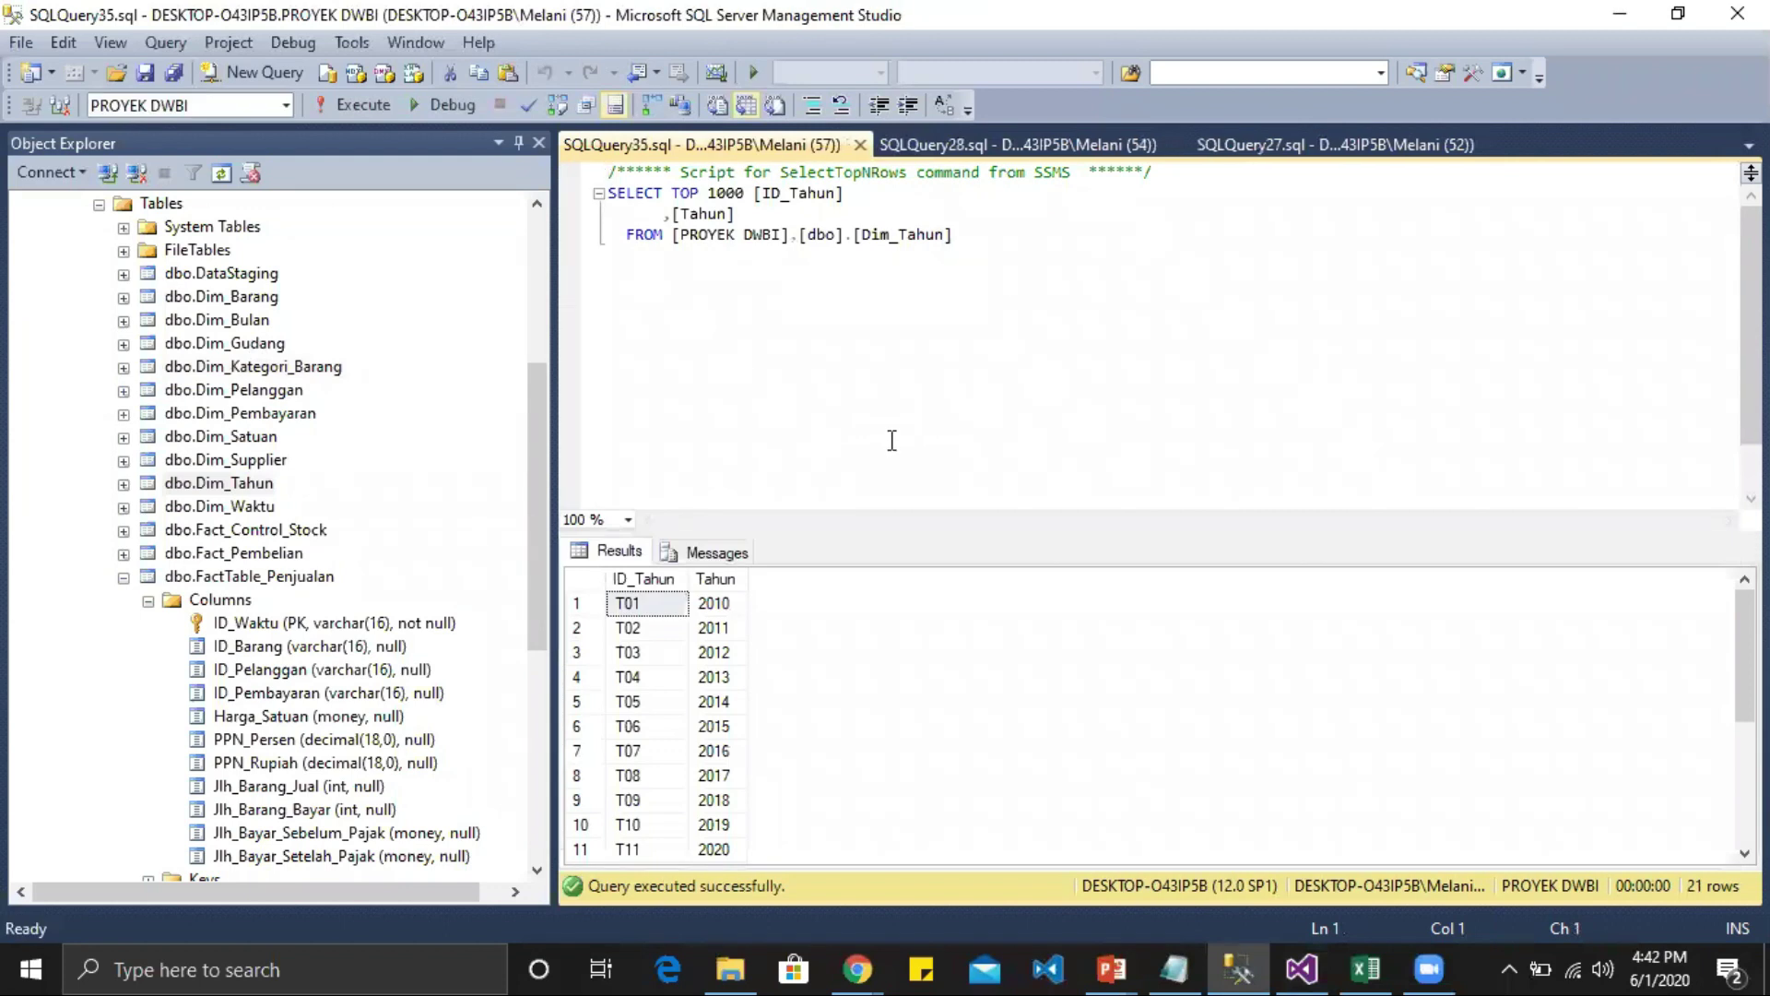
right_click(260, 324)
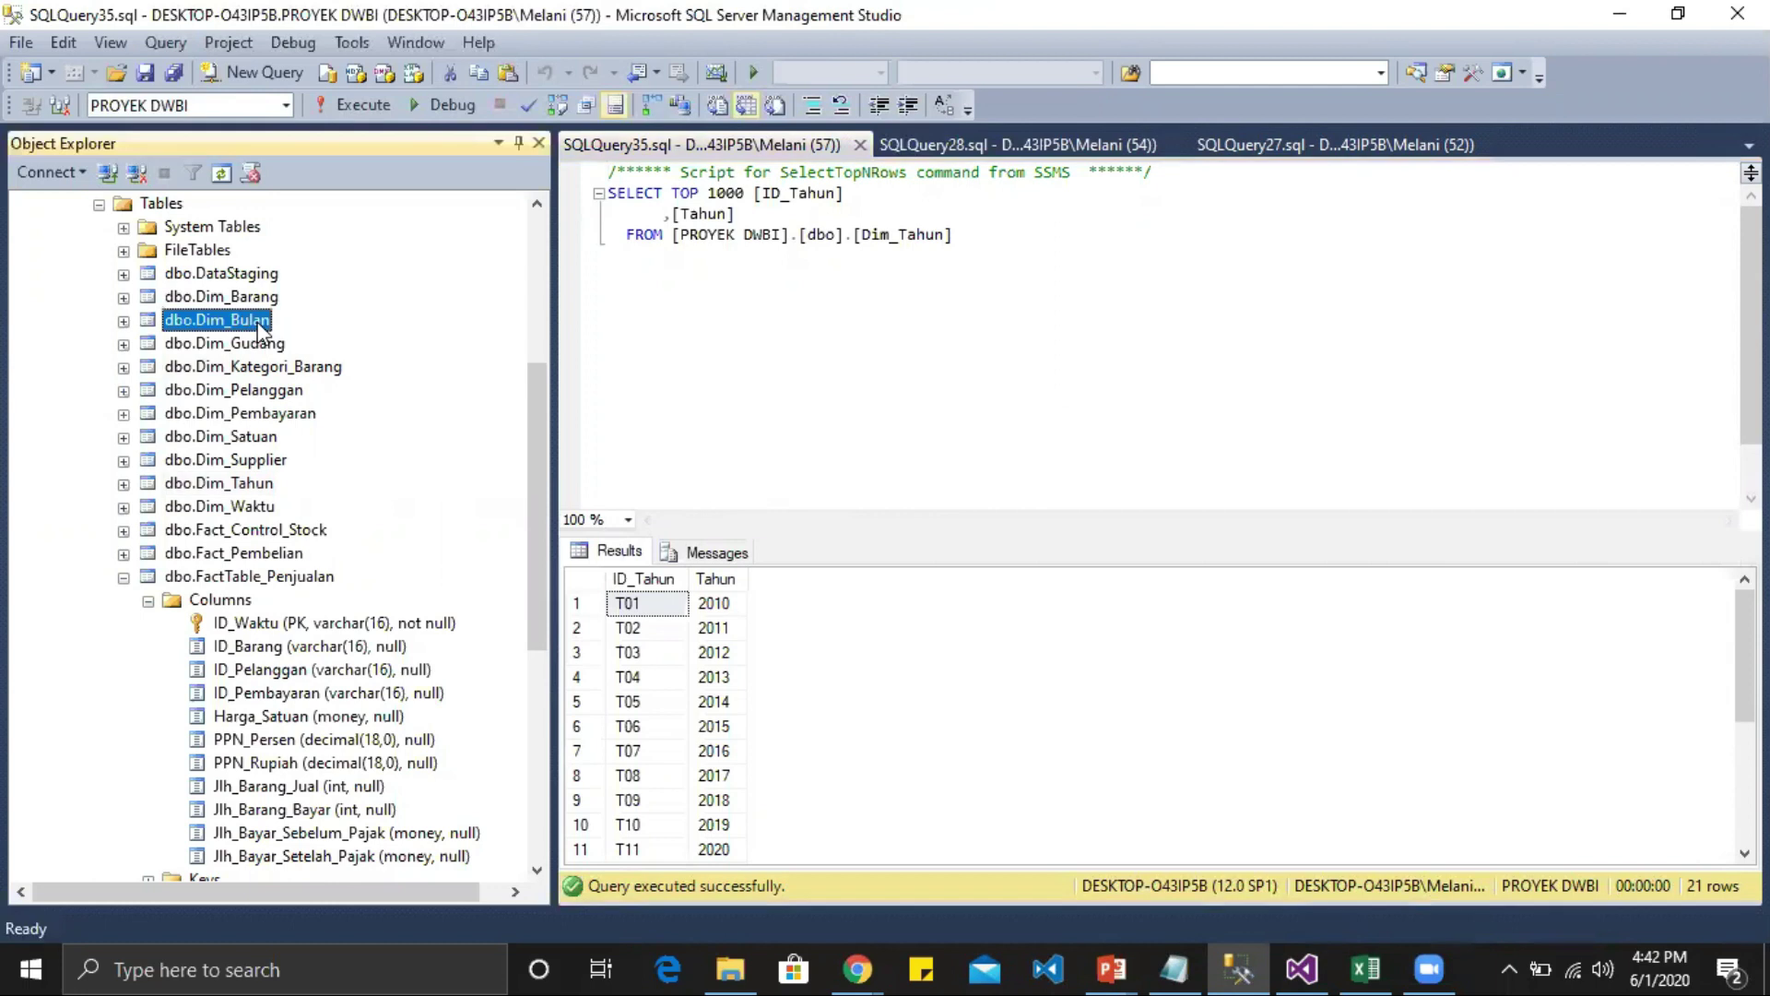
left_click(332, 397)
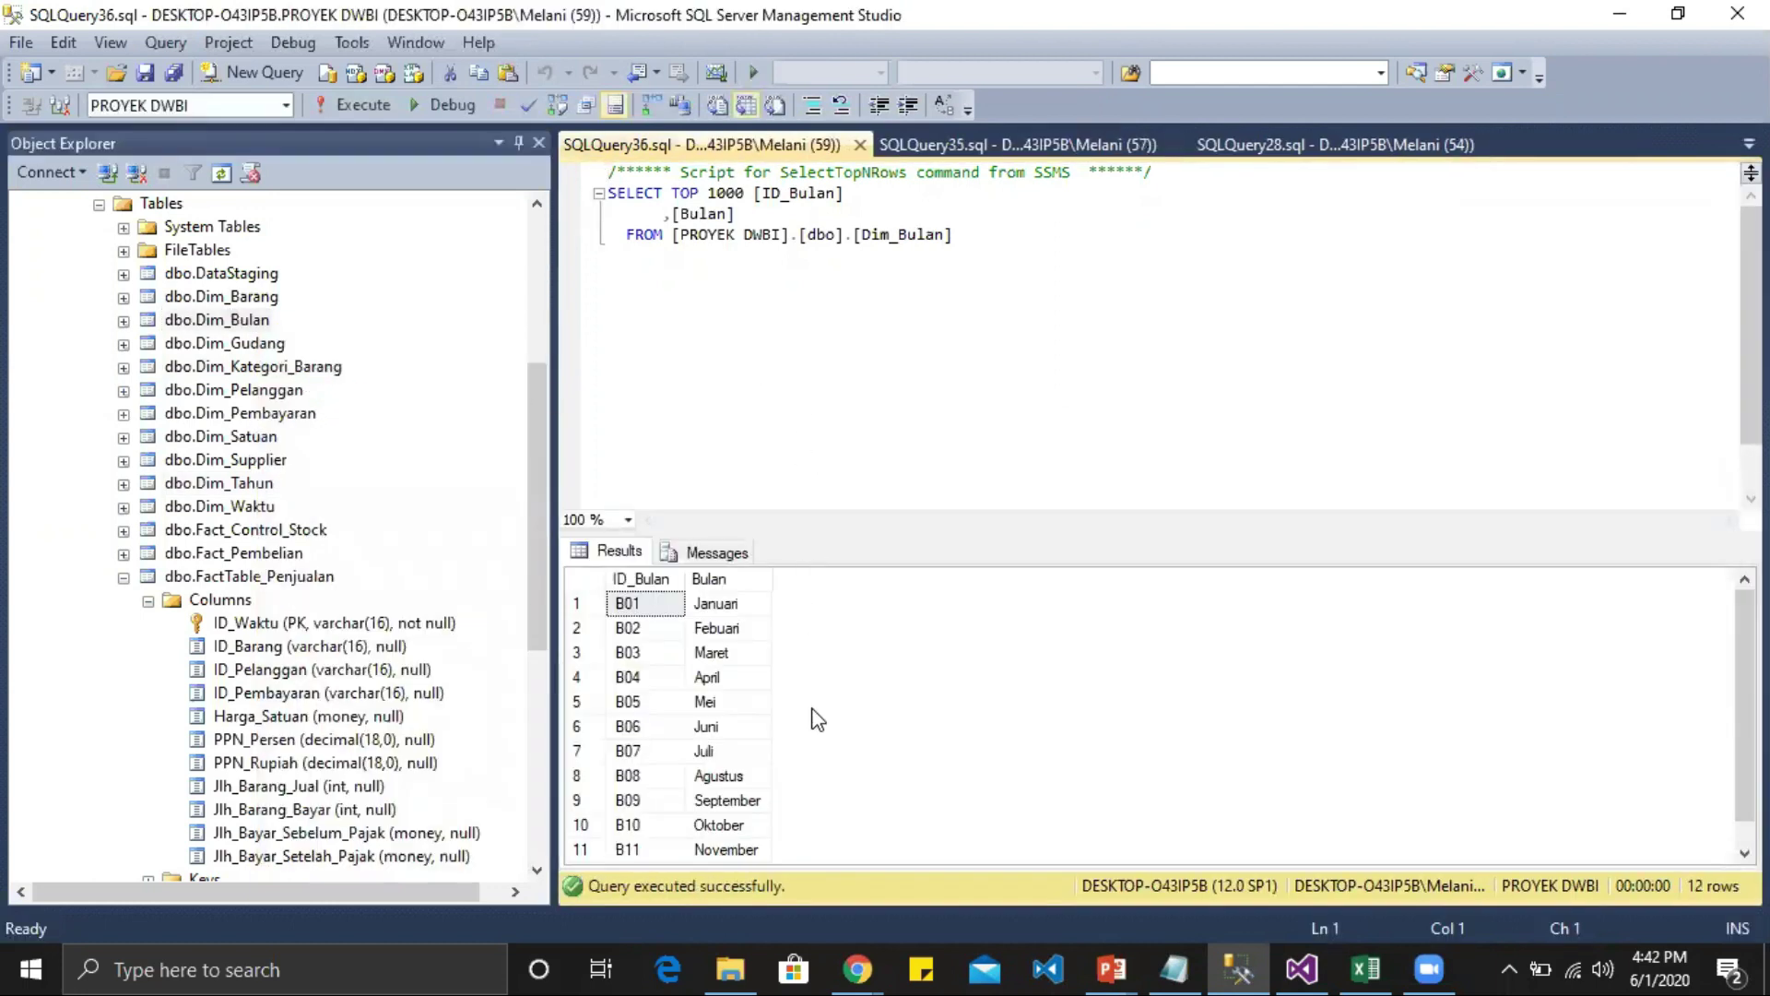
right_click(277, 367)
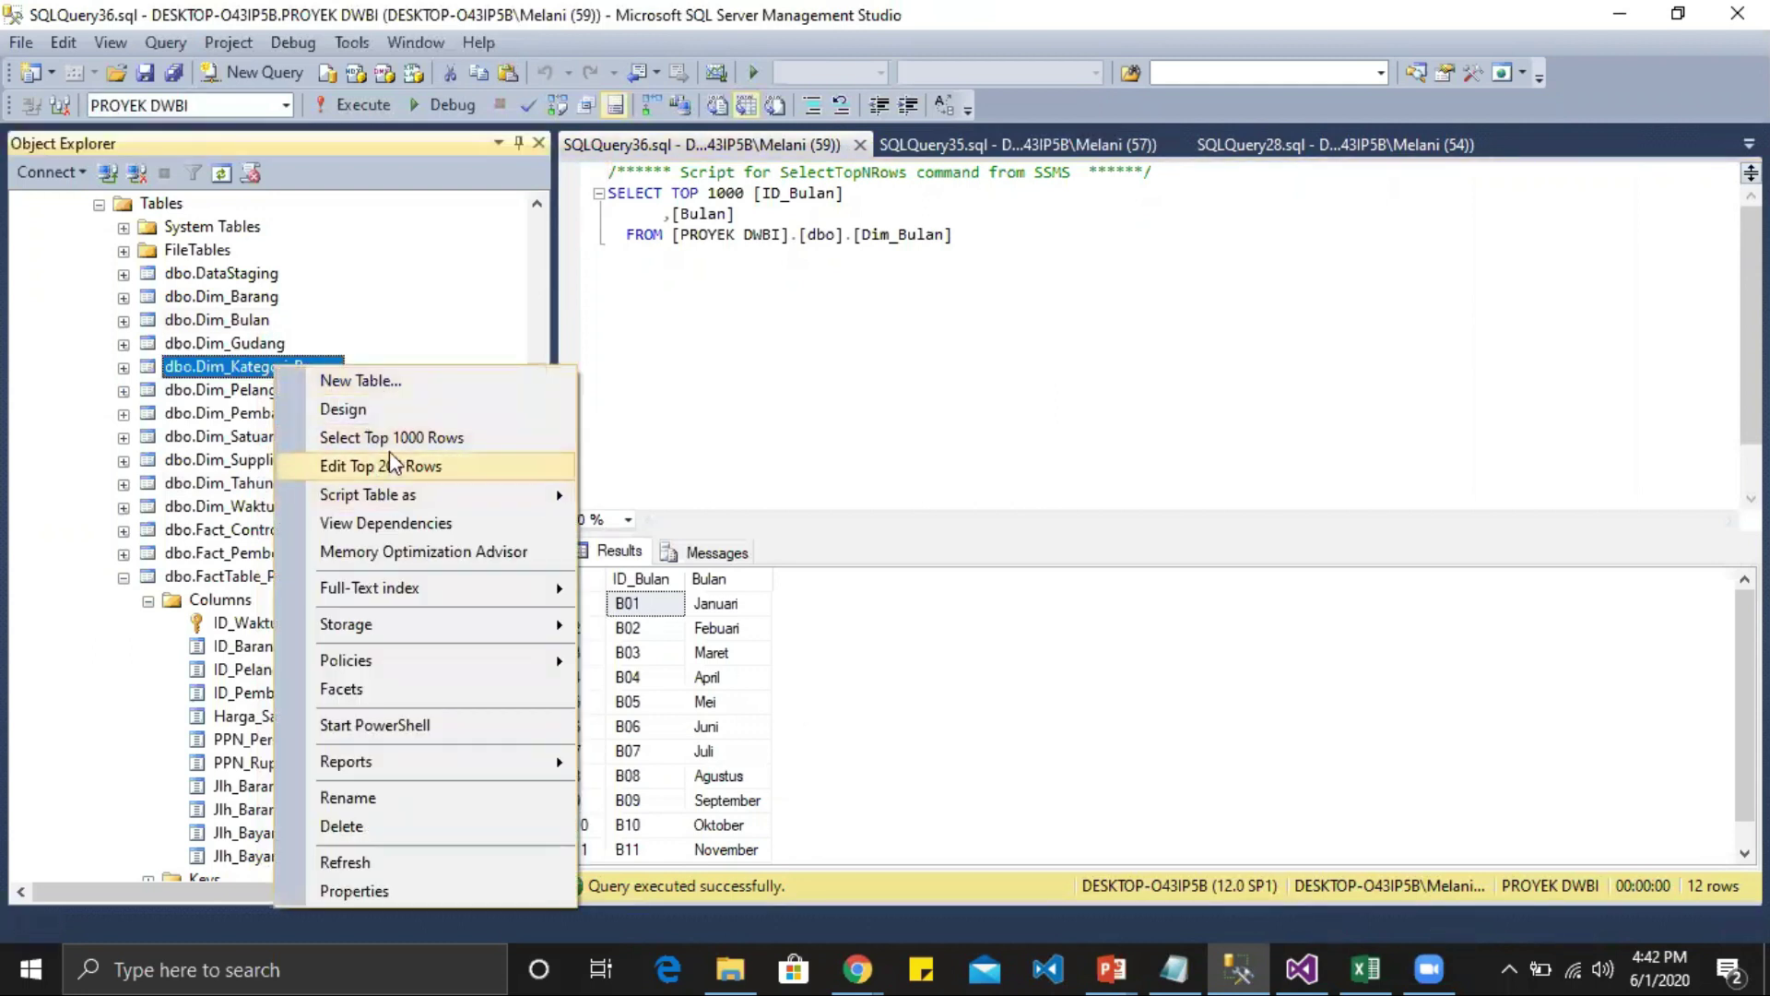
left_click(395, 439)
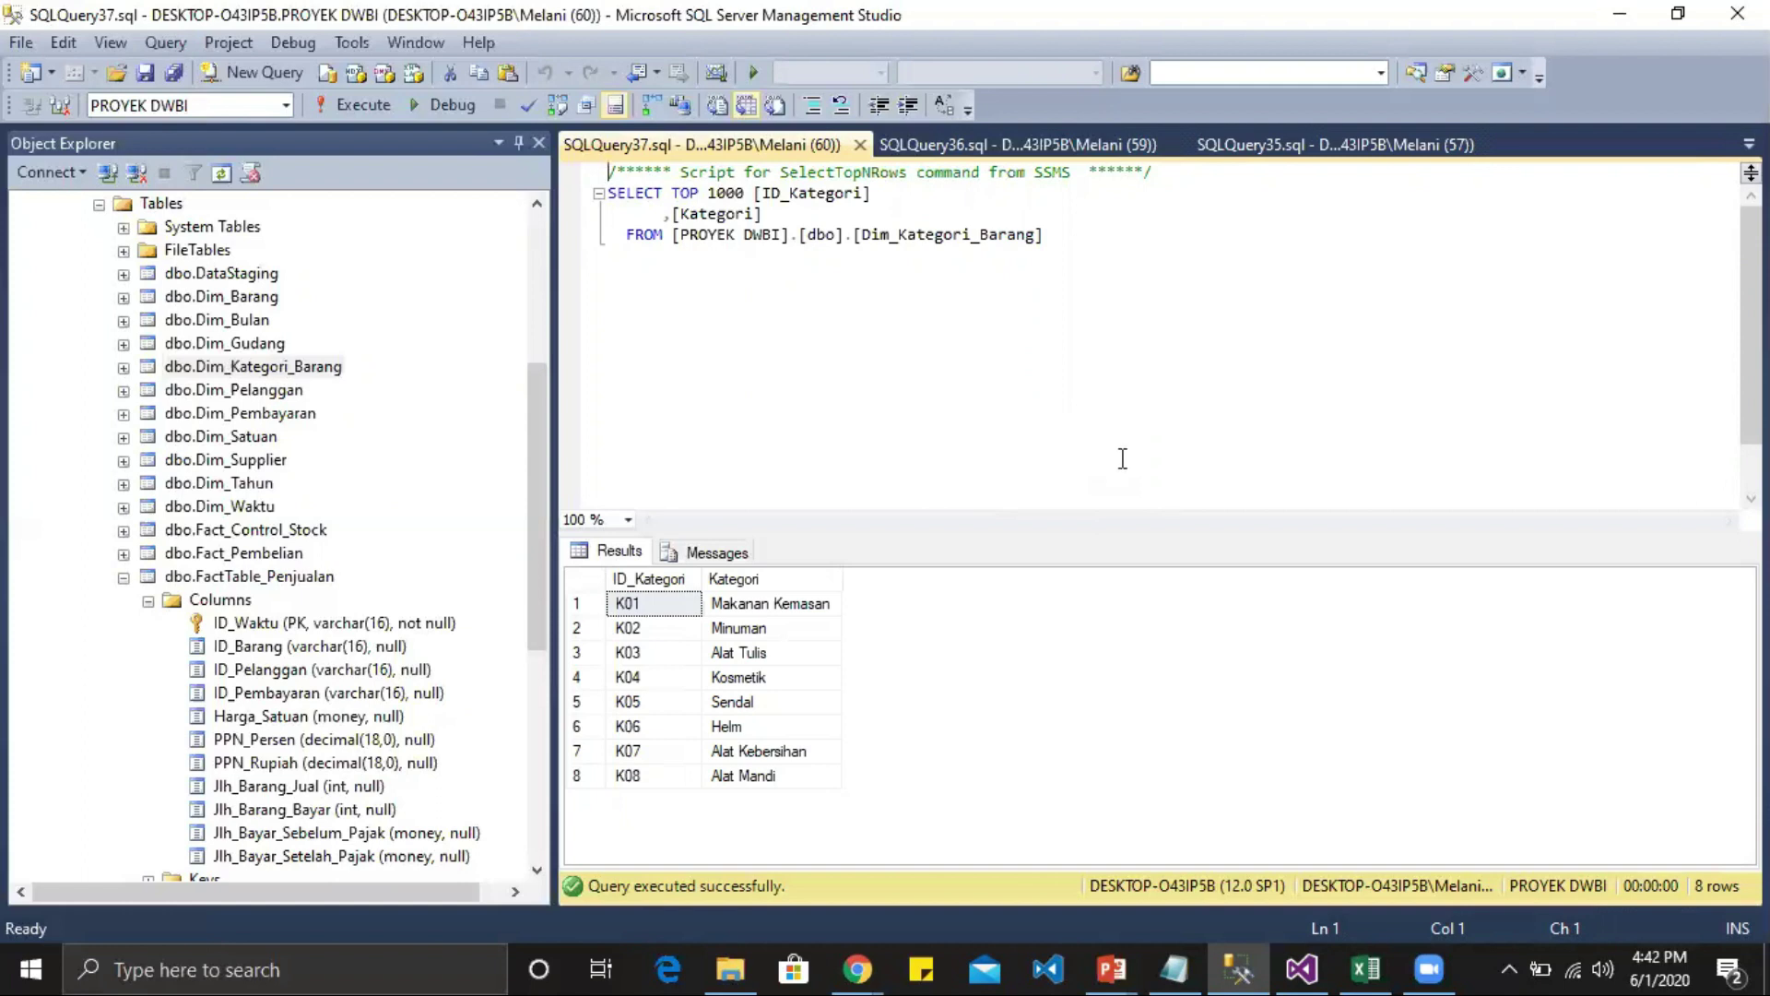
Step: Switch to the Gudang solution in Visual Studio and execute the Data Flow Task that loads Master Gudang into Dim_Gudang
key("alt+Tab")
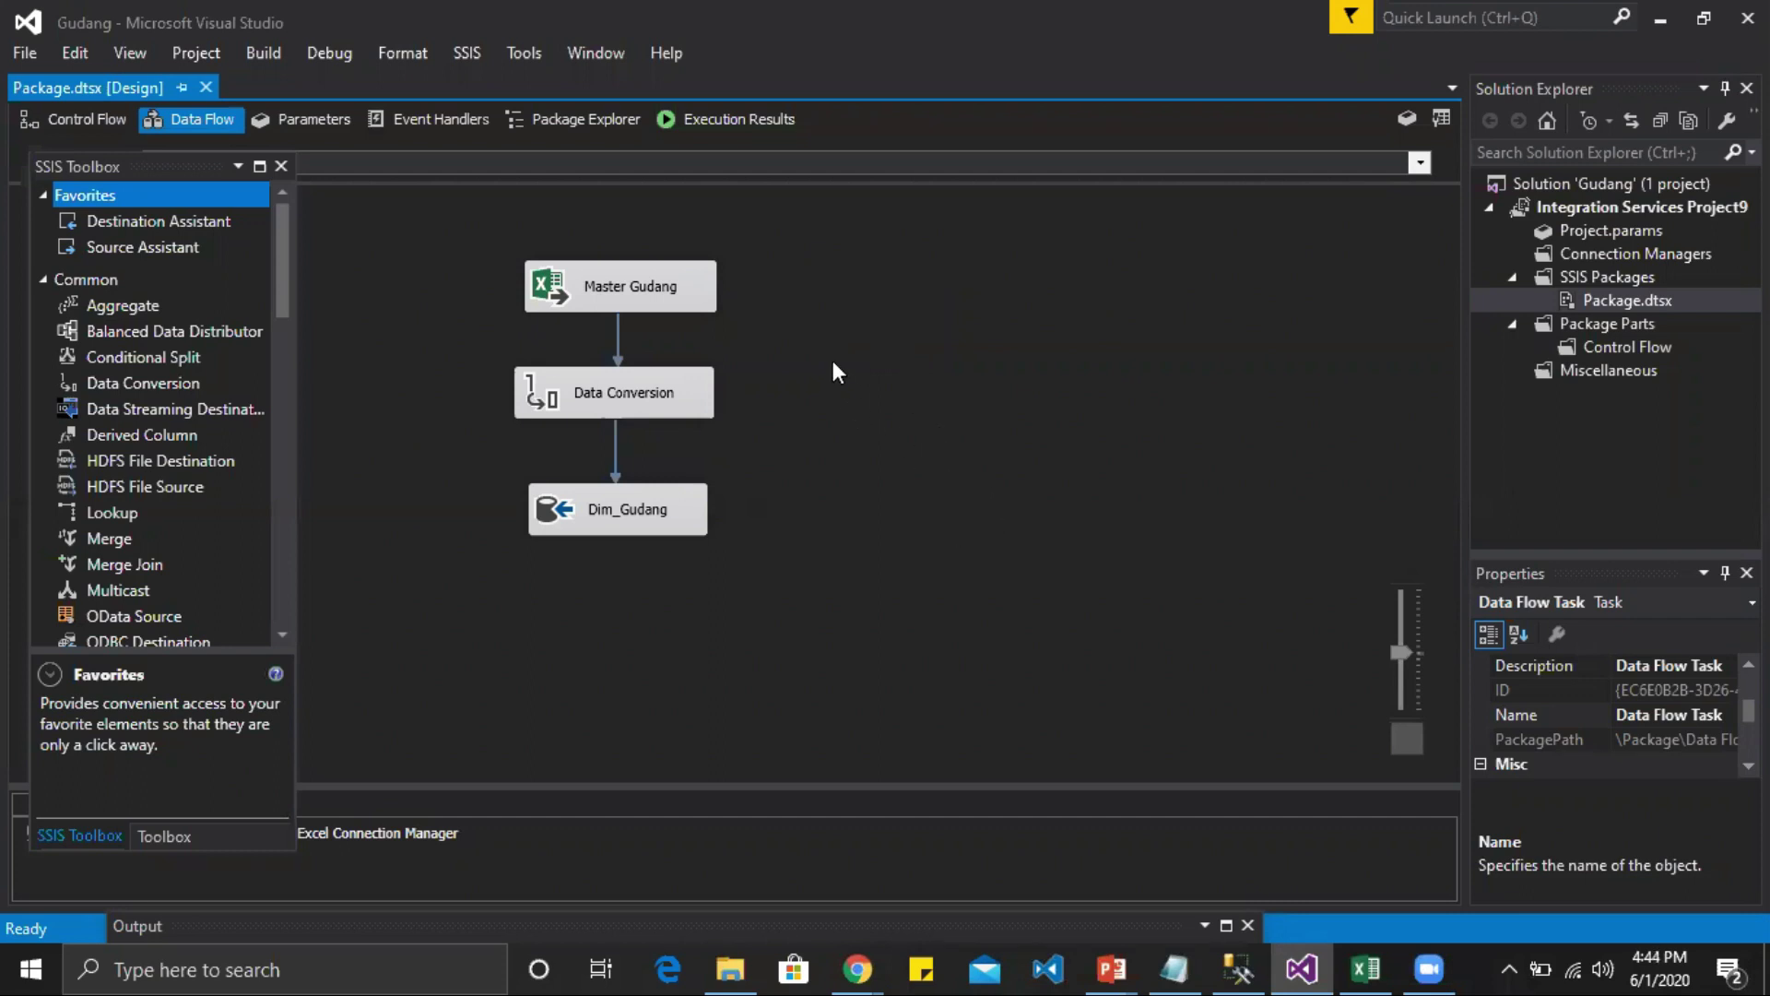
right_click(805, 277)
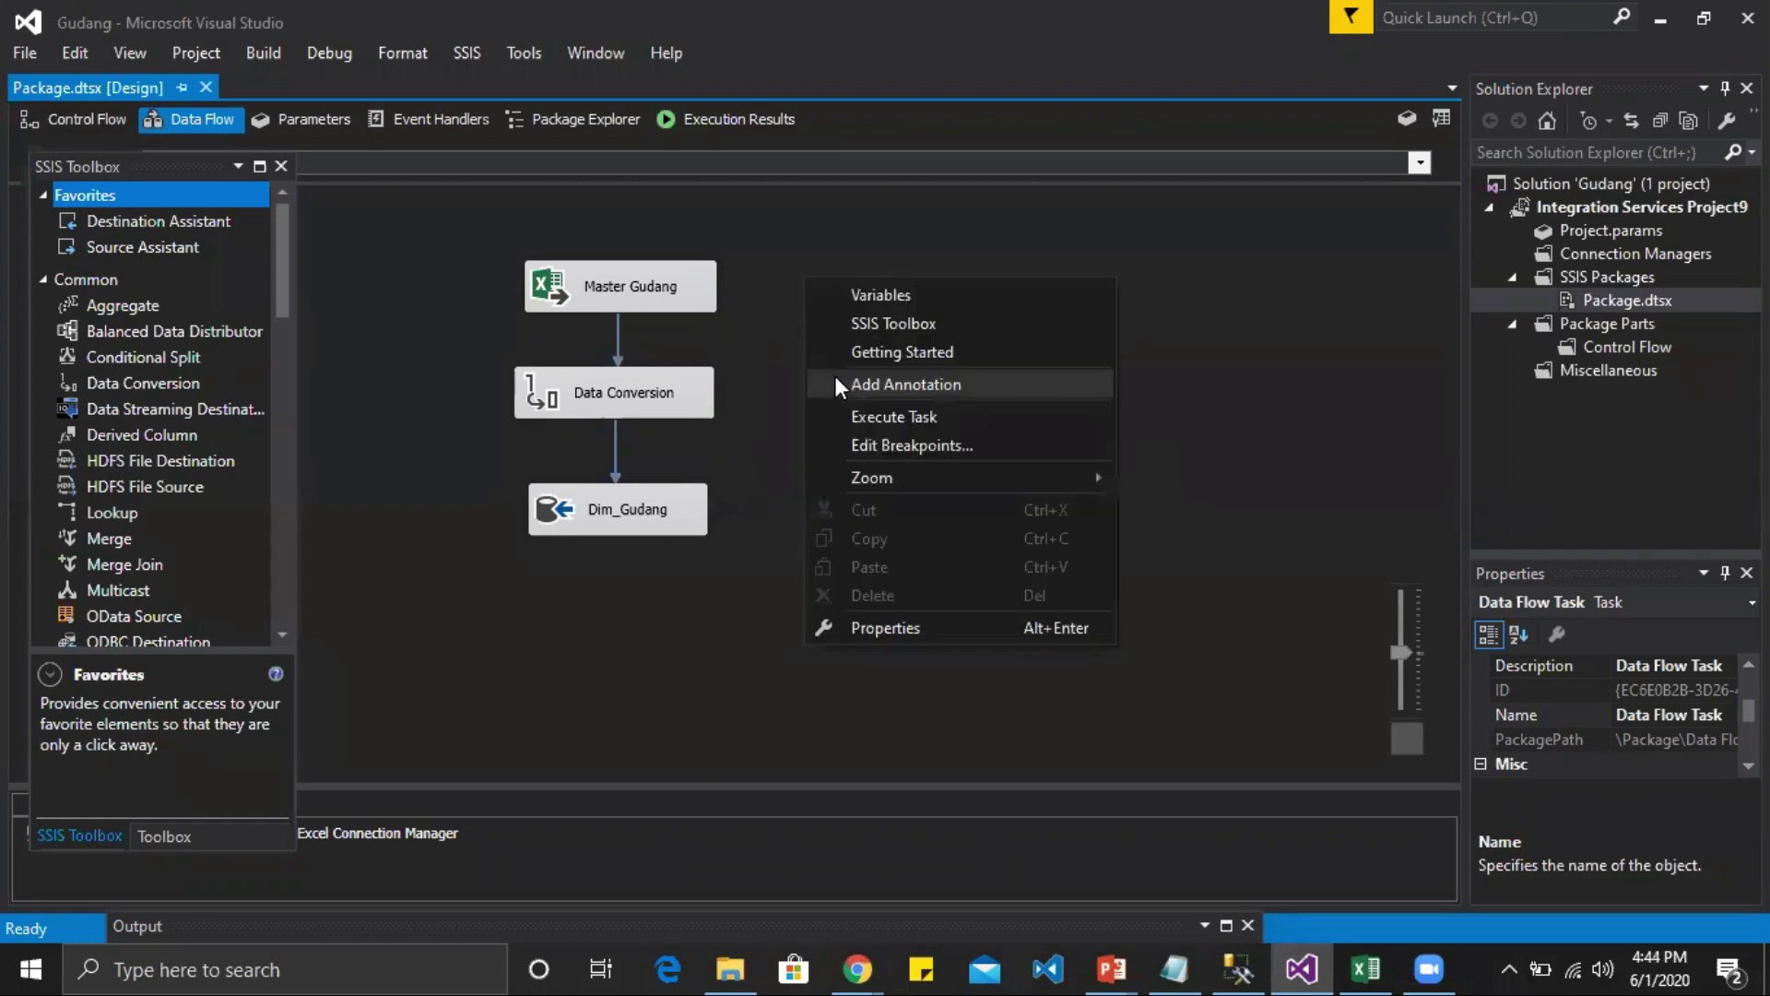
left_click(865, 417)
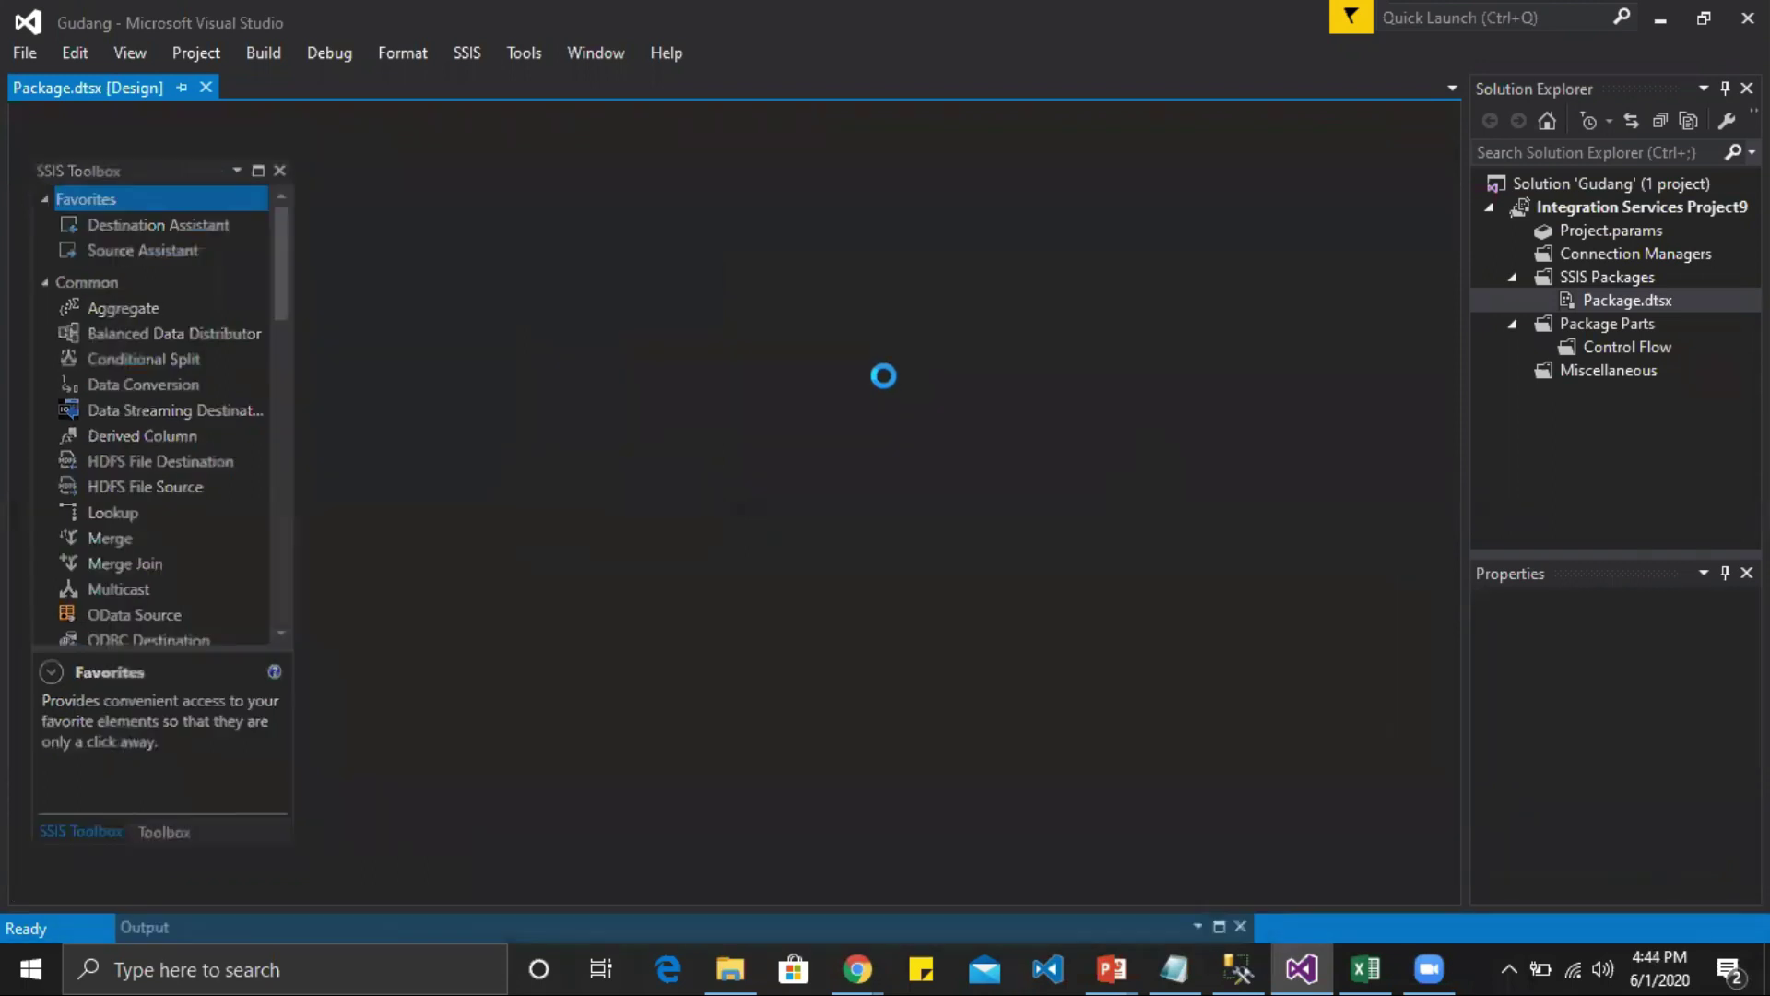
scroll(843, 470, "down", 2)
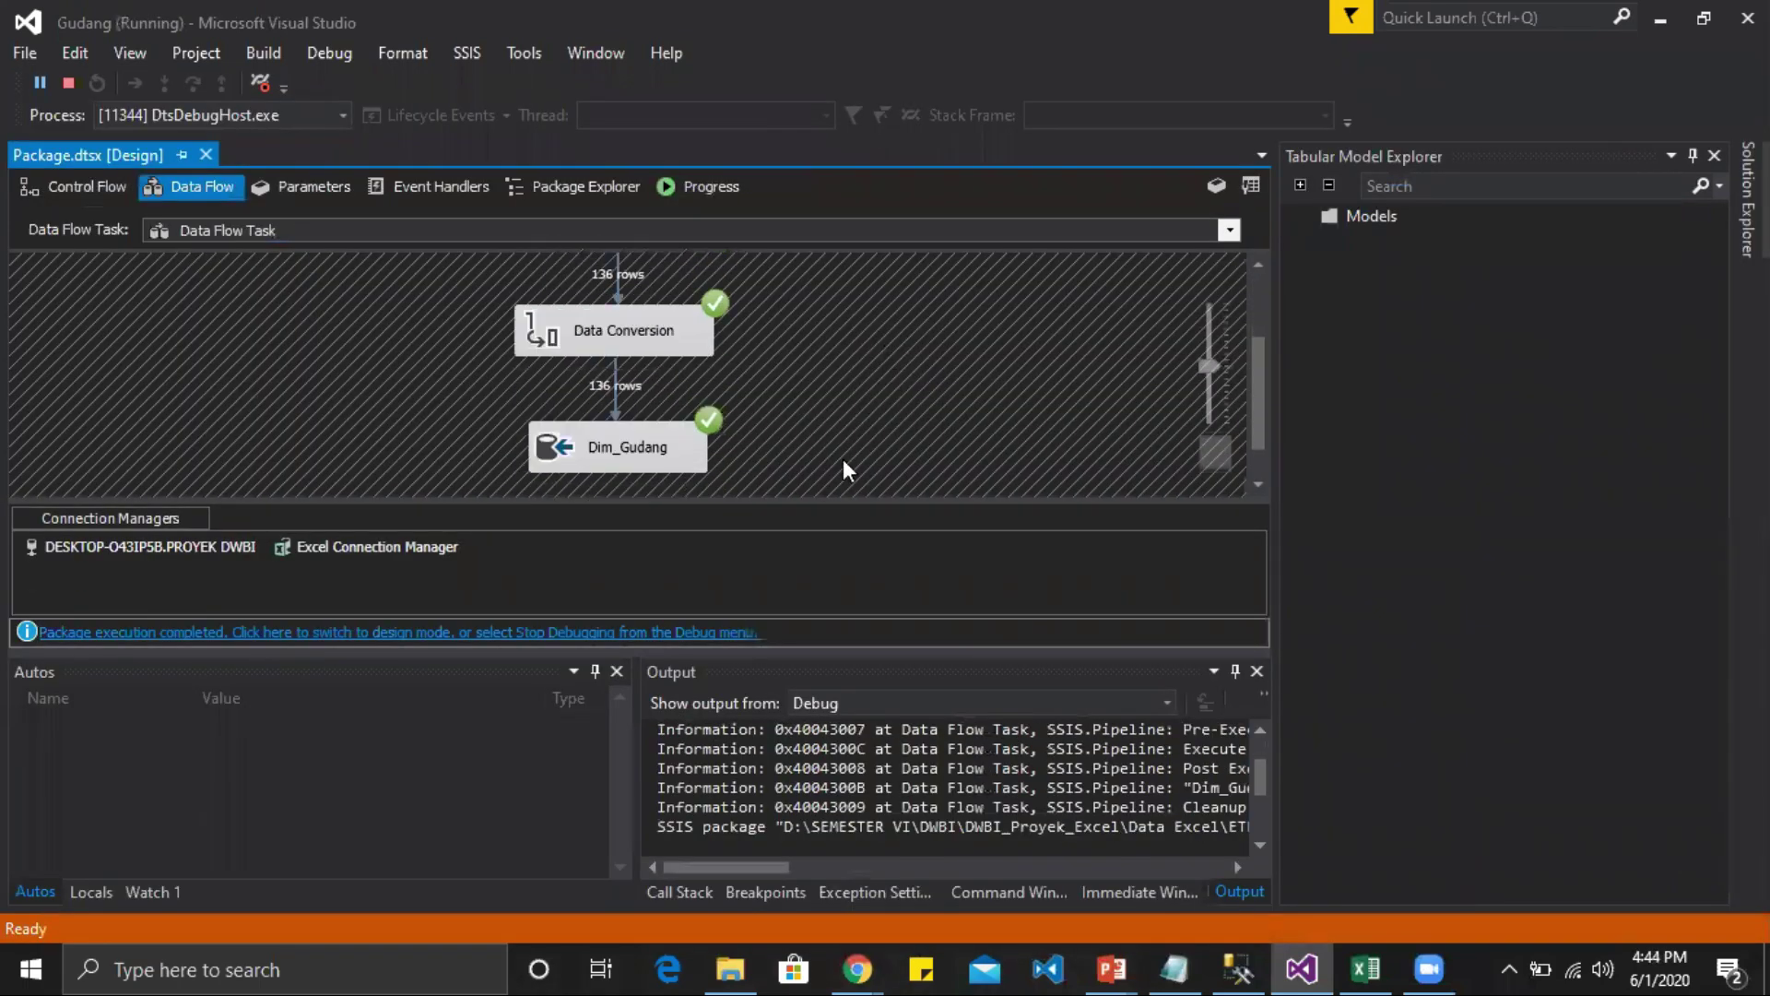
left_click_drag(838, 503, 838, 586)
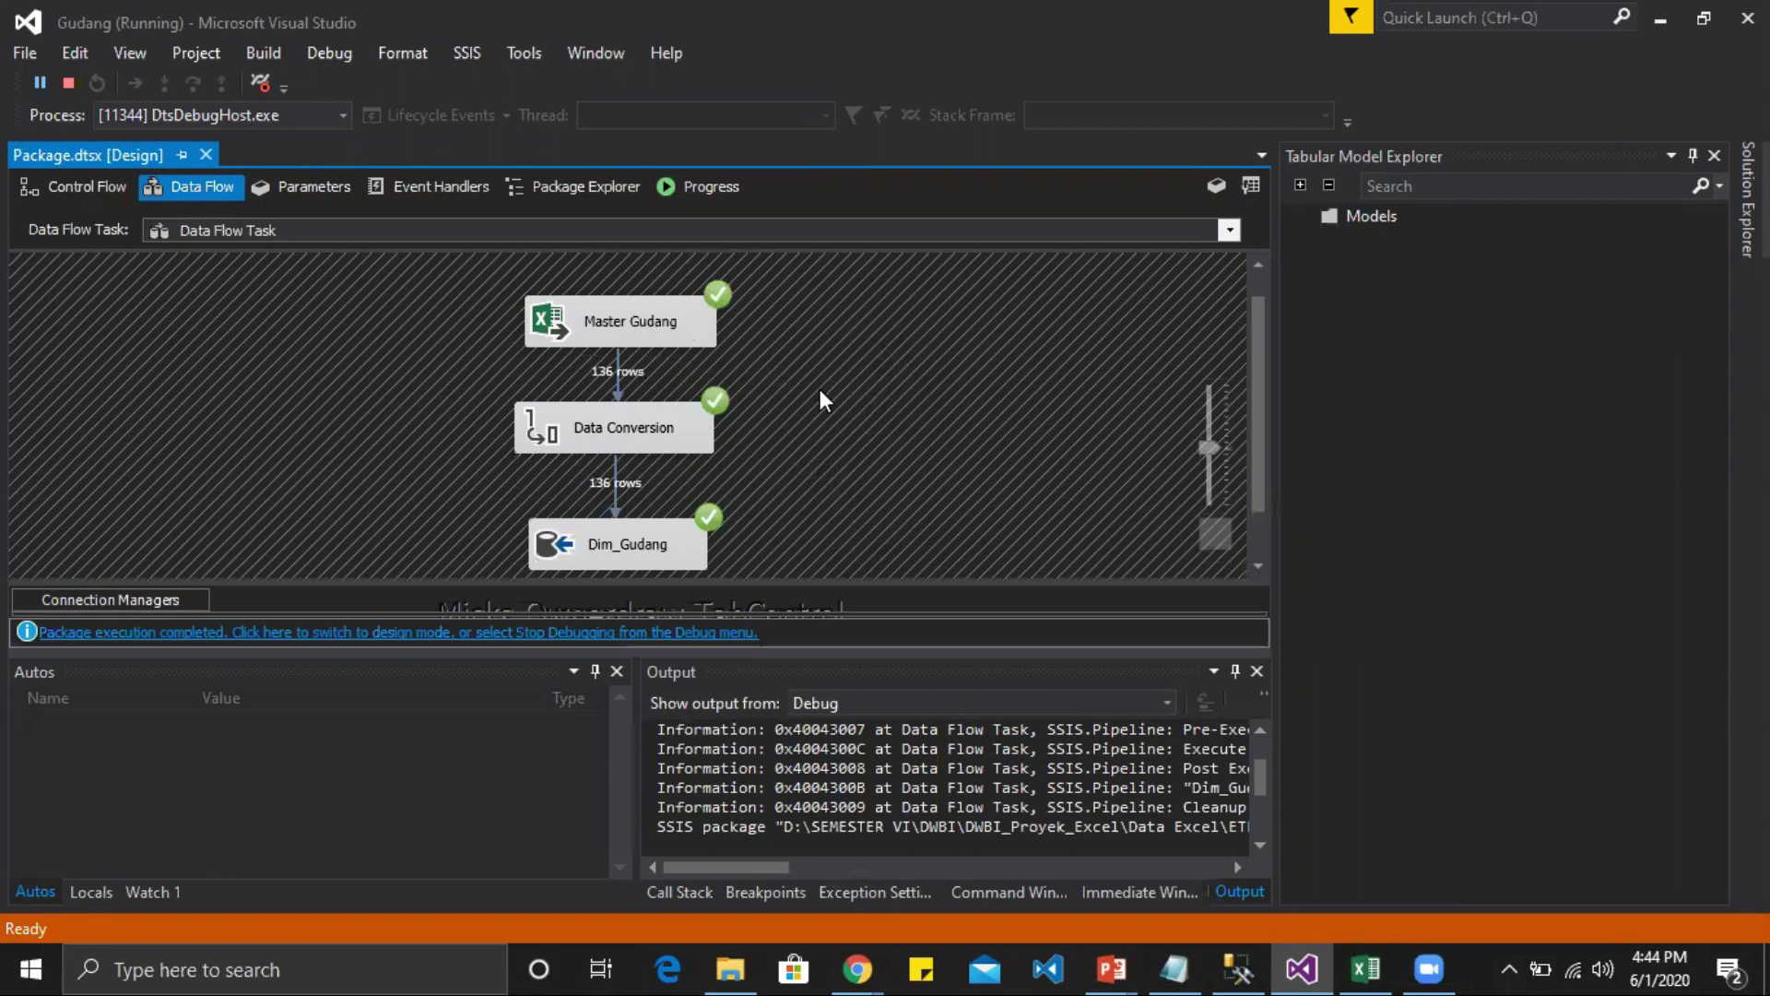
Step: Switch back to SQL Server Management Studio and query the top 1000 rows of dbo.Dim_Gudang and dbo.Fact_Control_Stock
left_click(1236, 968)
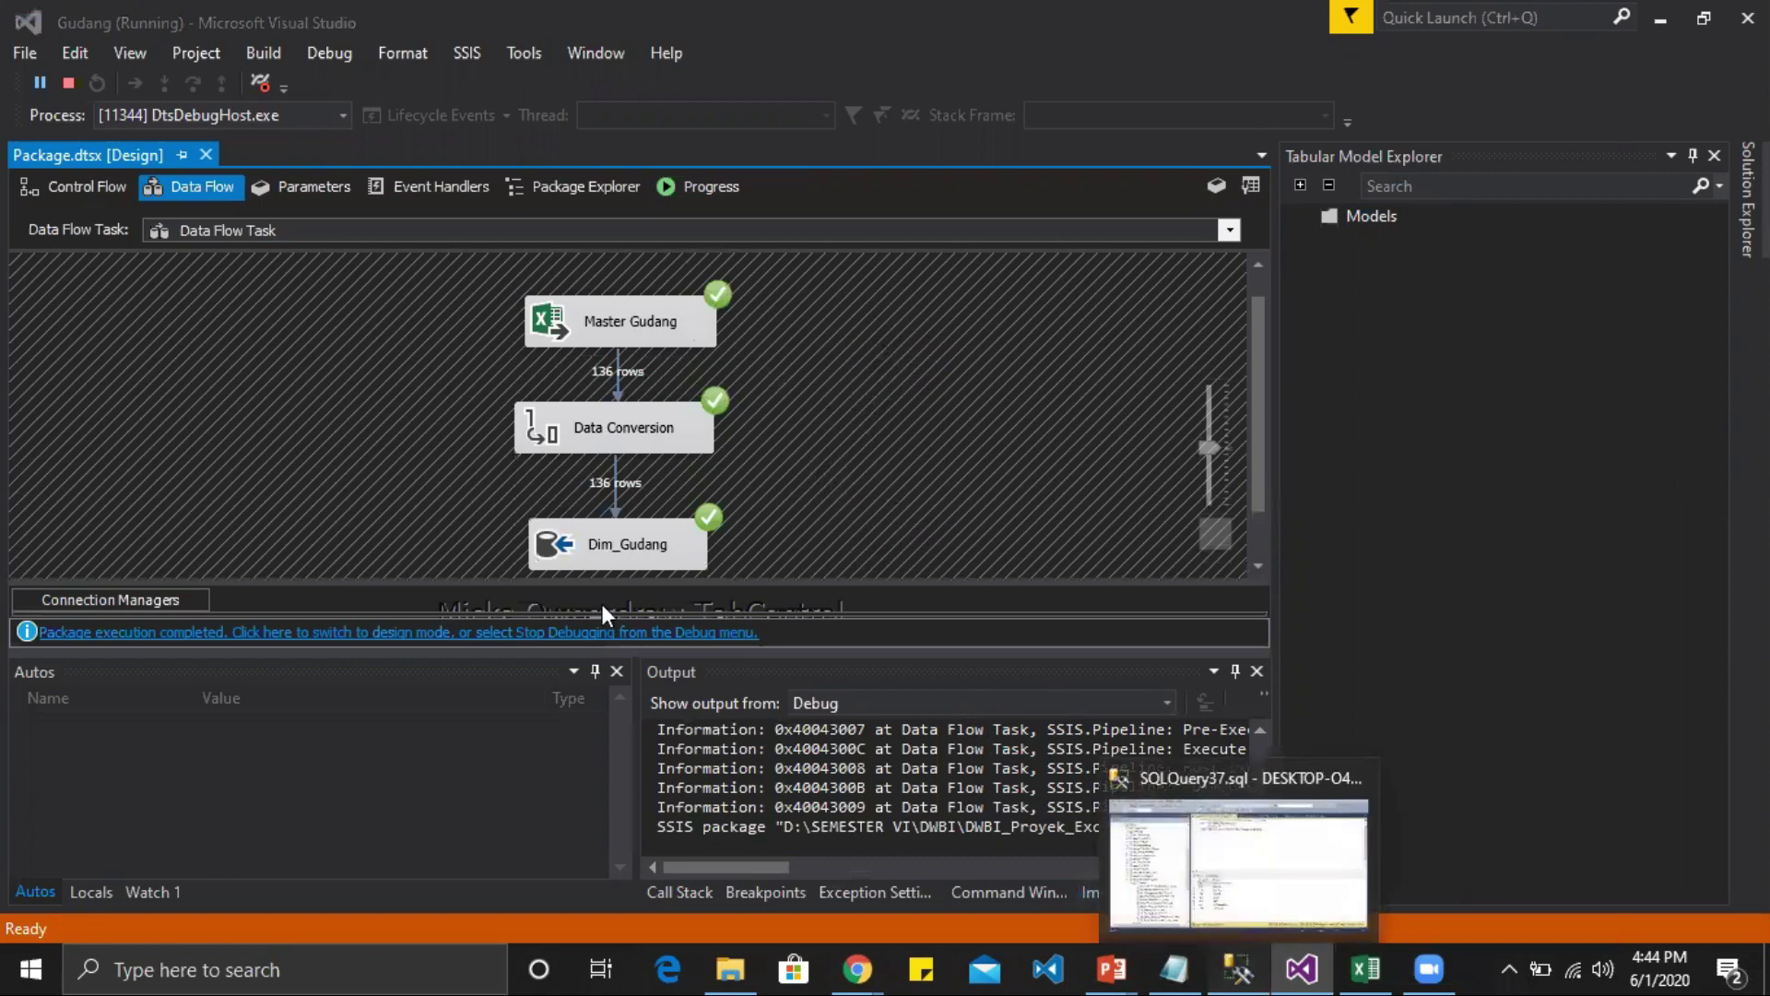
right_click(230, 344)
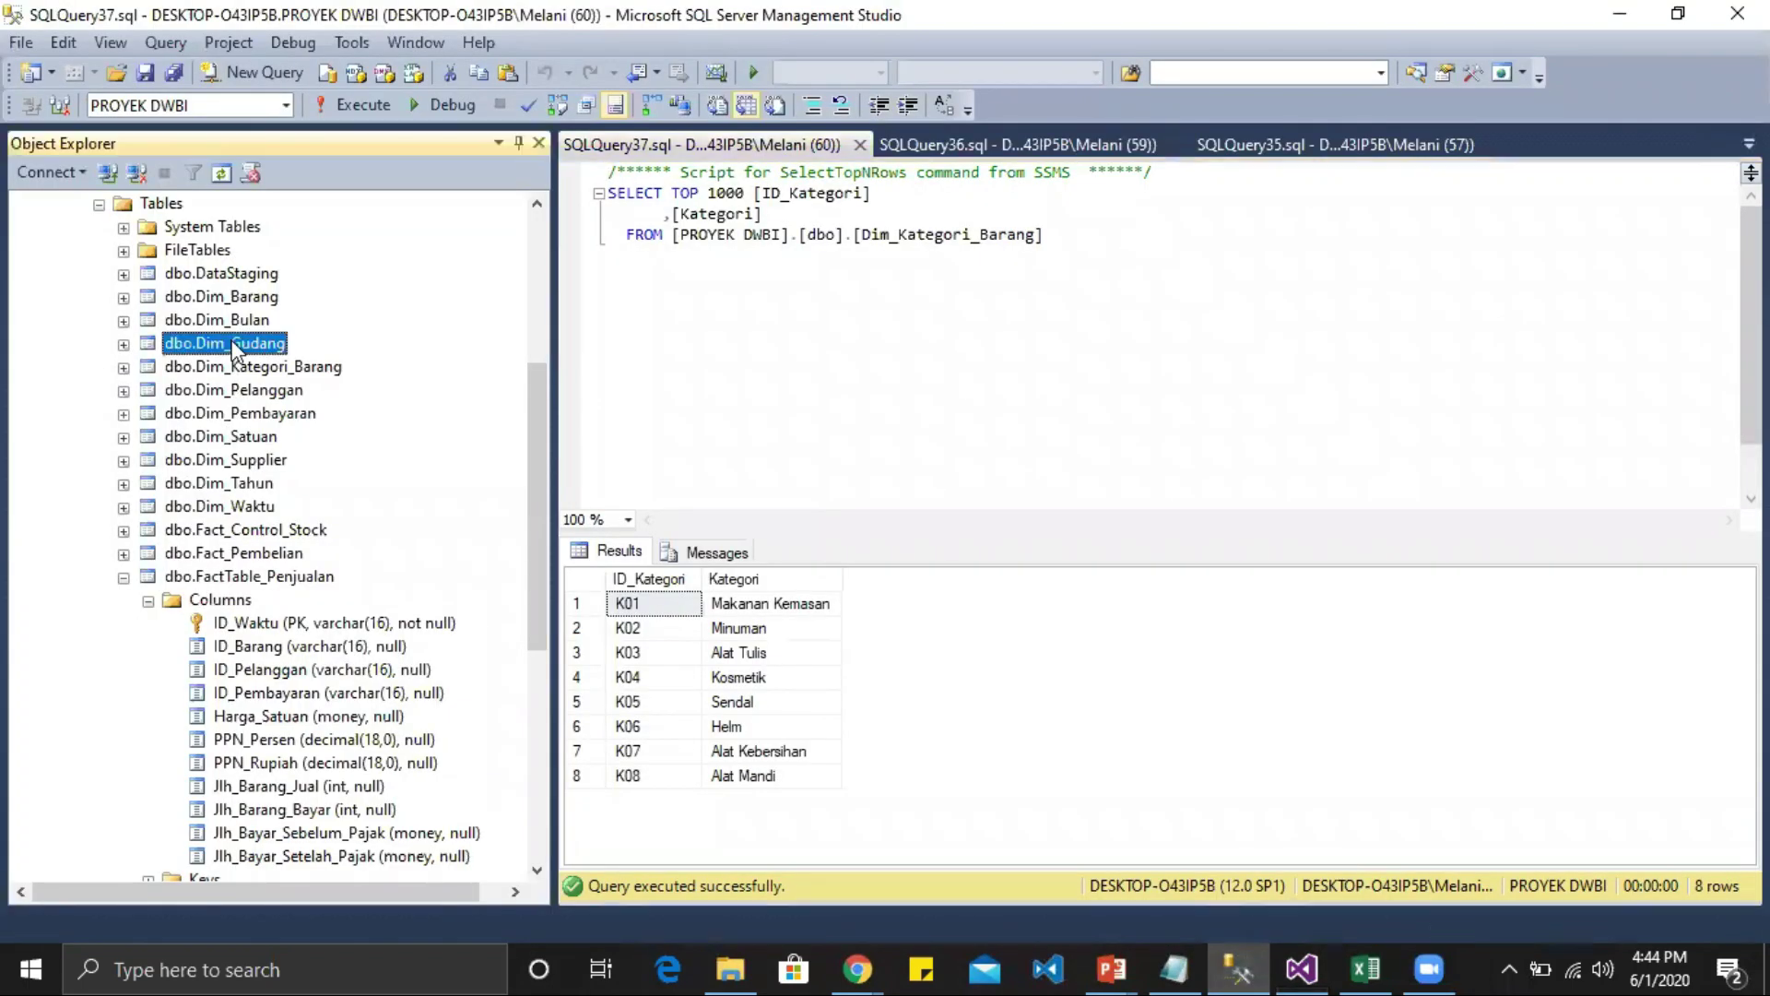
left_click(316, 412)
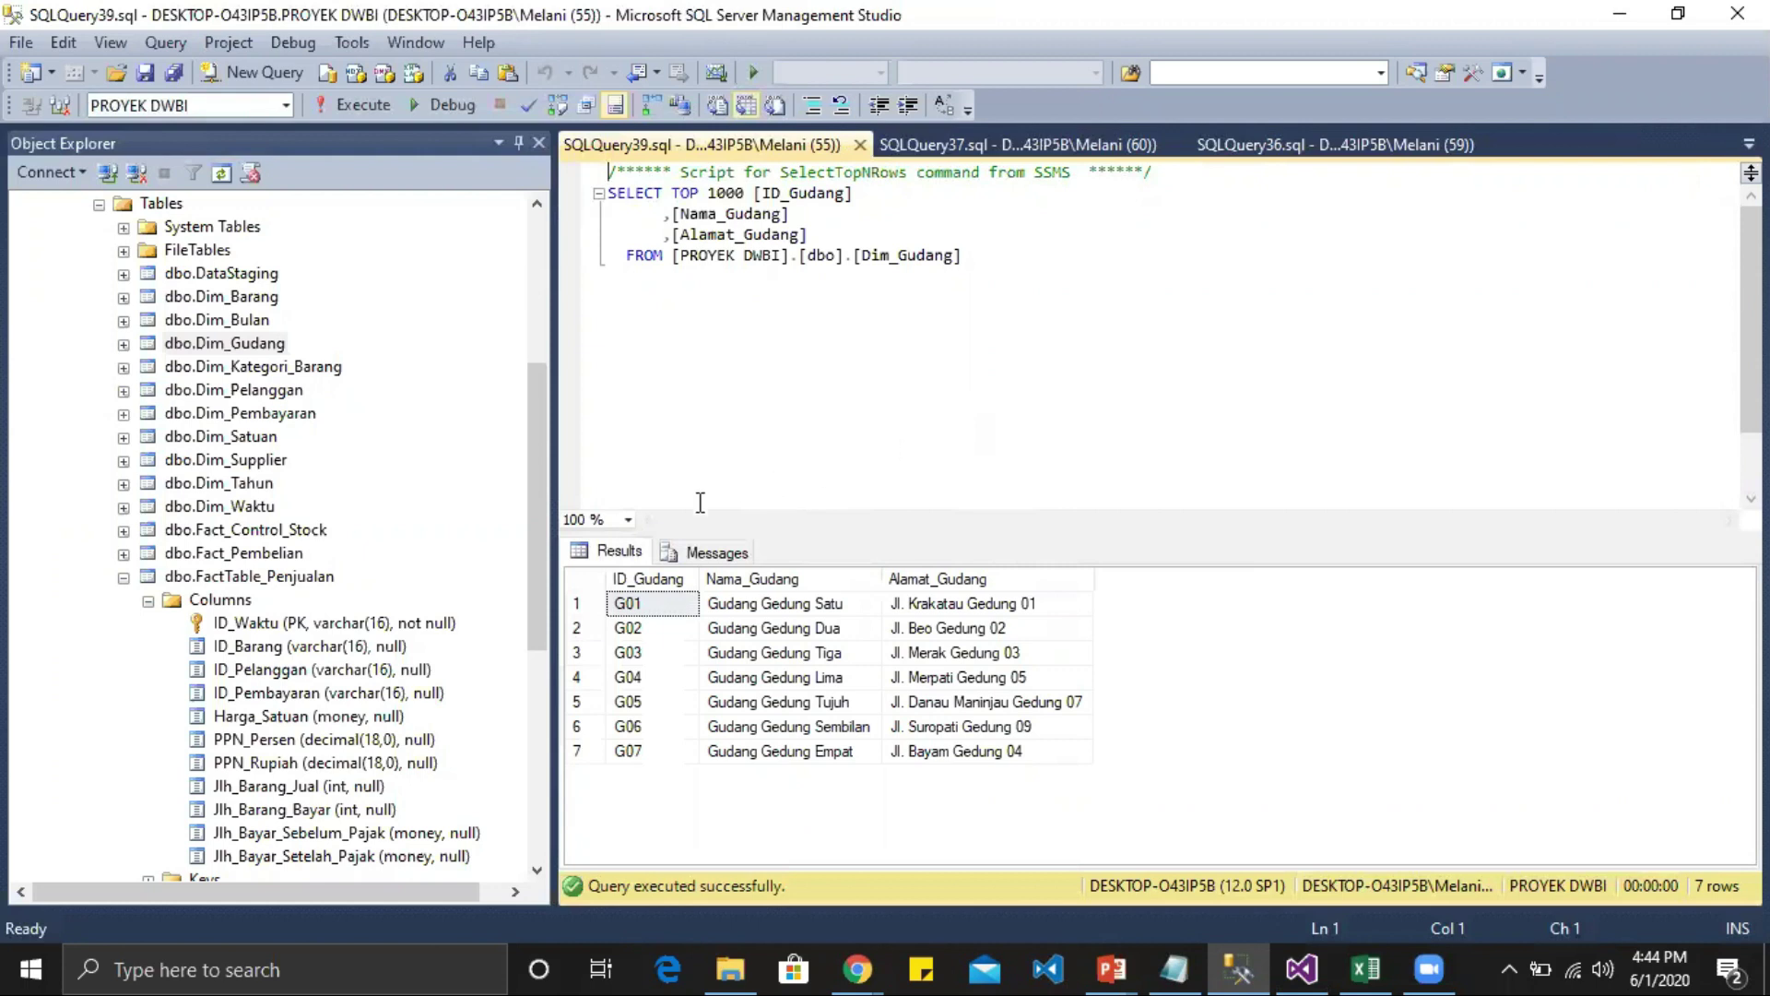
left_click(283, 532)
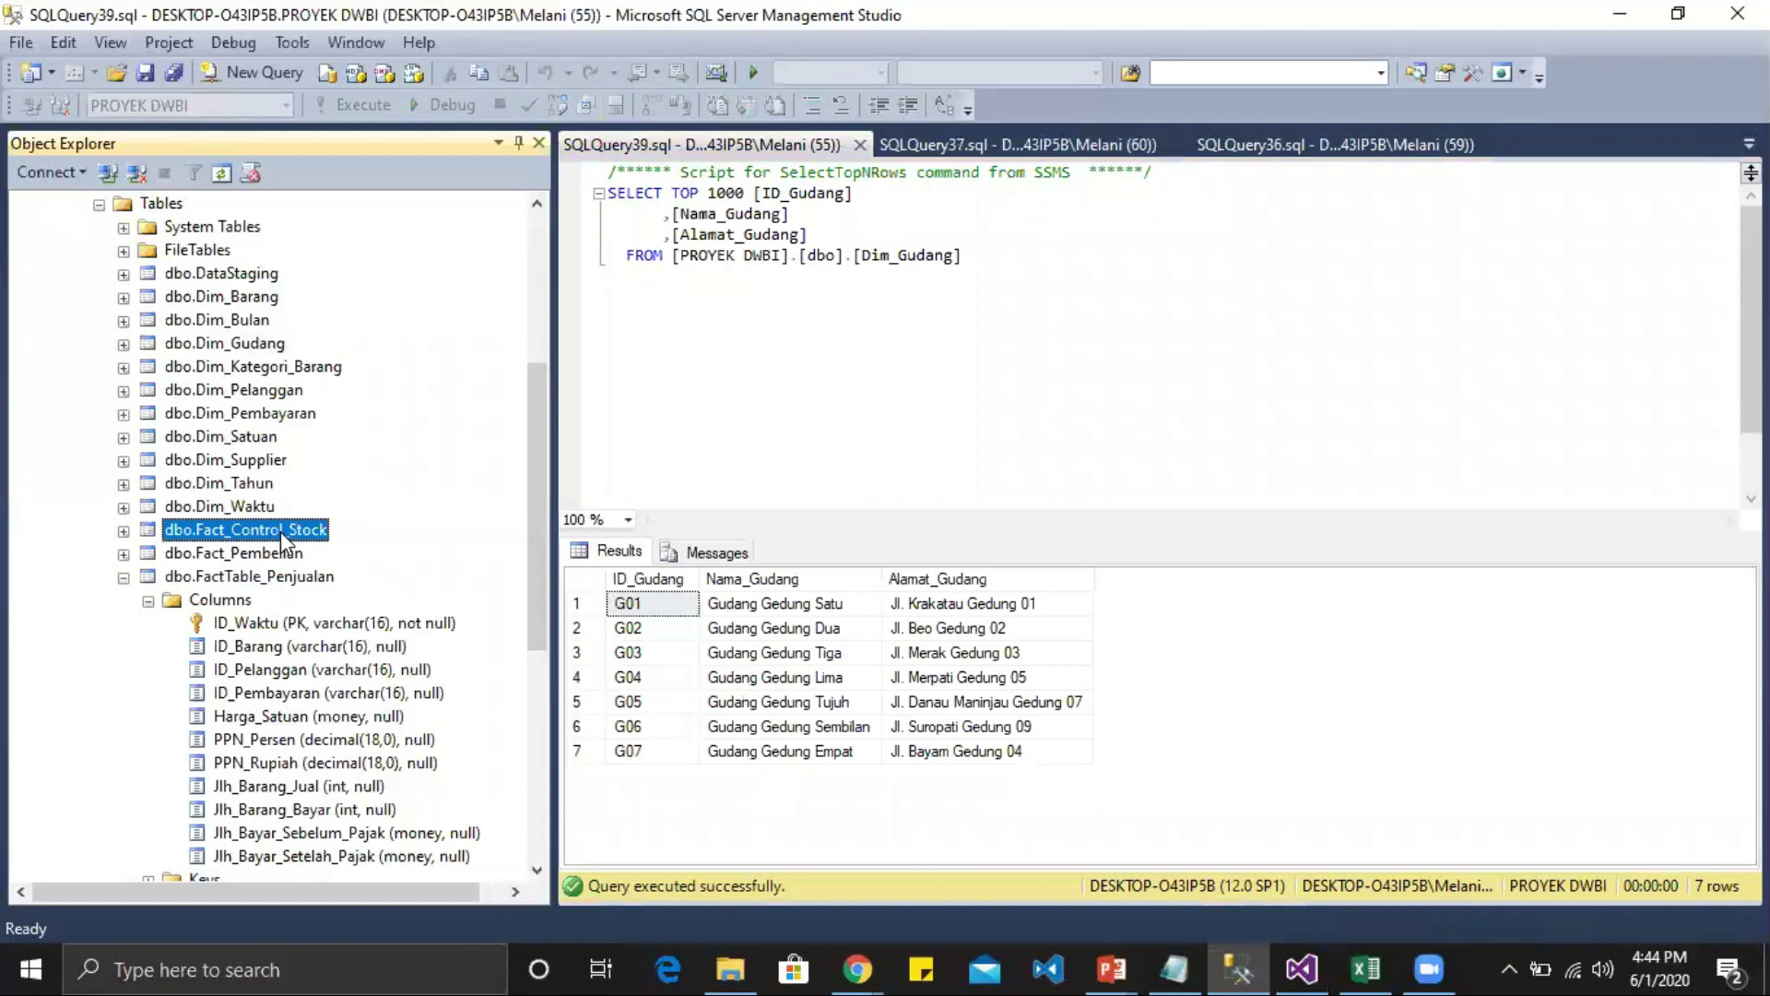
right_click(282, 540)
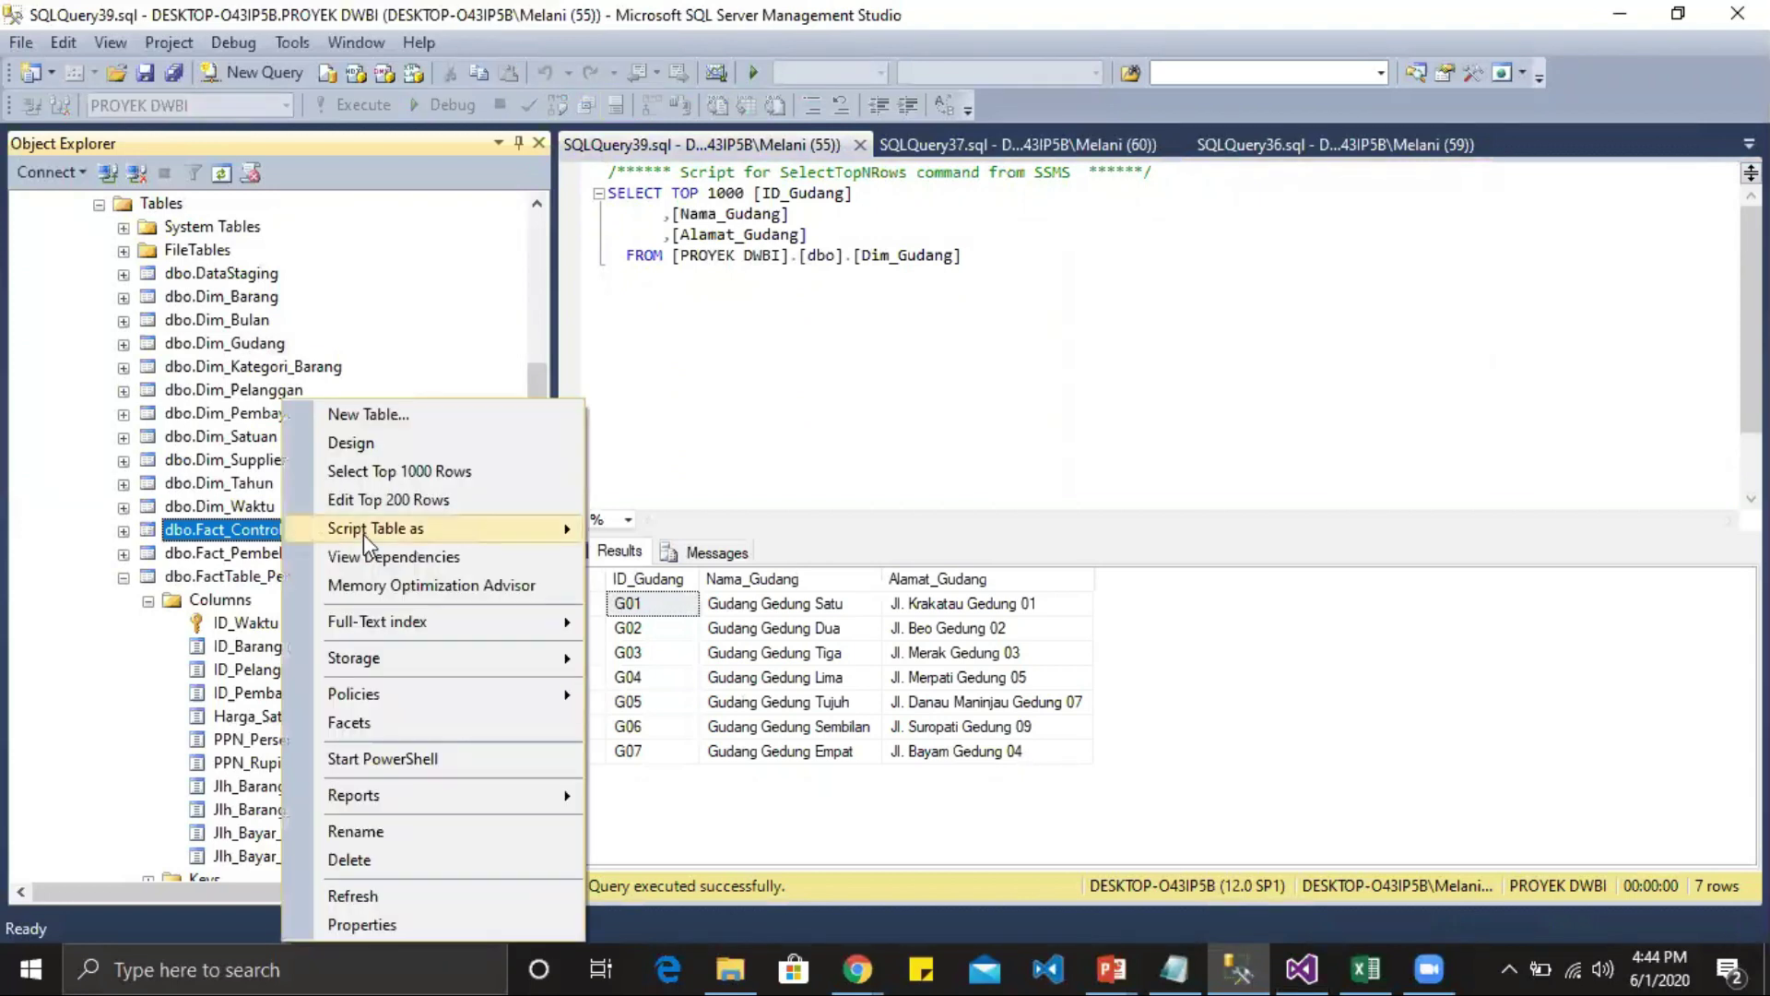
left_click(396, 474)
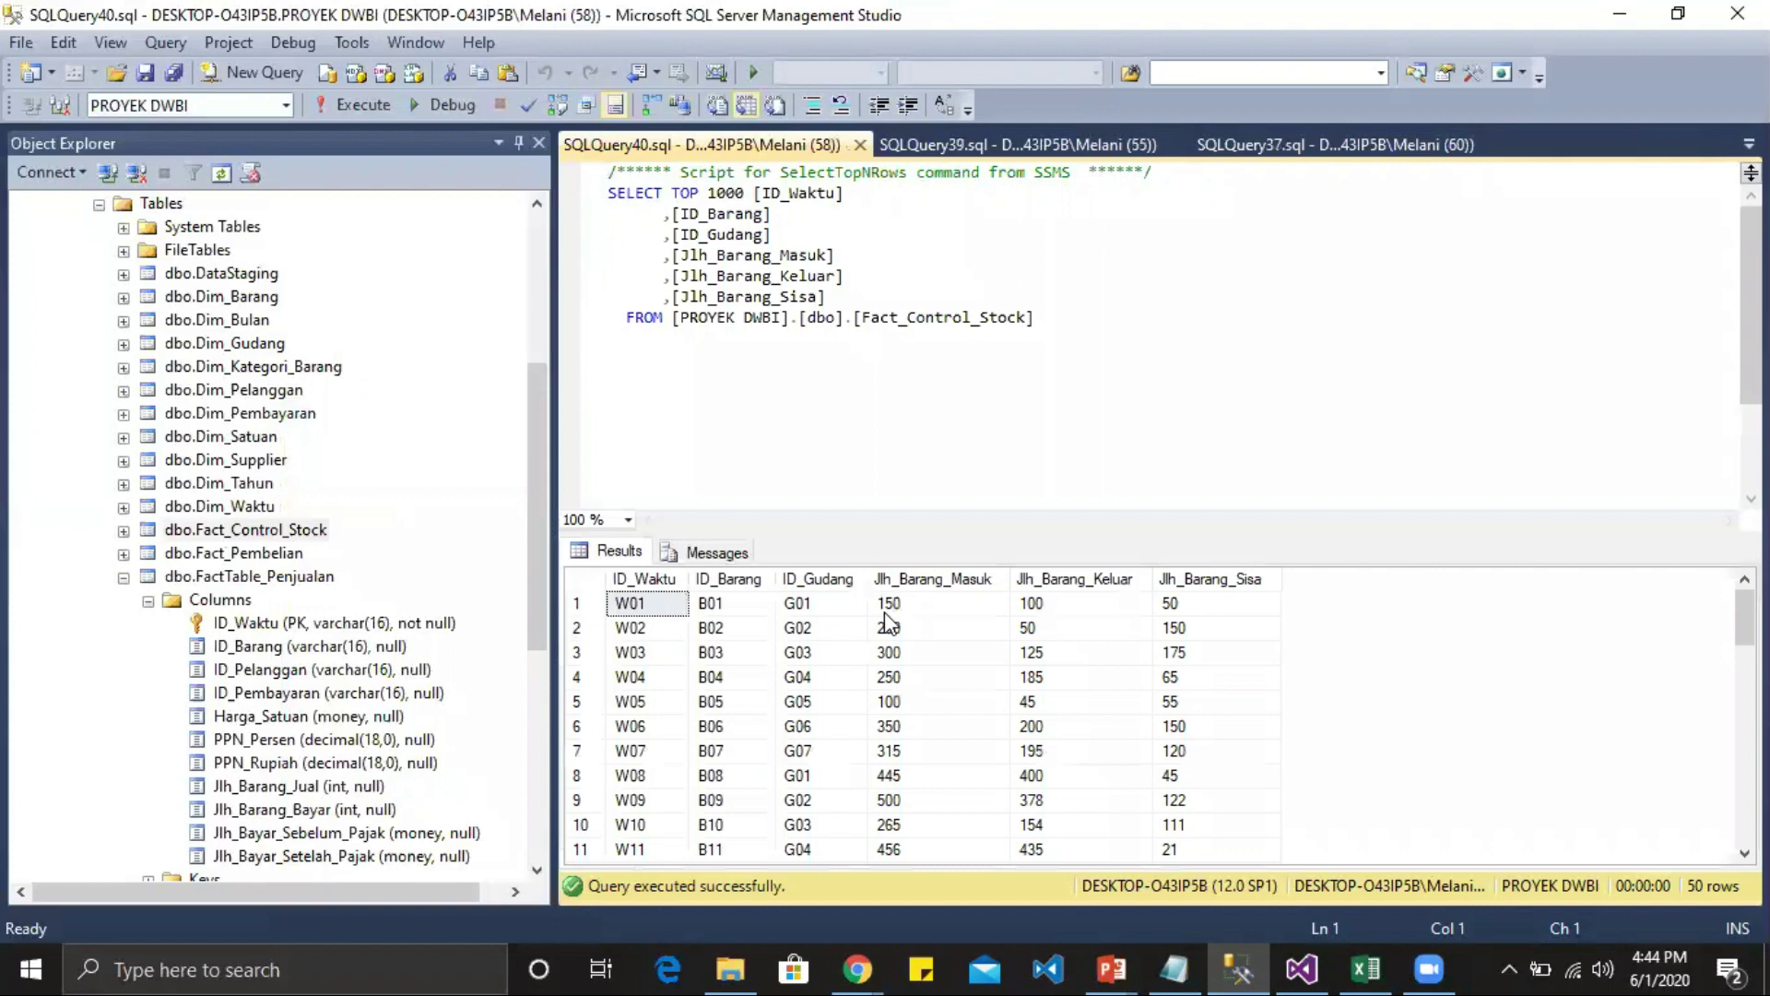
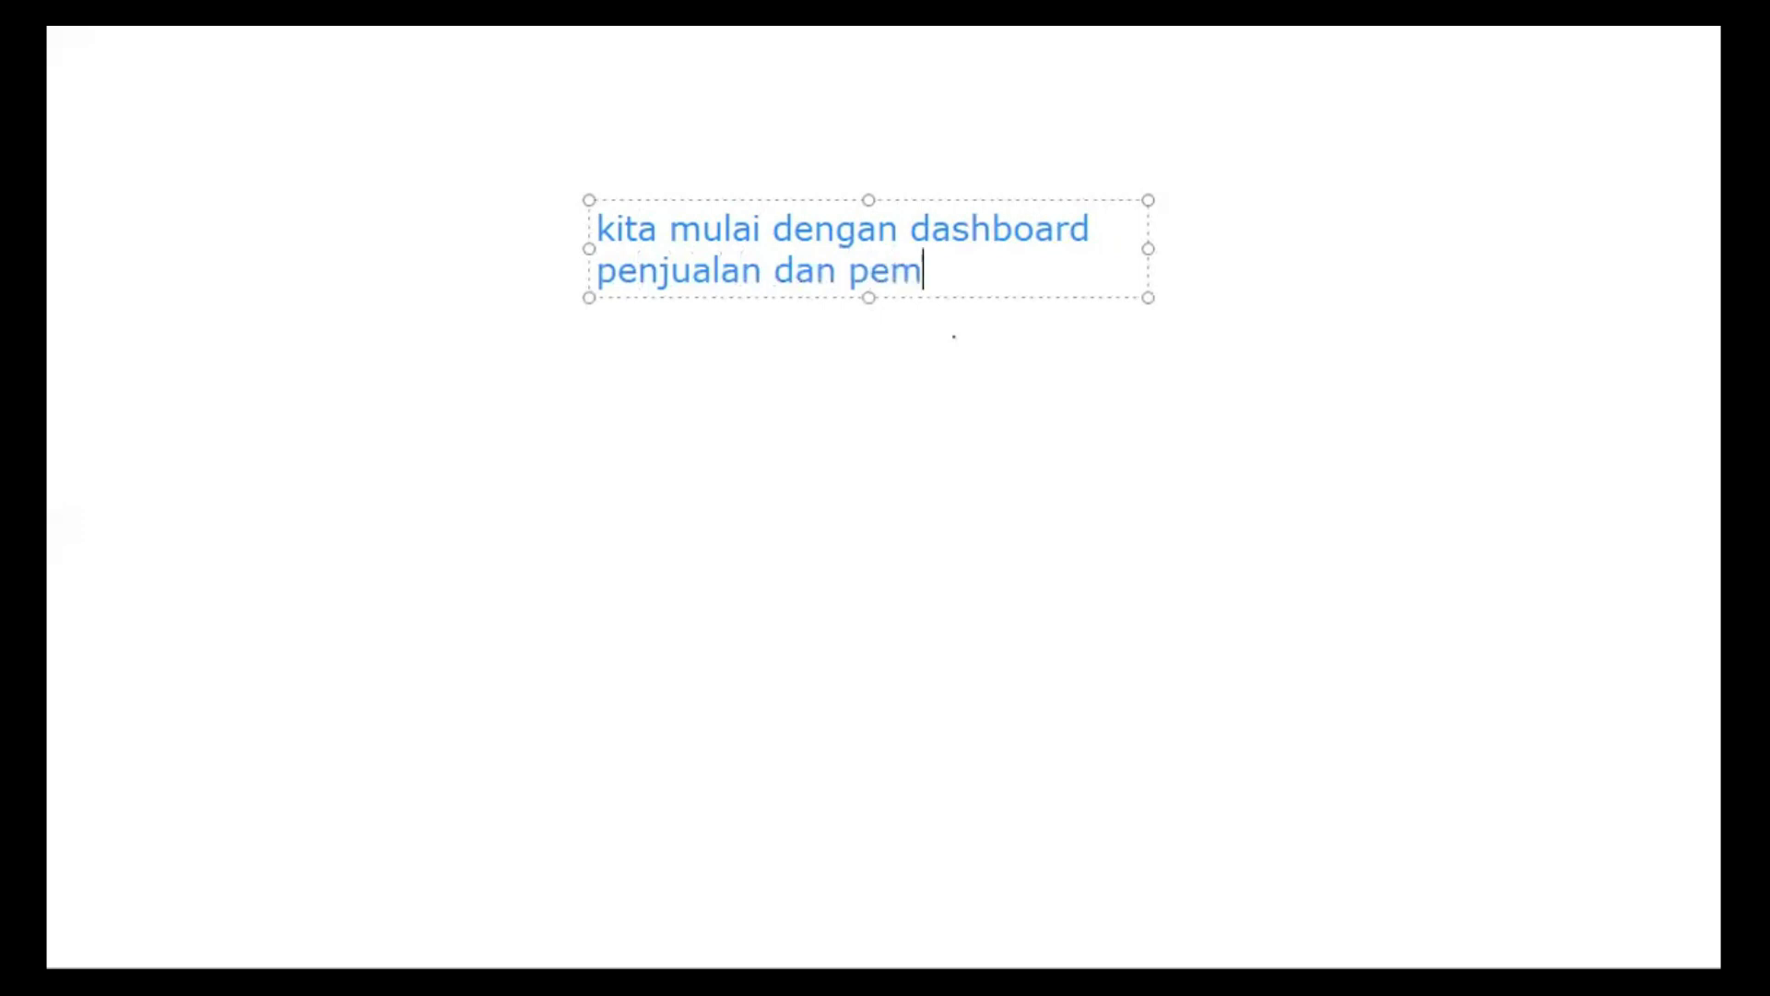
Step: Complete the whiteboard text box so it reads "kita mulai dengan dashboard penjualan dan pembelian pada koperasi XYZ"
type("p")
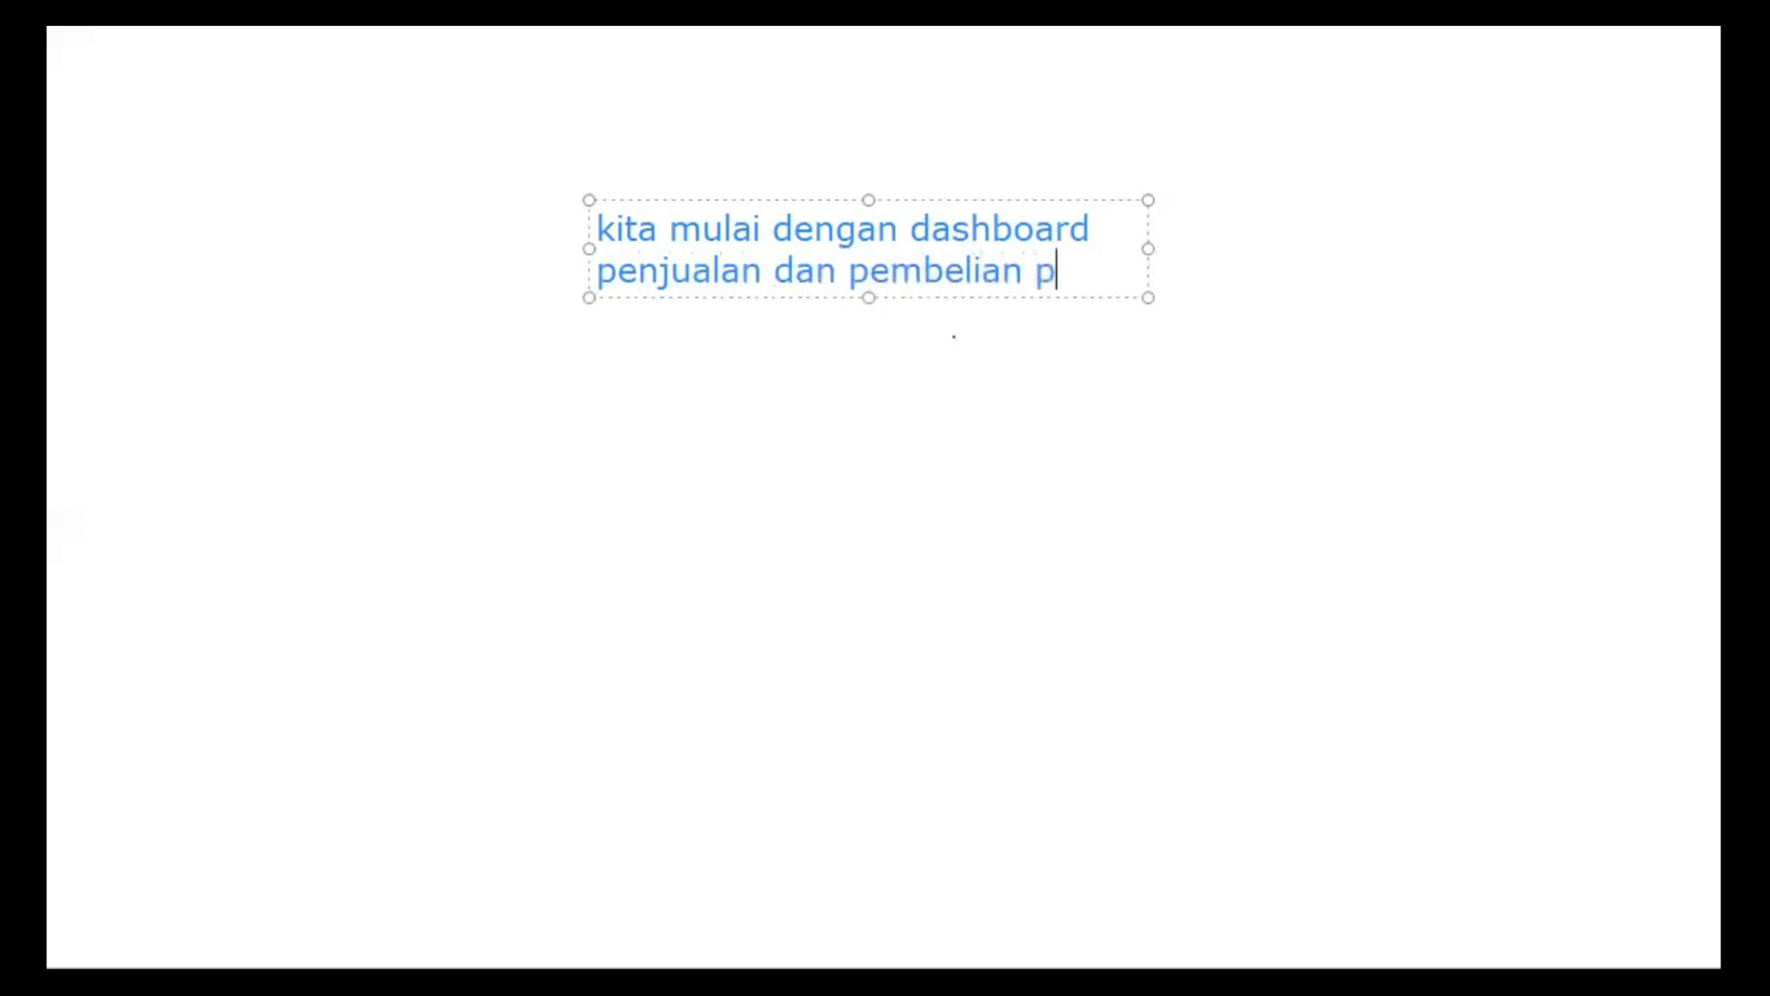
type("ada koperasi X")
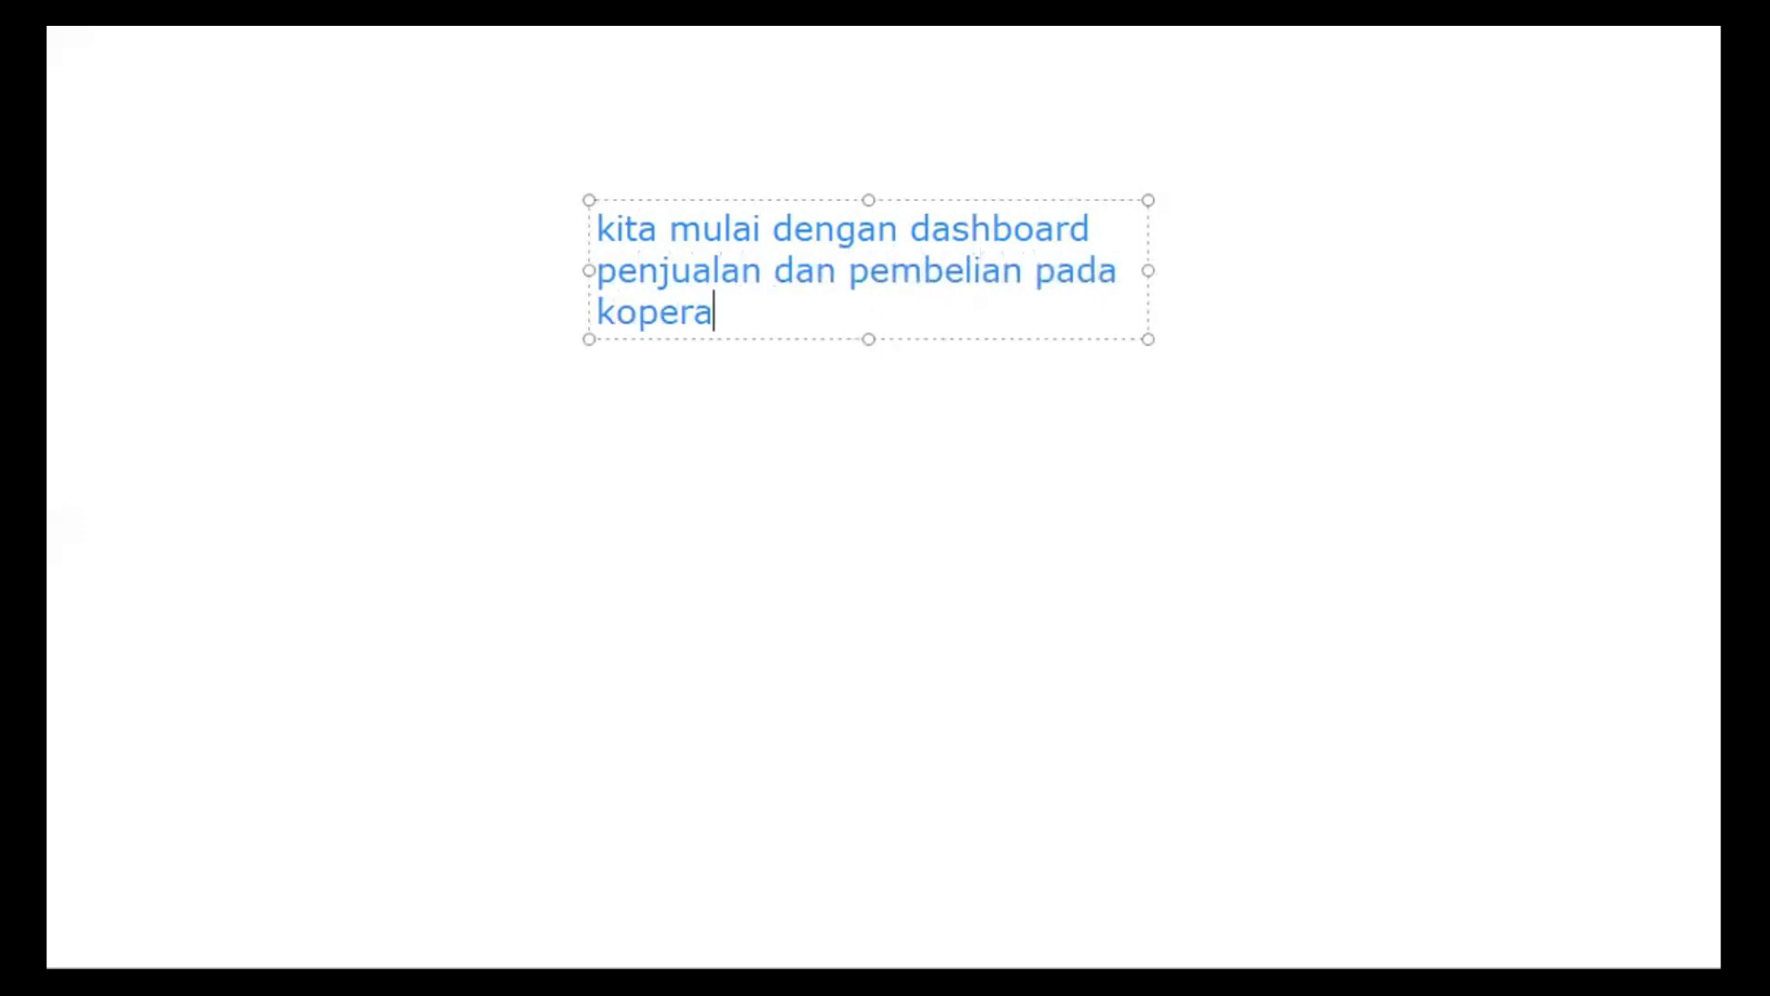
type("YZ")
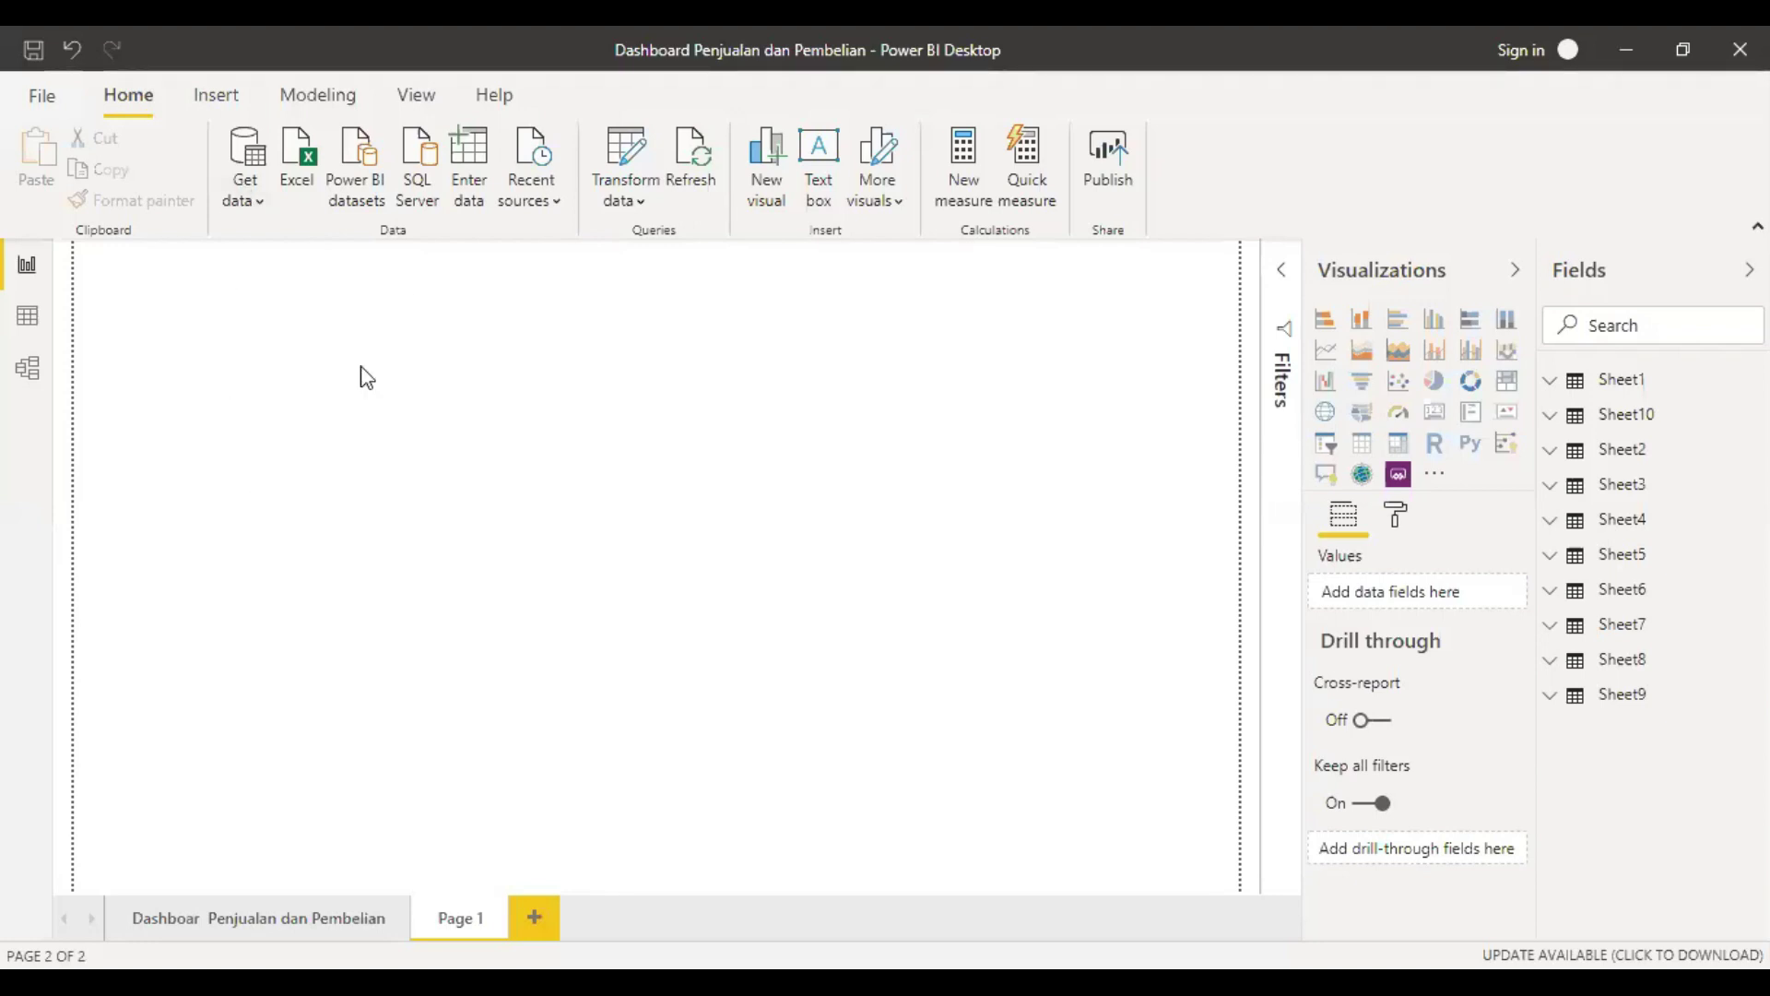
Step: Open the Fact_Pembelian workbook from the Data Excel project folder as an Excel data source
left_click(254, 179)
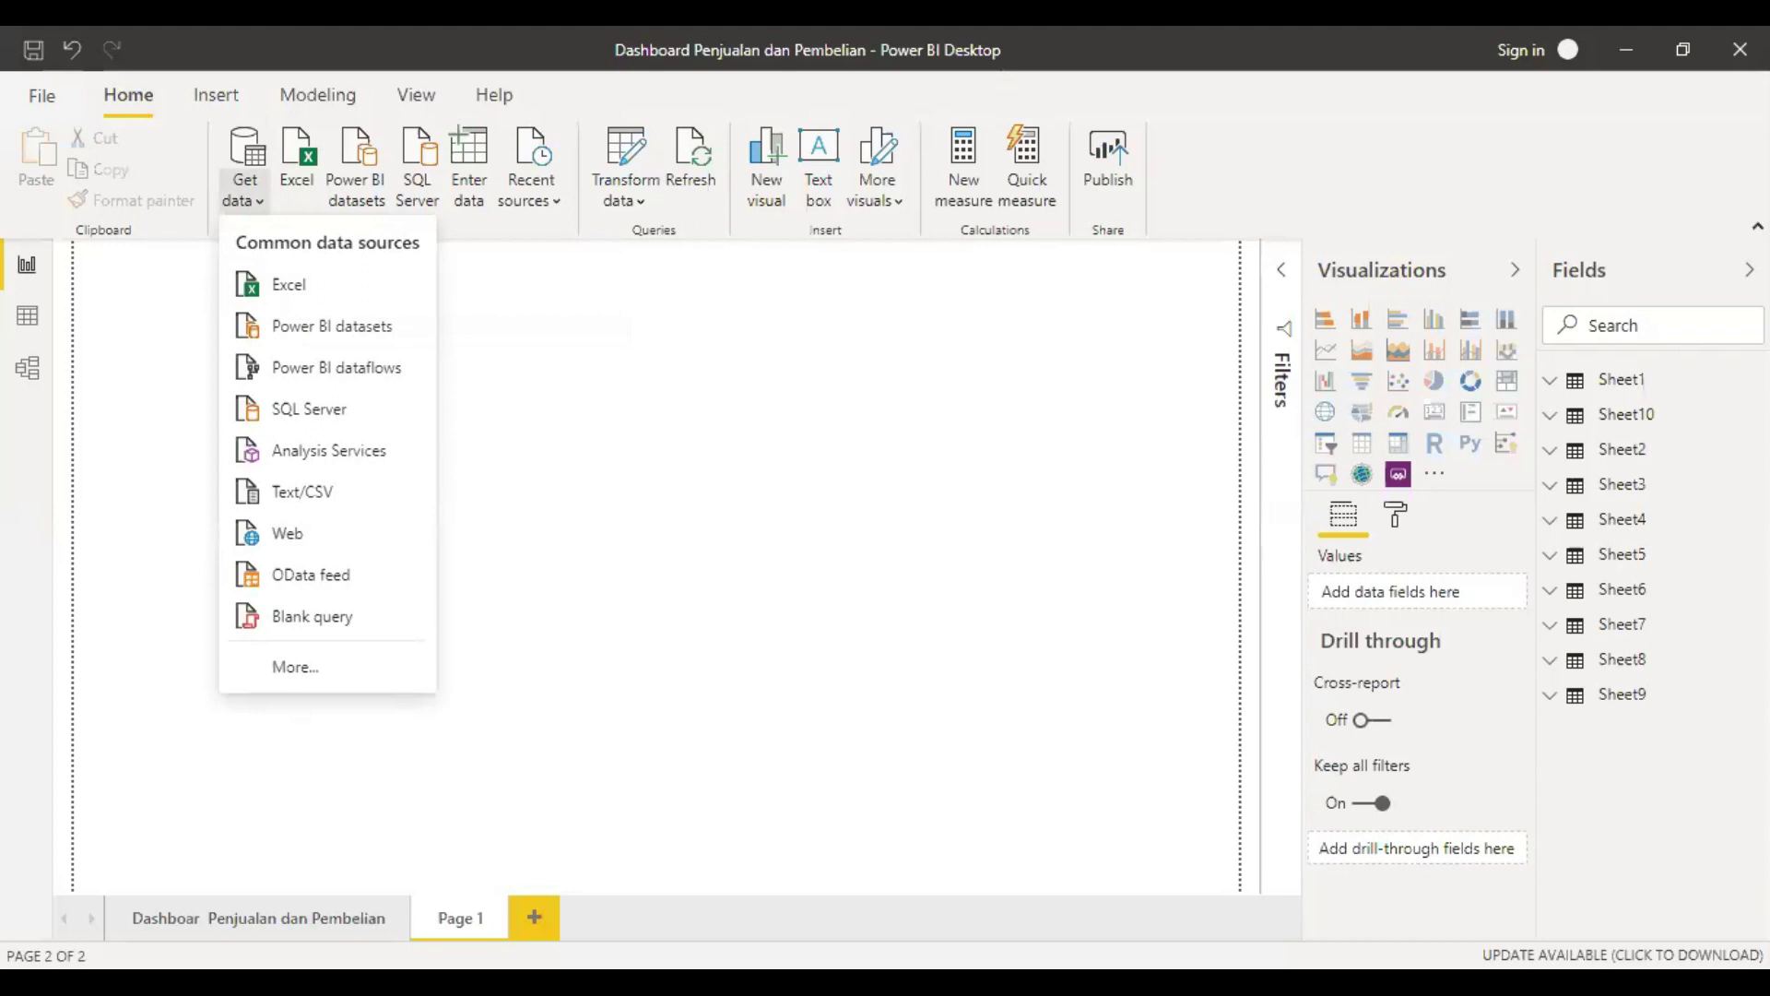
left_click(296, 286)
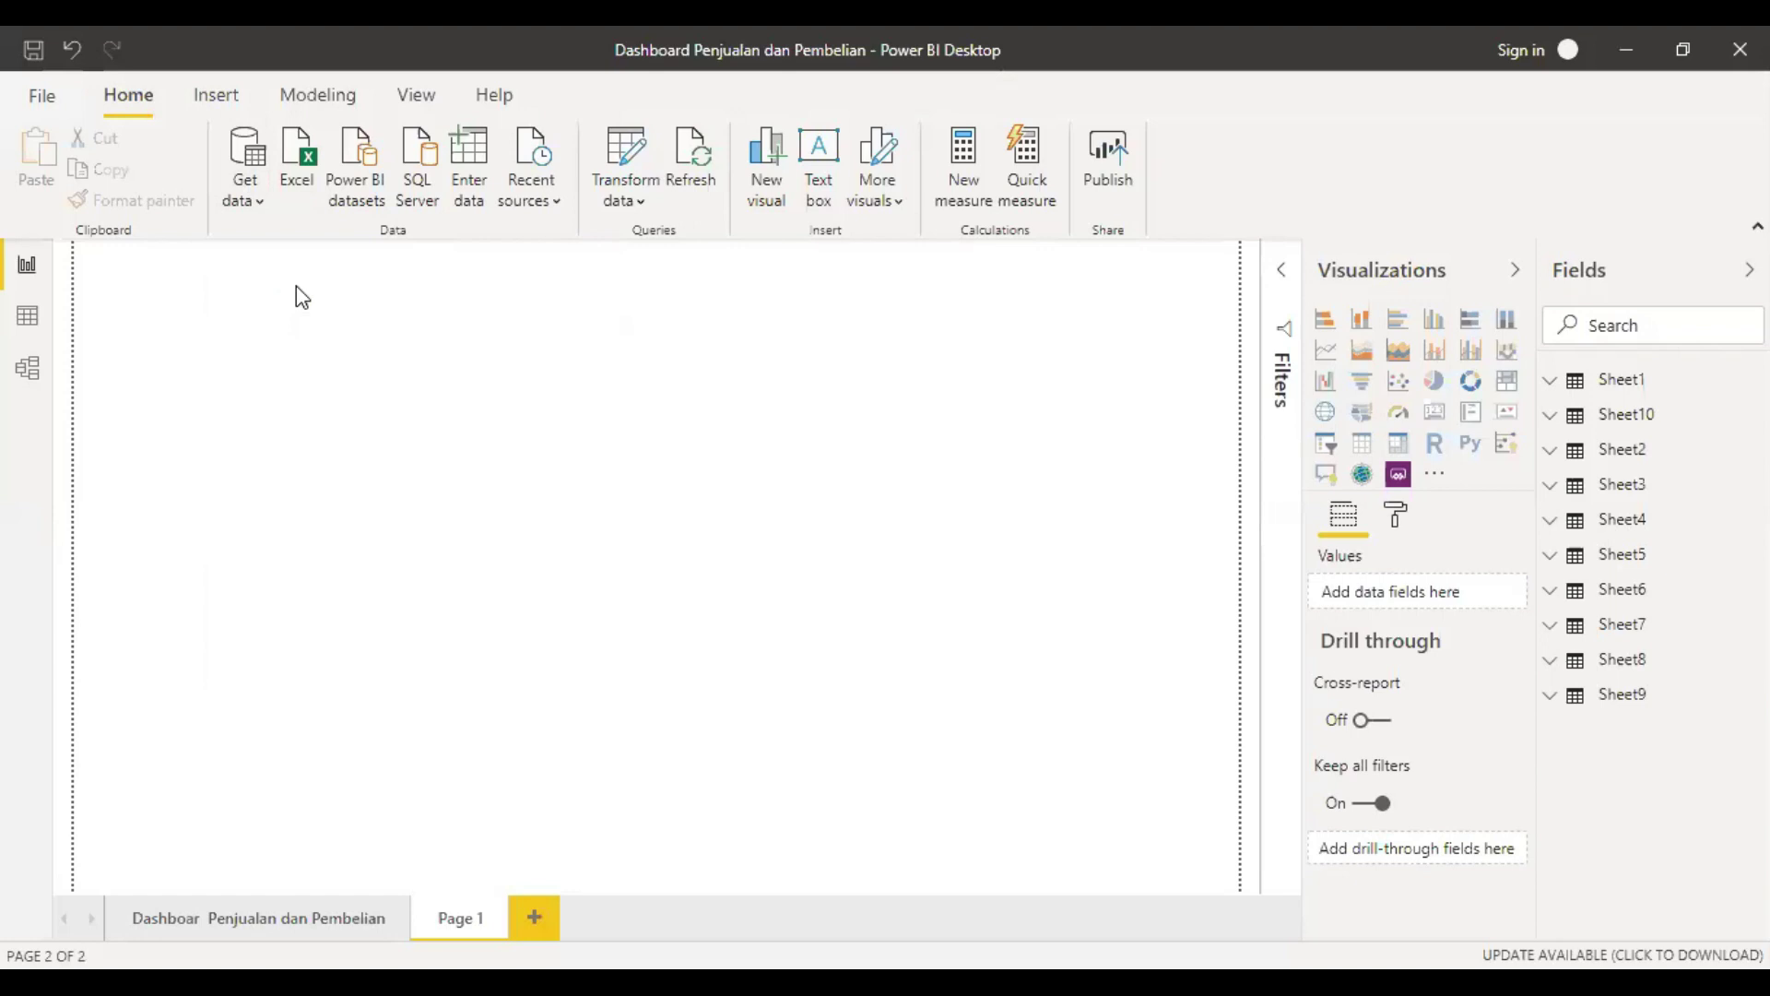
left_click(302, 329)
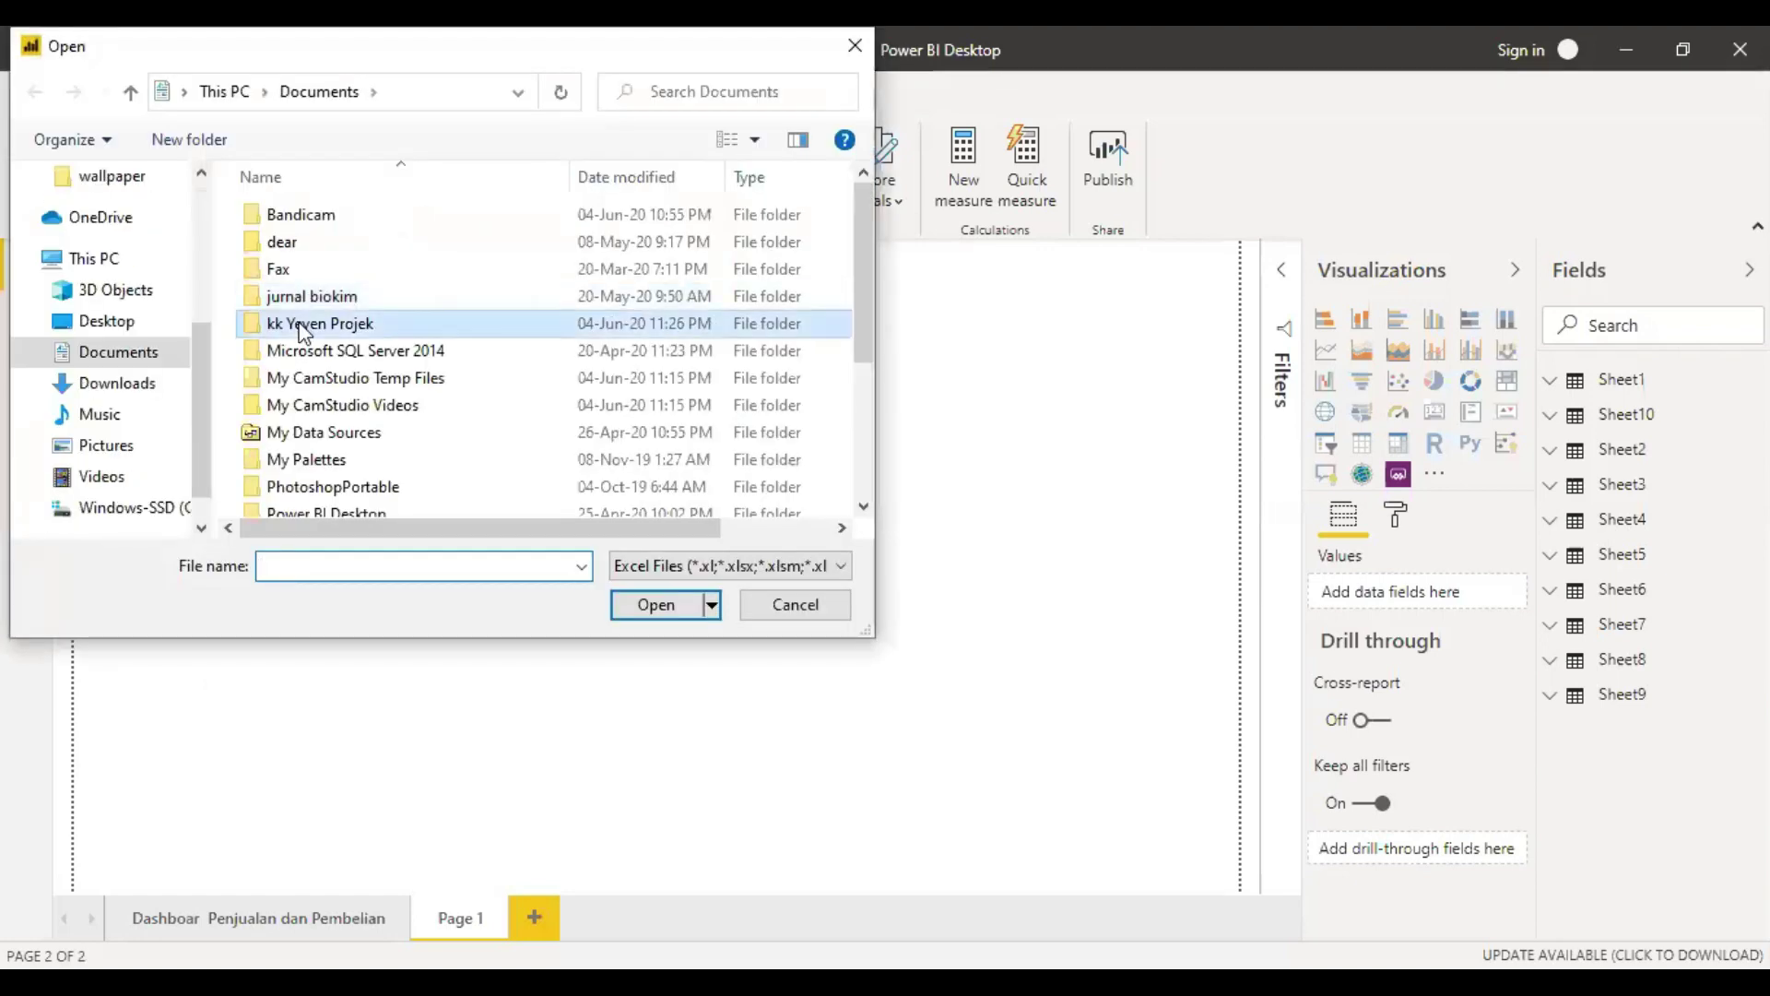
double_click(303, 329)
left_click(307, 219)
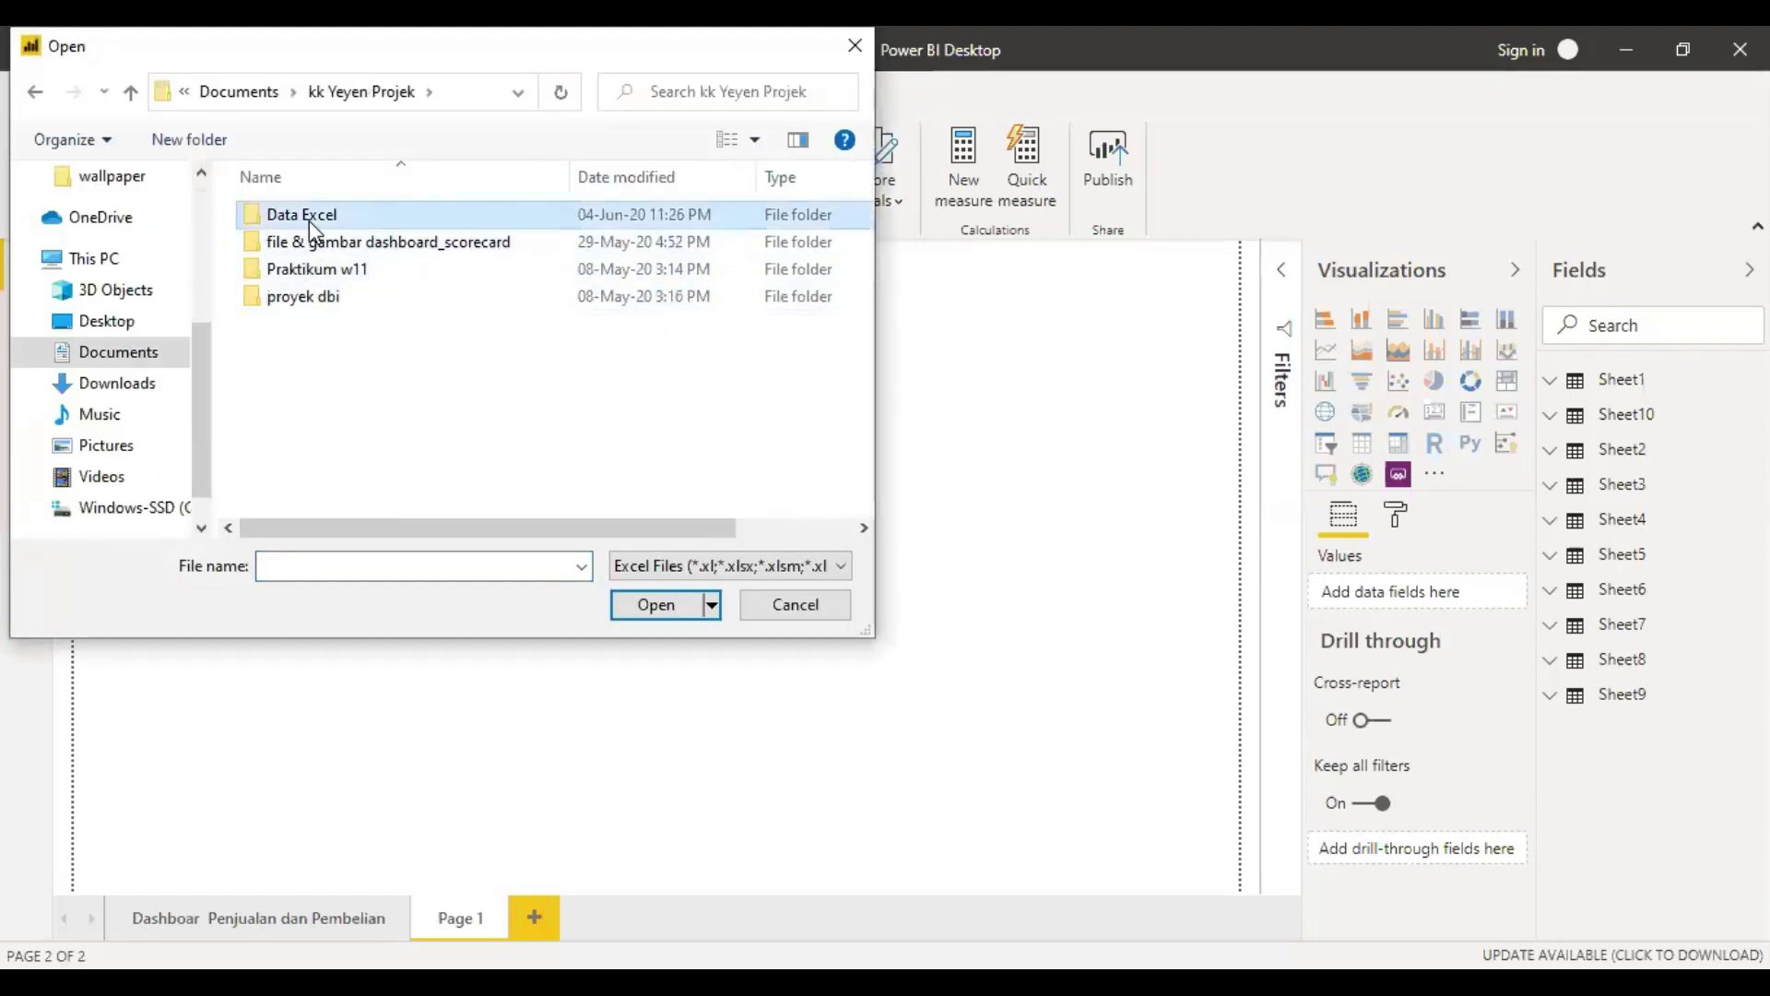
double_click(308, 219)
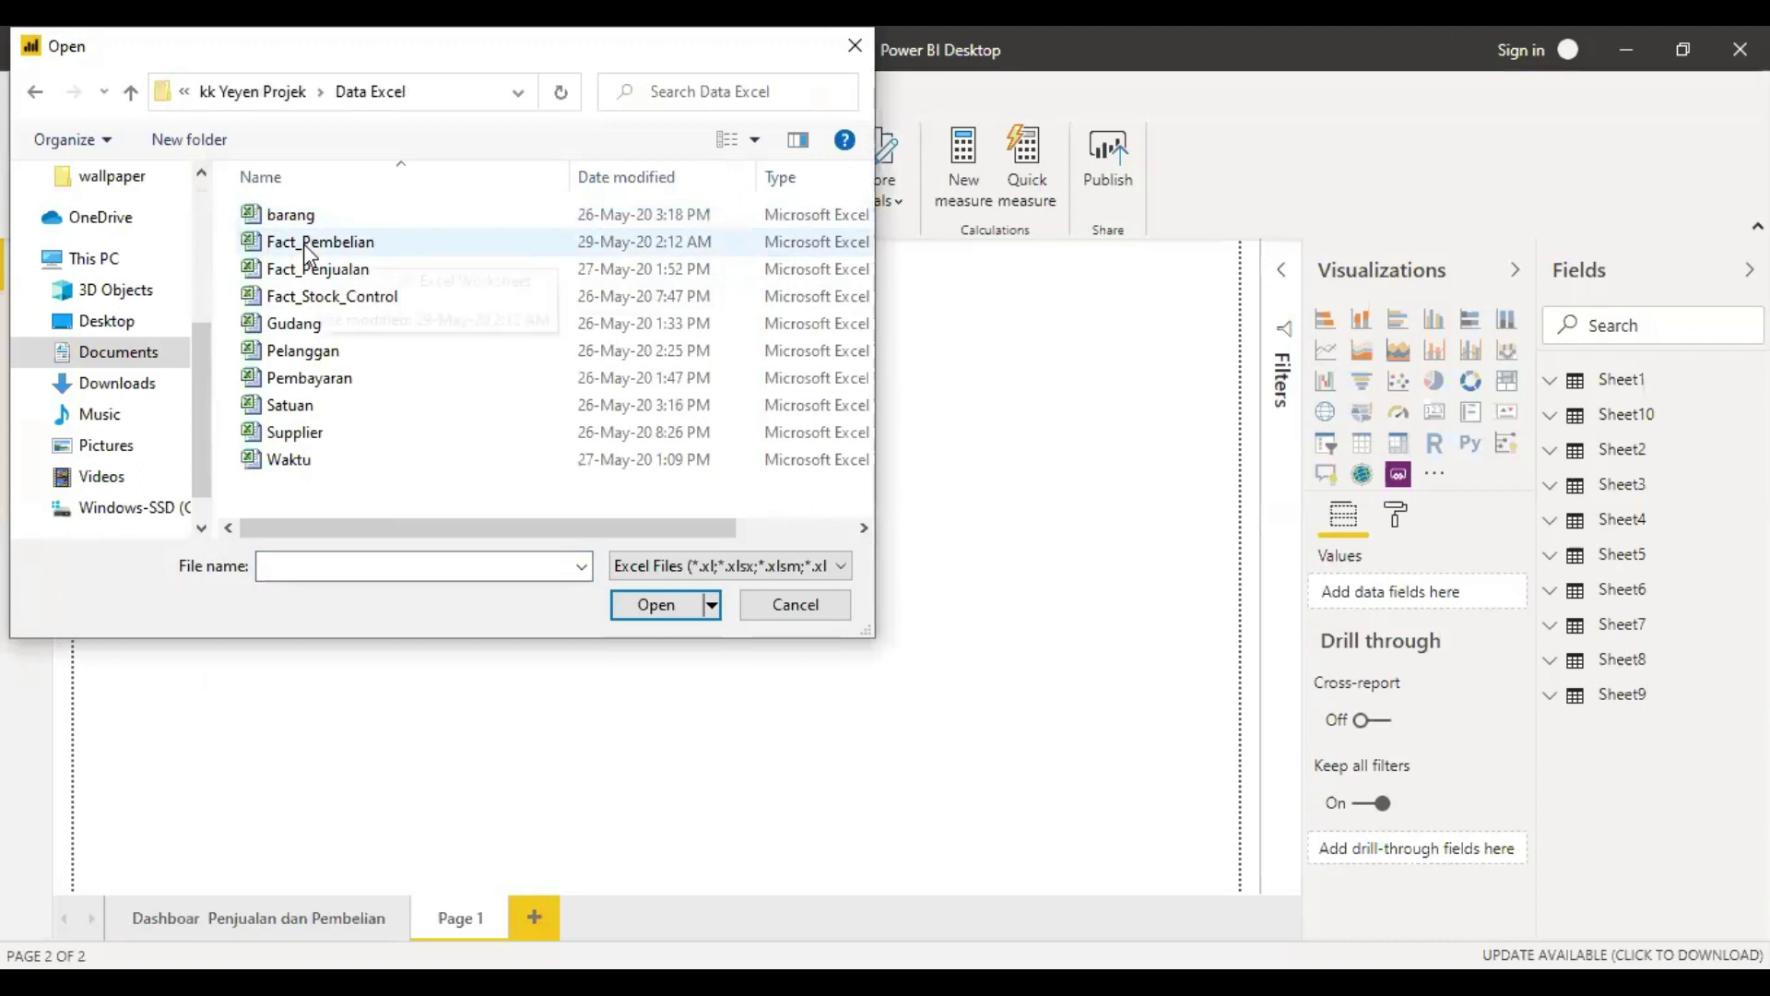
left_click(303, 243)
left_click(652, 608)
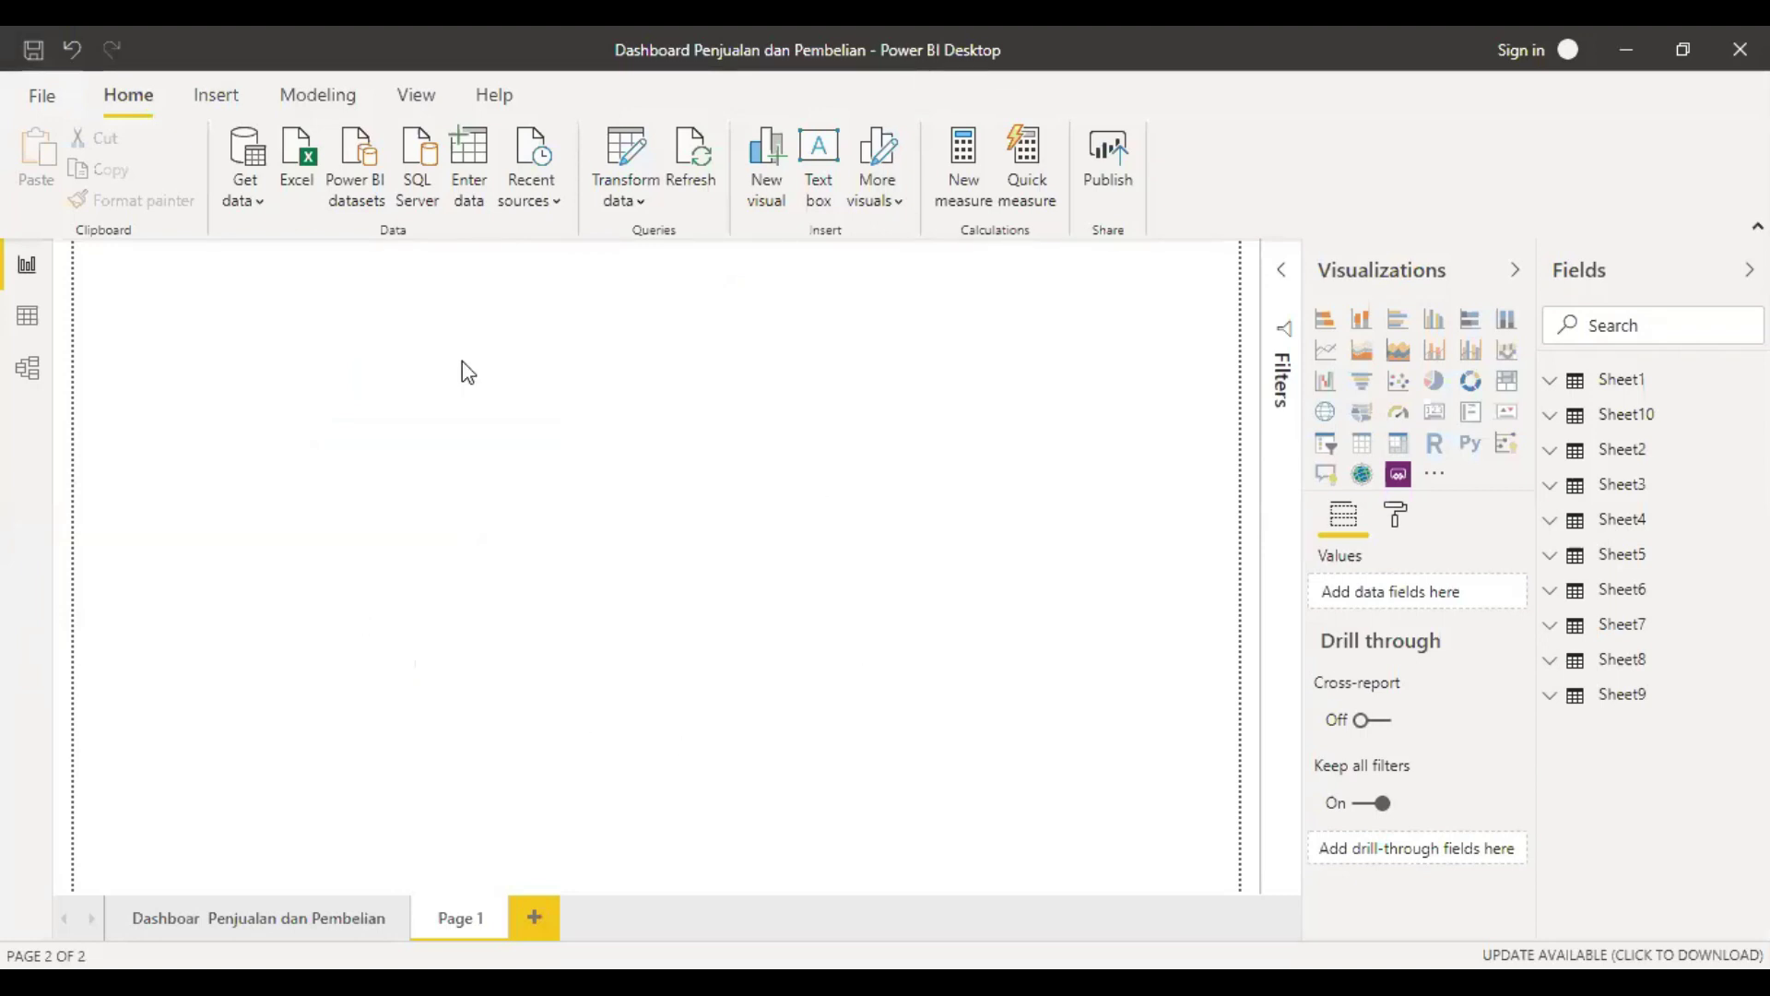
left_click(259, 198)
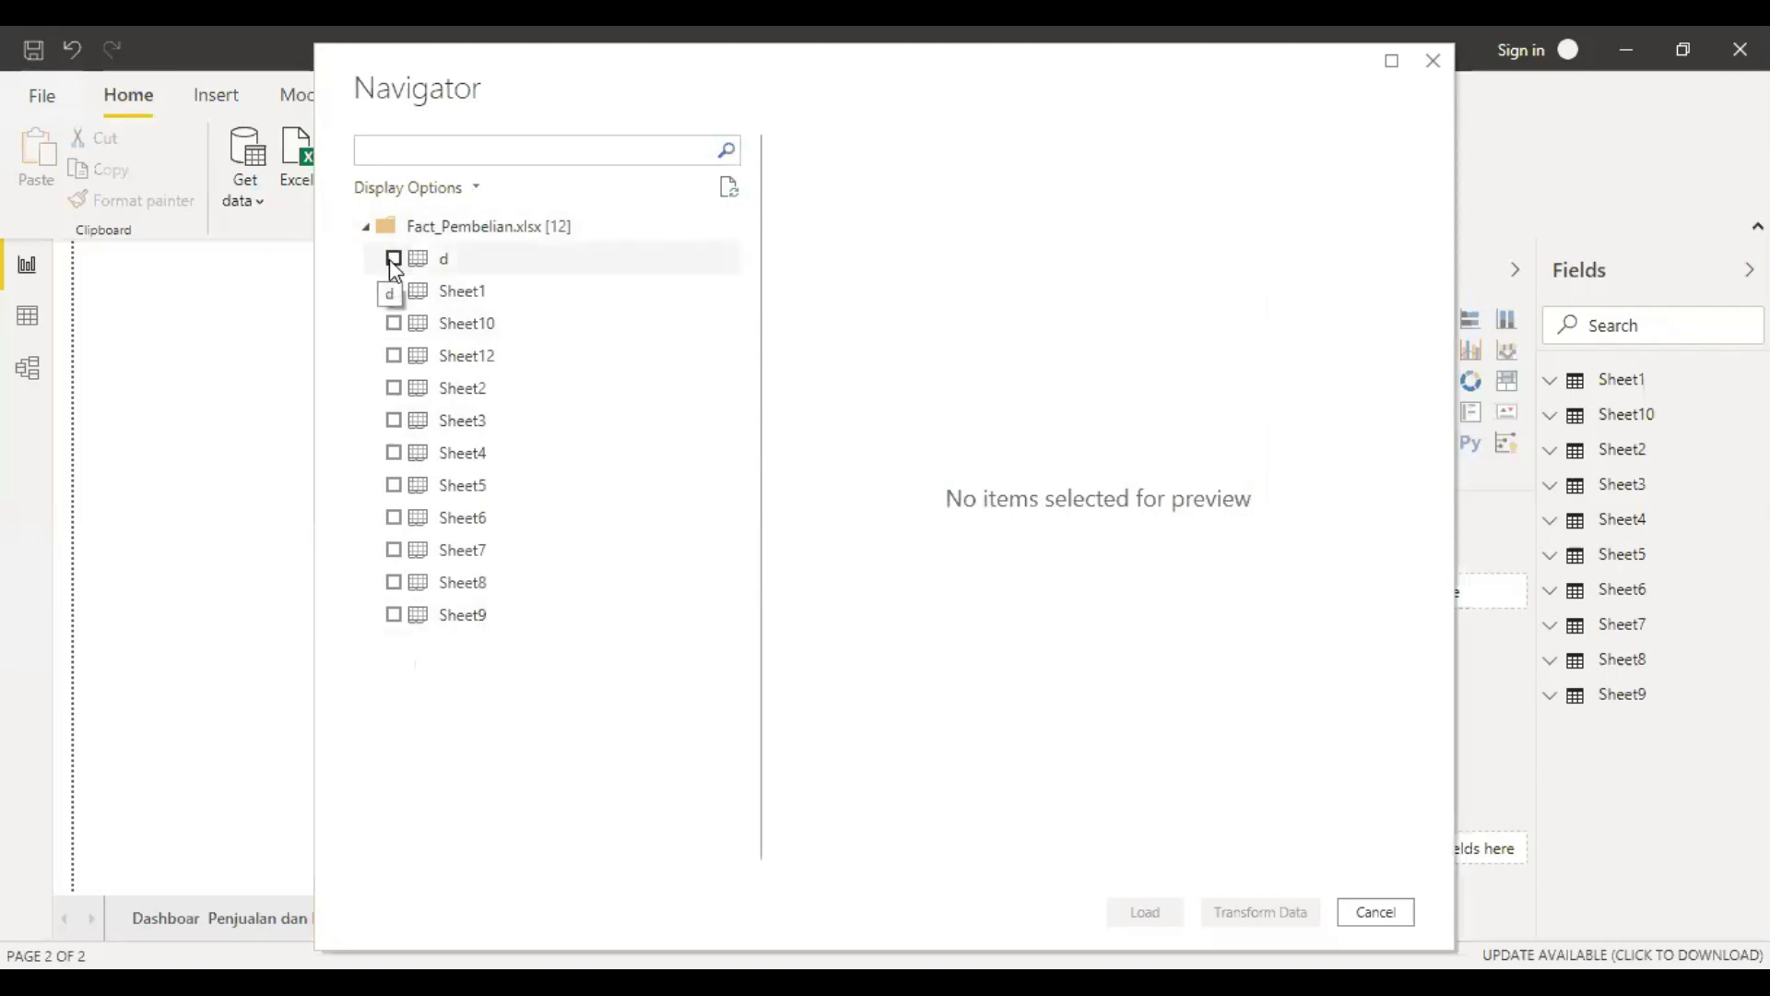
Step: Select Sheet1 through Sheet10 and Sheet12 of Fact_Pembelian.xlsx for import, leaving out sheet d
left_click(393, 291)
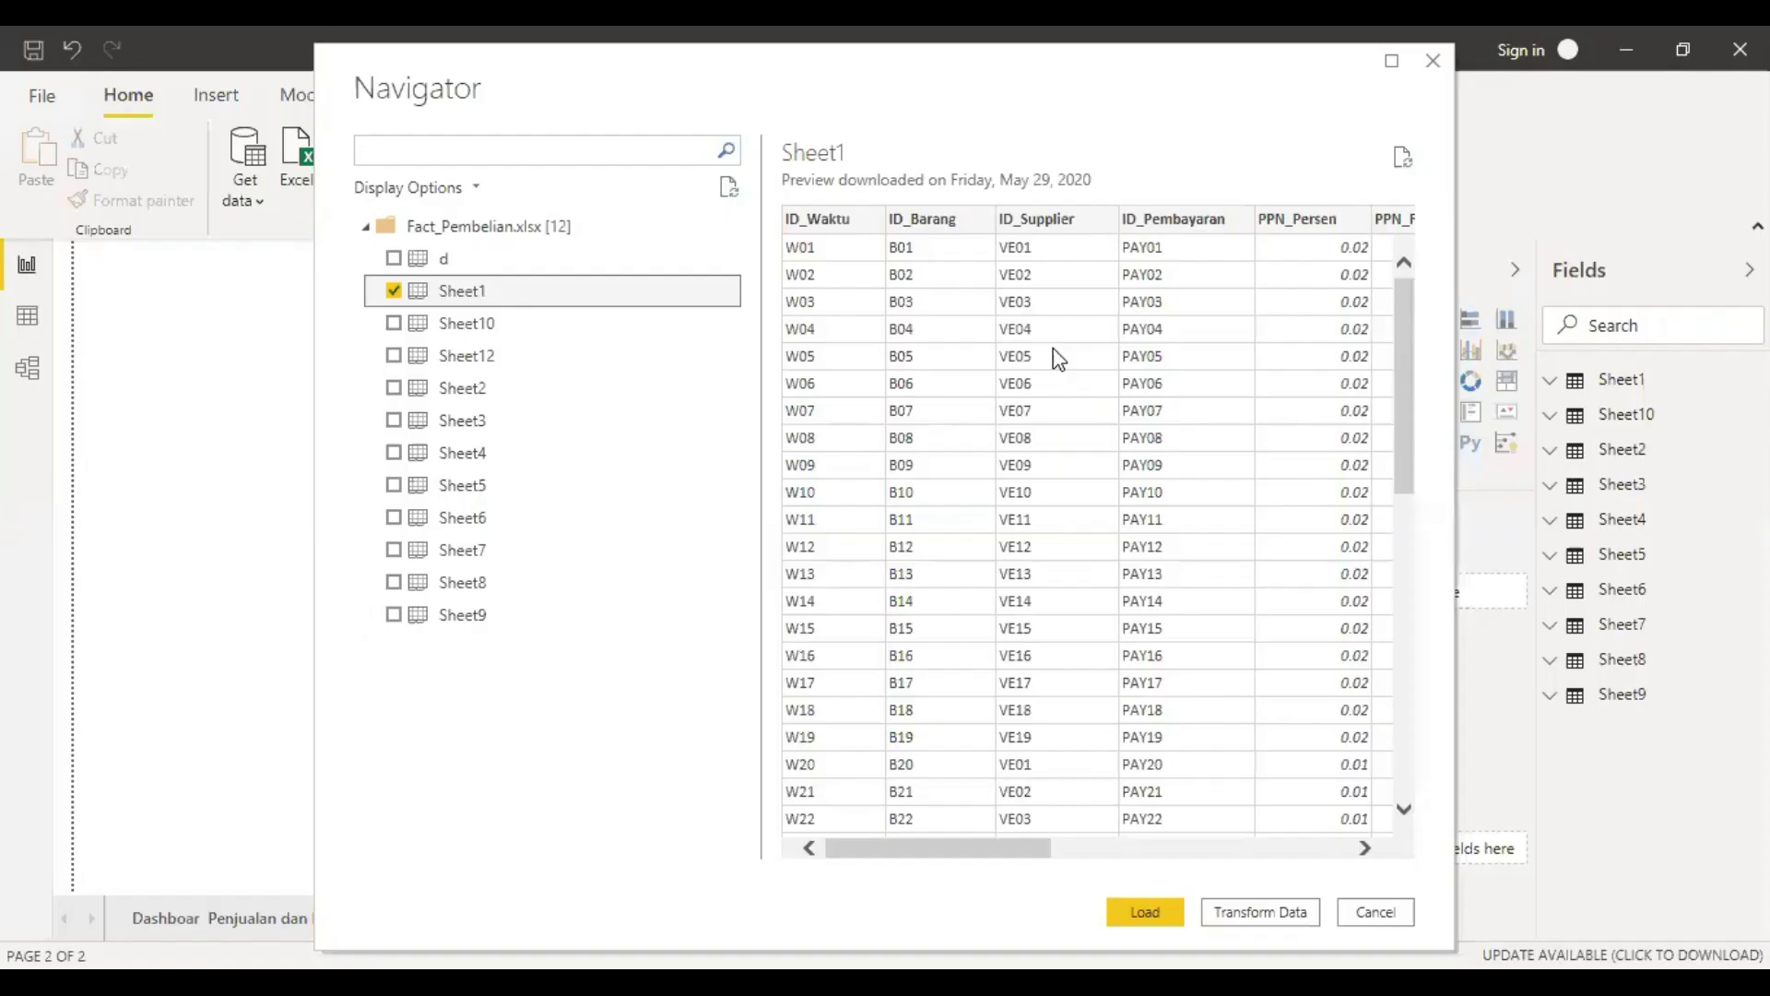
left_click_drag(999, 846, 1327, 889)
left_click_drag(1169, 853, 959, 871)
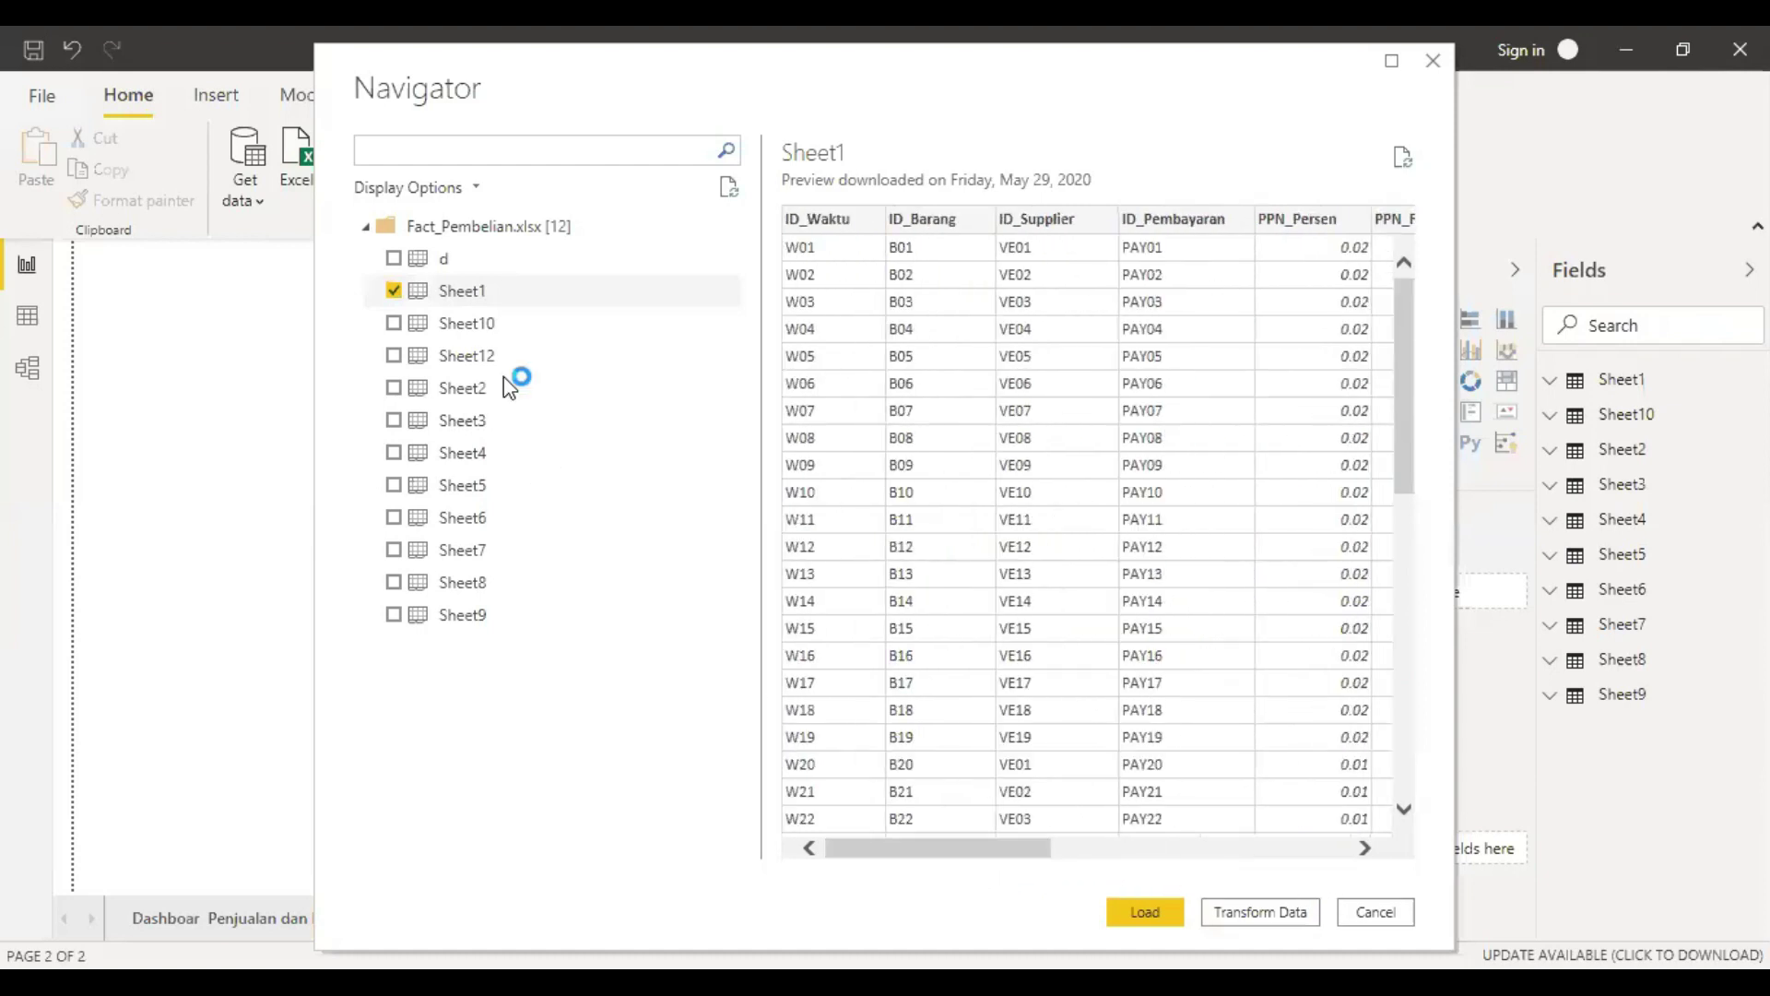
left_click(493, 332)
left_click(394, 323)
left_click(393, 358)
left_click(394, 389)
left_click(393, 420)
left_click(397, 461)
left_click(393, 452)
left_click(393, 485)
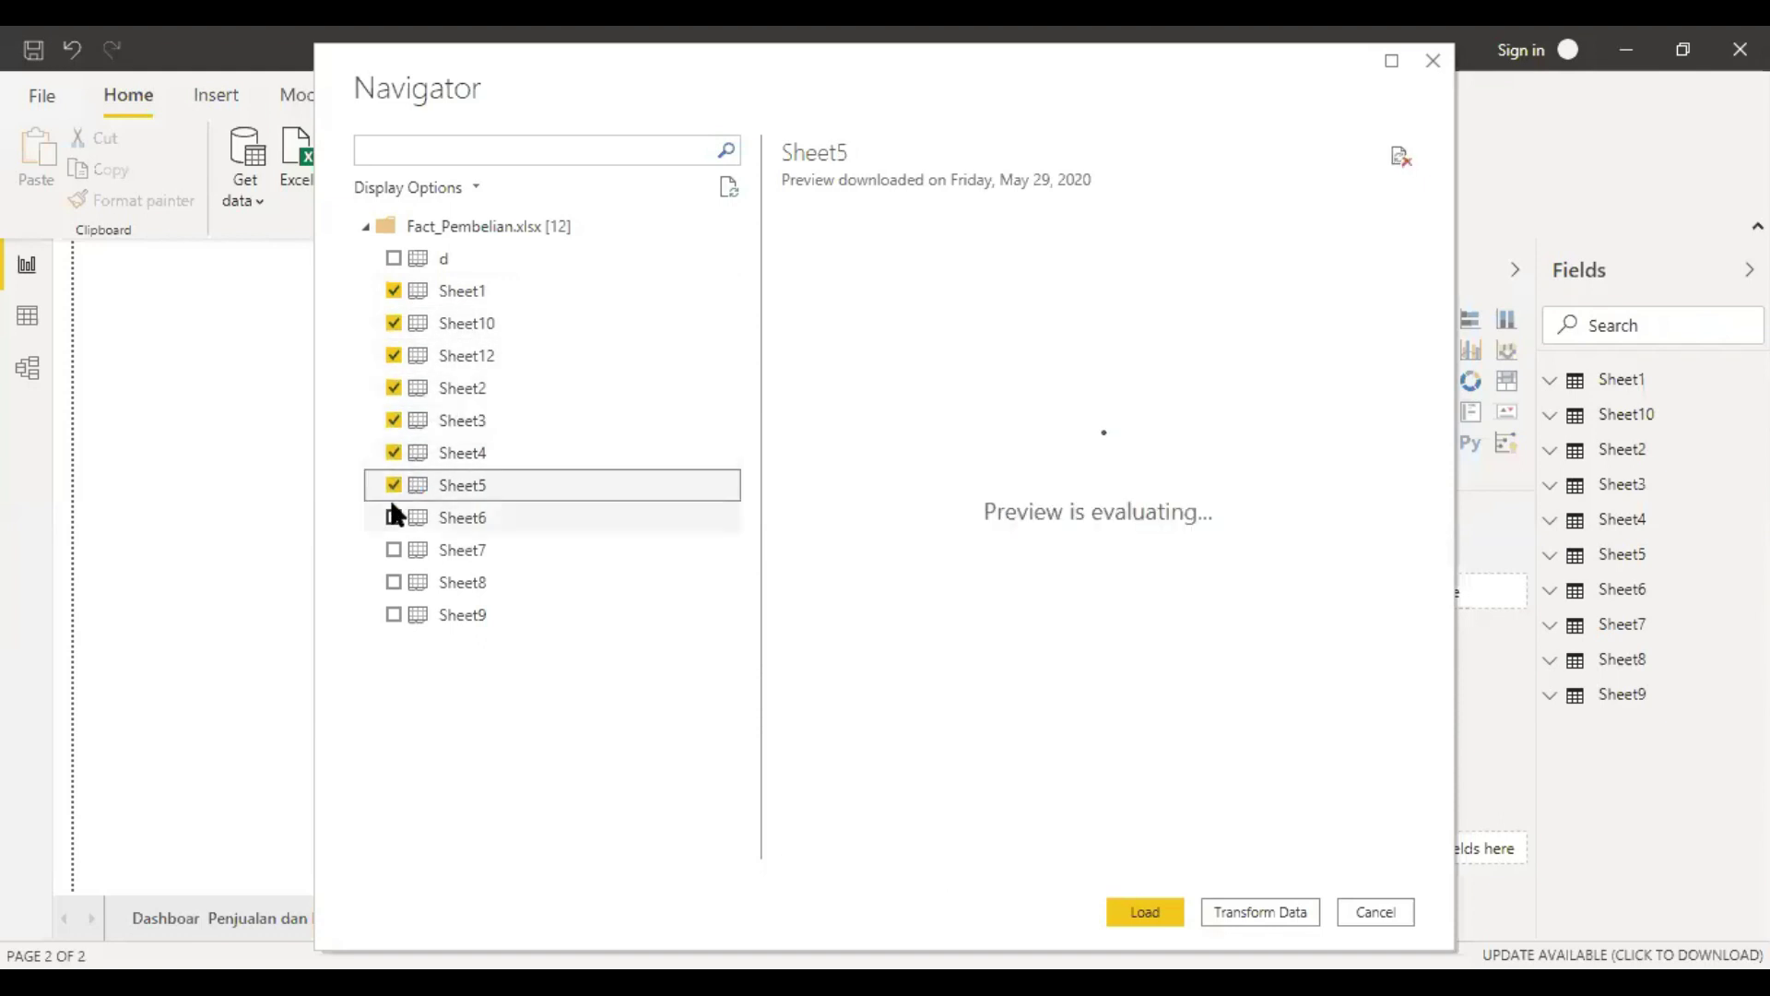
left_click(393, 518)
left_click(394, 550)
left_click(393, 582)
left_click(394, 614)
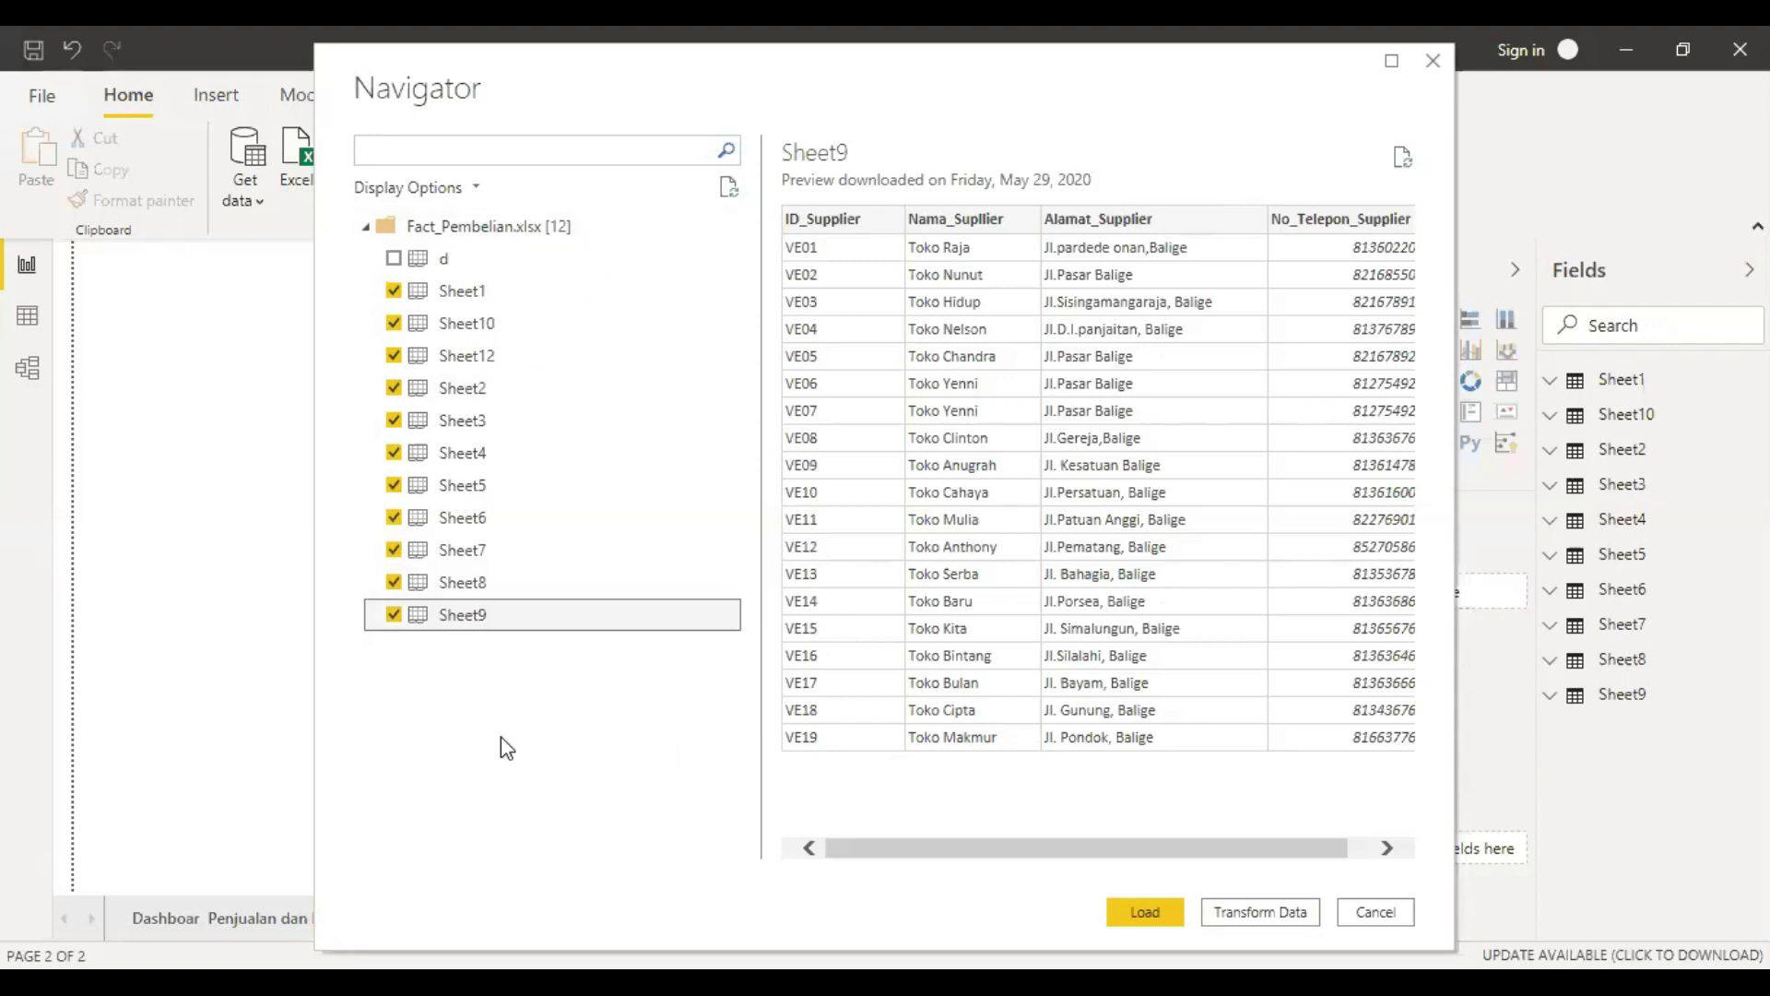
Step: Load the selected Fact_Pembelian sheets and apply the pending query changes
left_click(1173, 915)
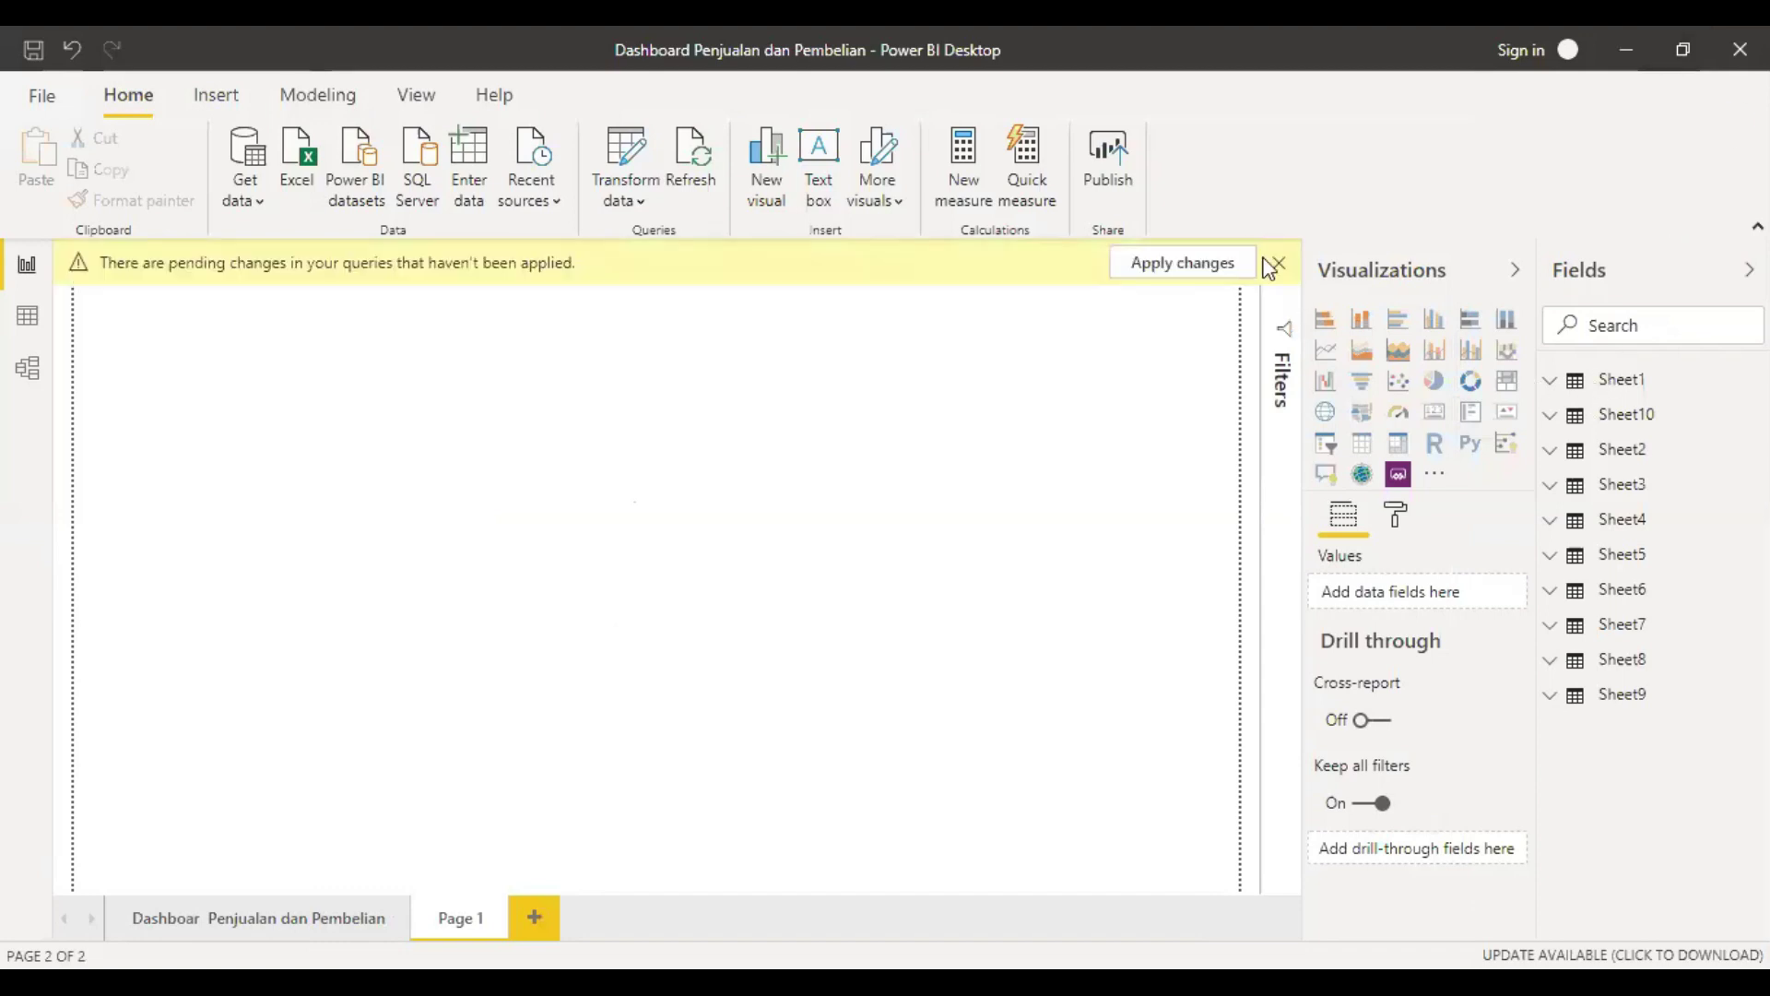
left_click(1198, 264)
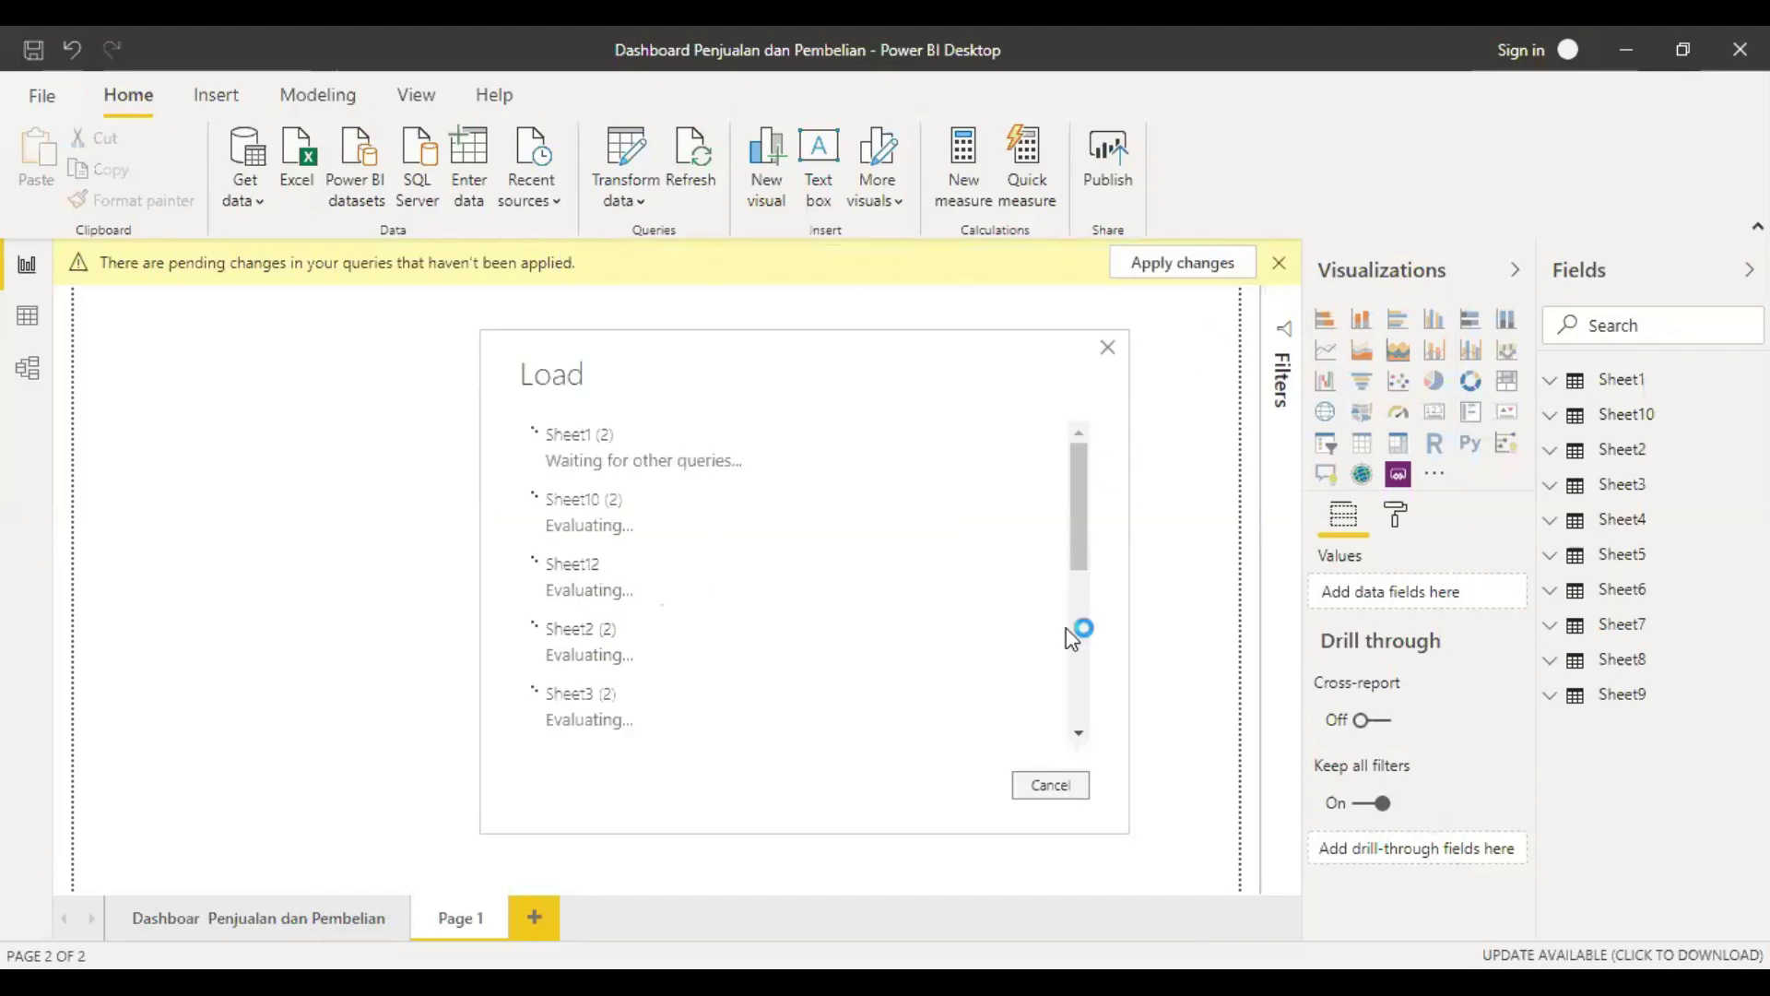
left_click_drag(1081, 530, 1097, 482)
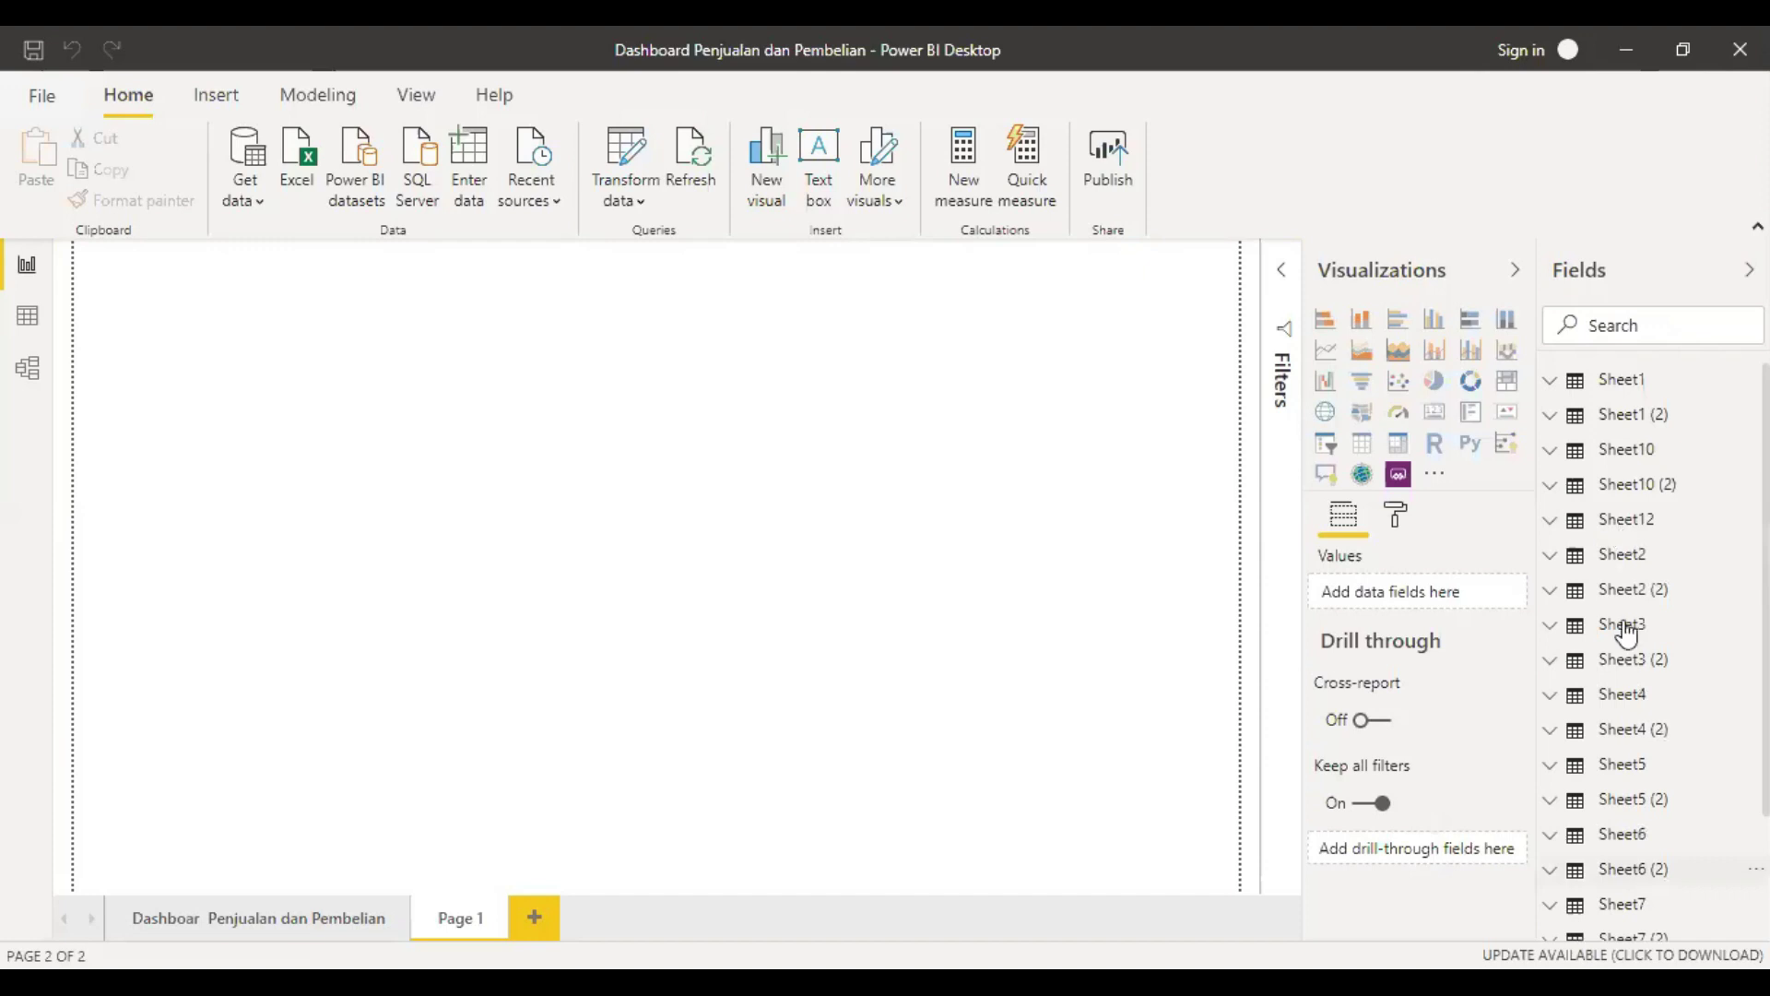
Step: Review the fields of Sheet1, and place a slightly widened clustered column chart near the middle of Page 1
left_click(1558, 383)
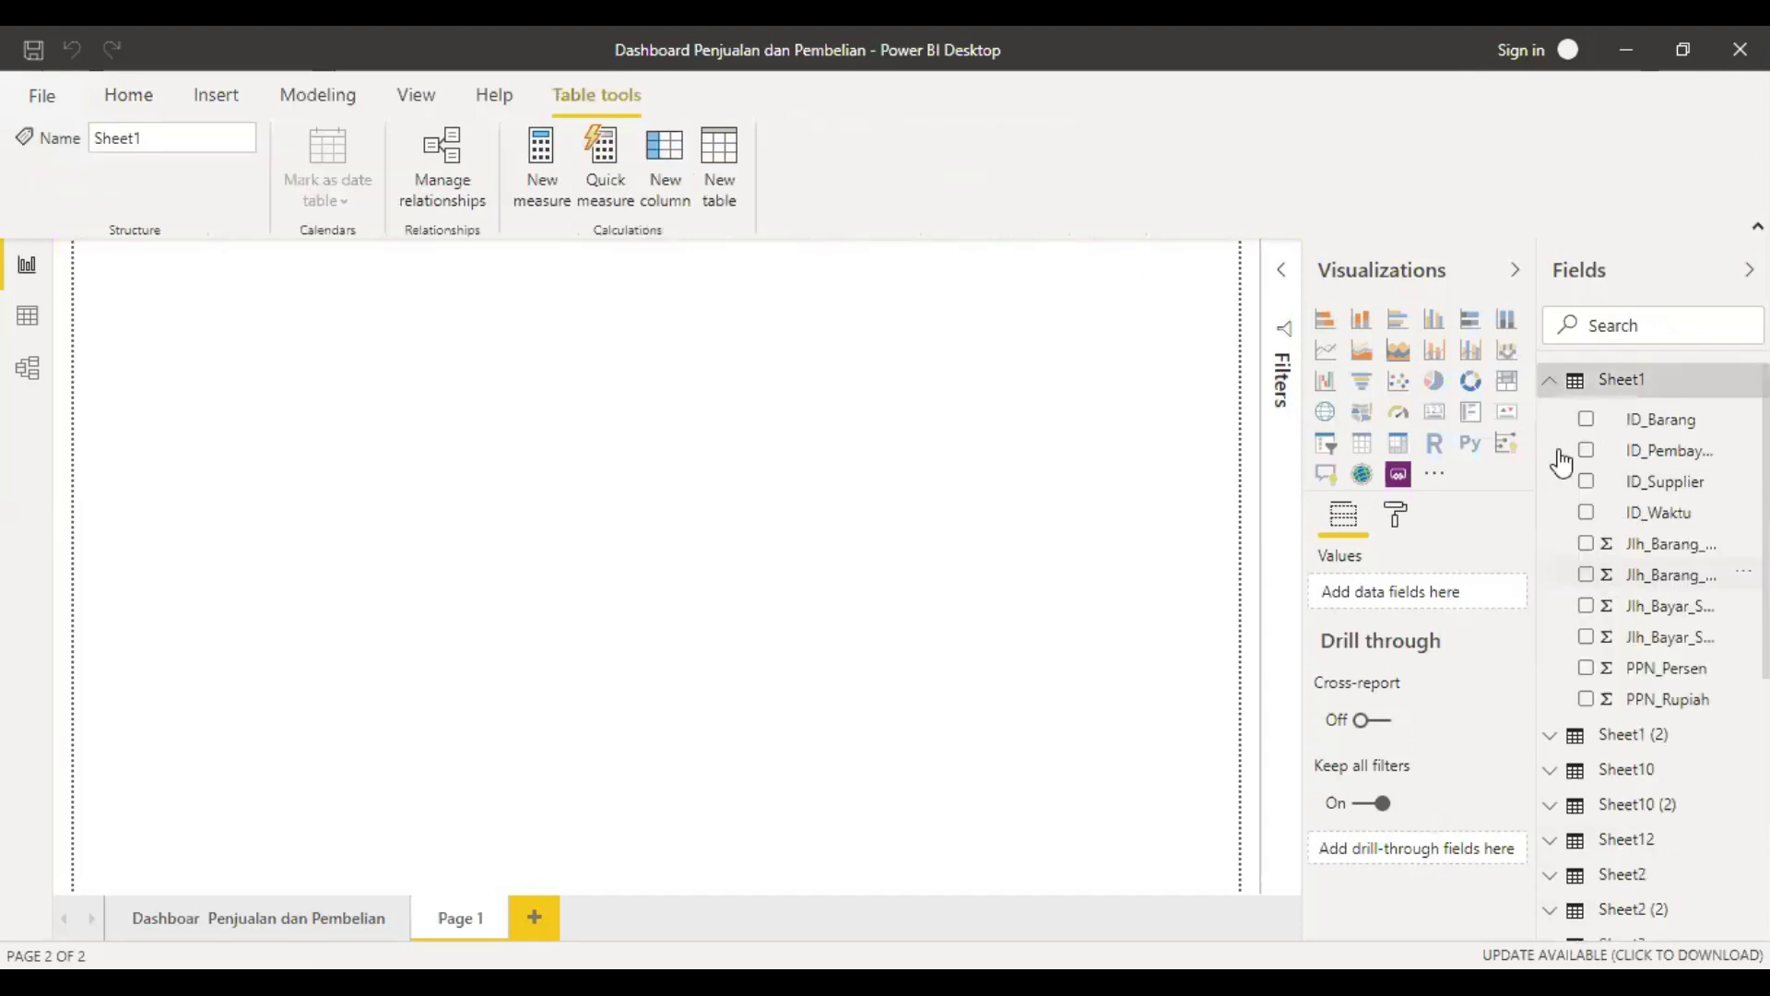
left_click(1552, 384)
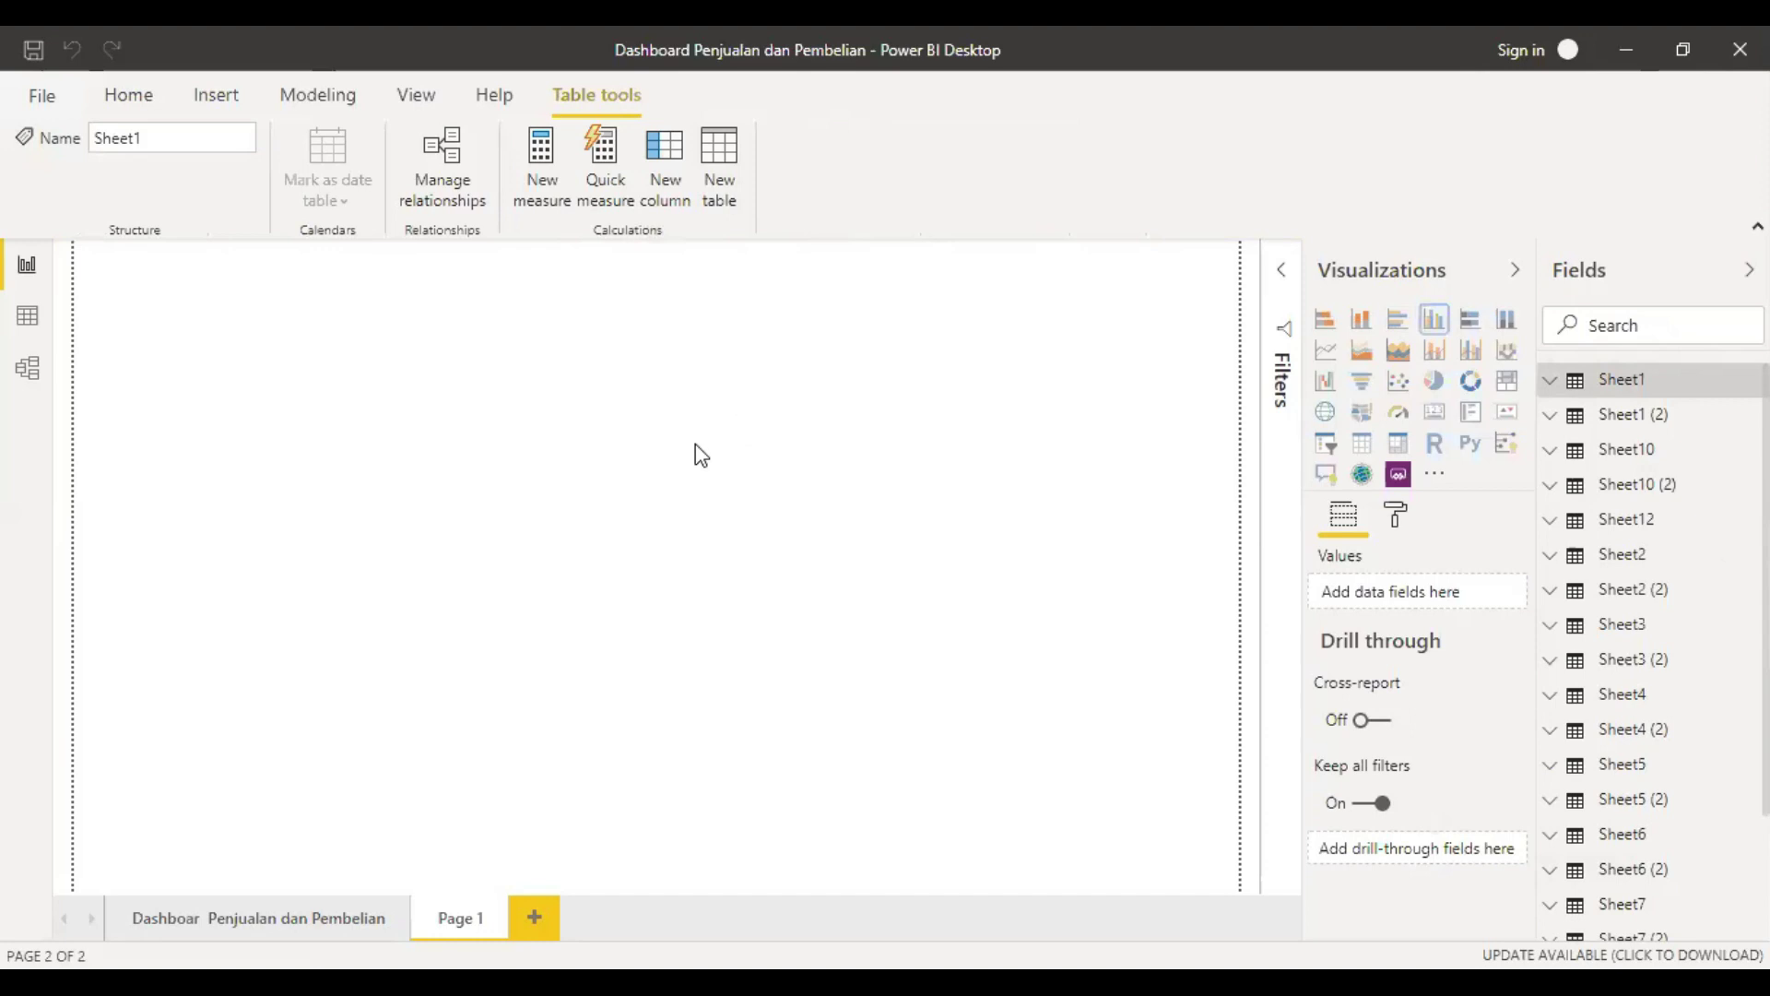
left_click(1432, 322)
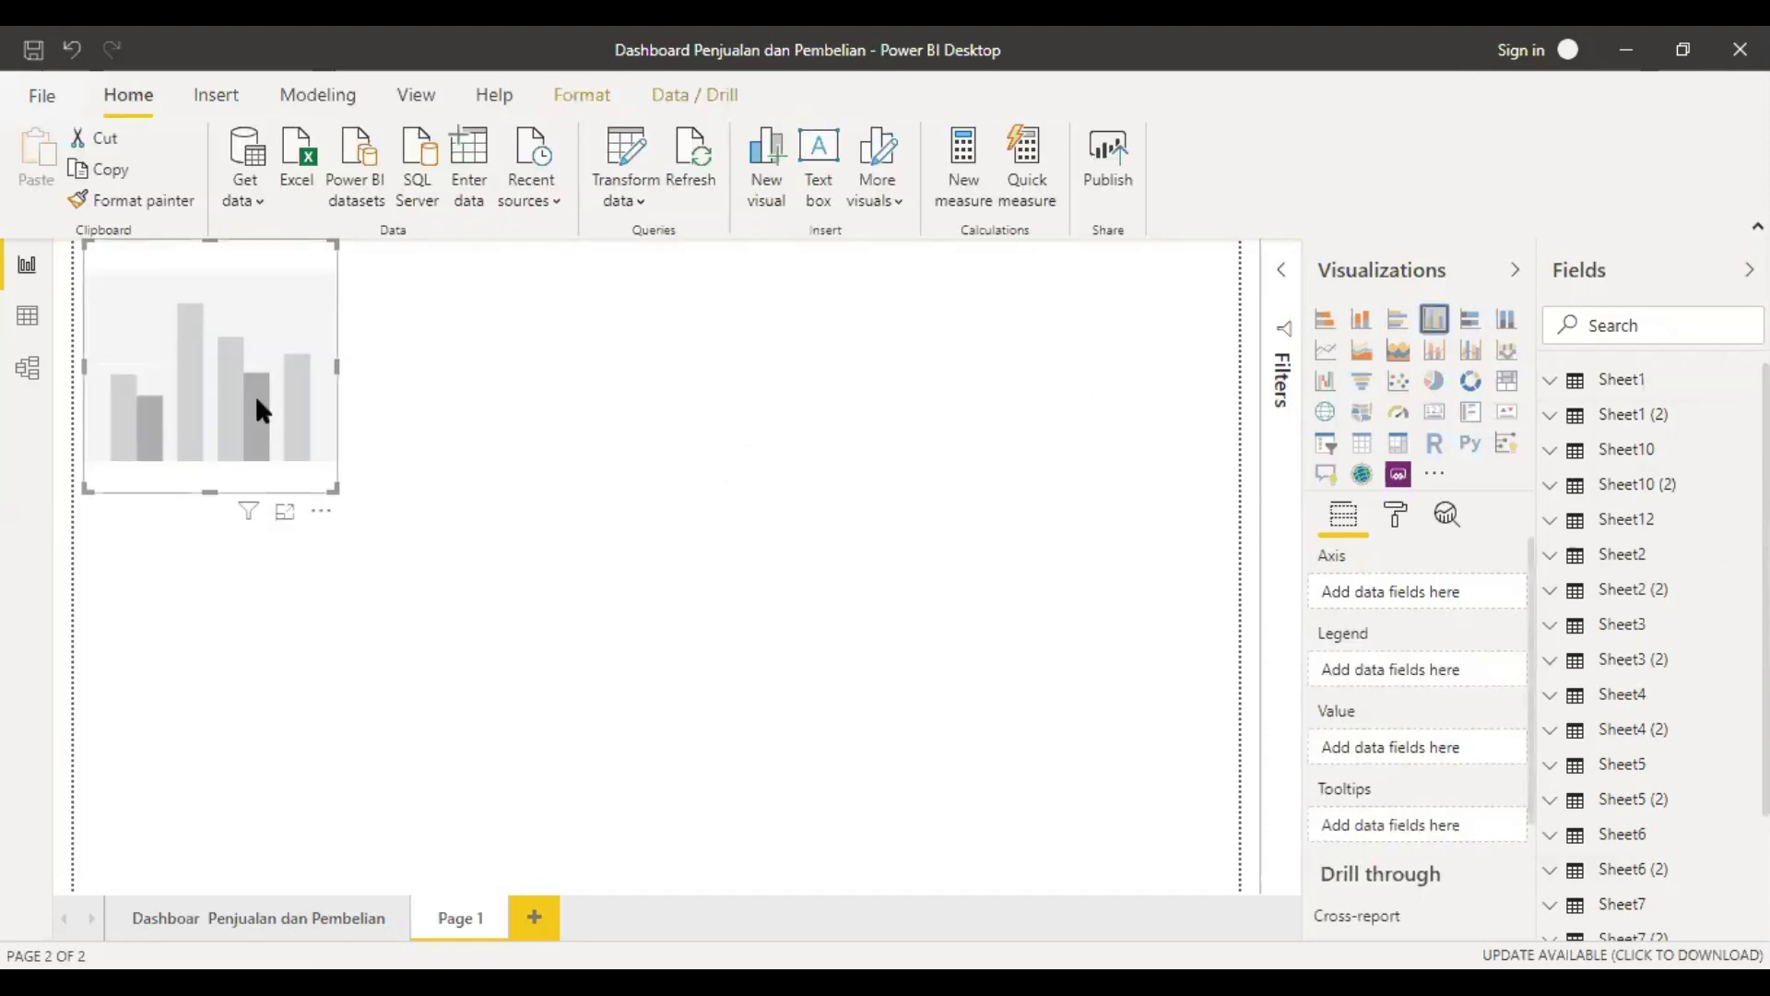
left_click_drag(325, 435, 633, 522)
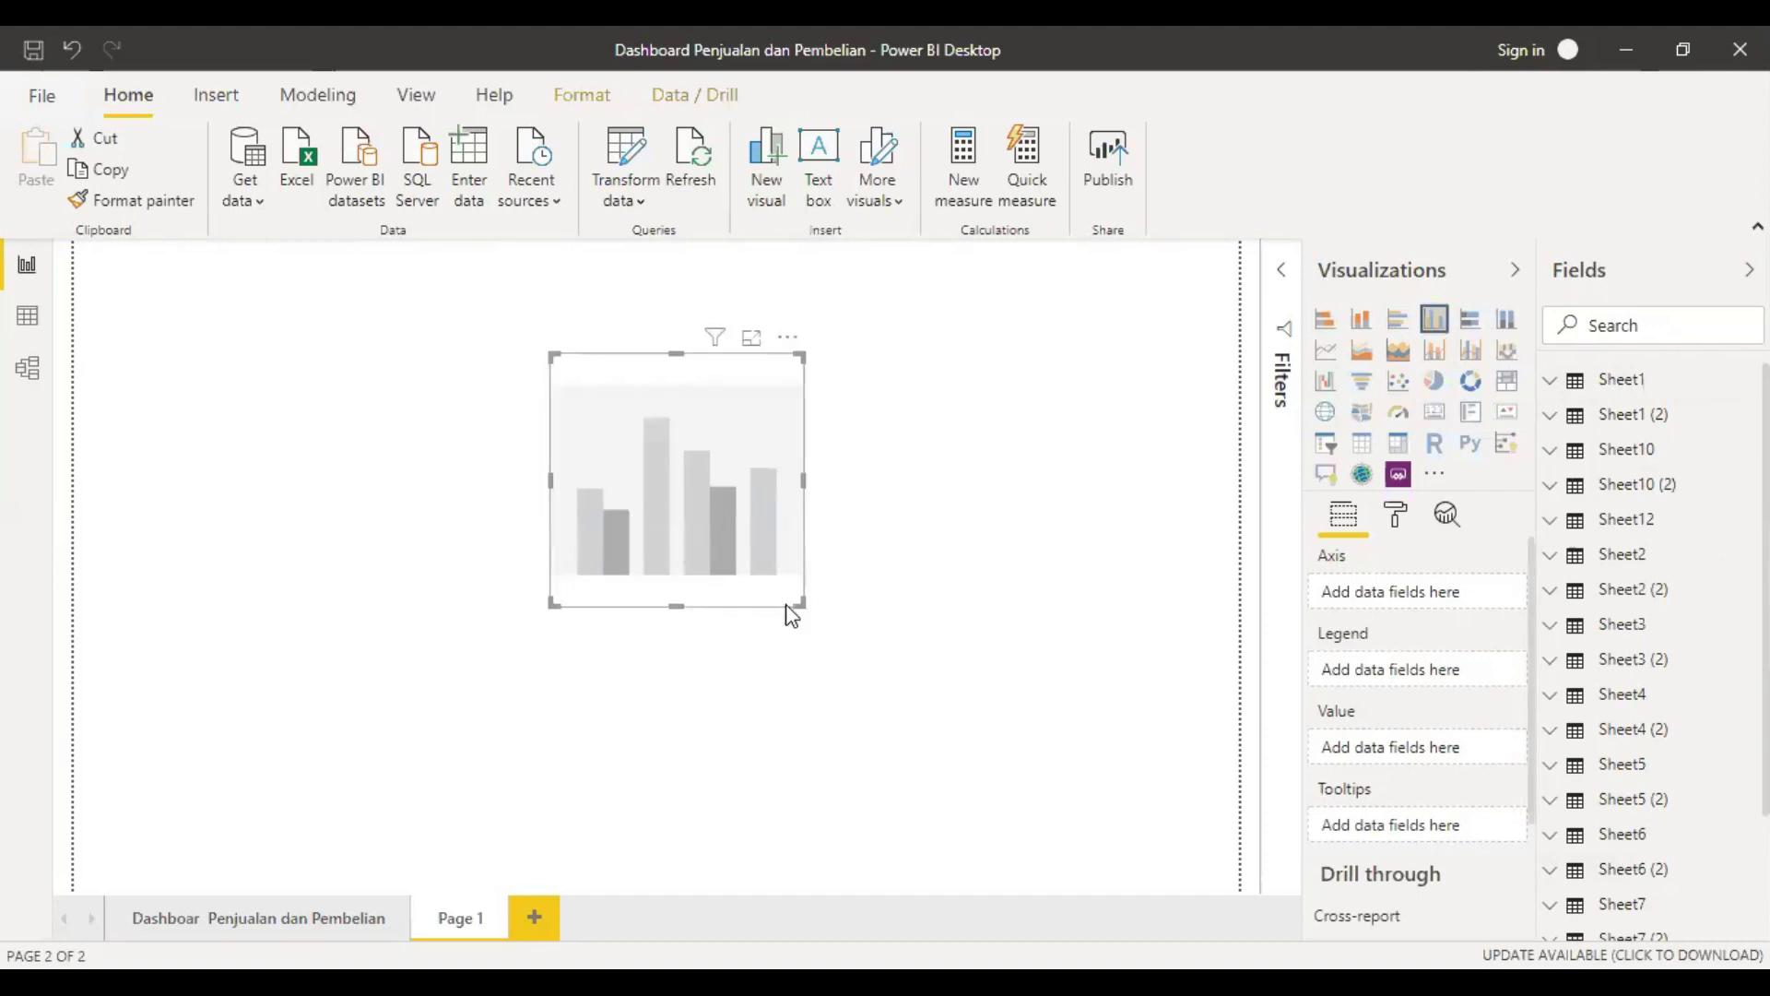
left_click_drag(791, 606, 826, 600)
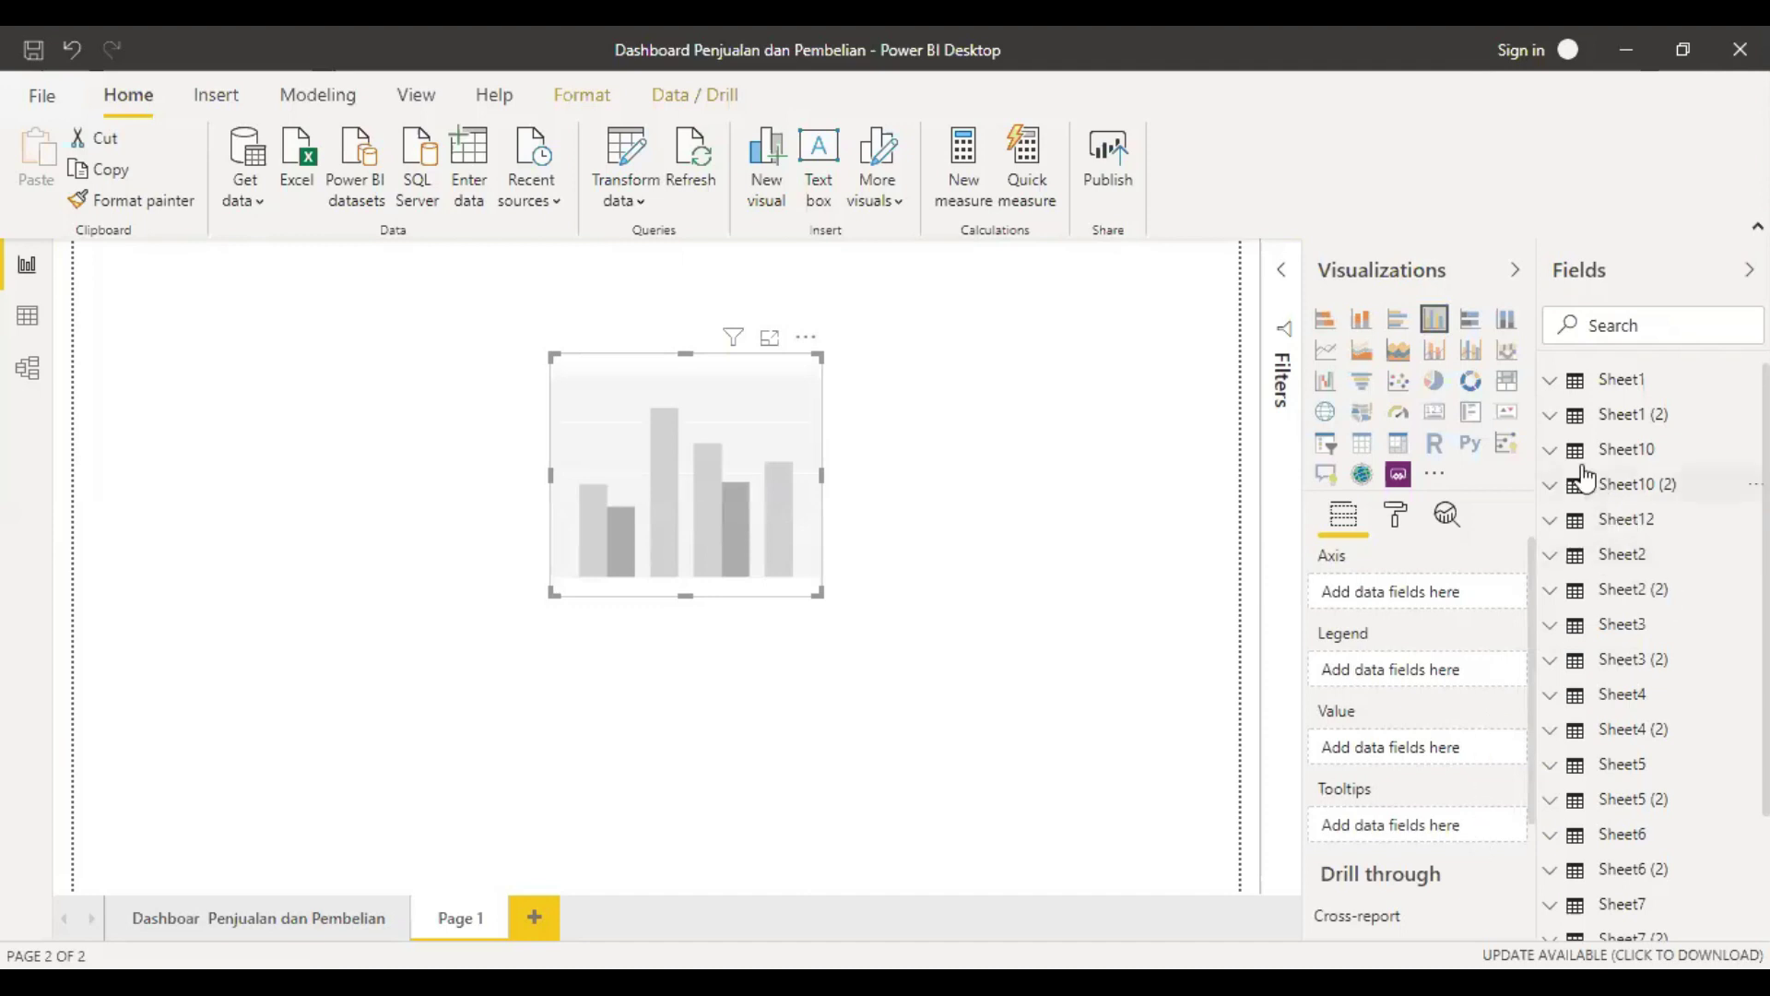
Step: Look through the fields of Sheet10 and Sheet1 (2), and move the empty column chart slightly lower on Page 1
left_click(1556, 453)
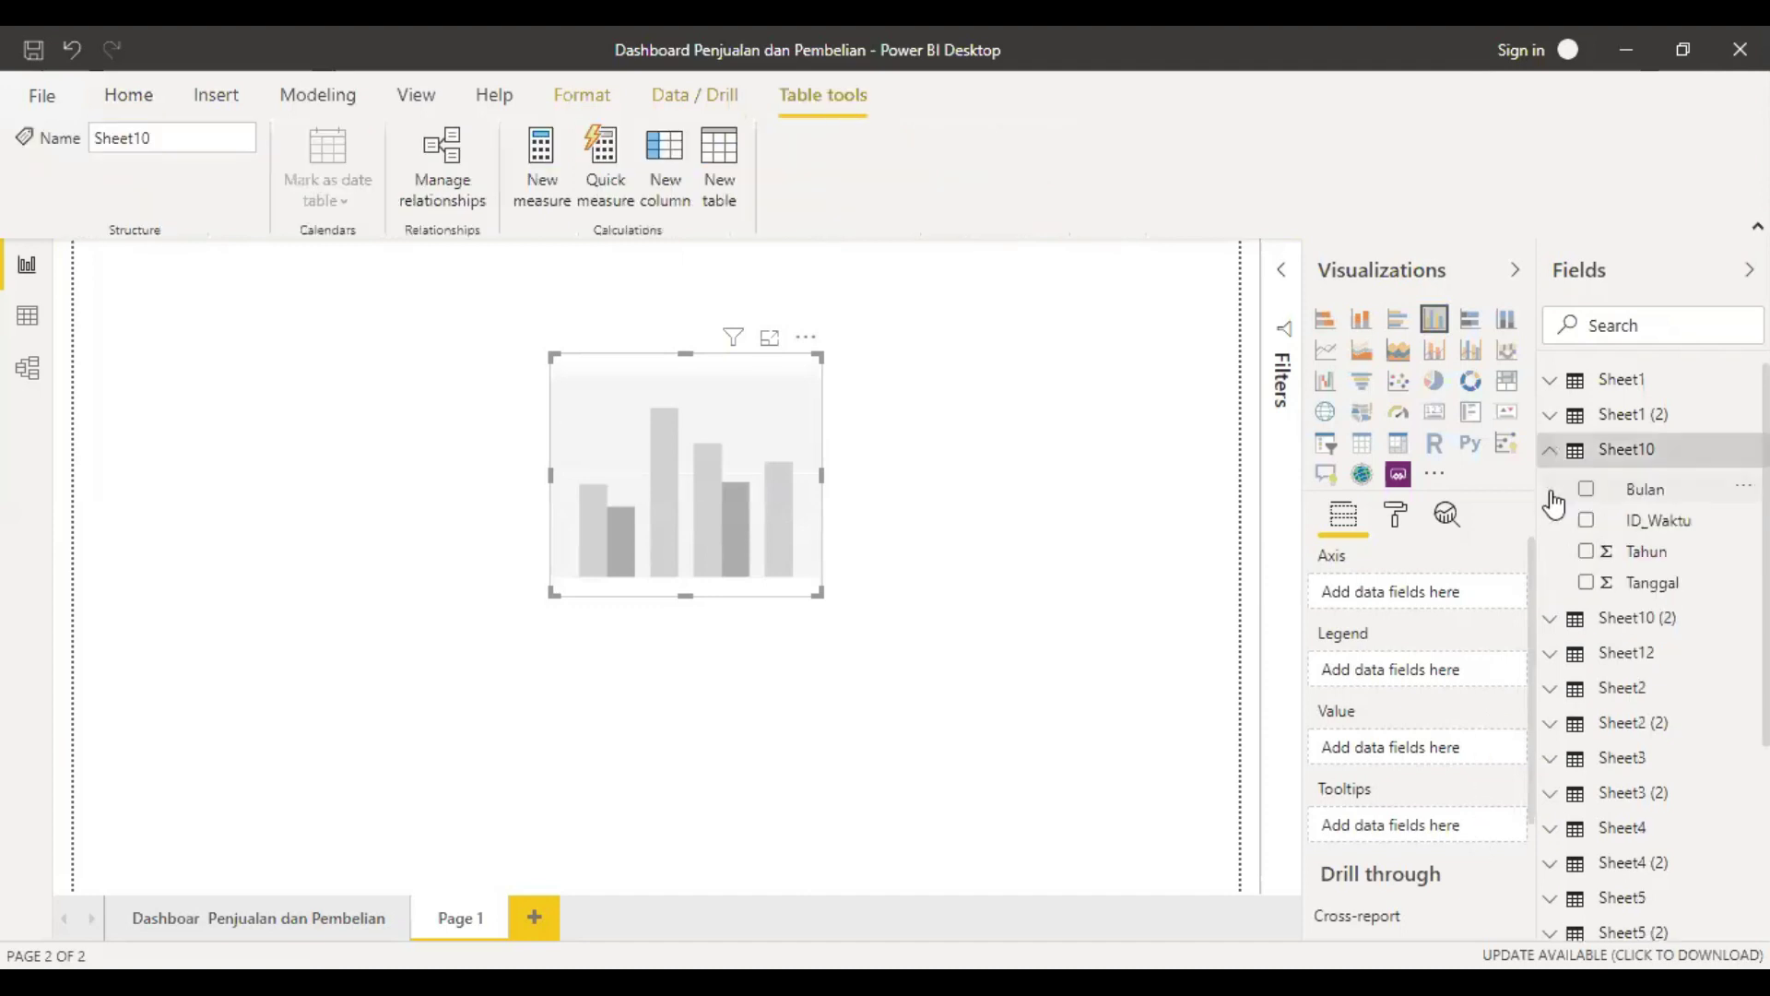
left_click(1550, 449)
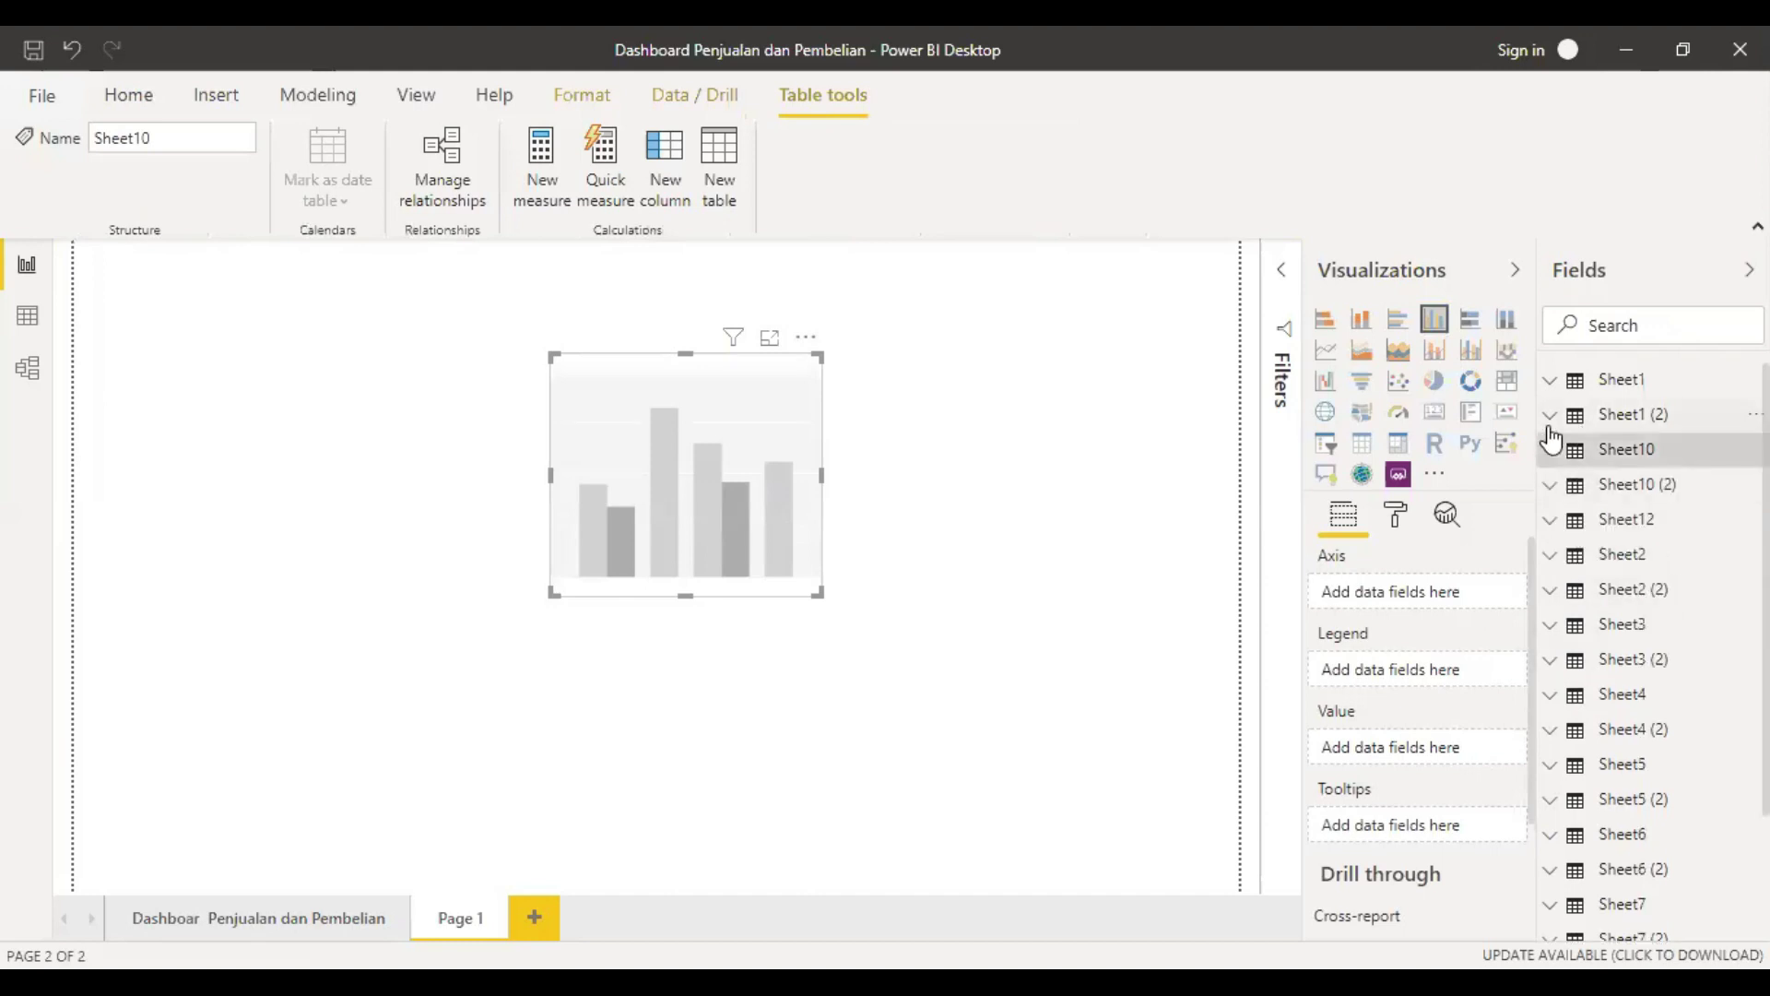
left_click(1550, 417)
left_click(1549, 417)
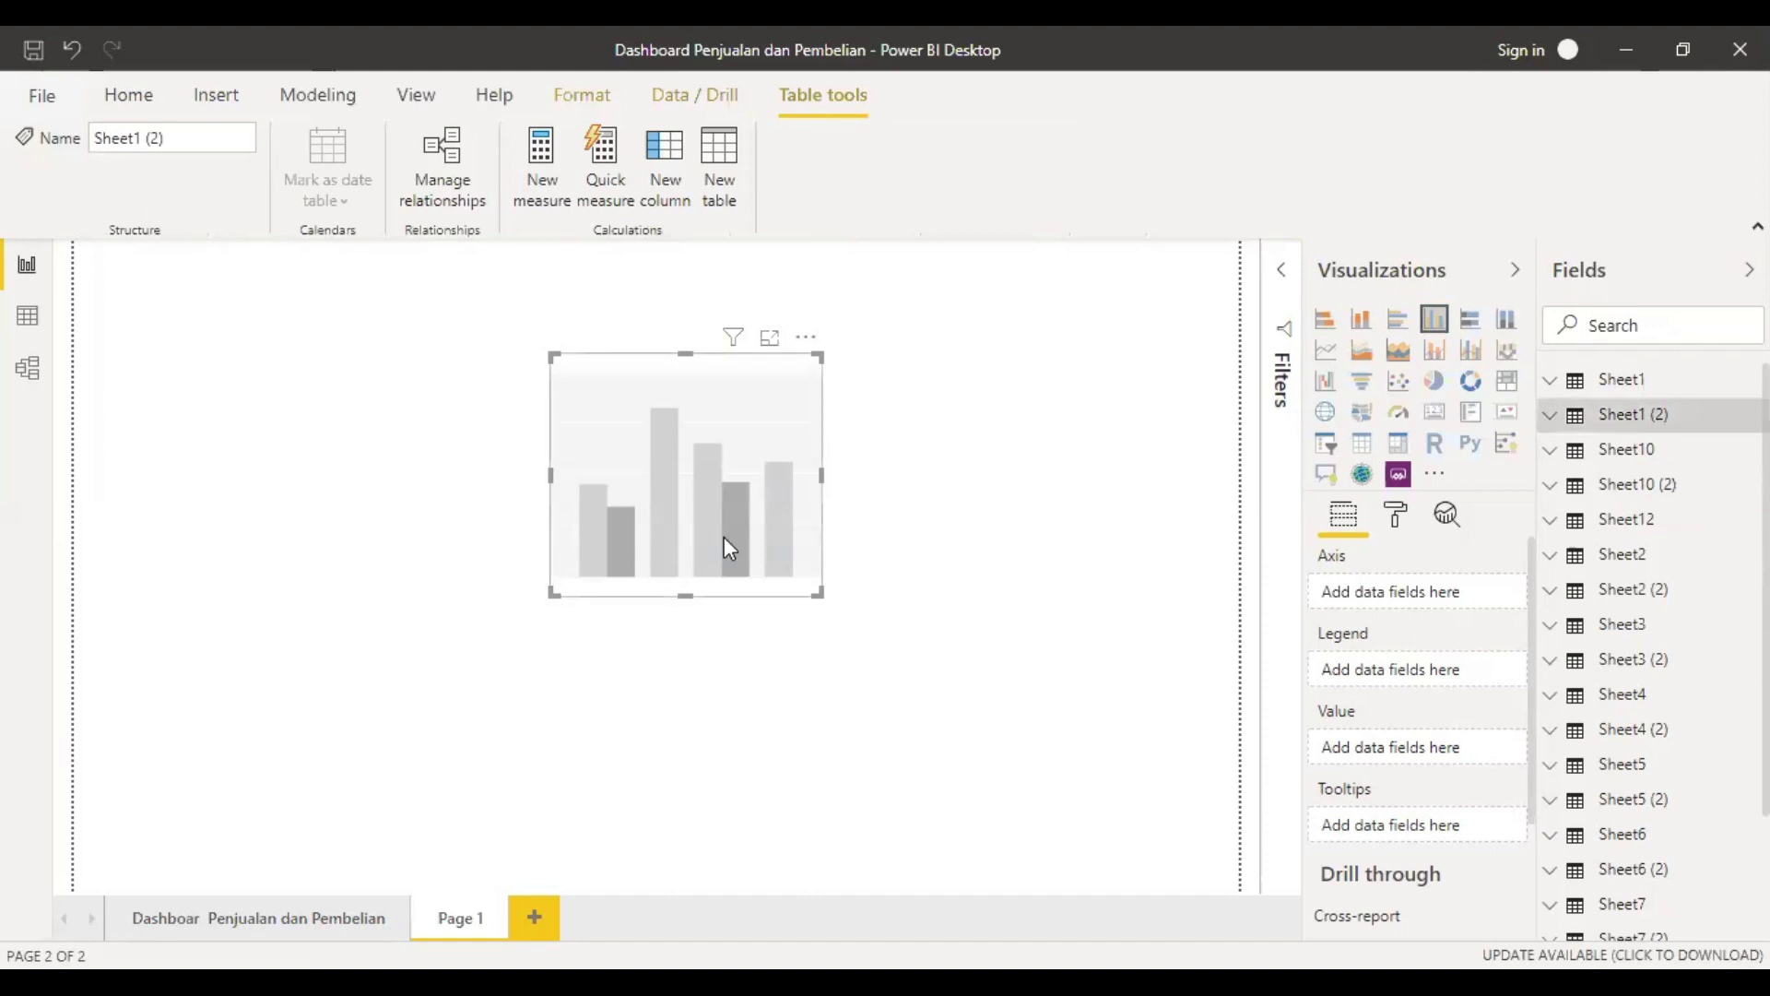
left_click_drag(723, 537, 746, 626)
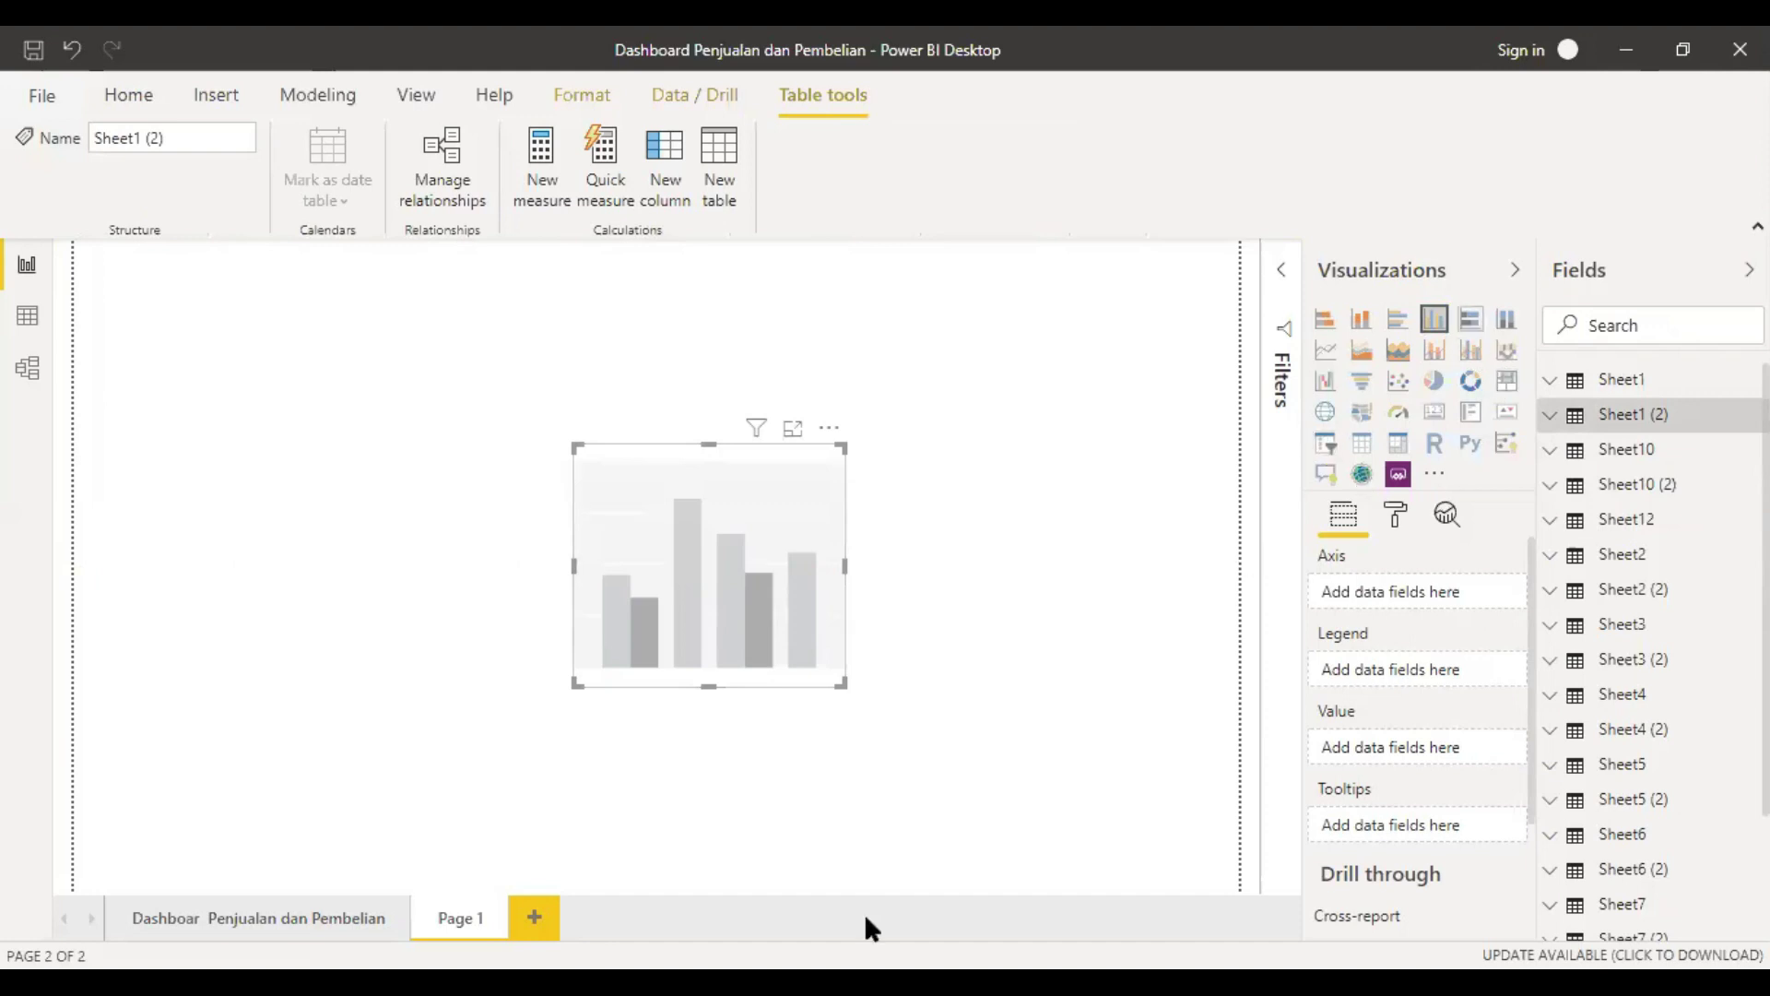
Step: Open the Dashboar Penjualan dan Pembelian page and filter it by Bulan to Agustus, December, October and Oktober in turn
left_click(296, 917)
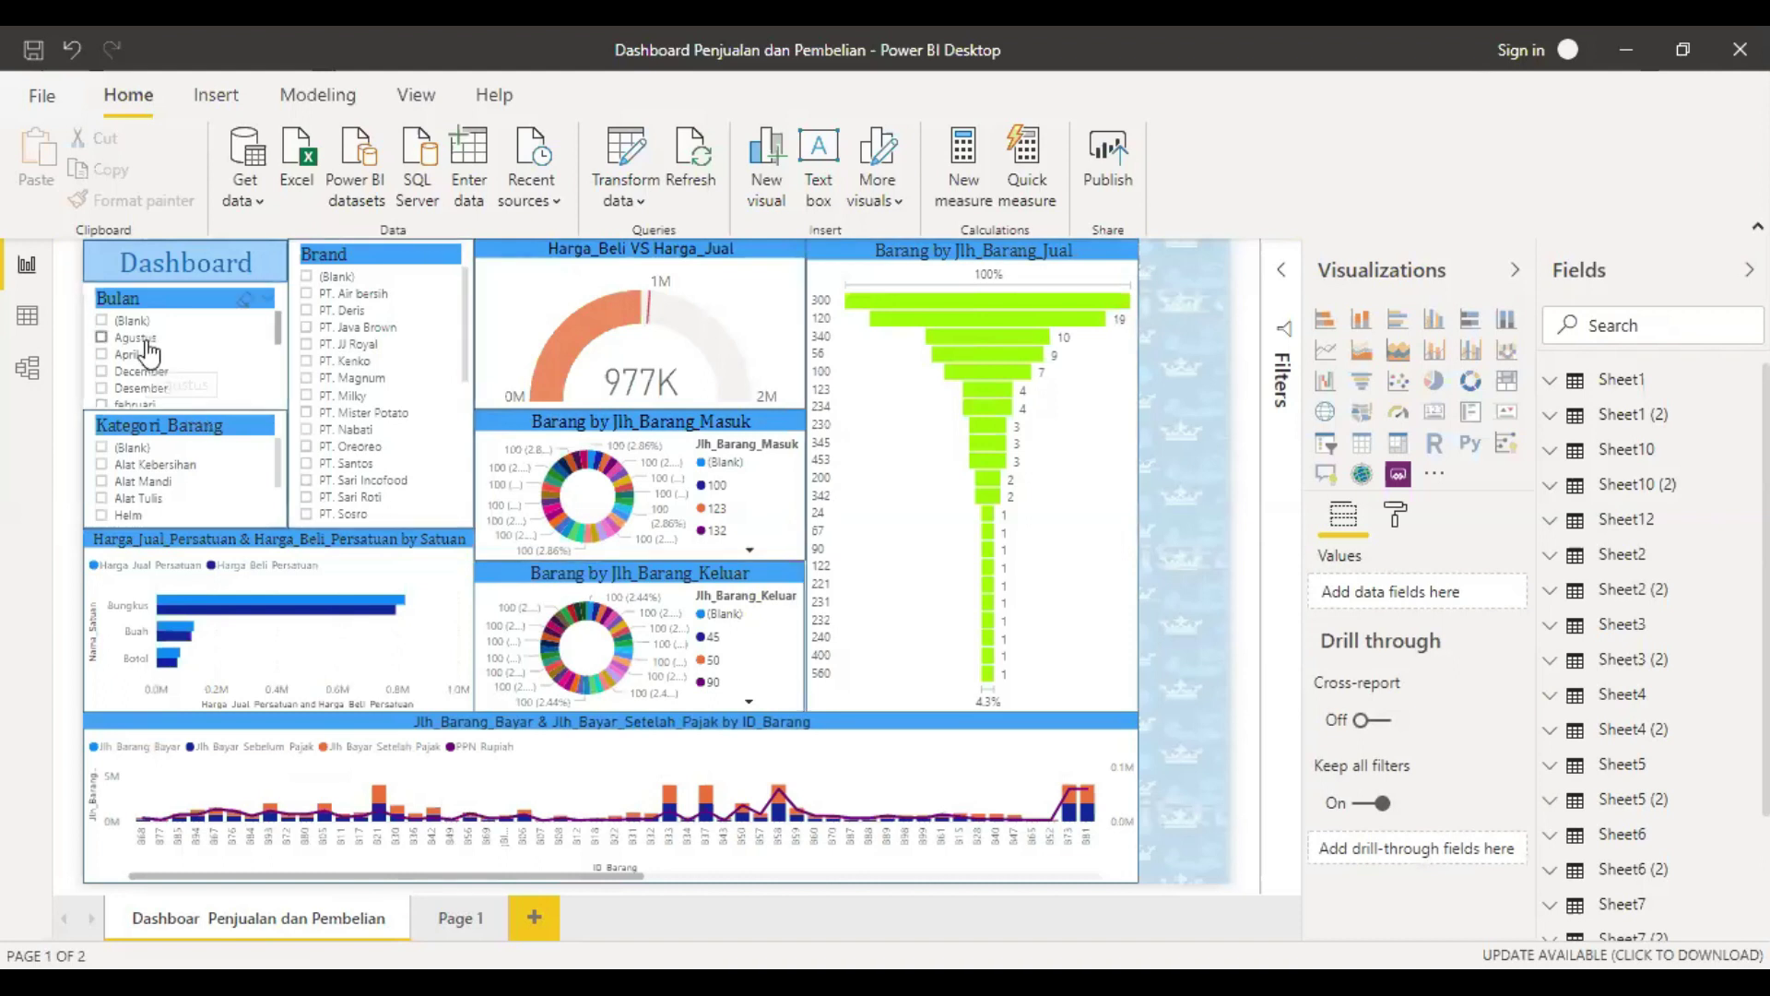
left_click(102, 339)
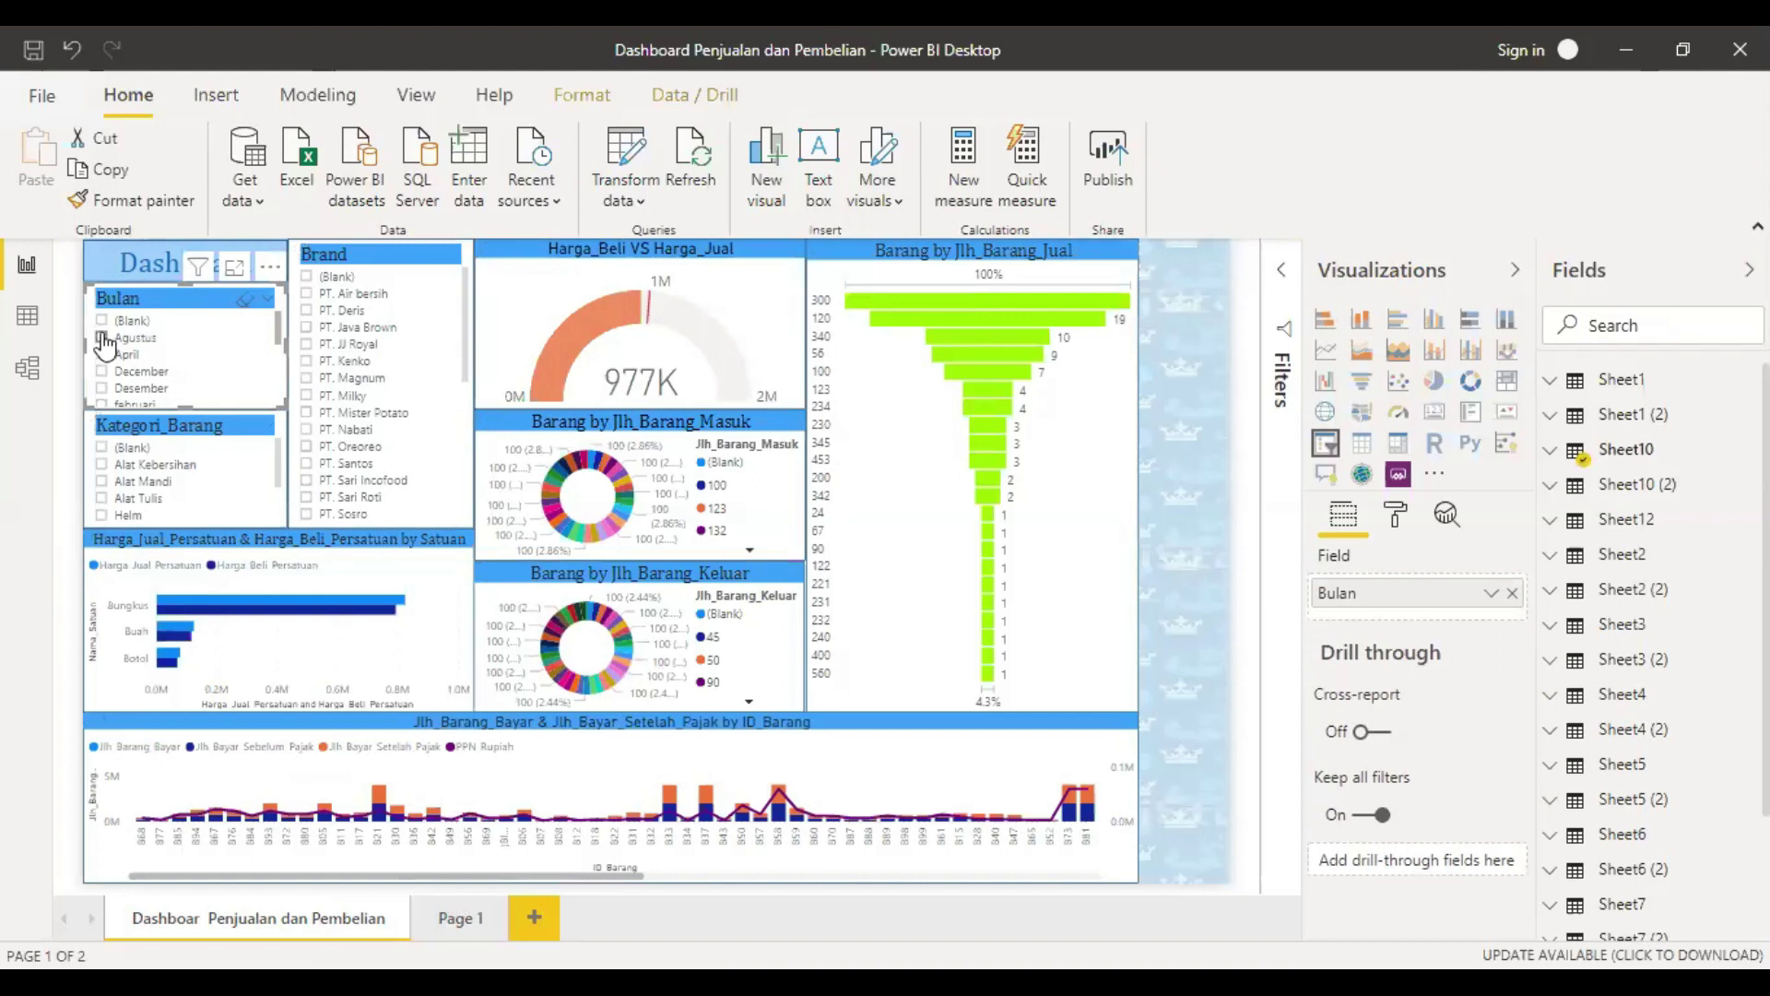
left_click(103, 337)
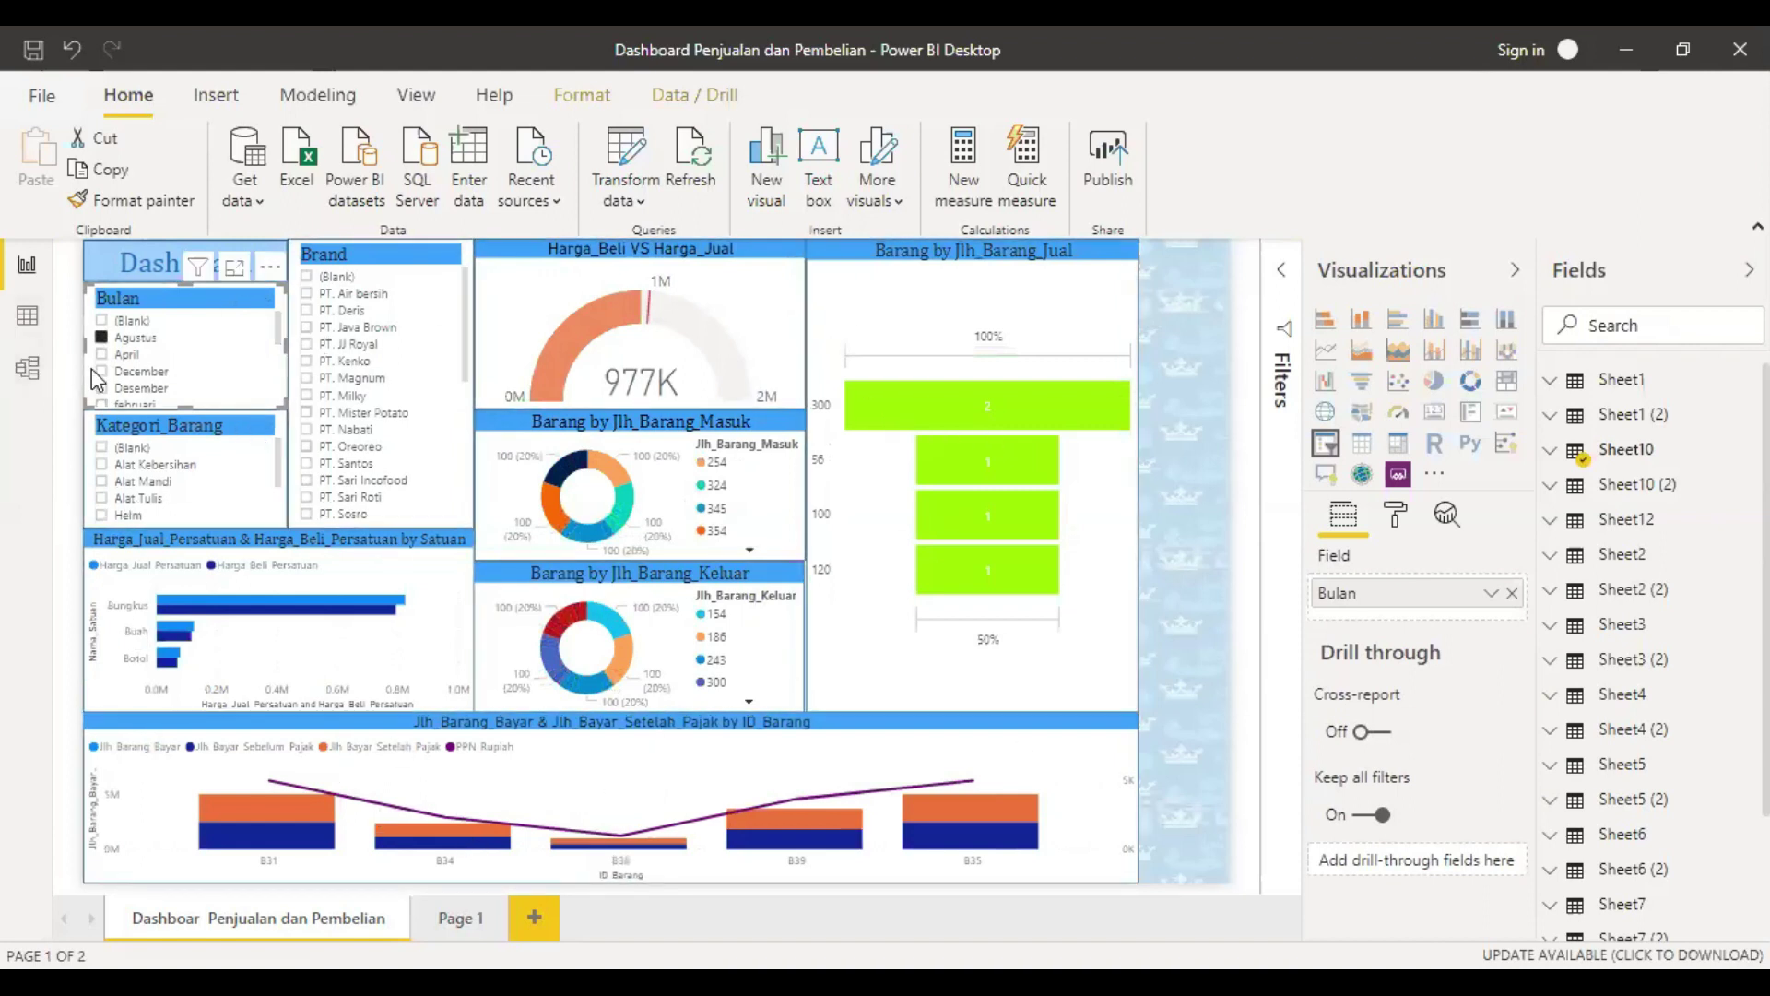
left_click(103, 371)
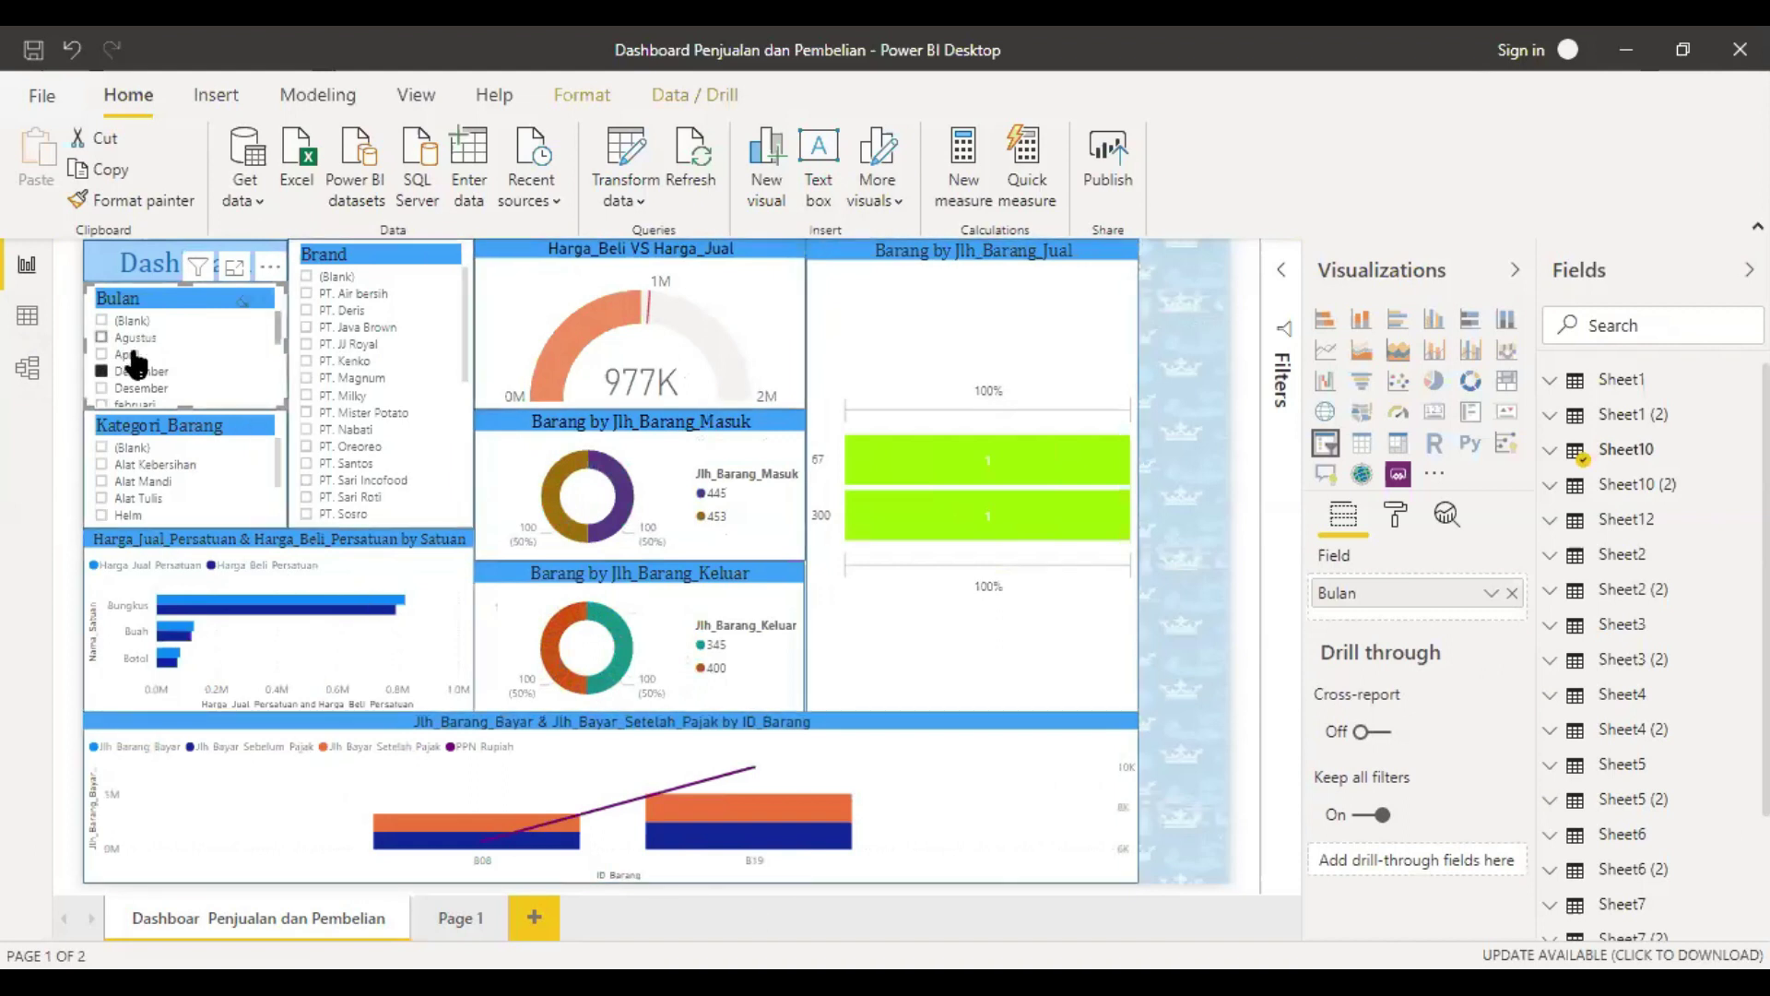
scroll(129, 378, "down", 3)
left_click(124, 366)
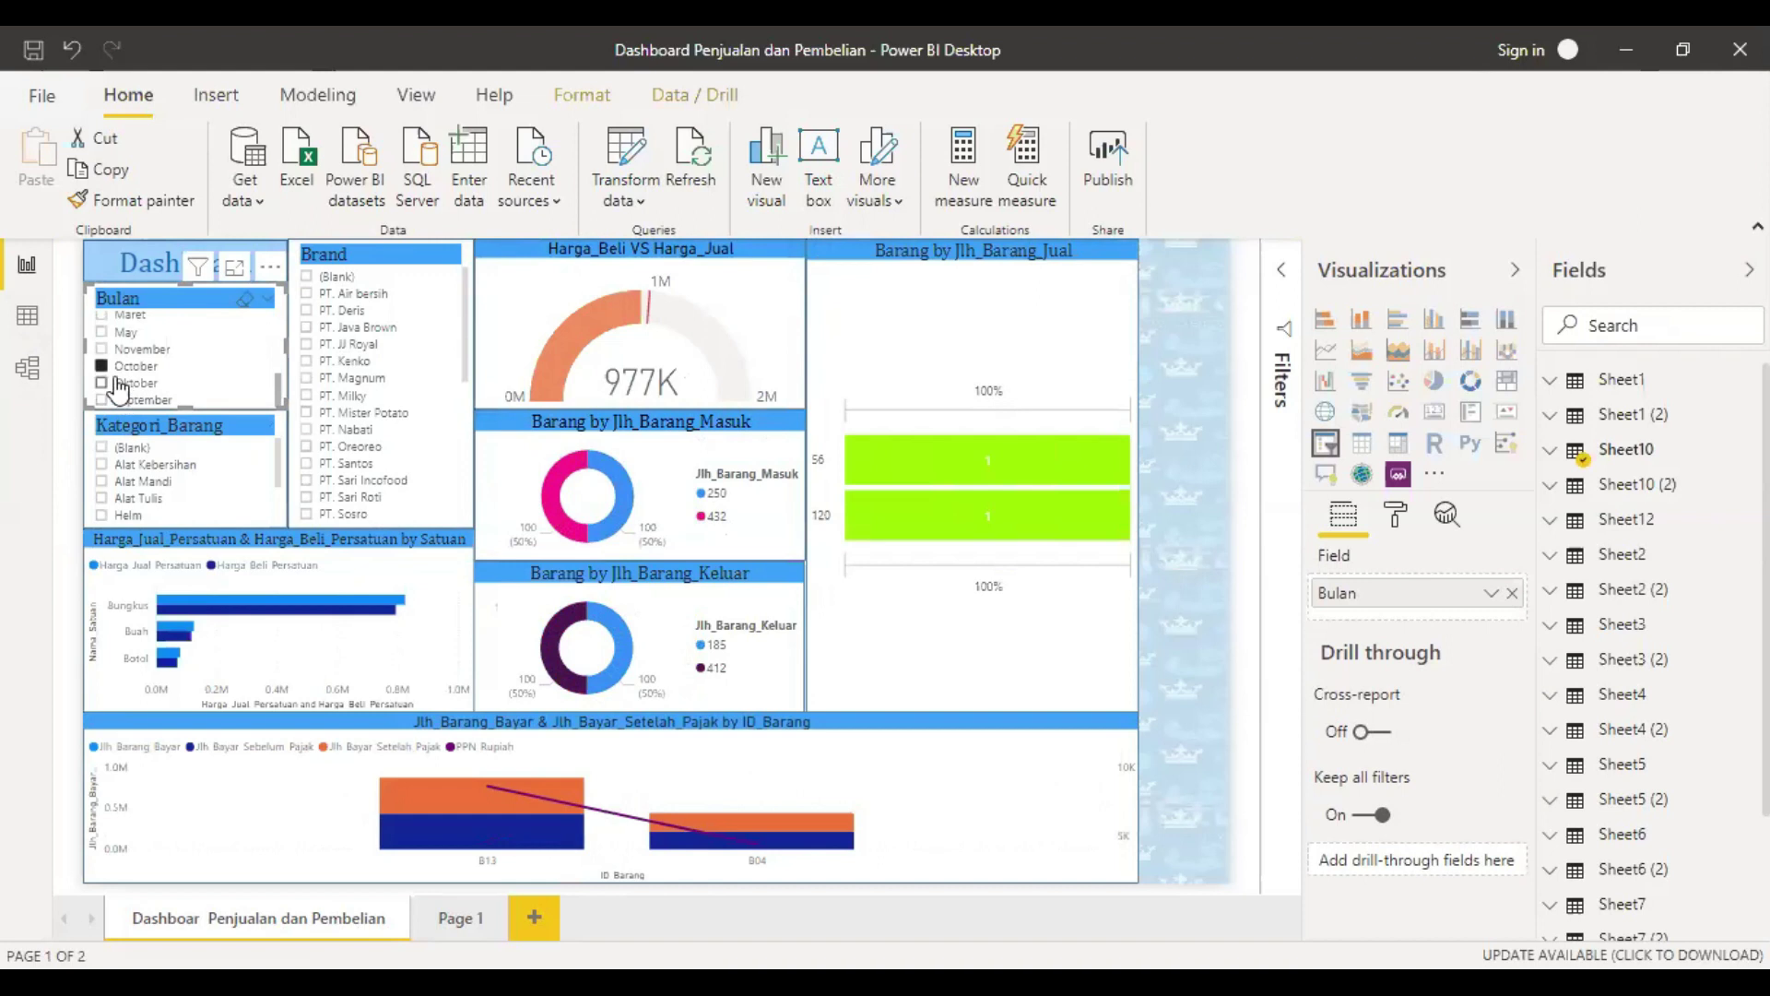
left_click(103, 384)
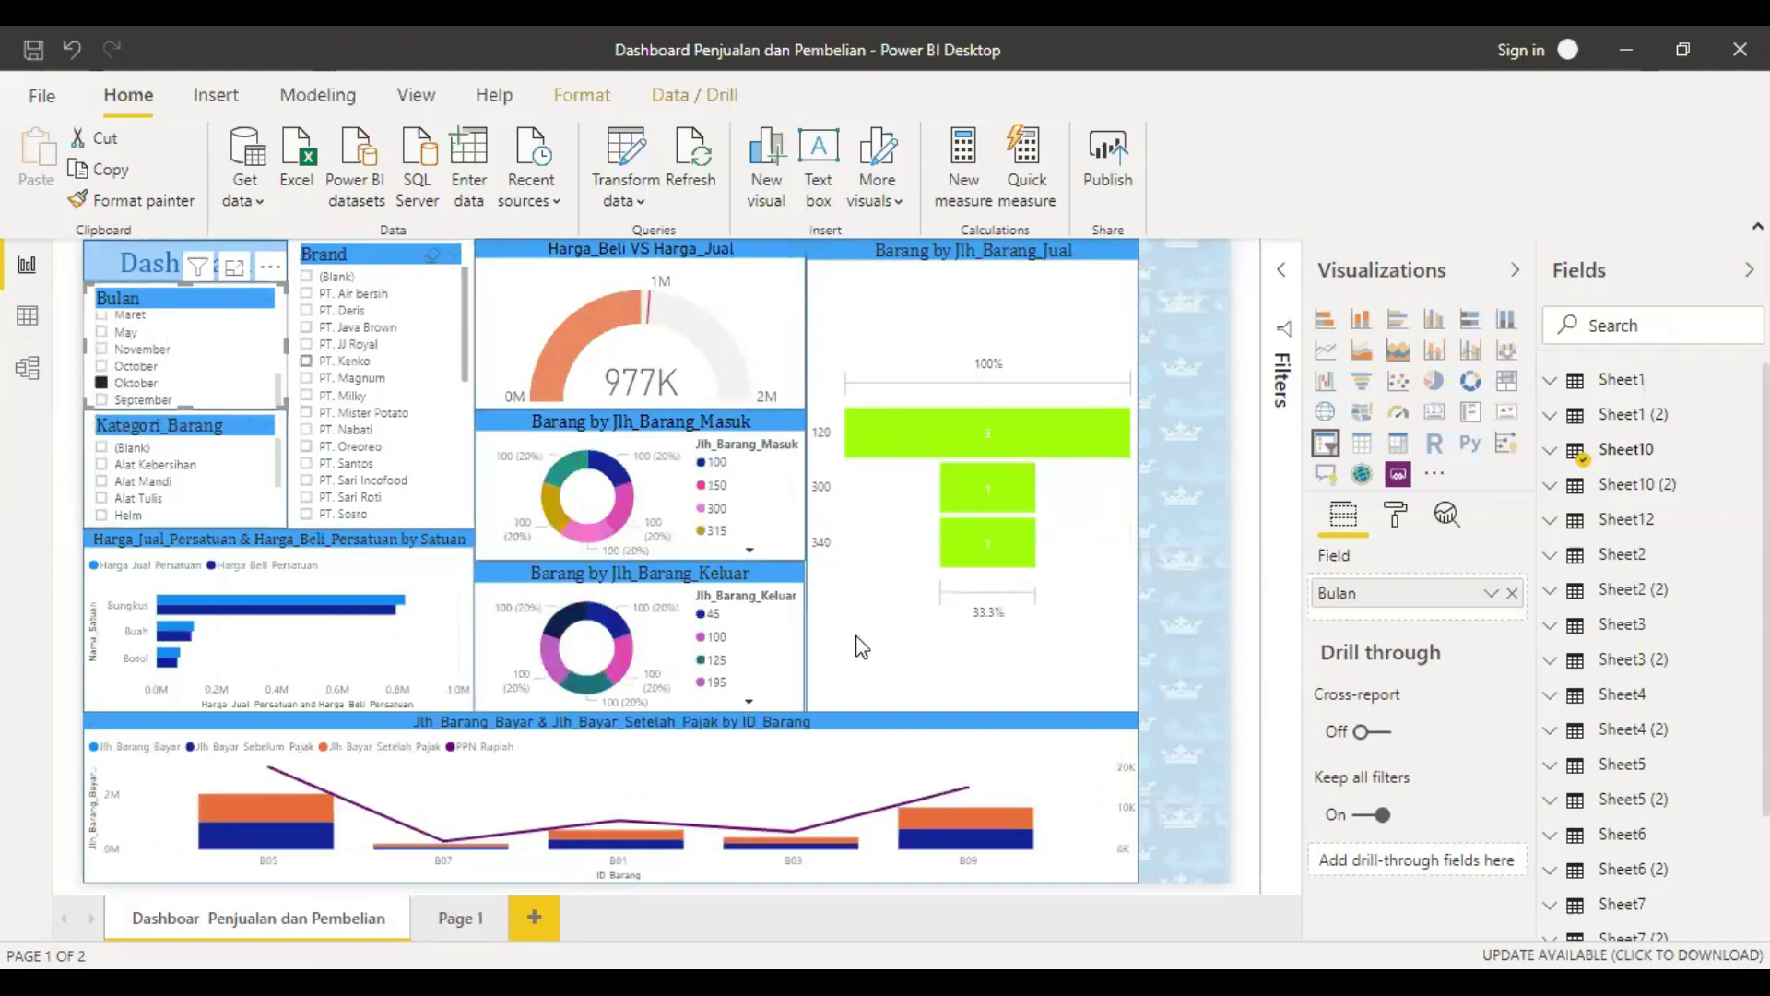
Step: Filter the dashboard by blank Bulan with Kategori_Barang set to Alat Kebersihan and to (Blank), and clear both slicers
scroll(124, 360, "up", 3)
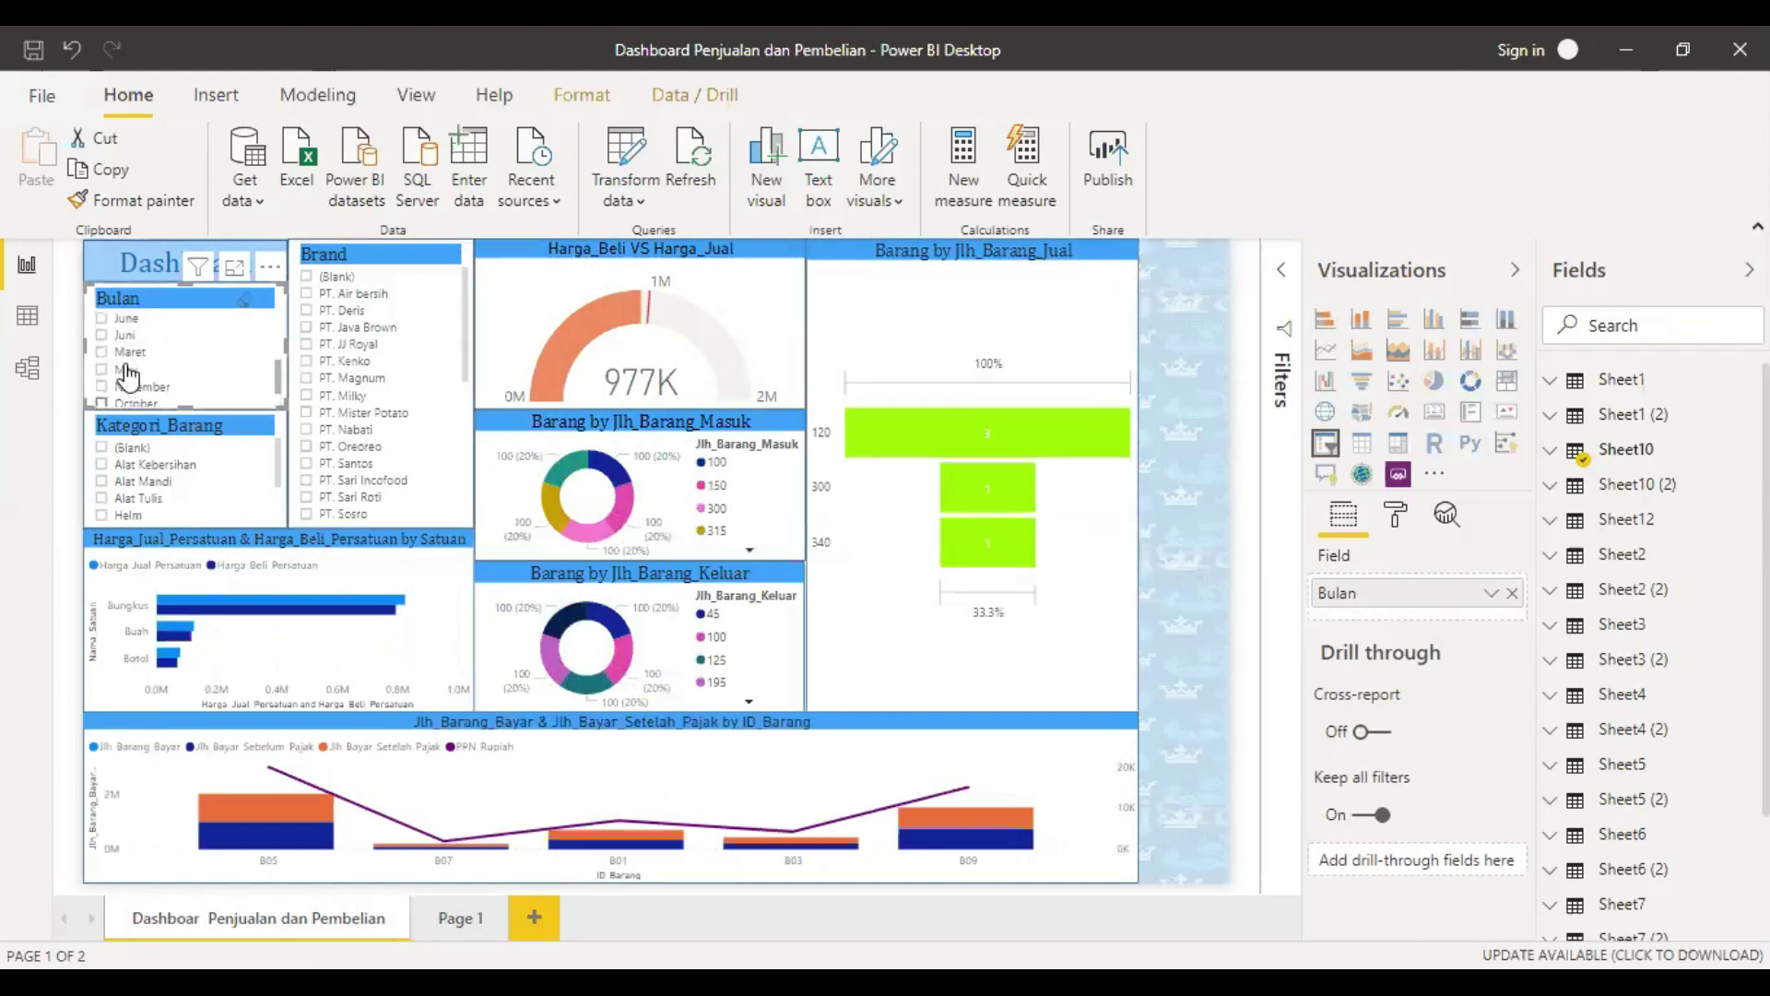
left_click(102, 320)
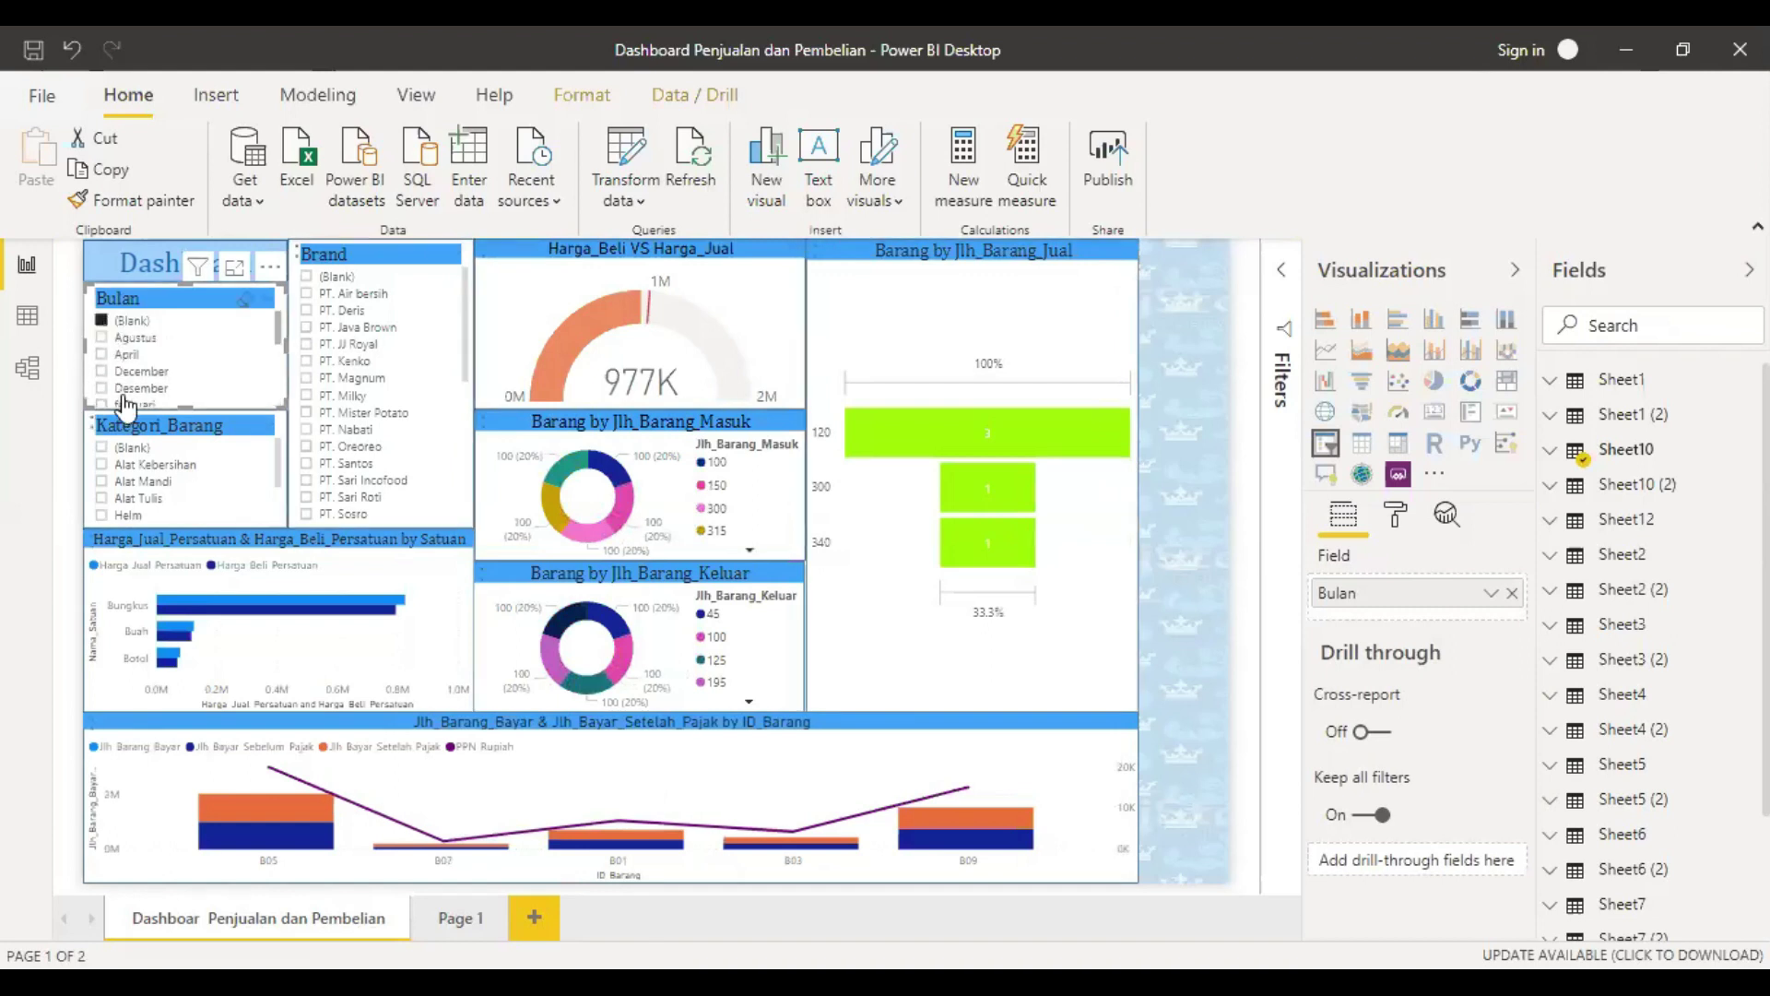
left_click(104, 467)
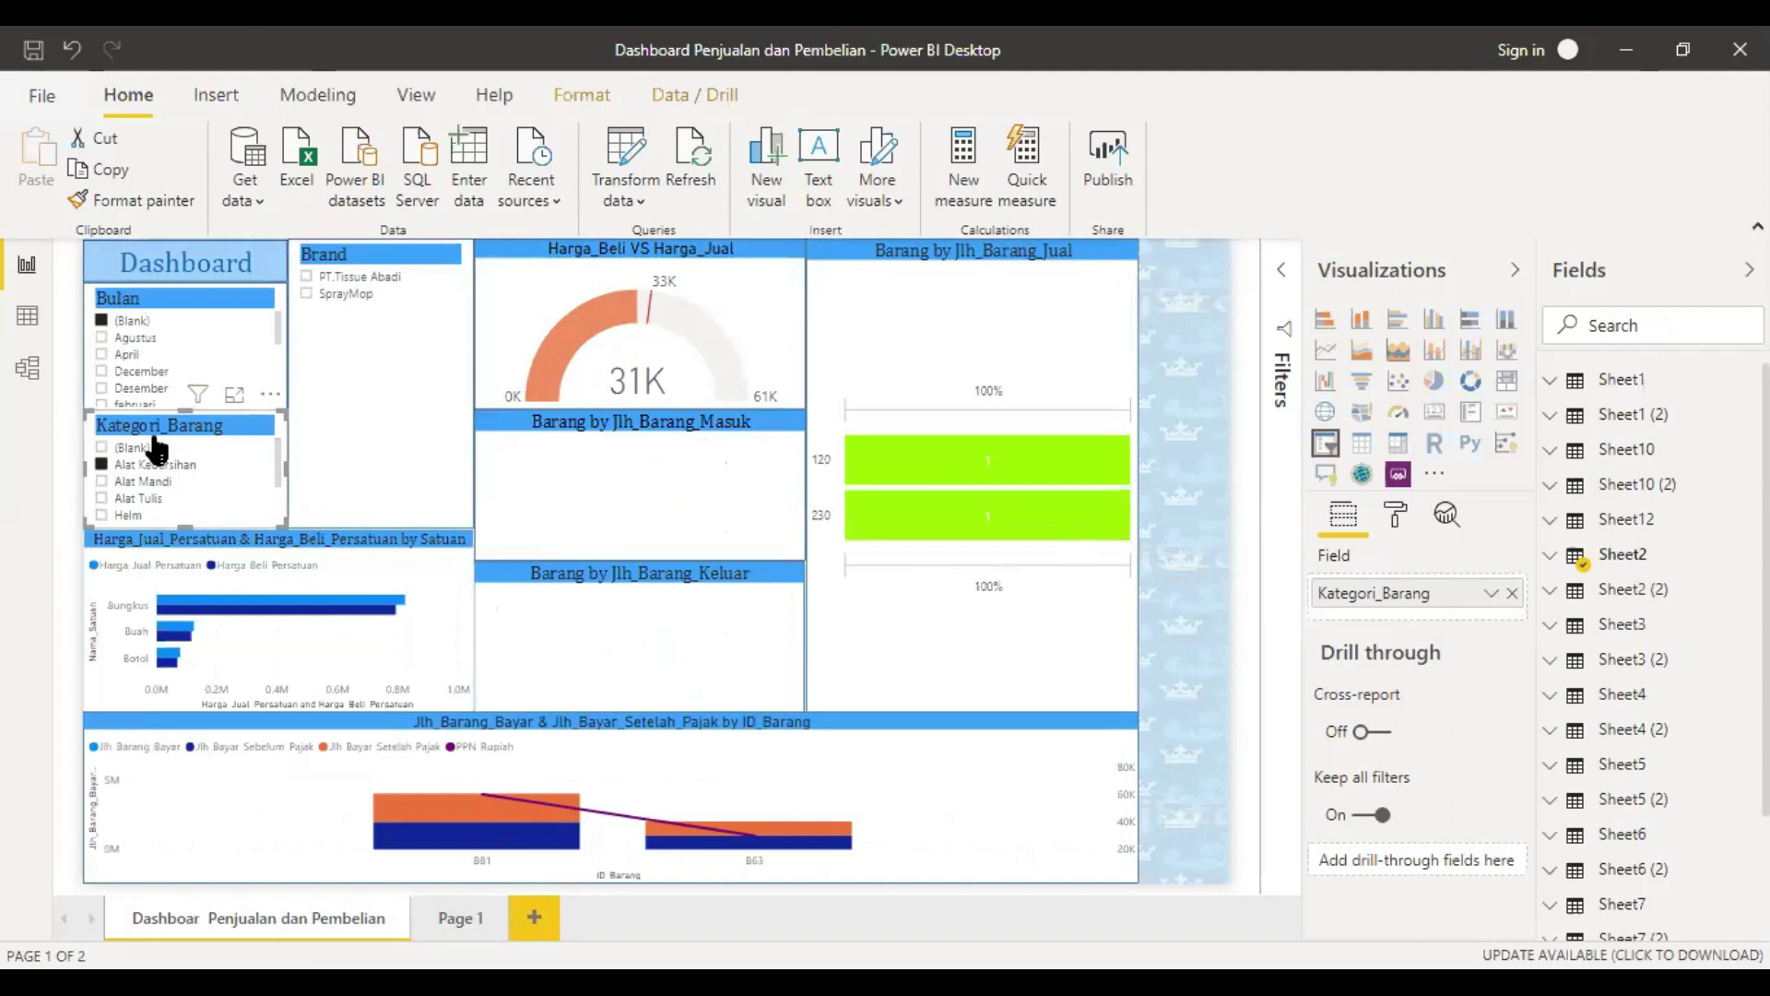
left_click(103, 448)
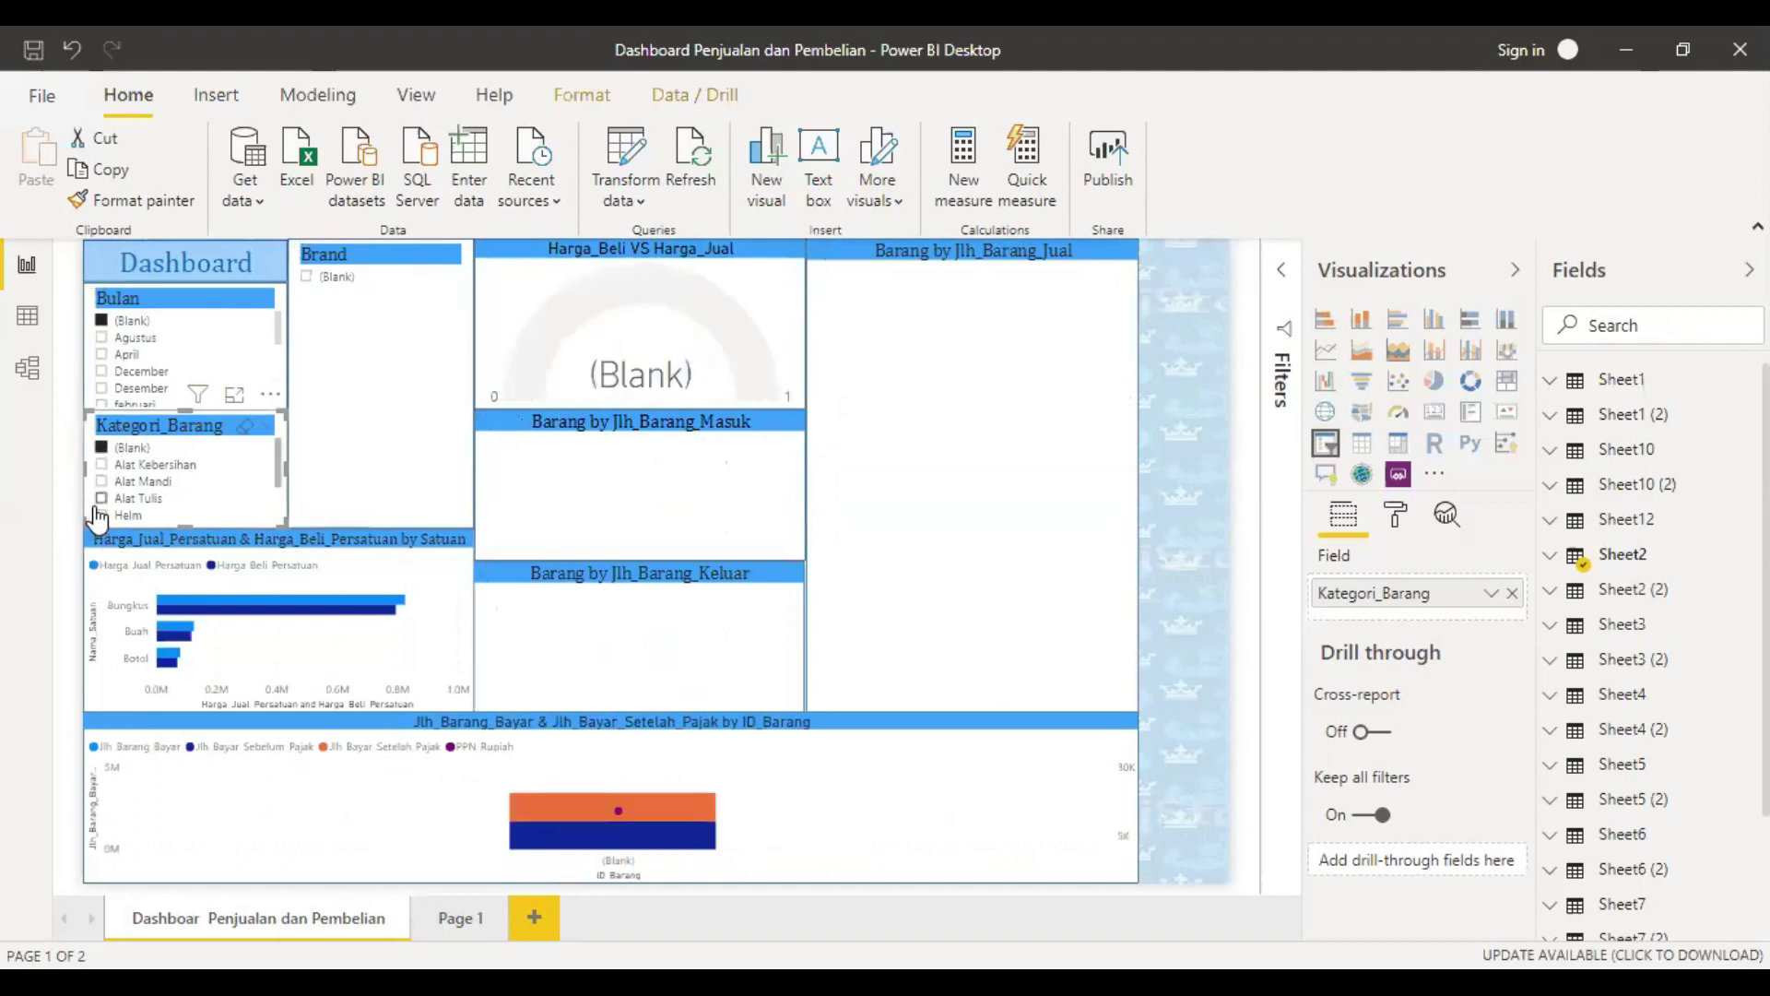
left_click(103, 320)
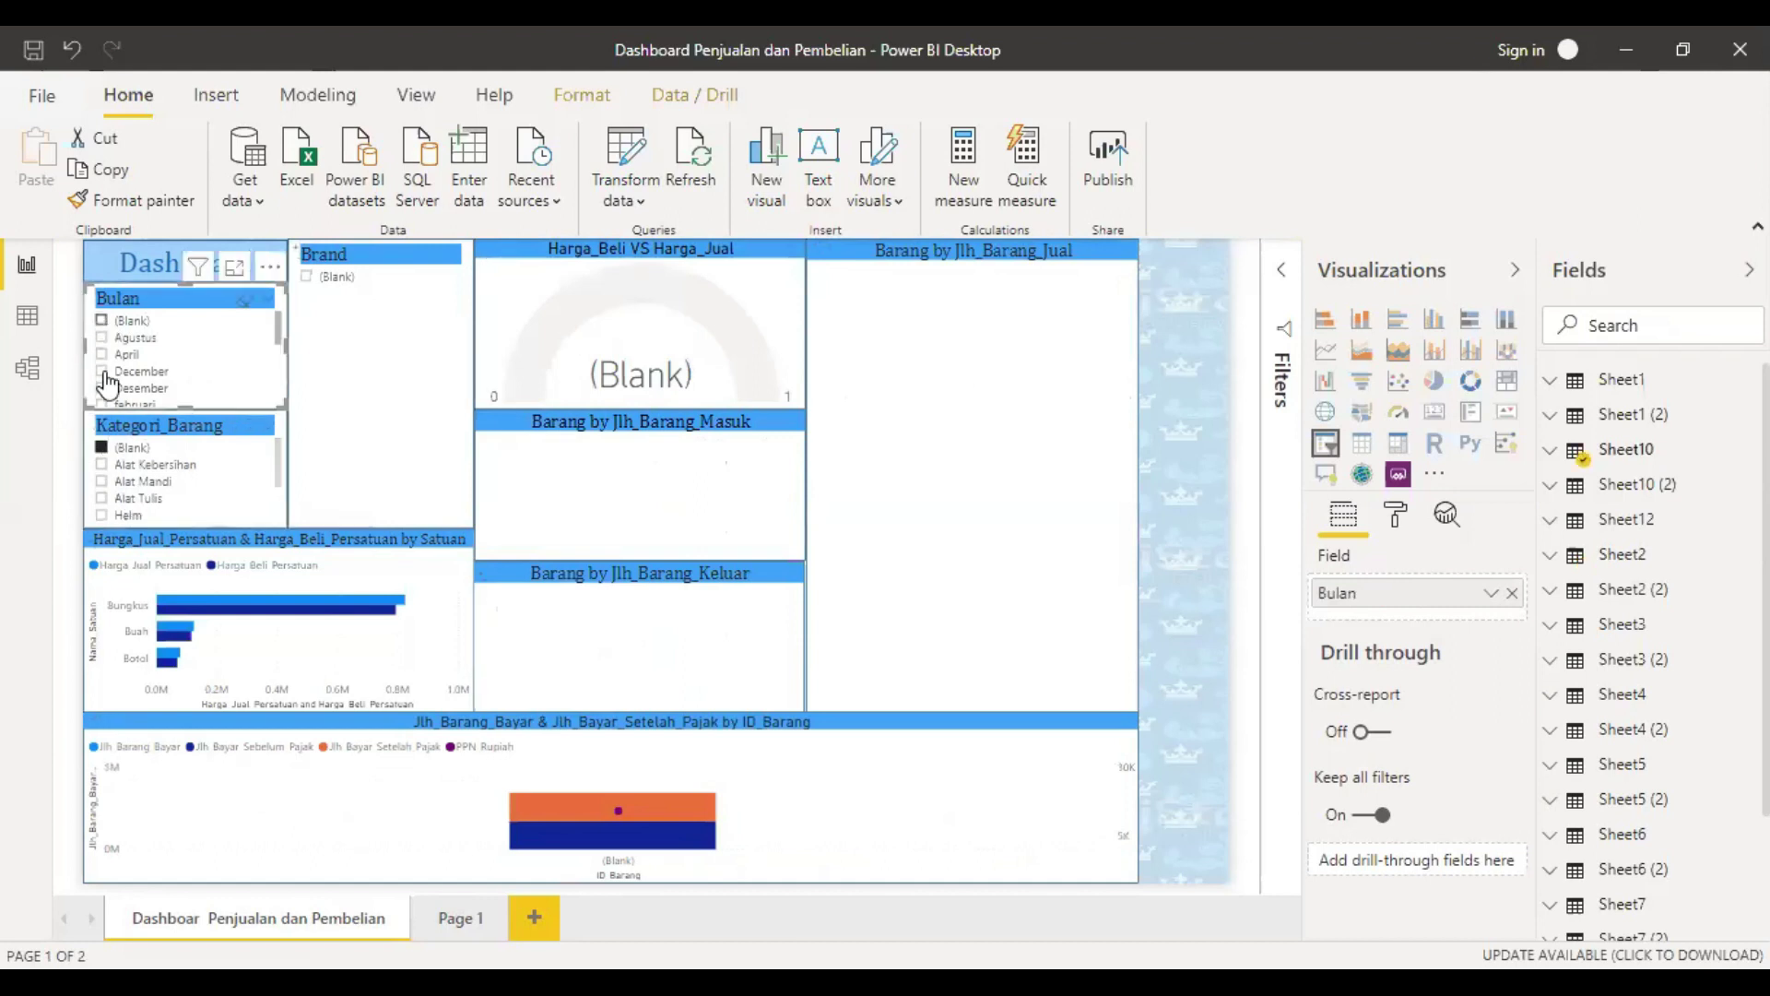
left_click(103, 448)
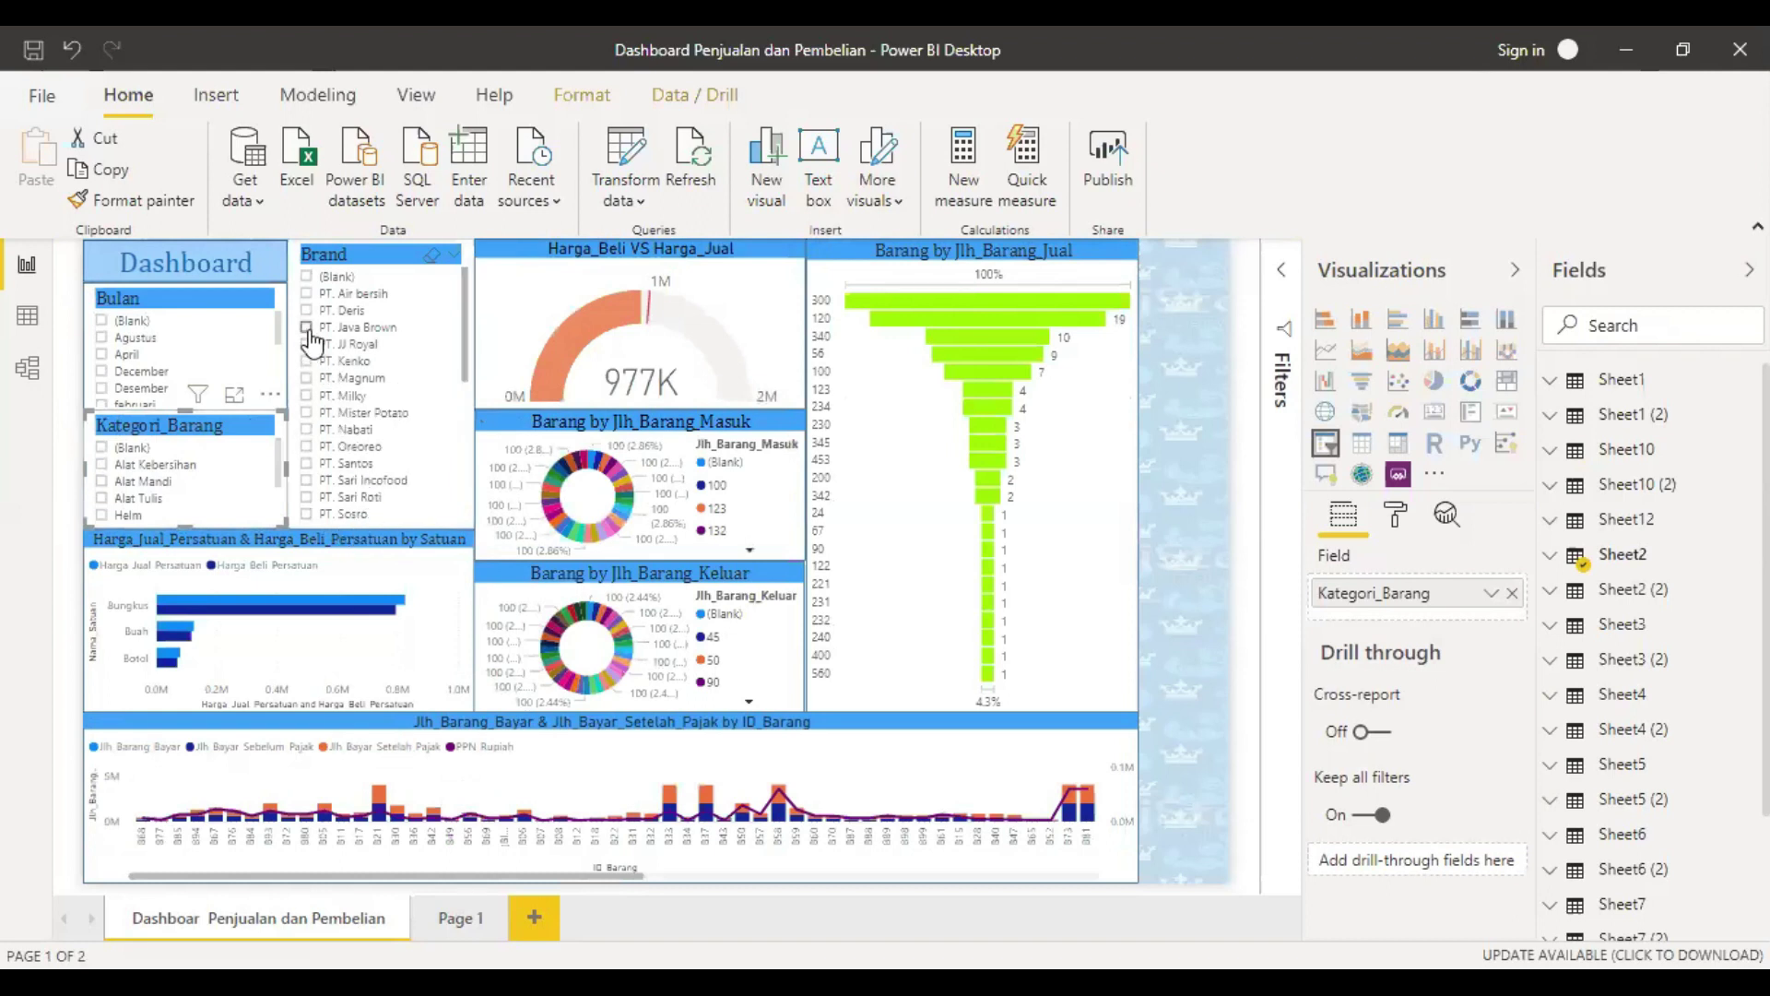
Step: Filter the sales and purchasing dashboard by Brand to PT. Java Brown and to (Blank), and clear the Brand slicer
left_click(307, 328)
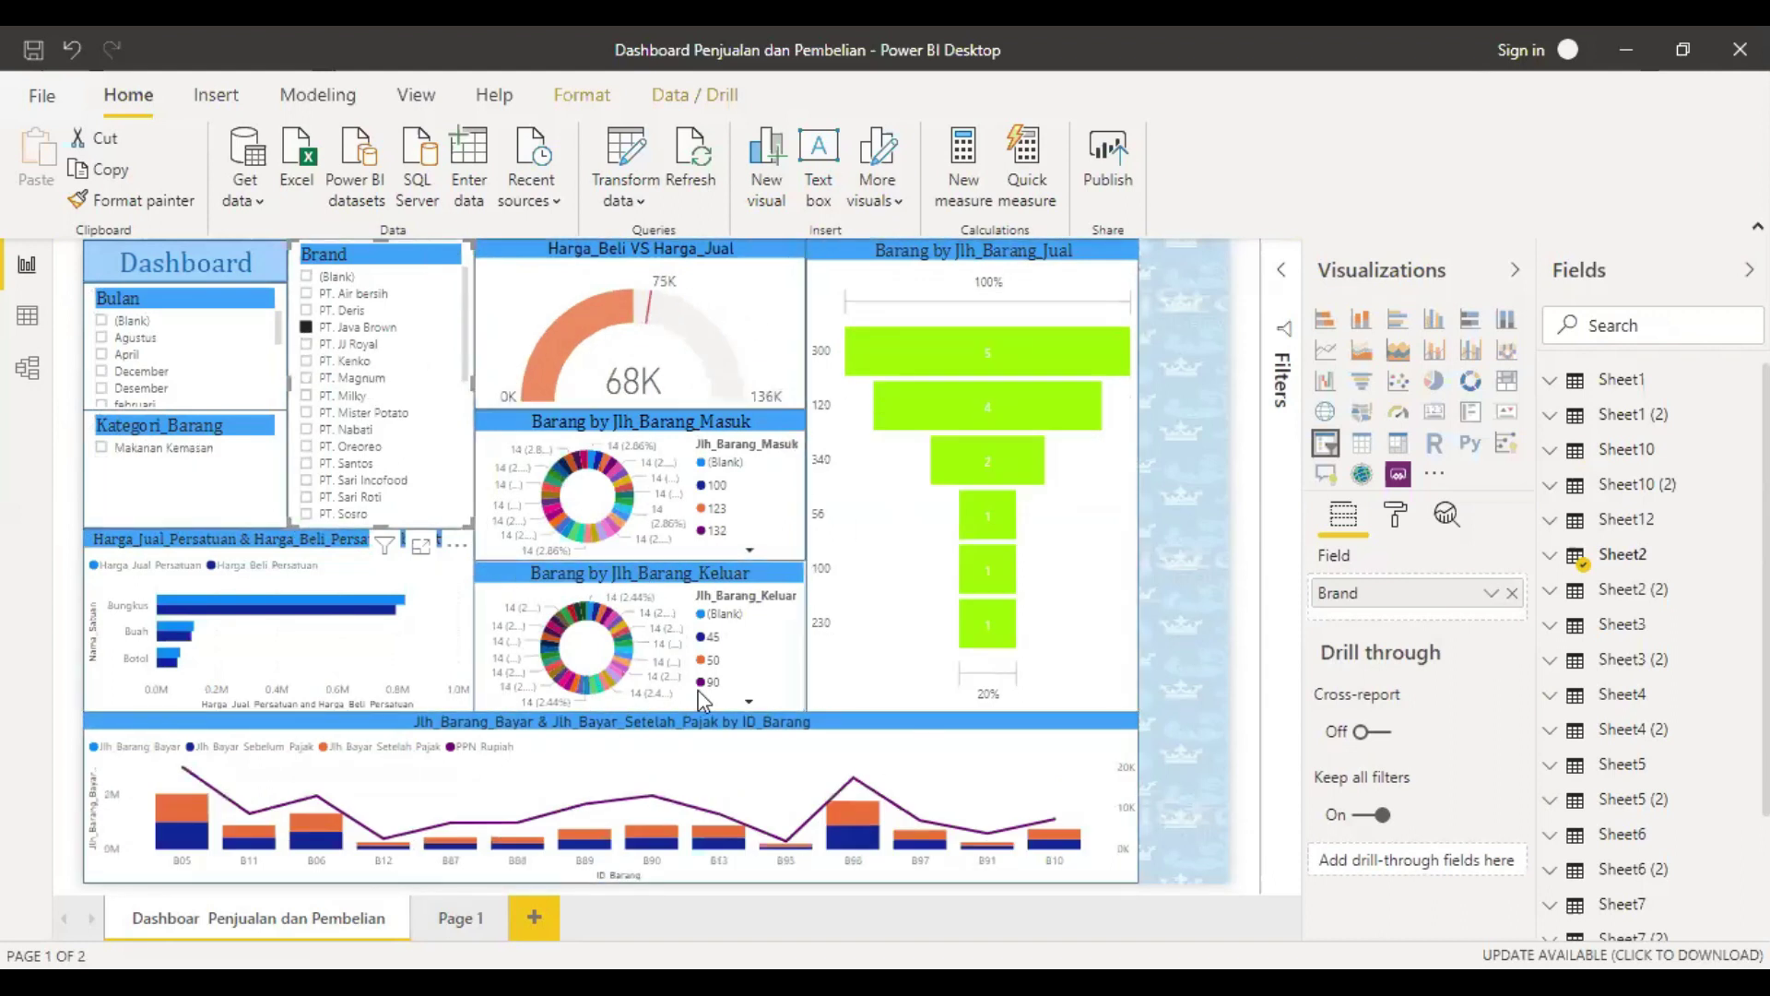
left_click(305, 276)
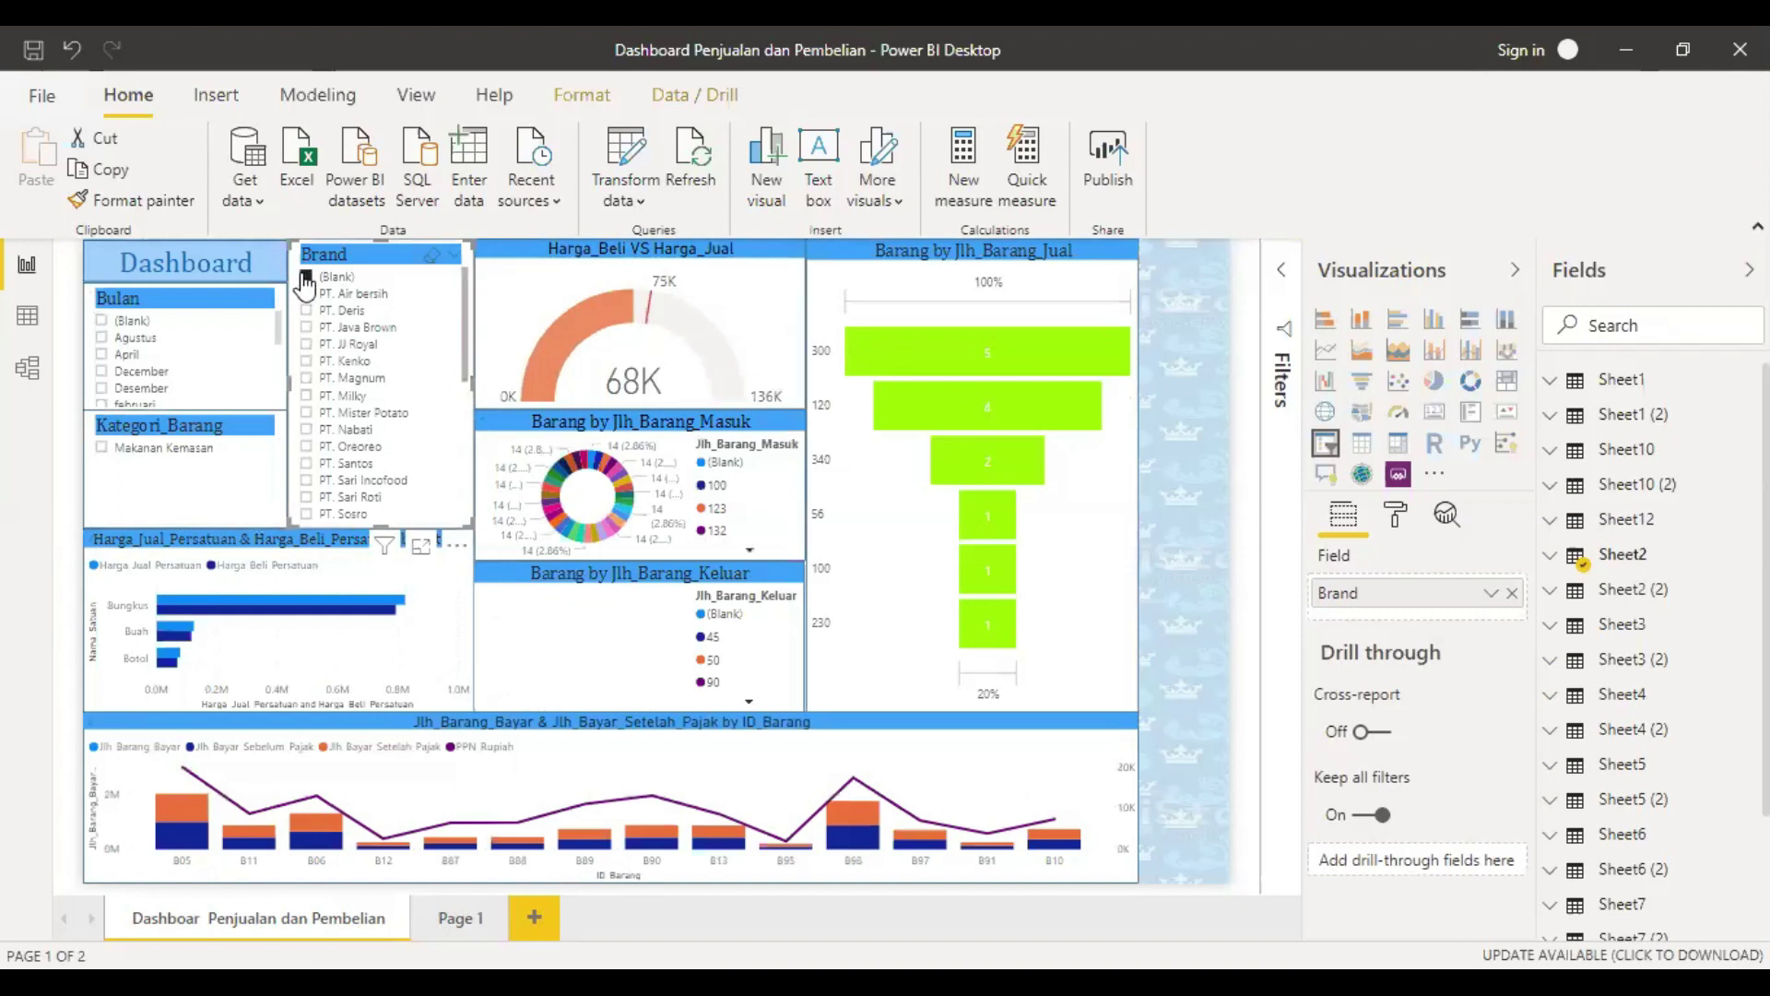
left_click(305, 278)
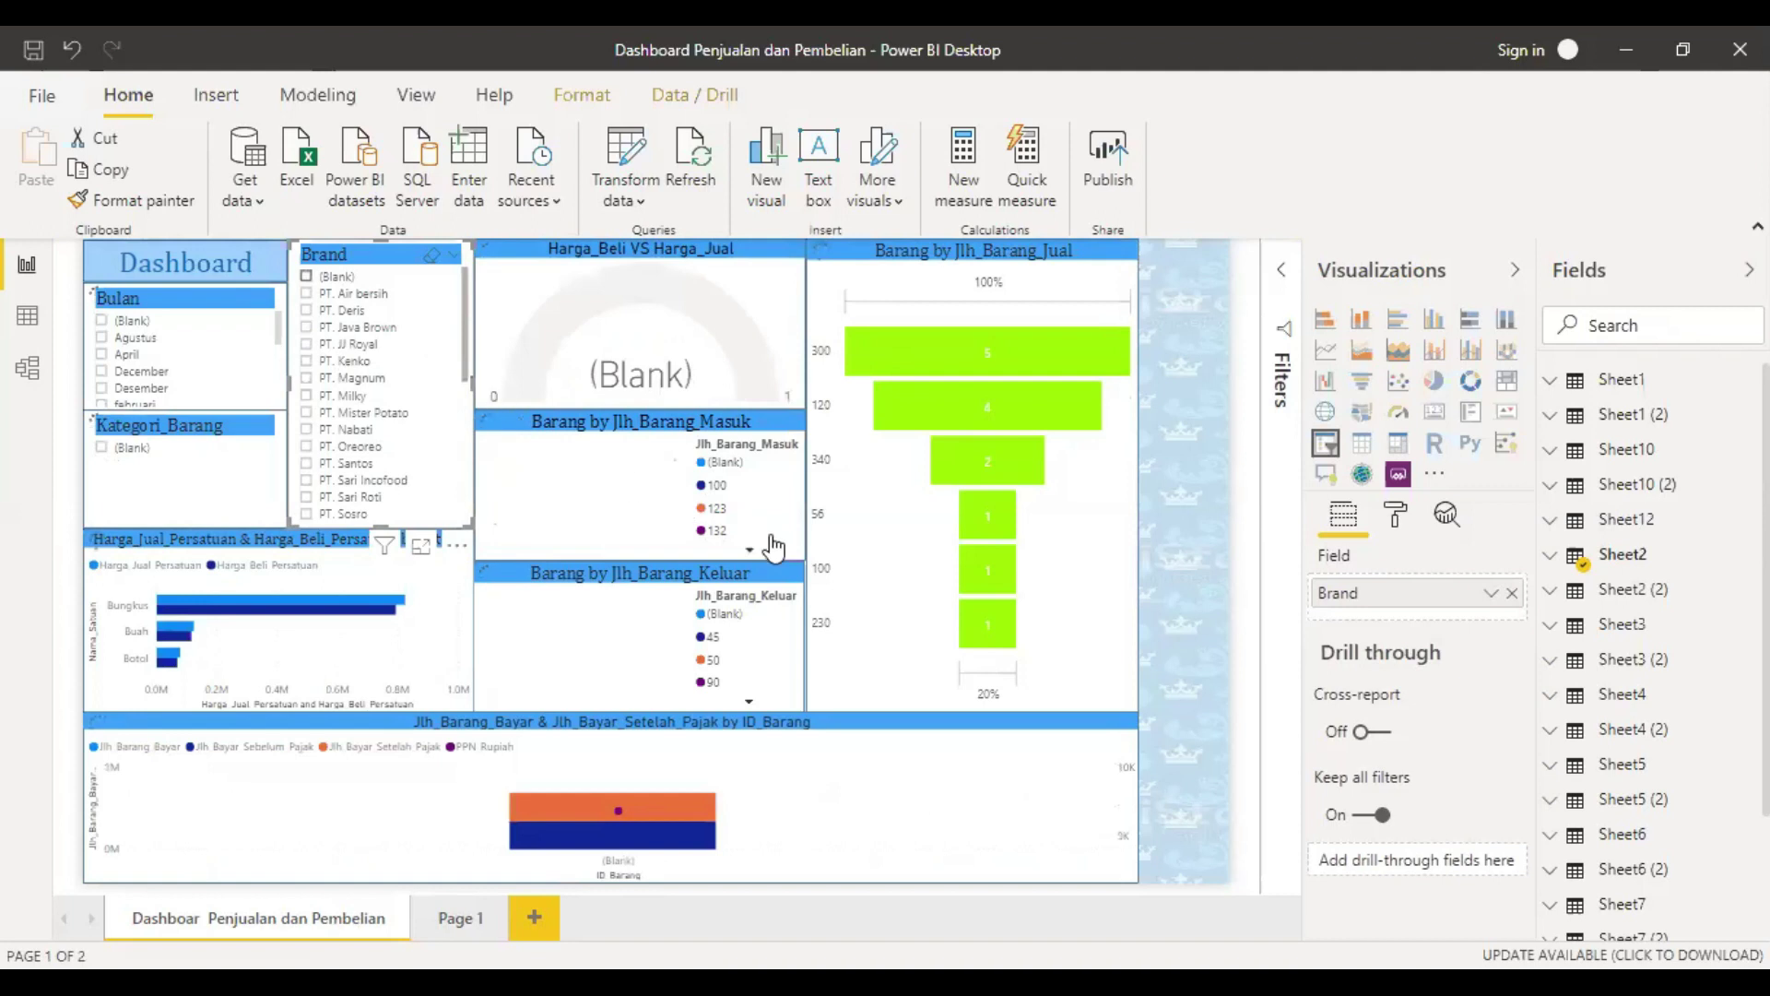
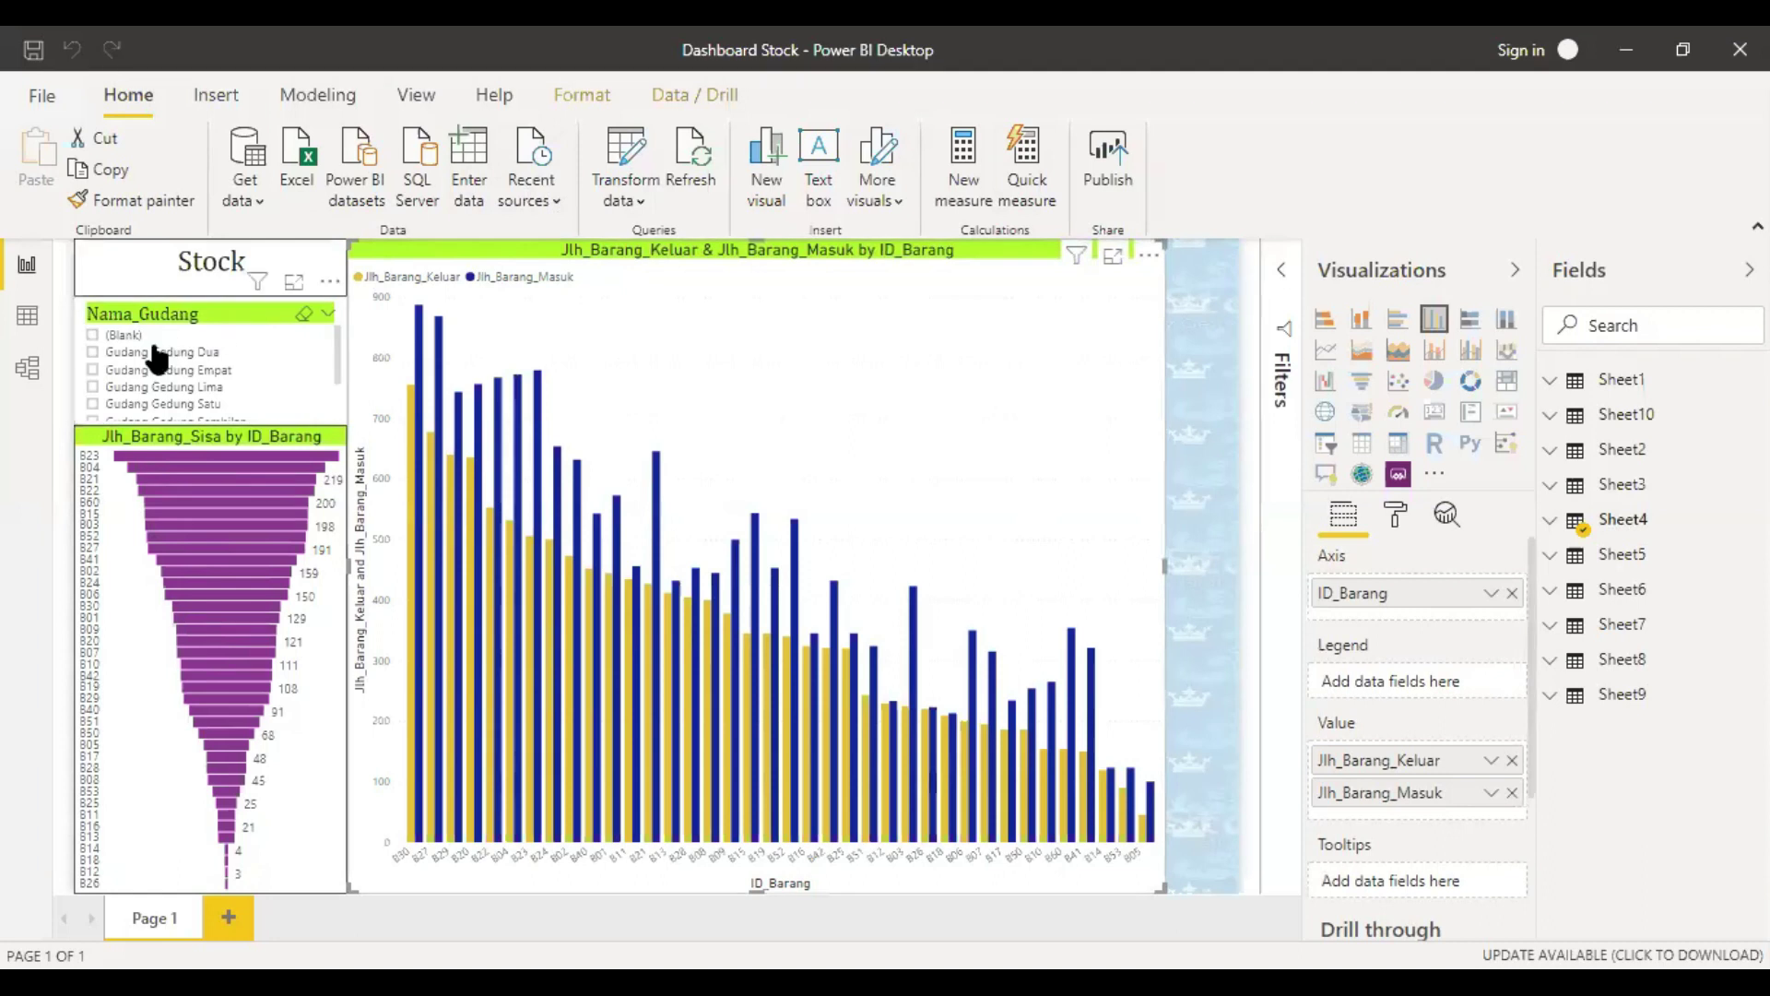
Step: On the Stock dashboard, filter Nama_Gudang to Gudang Gedung Dua, Gudang Gedung Empat and Gudang Gedung Lima in turn
left_click(154, 352)
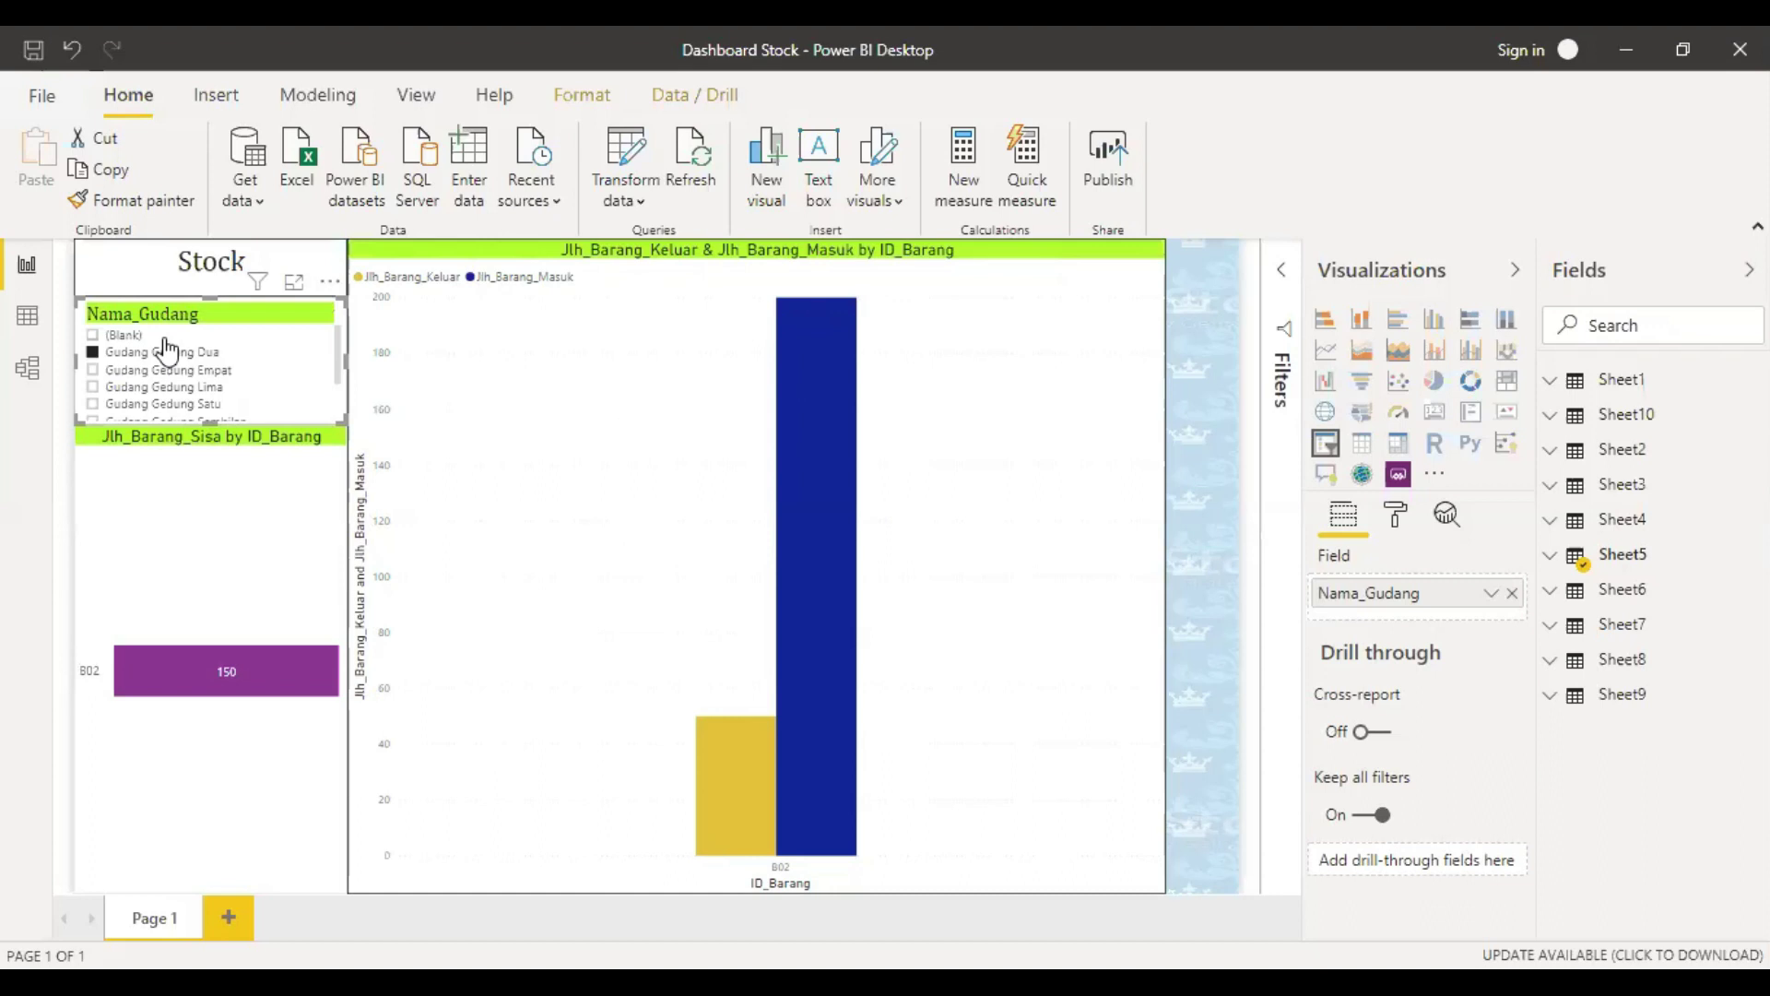
left_click(95, 370)
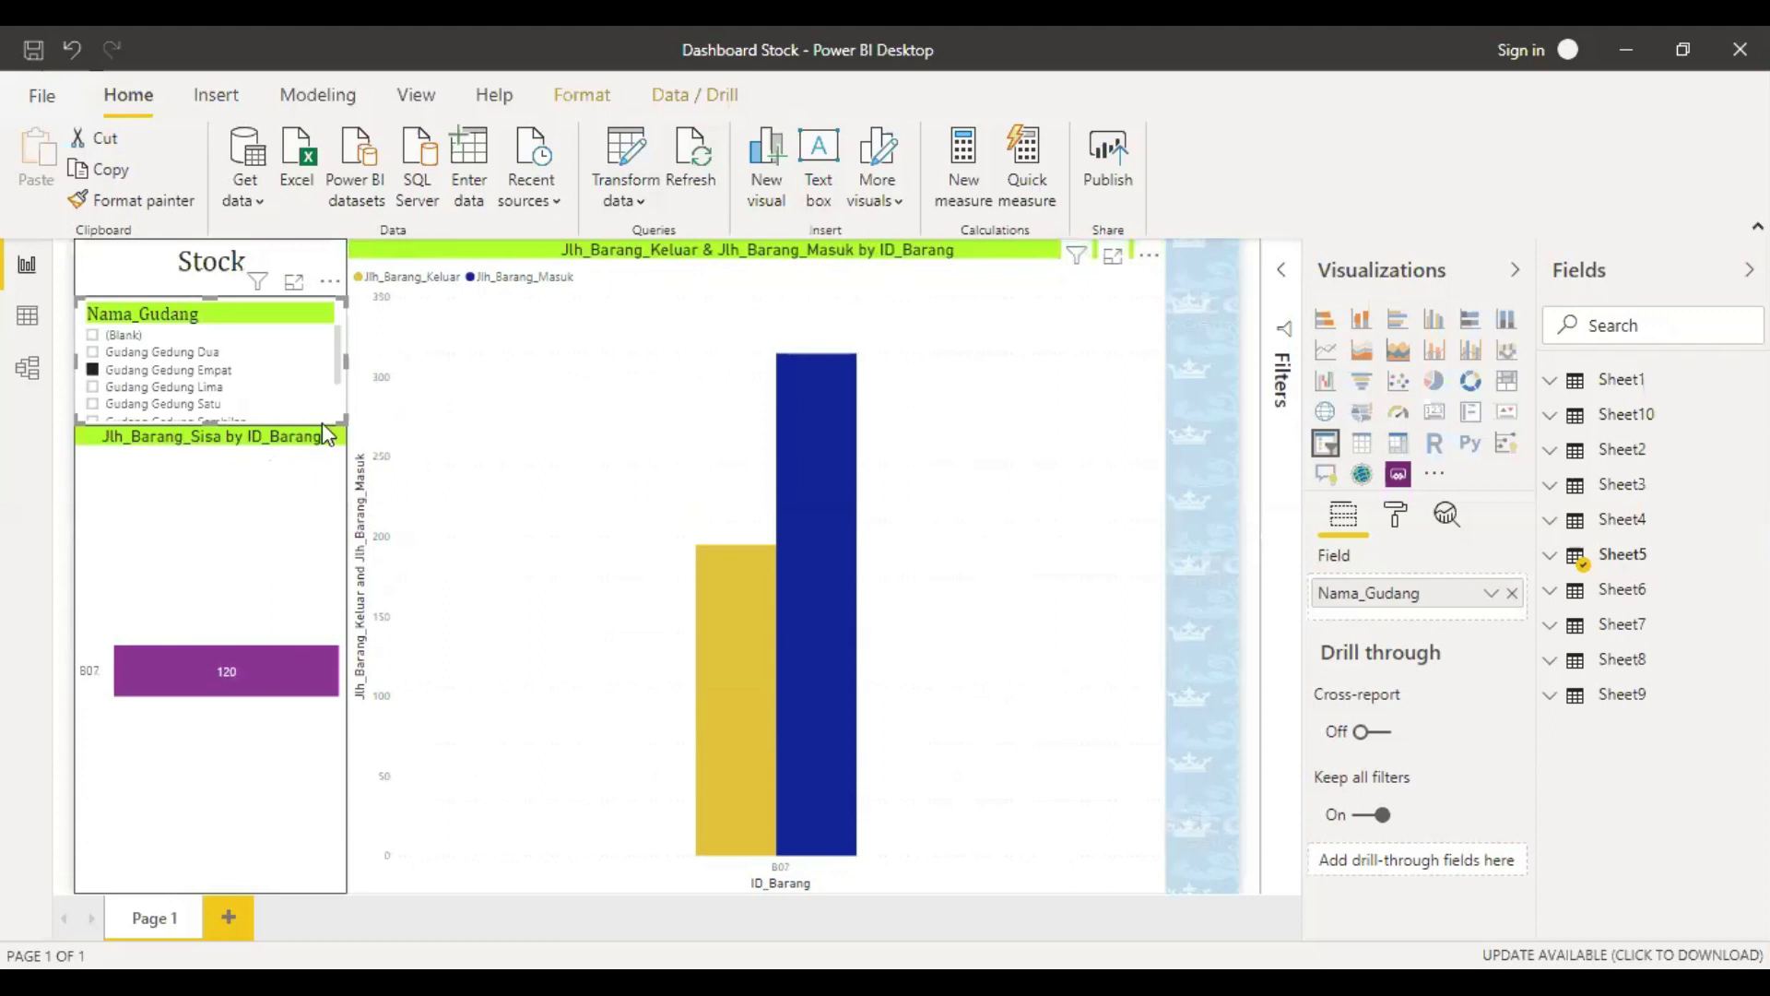
left_click(160, 392)
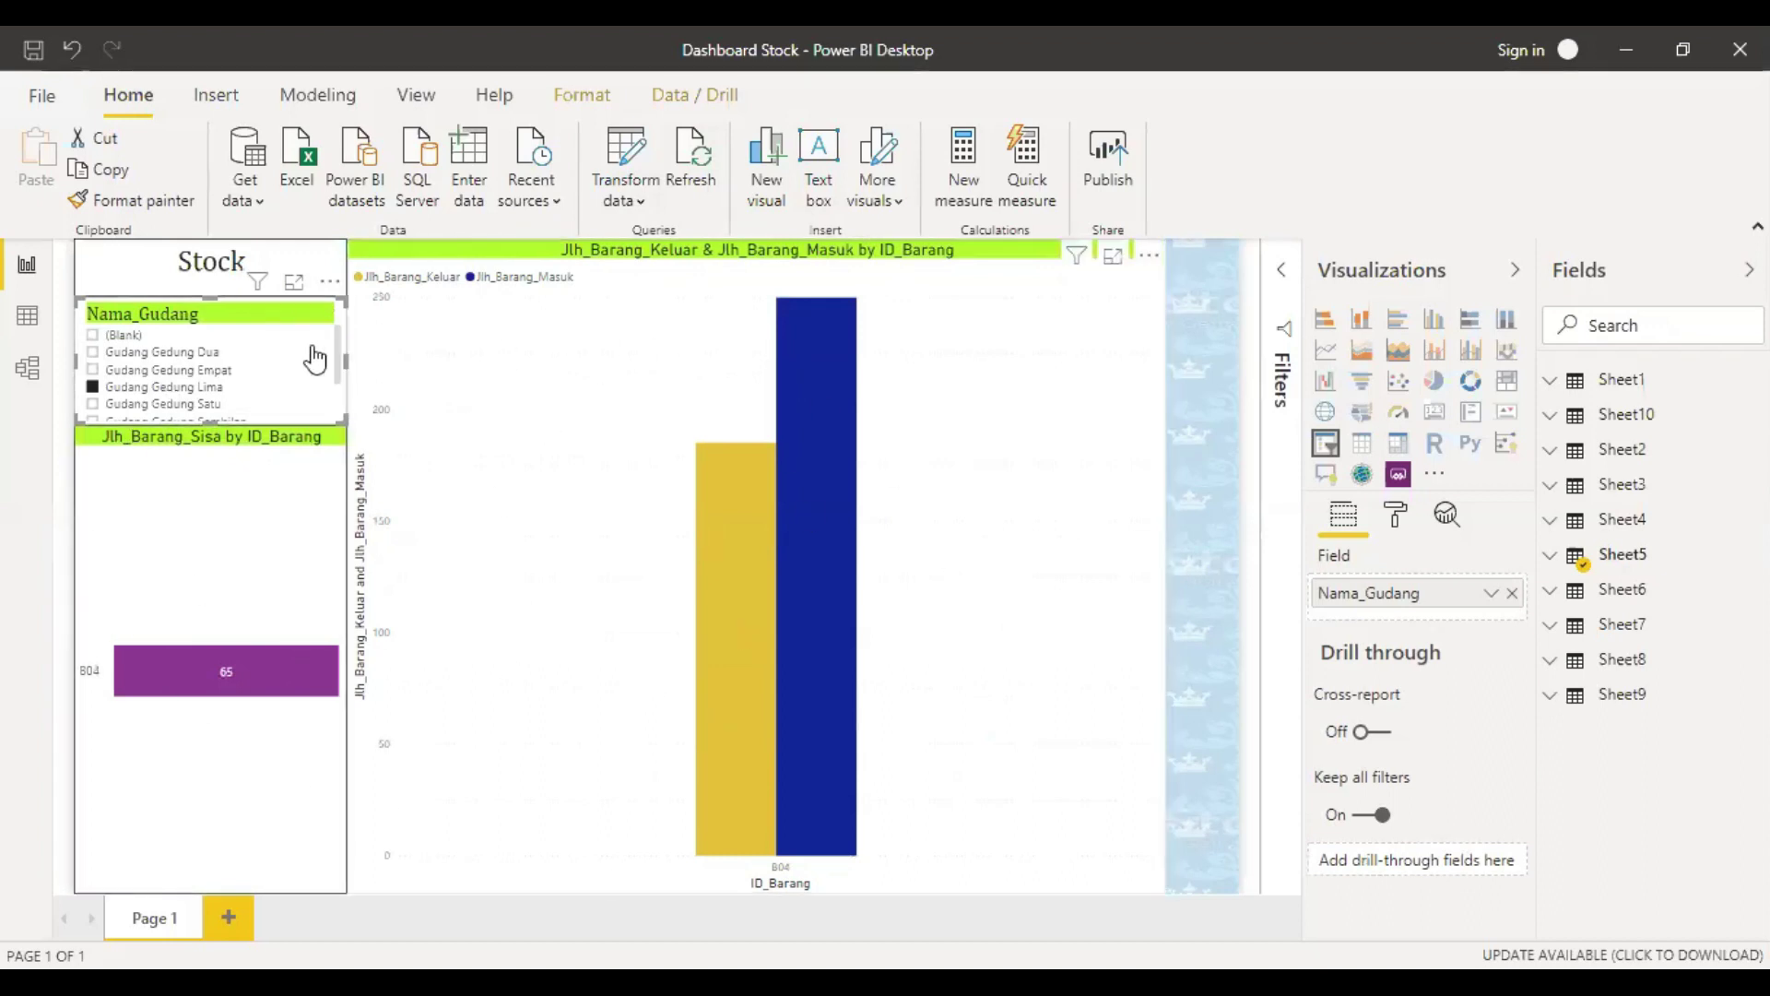
Step: Filter the Stock dashboard's Nama_Gudang to Gudang Gedung Sembilan, Gudang Gedung Tujuh, Gudang Gedung Tiga and (Blank) in turn
scroll(314, 359, "down", 3)
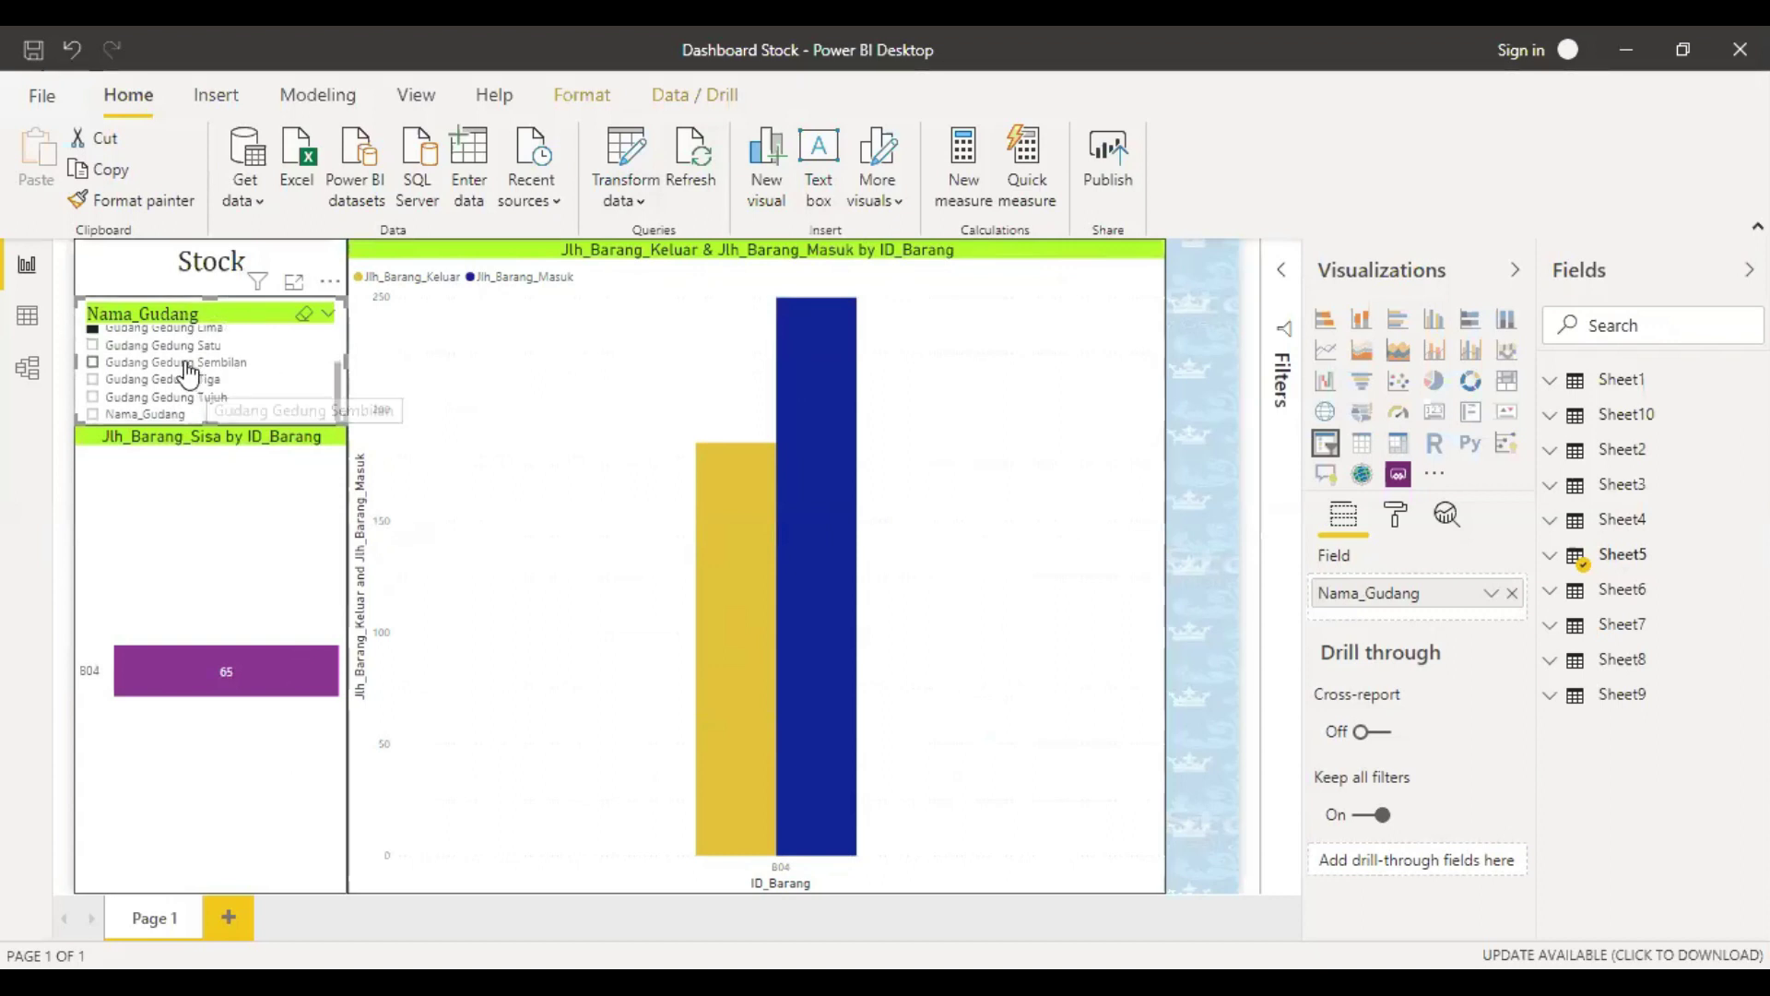
left_click(189, 363)
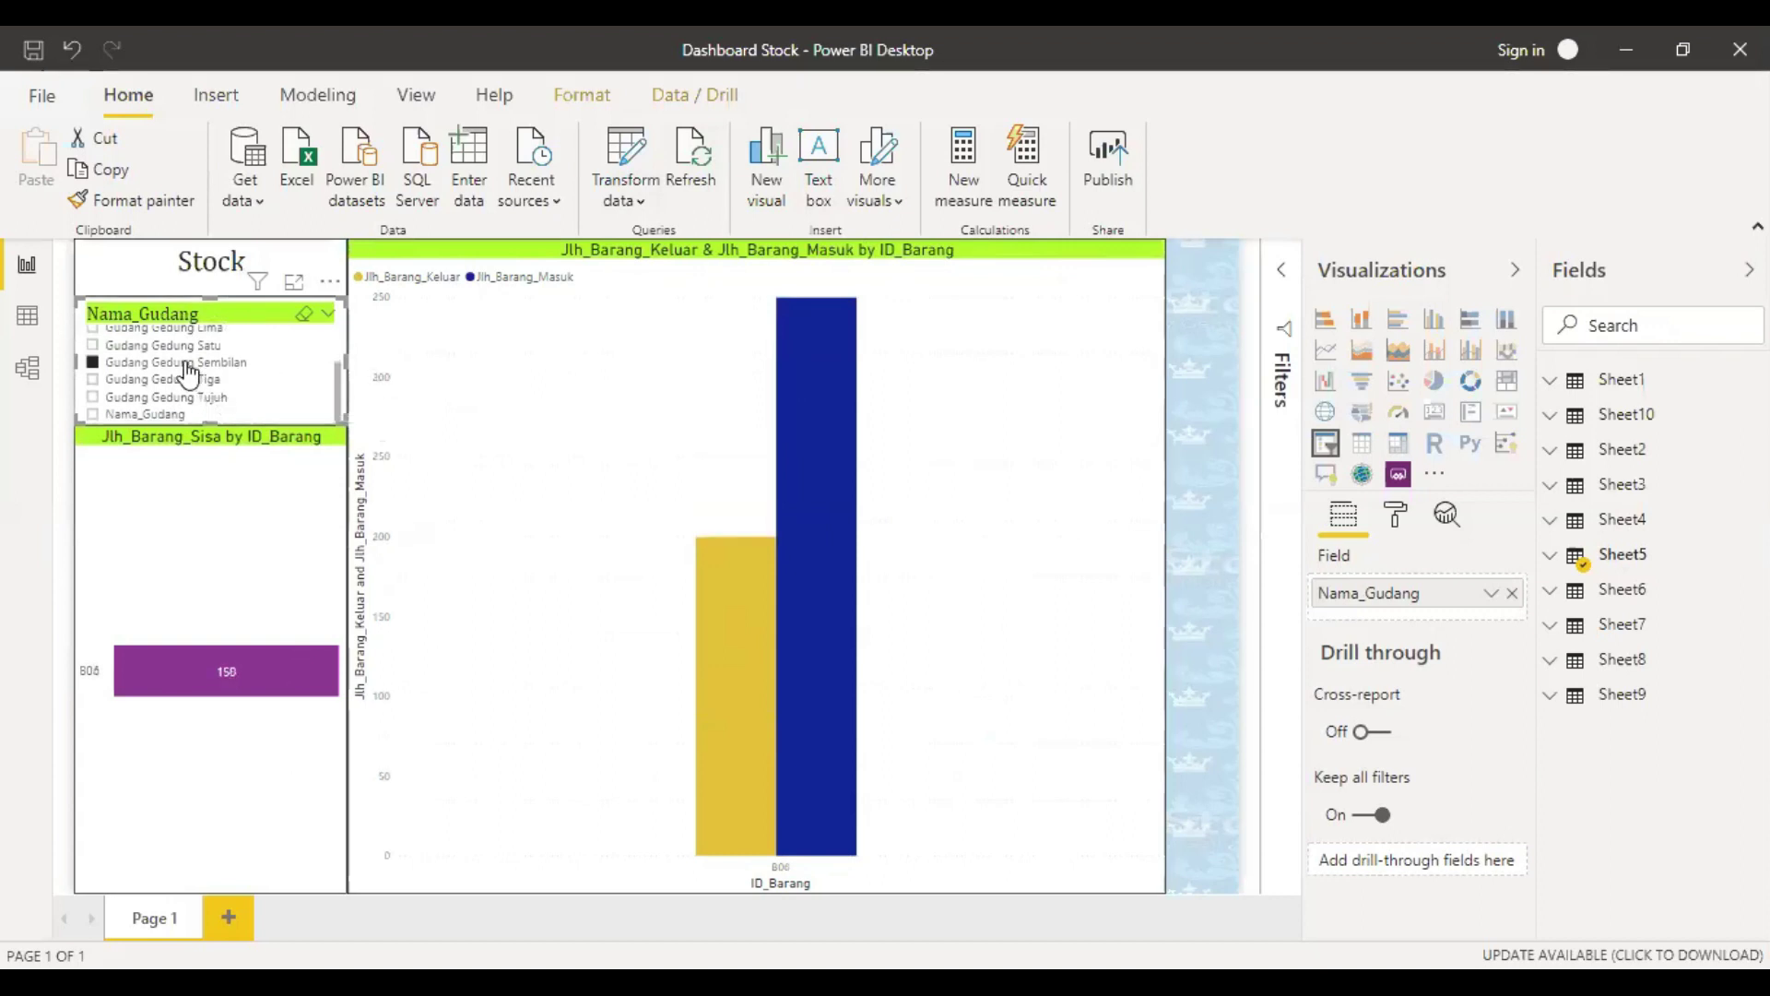
left_click(173, 398)
left_click(174, 380)
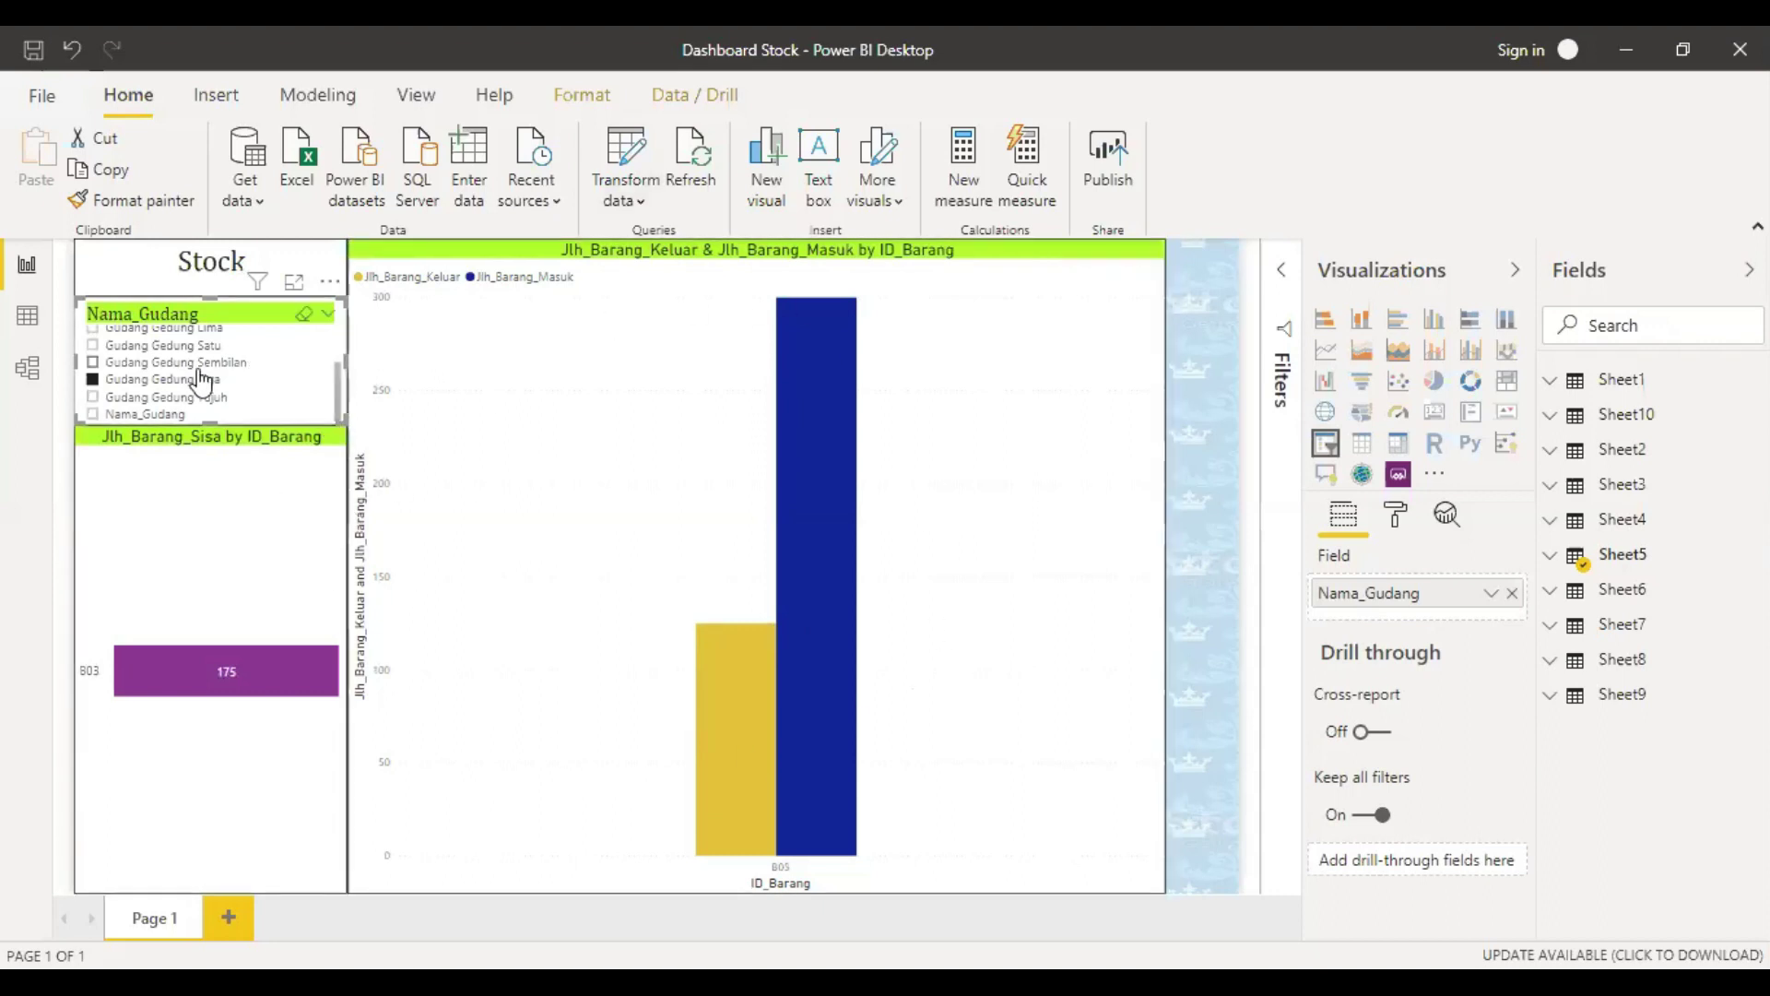
scroll(201, 378, "up", 3)
left_click(138, 337)
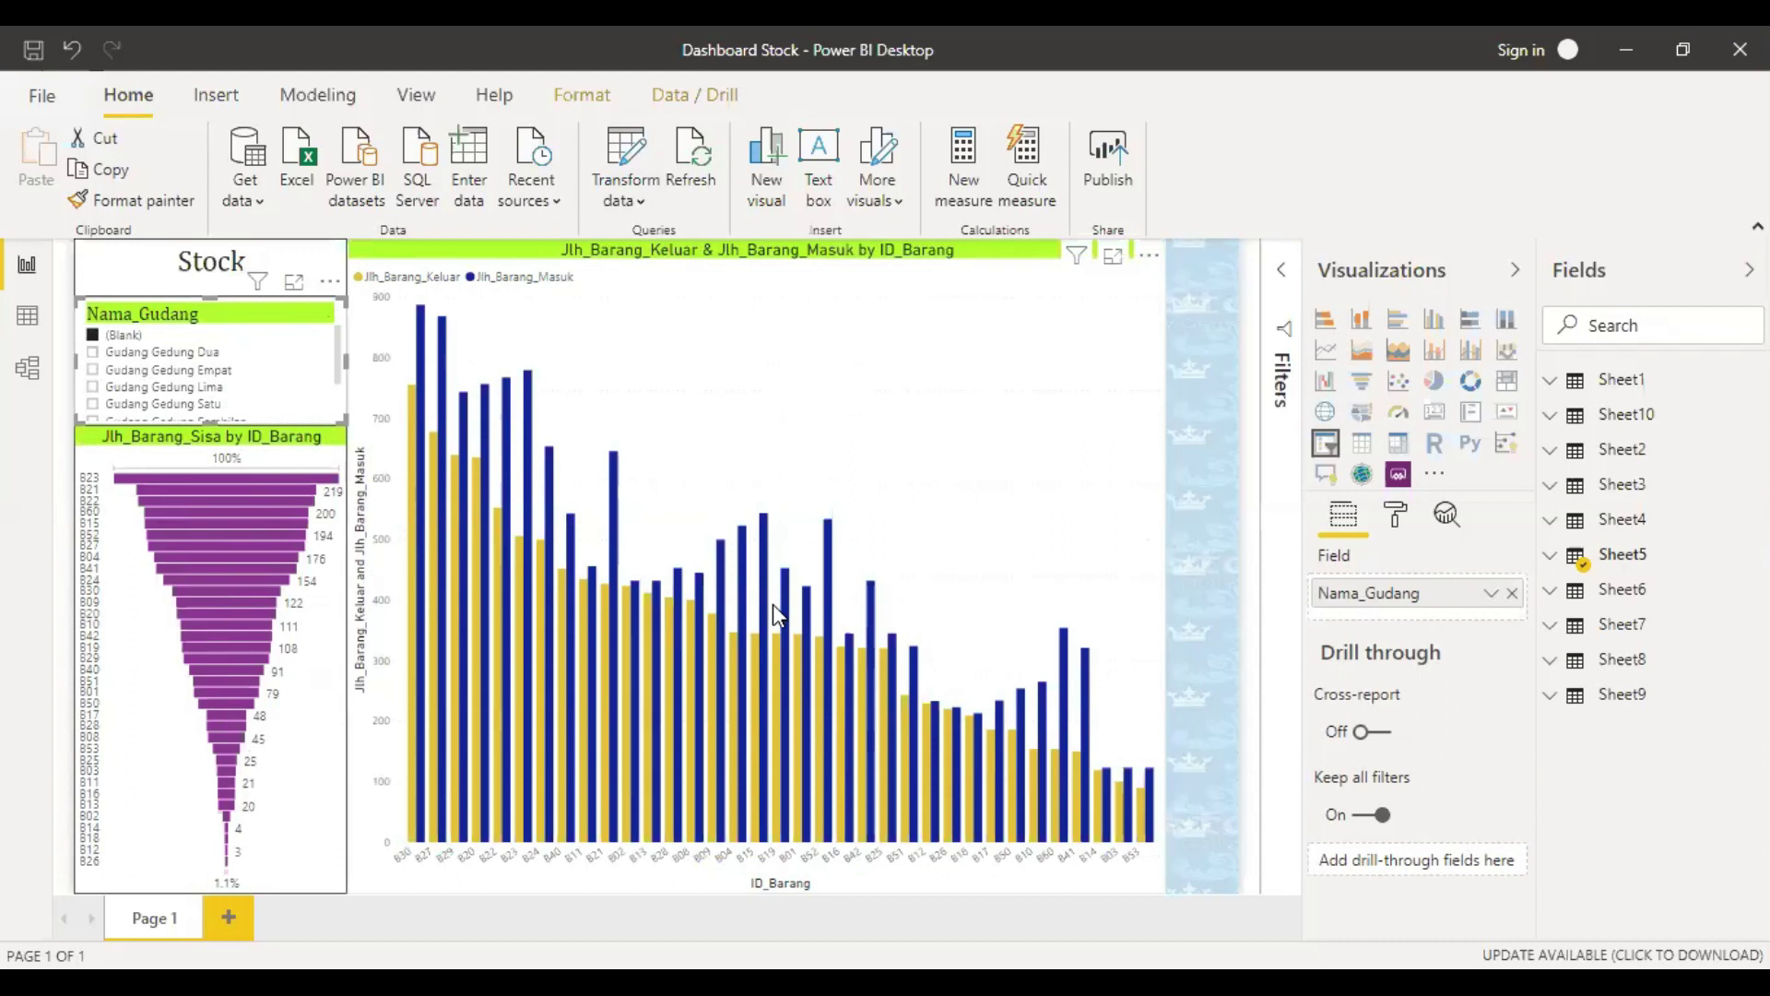
Step: Inspect column values in the Jlh_Barang_Keluar & Jlh_Barang_Masuk chart, highlight items B30 and B27 in turn, and clear the highlight
mouse_move(790, 608)
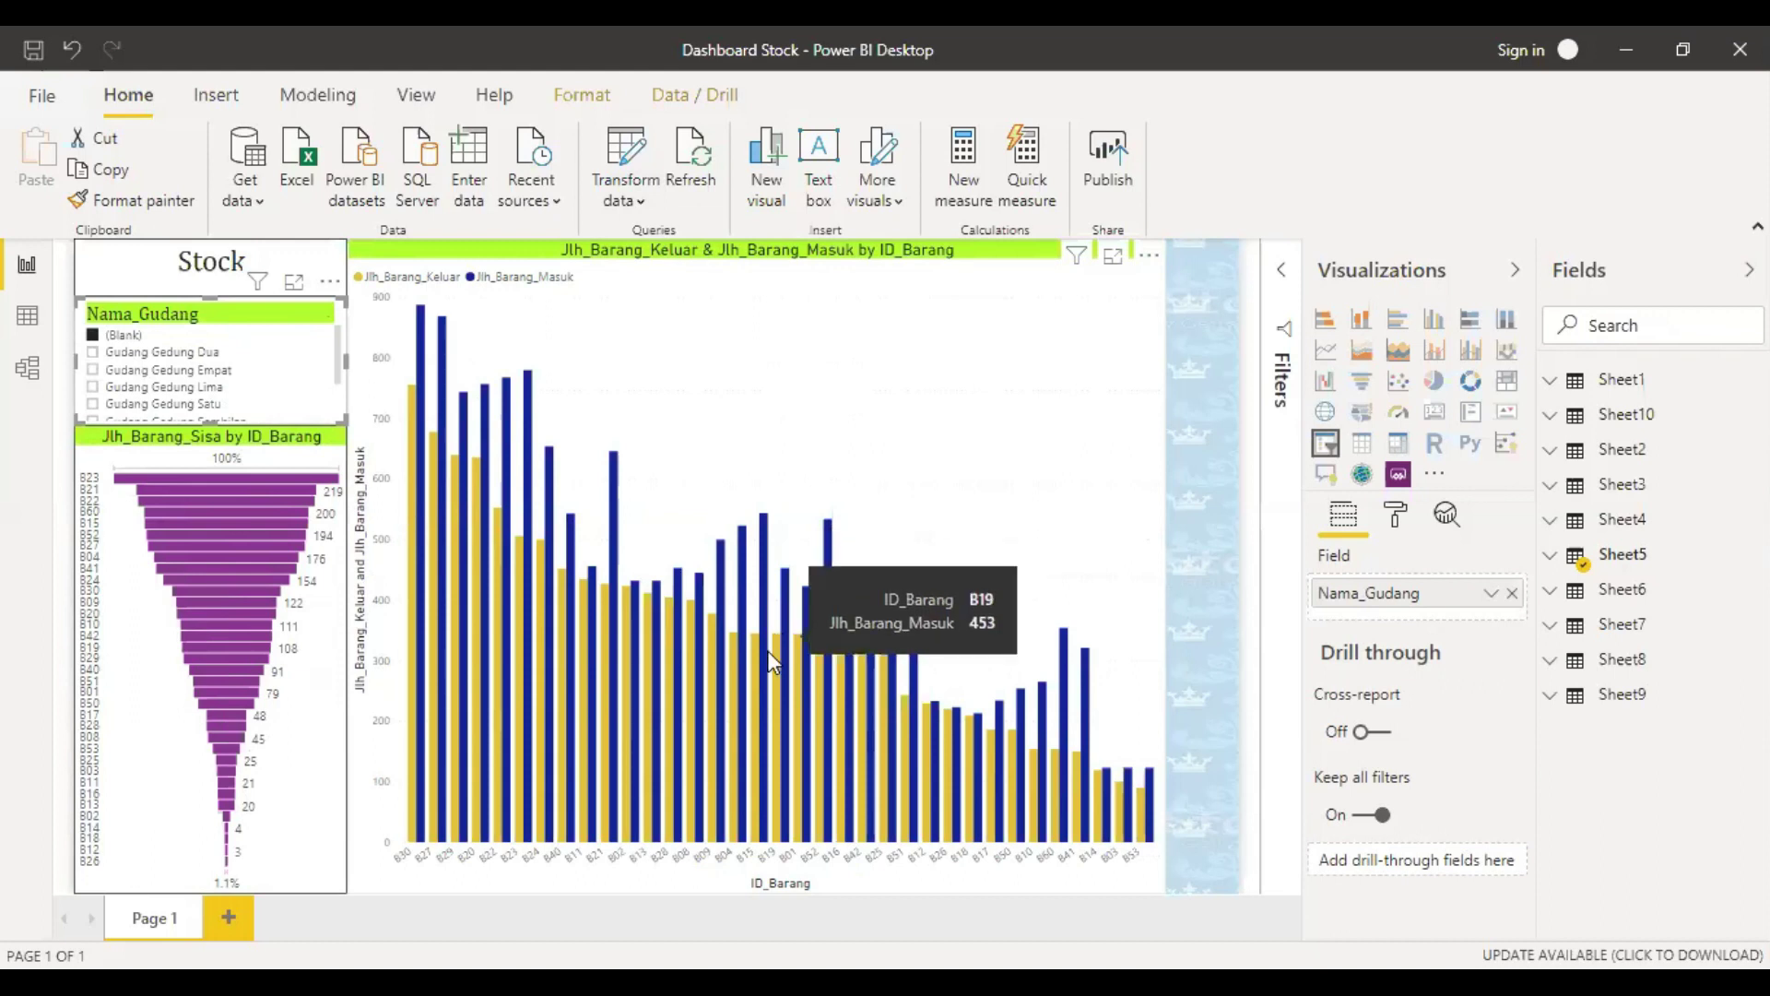
left_click(422, 344)
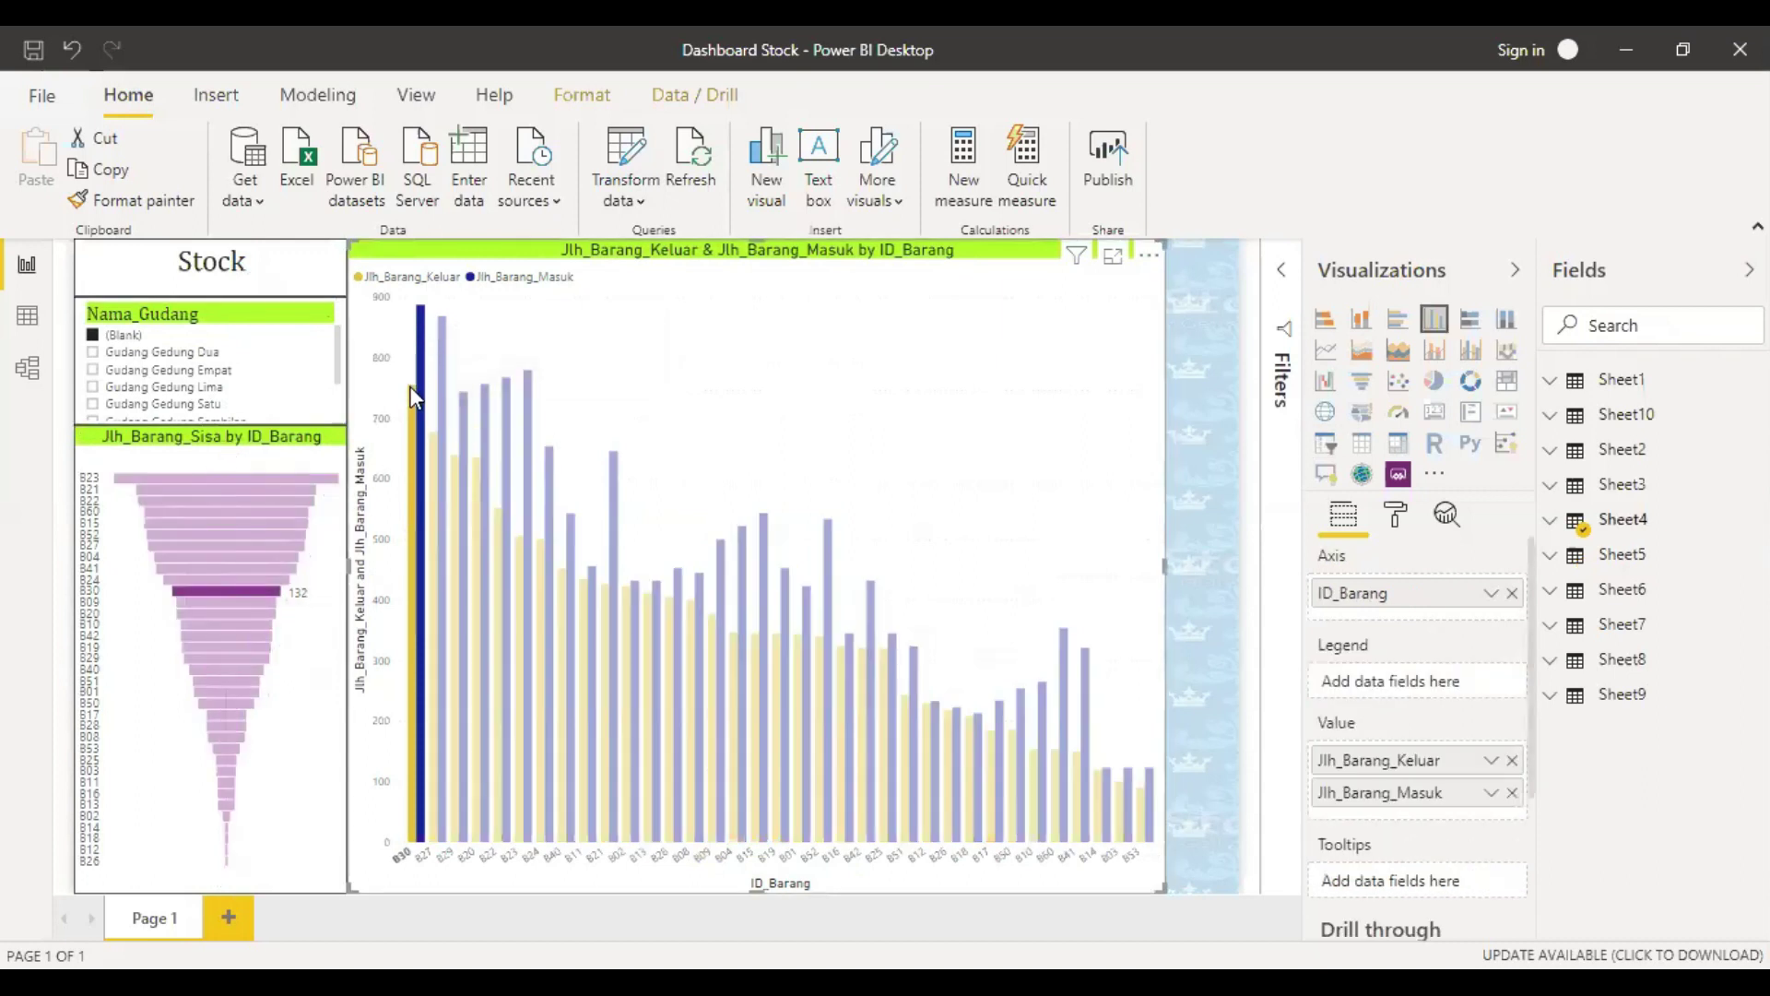
left_click(445, 456)
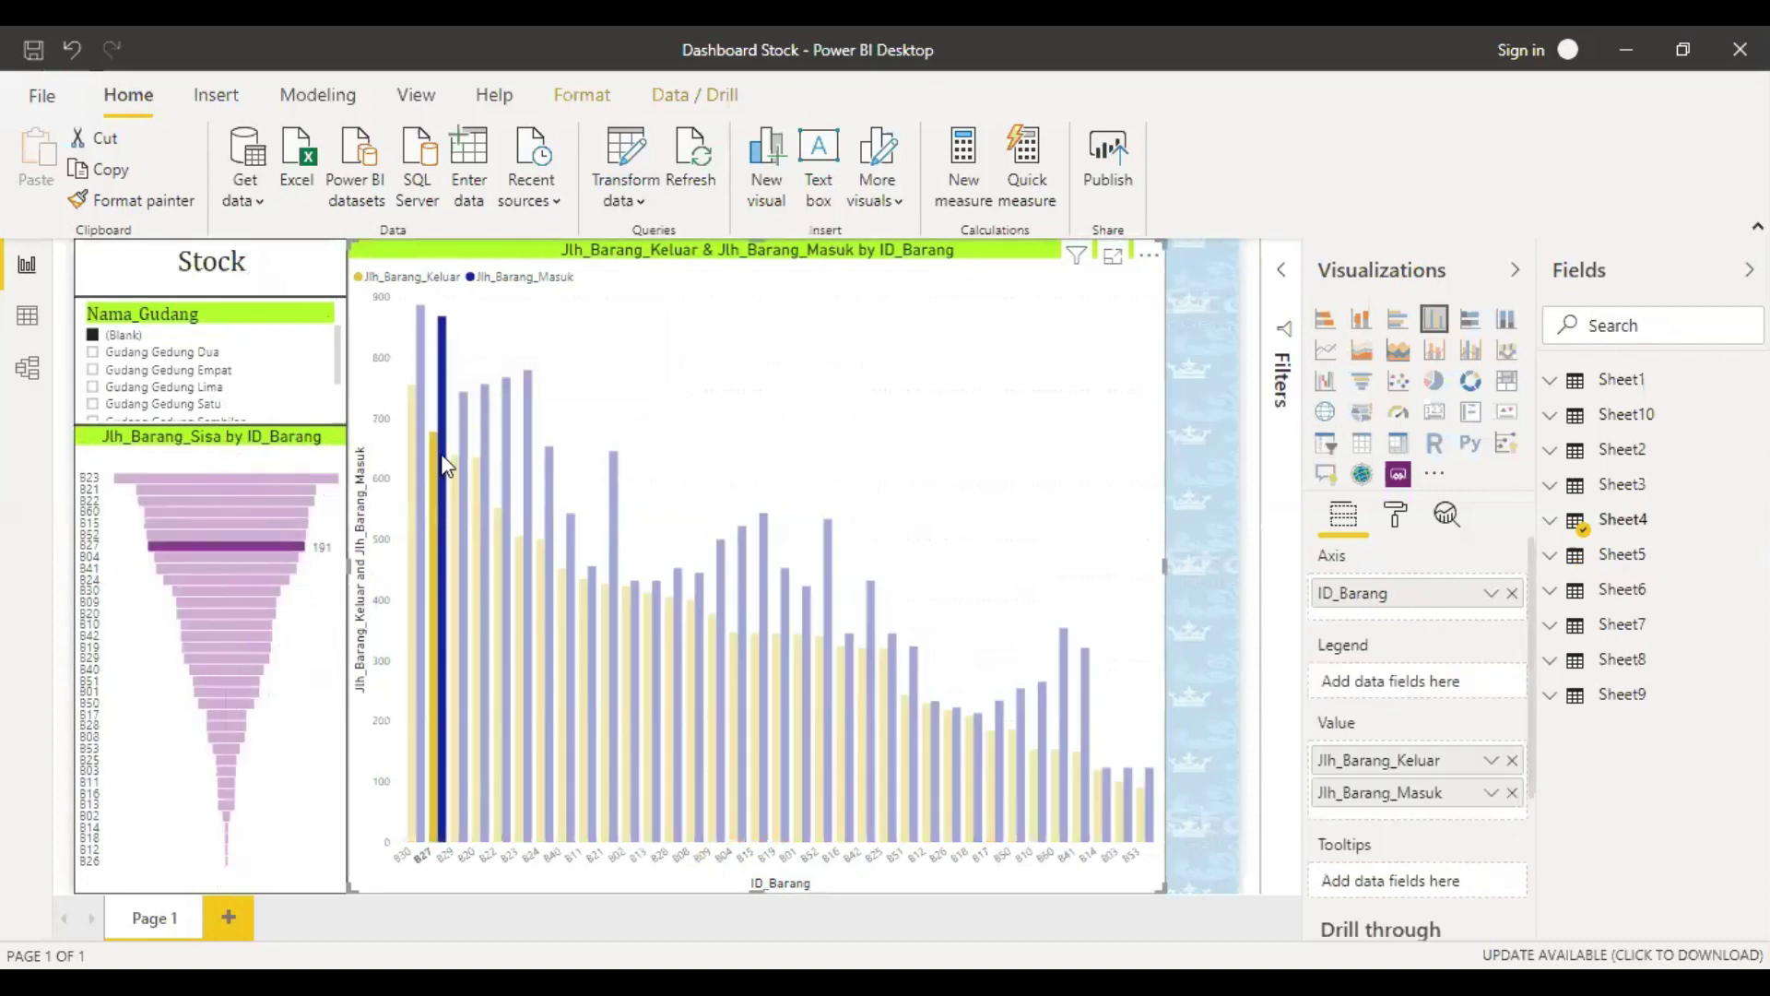
left_click(444, 452)
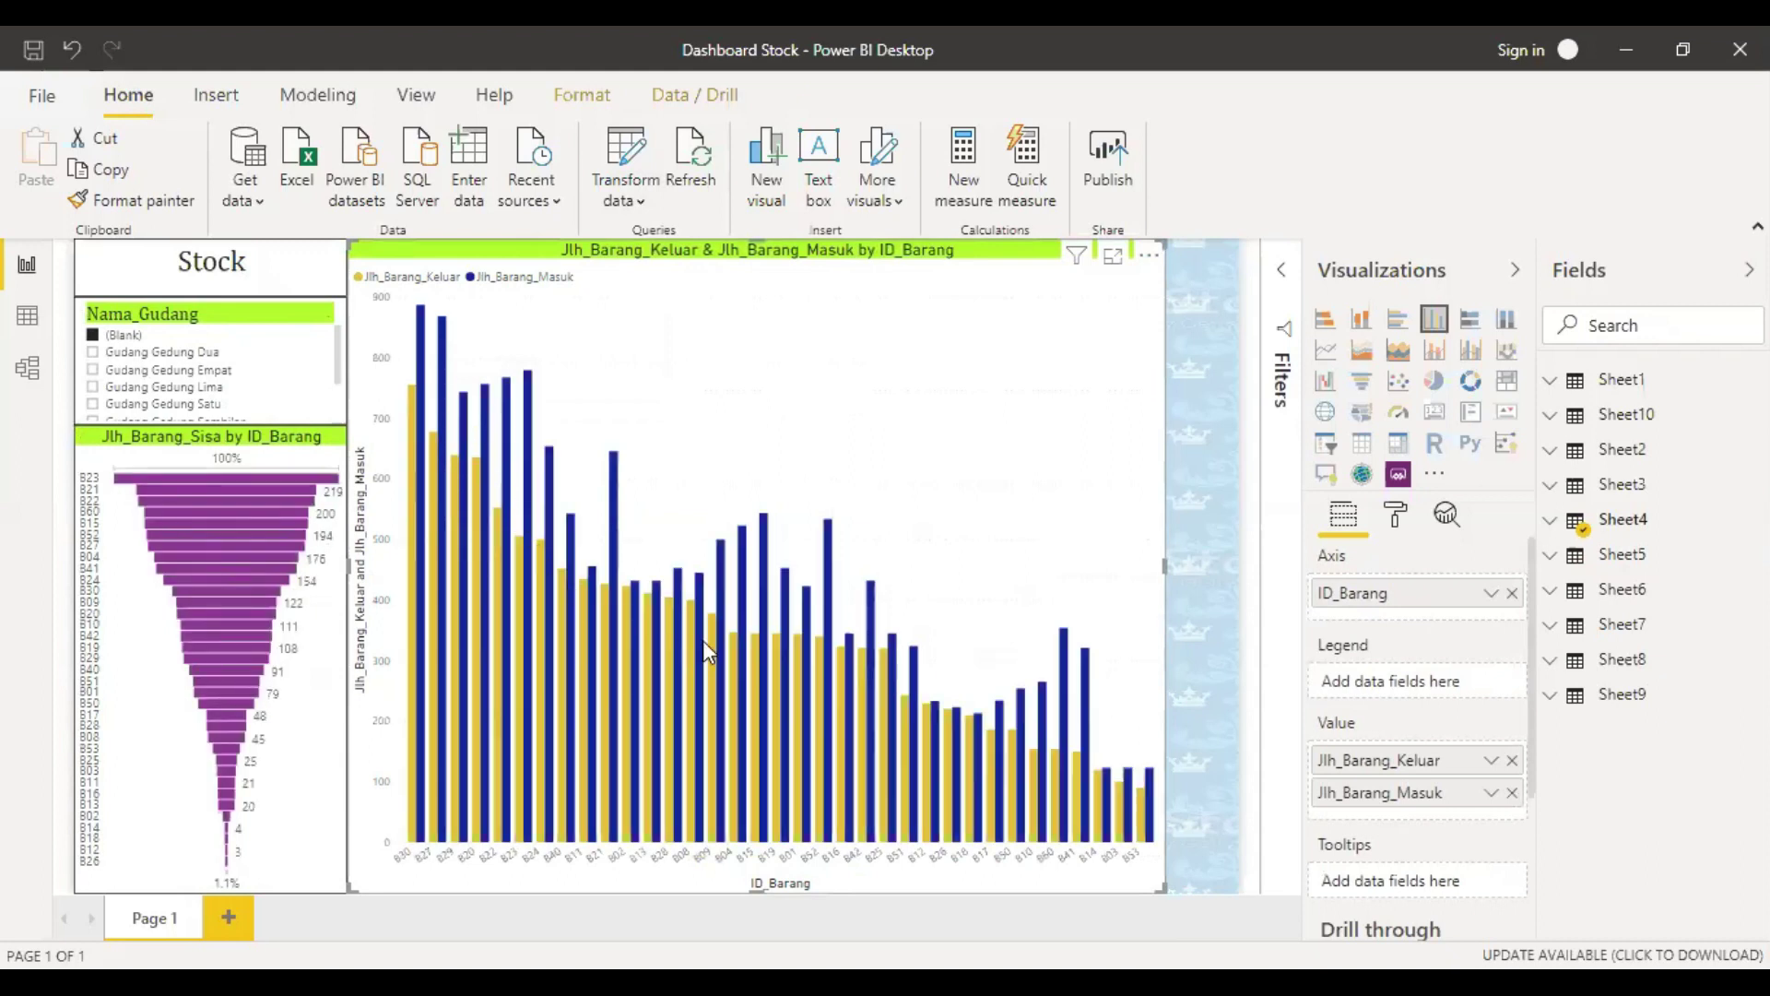
mouse_move(826, 549)
mouse_move(842, 661)
mouse_move(788, 574)
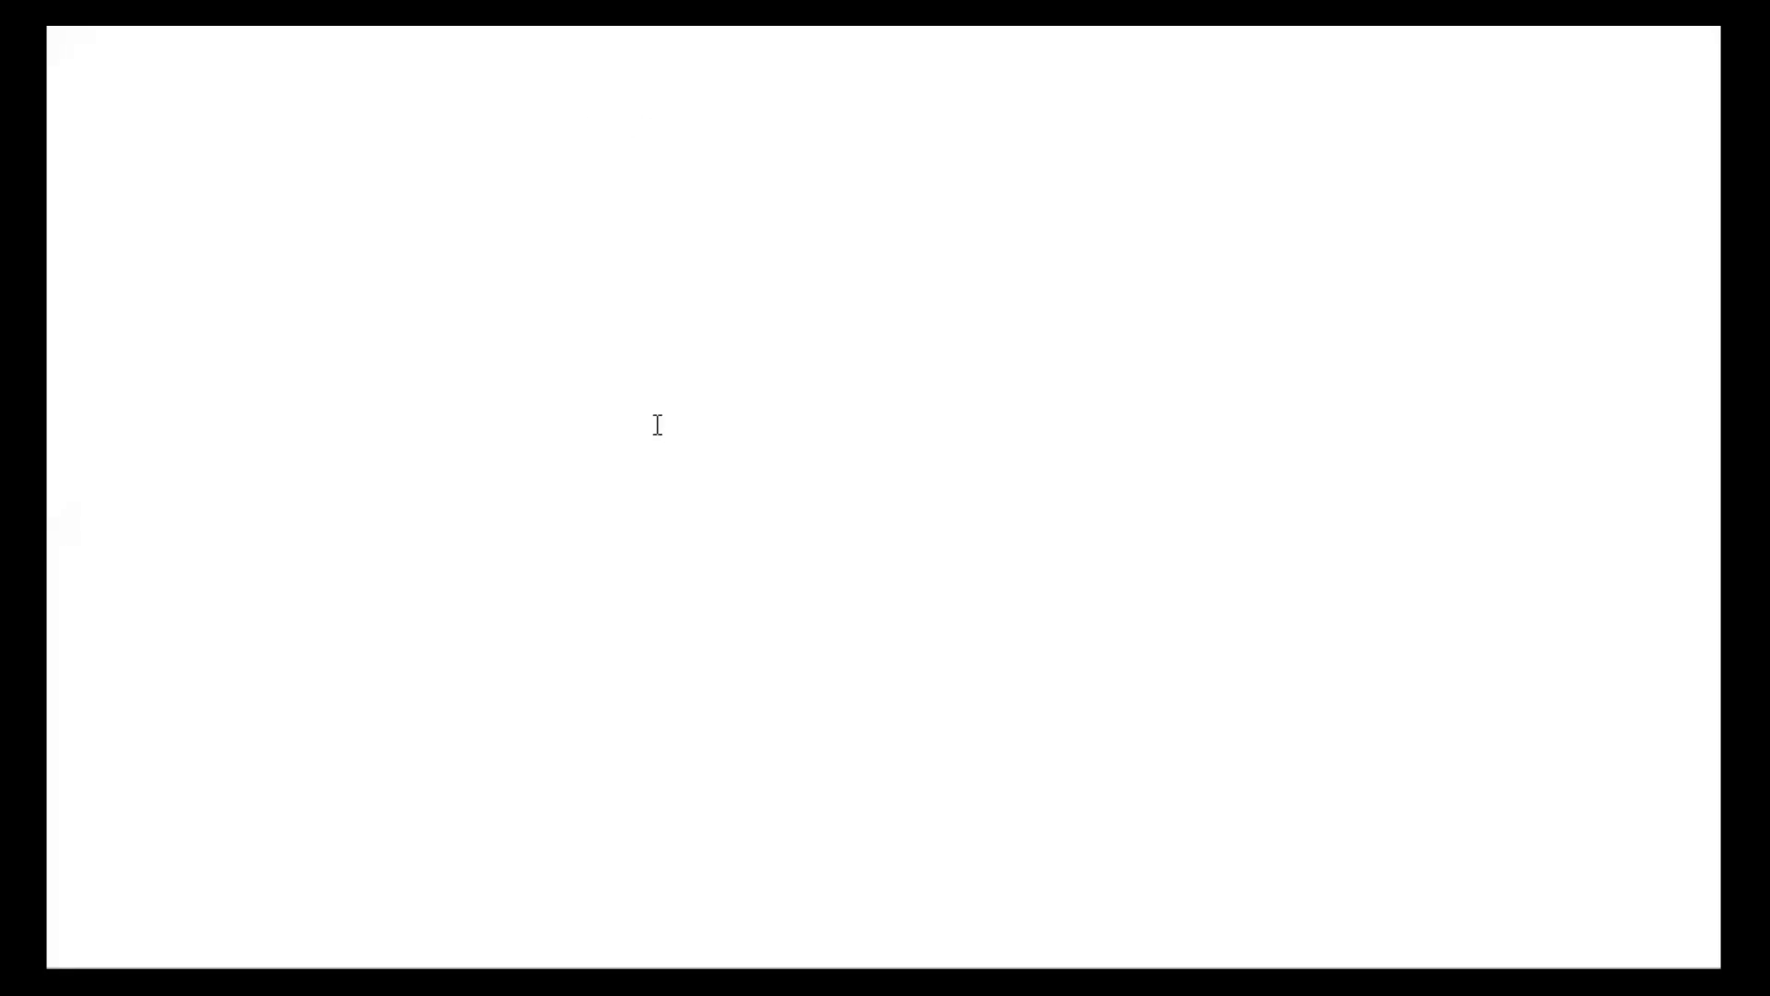
Step: Write the text "yang ketiga saya akan menjelaskan cara kerja dari score card yang kelompok kami buat" on the blank whiteboard
left_click(639, 321)
type("yang ke")
type("tiga saya")
type(" akan menj")
type("elaskan ")
type("cara kerja")
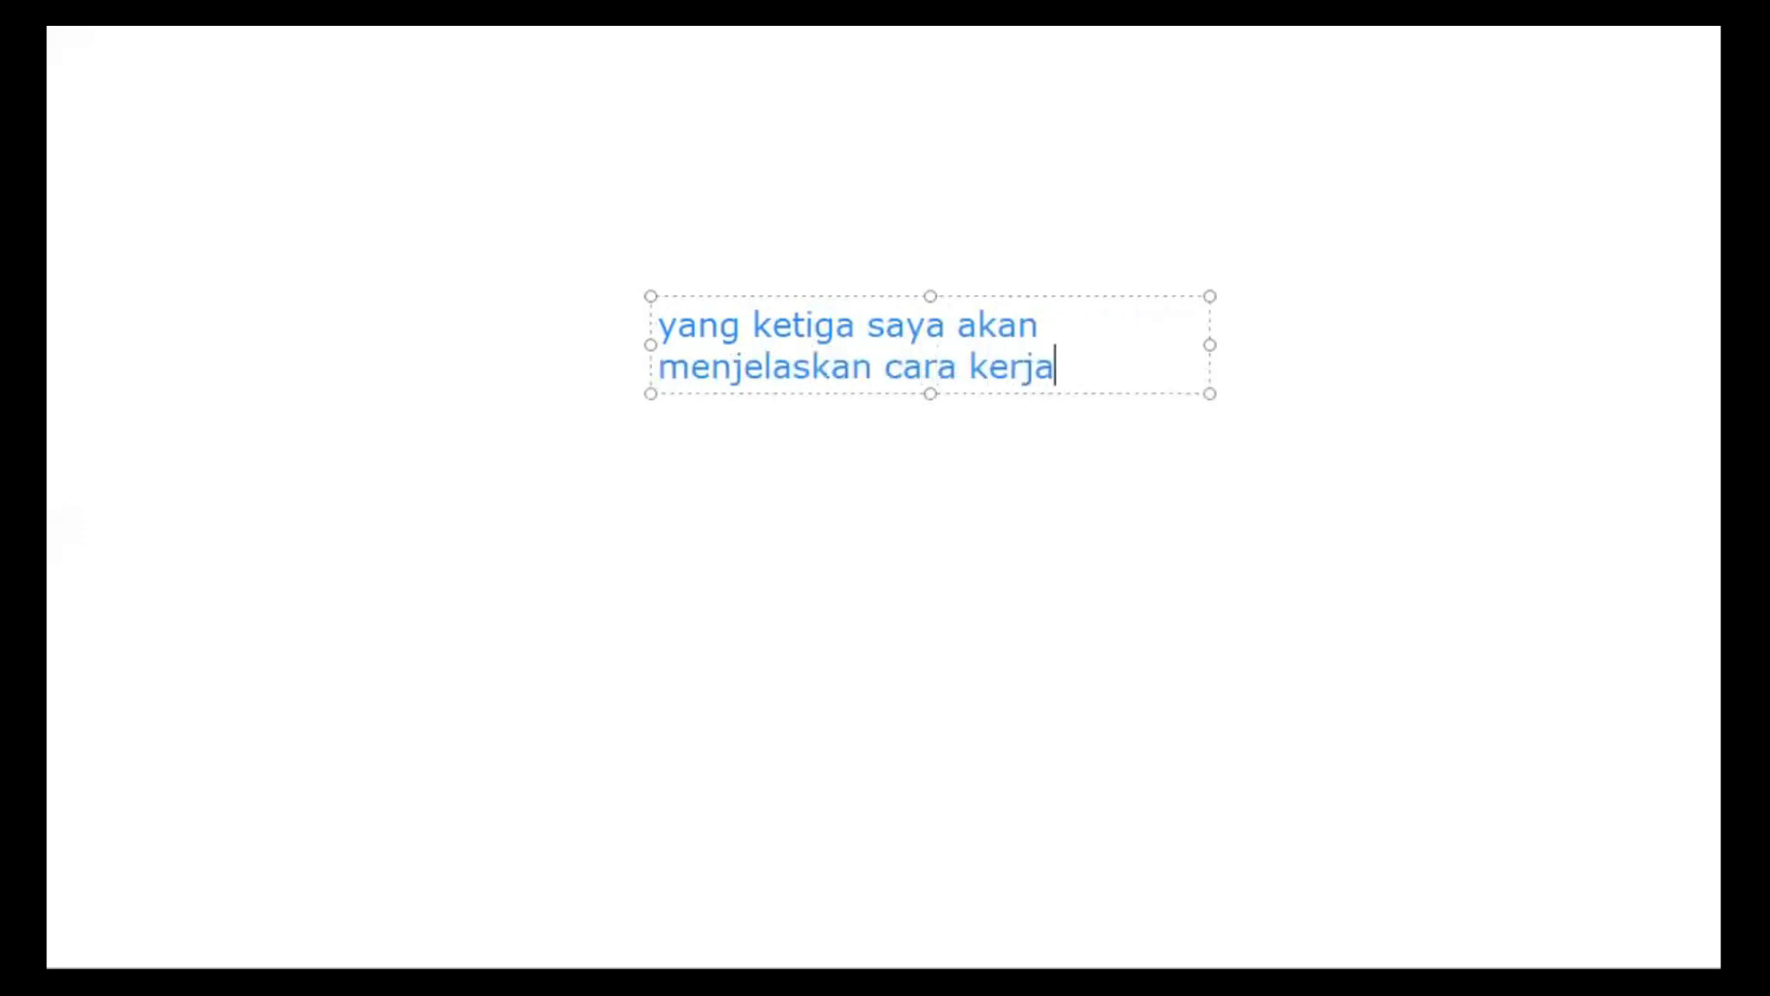
type(" dar")
type(" s")
key("BackSpace")
key("BackSpace")
type("i score ")
type("card ")
type("yang kelomp")
type("ok kami ")
type("buat")
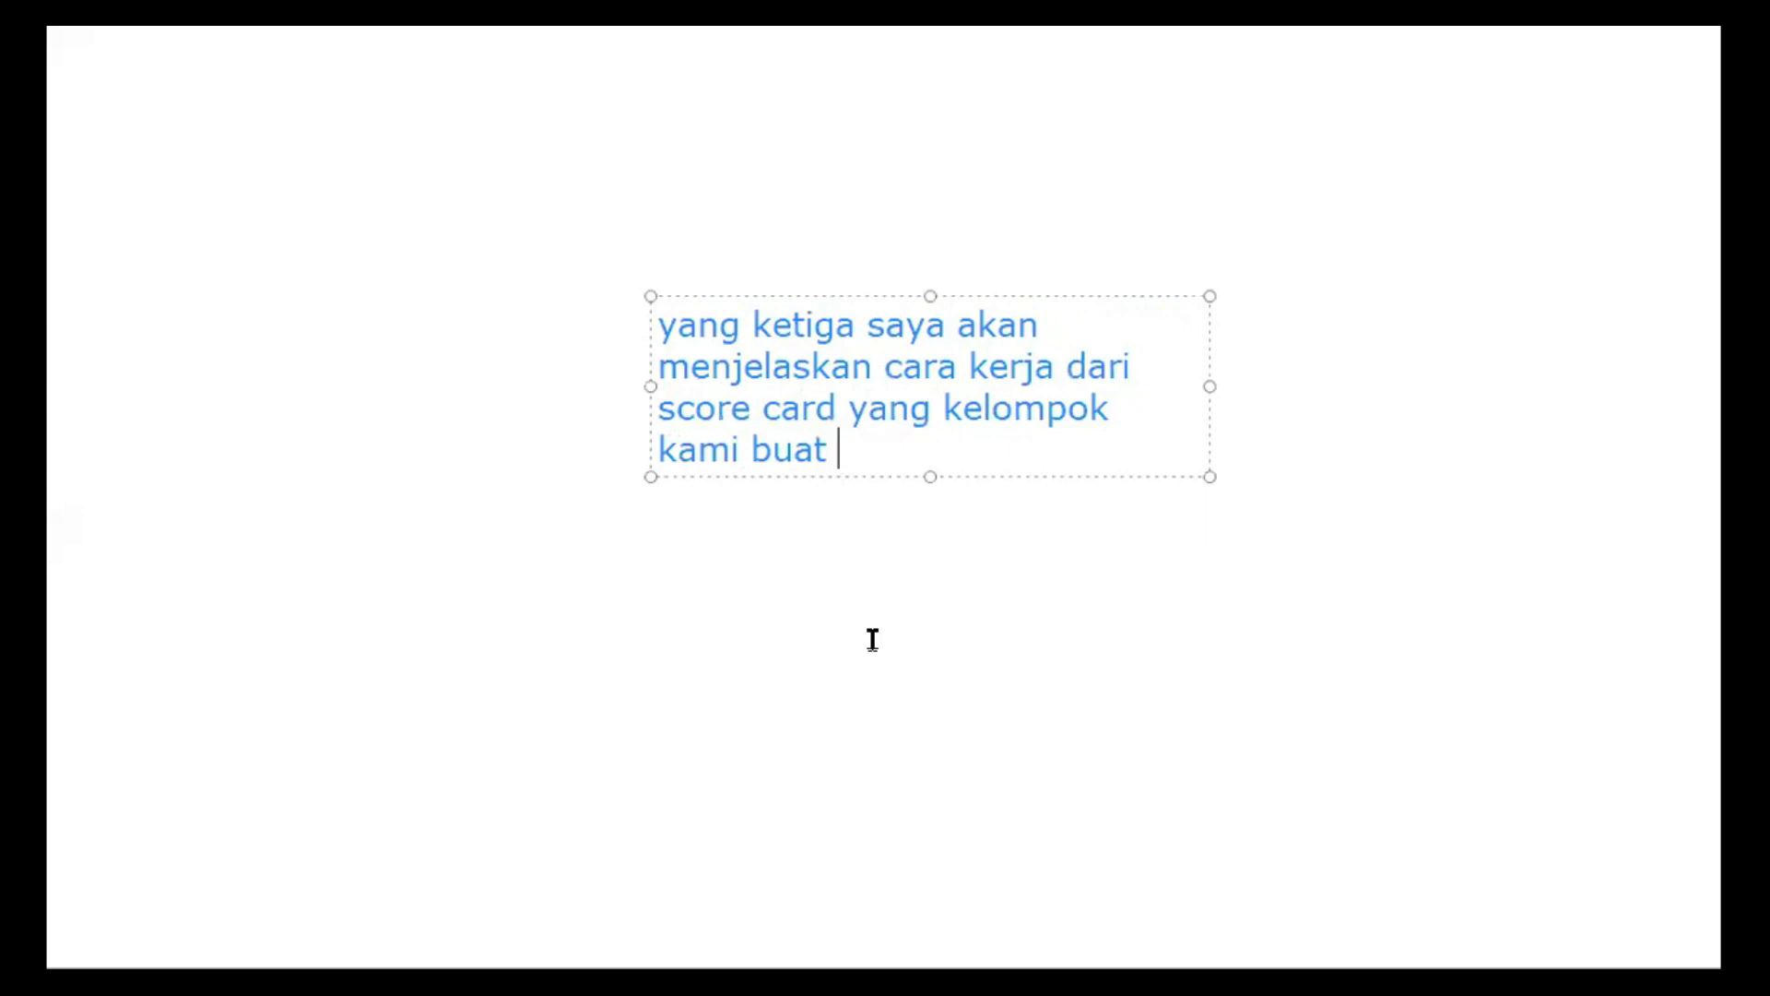
left_click(1118, 145)
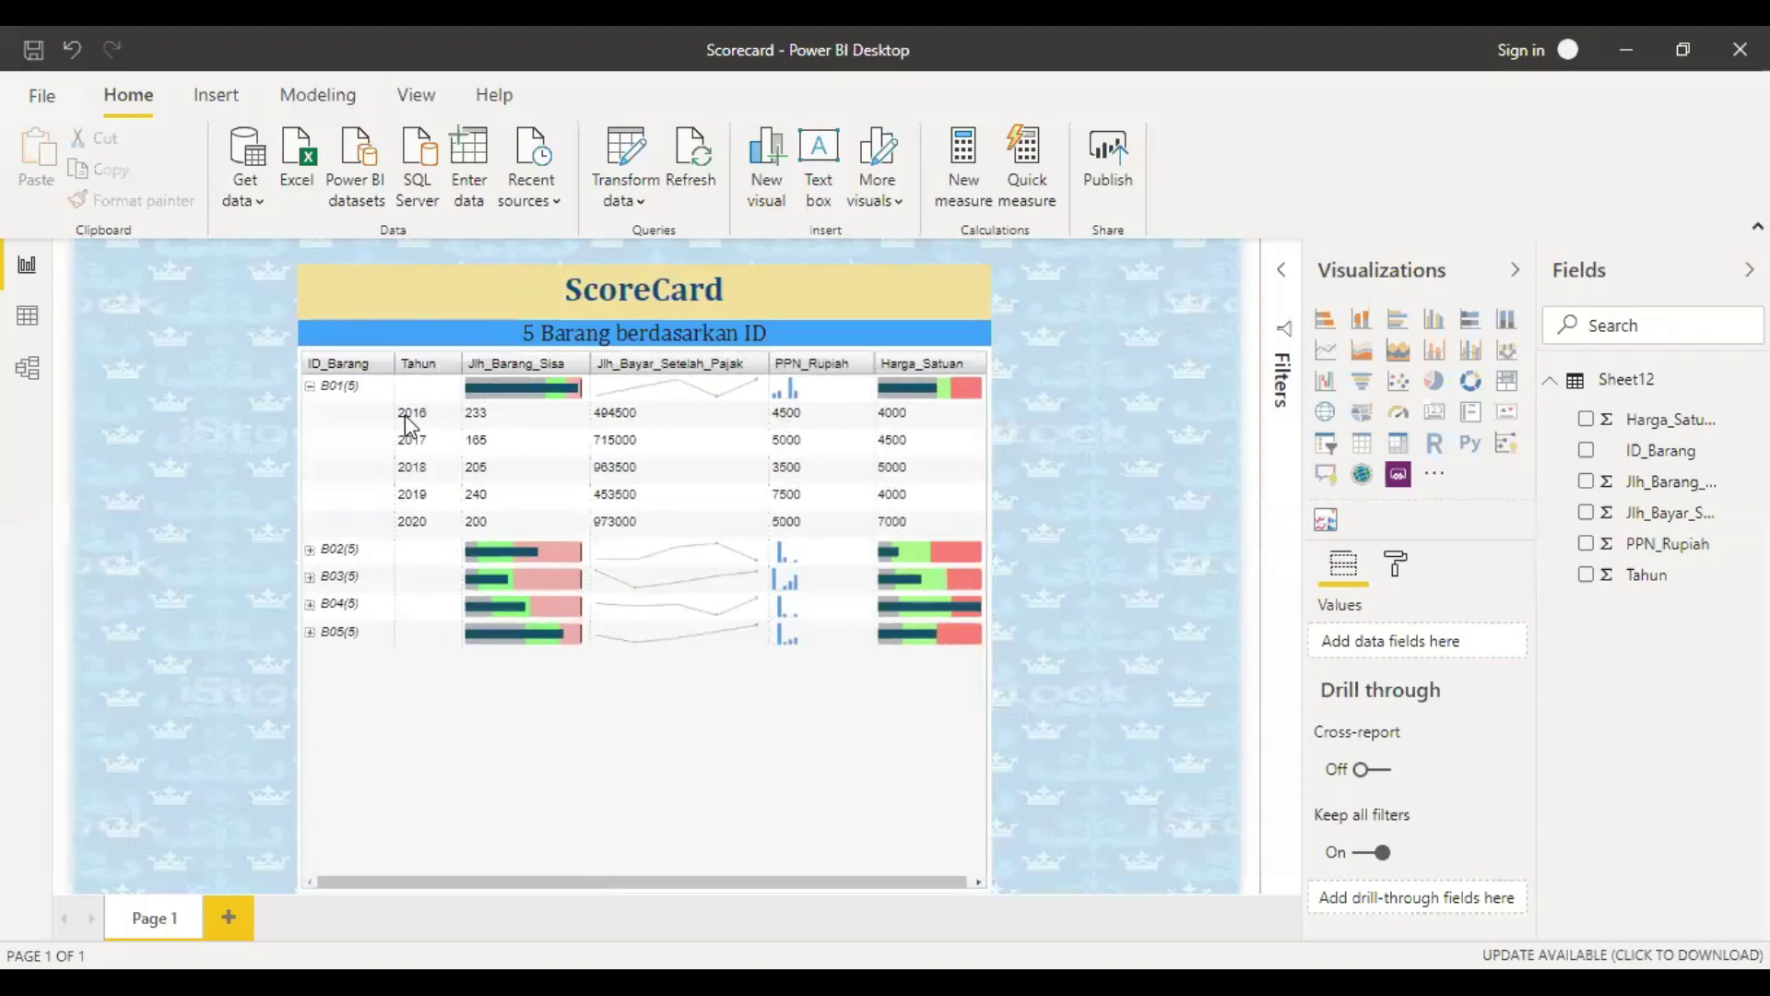
Step: In the Scorecard report, collapse item B01, select the scorecard visual, and expand B01 again to show its yearly rows
left_click_drag(522, 365, 668, 367)
left_click(310, 387)
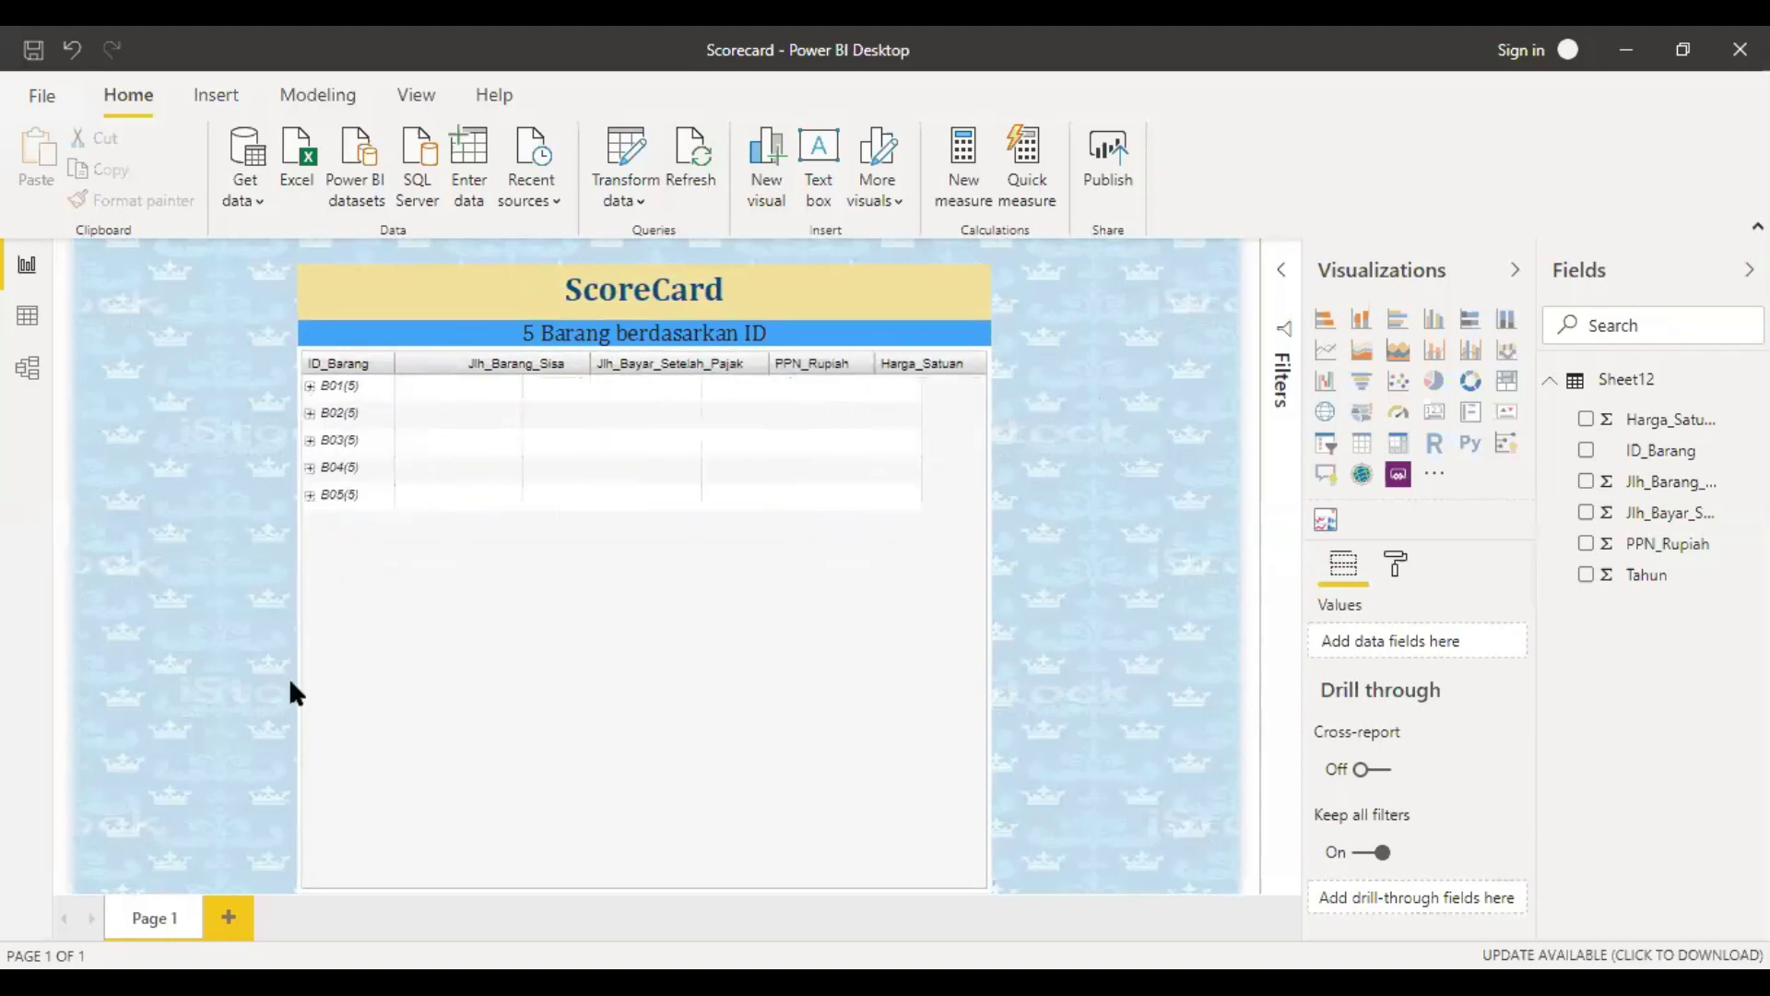
left_click(296, 617)
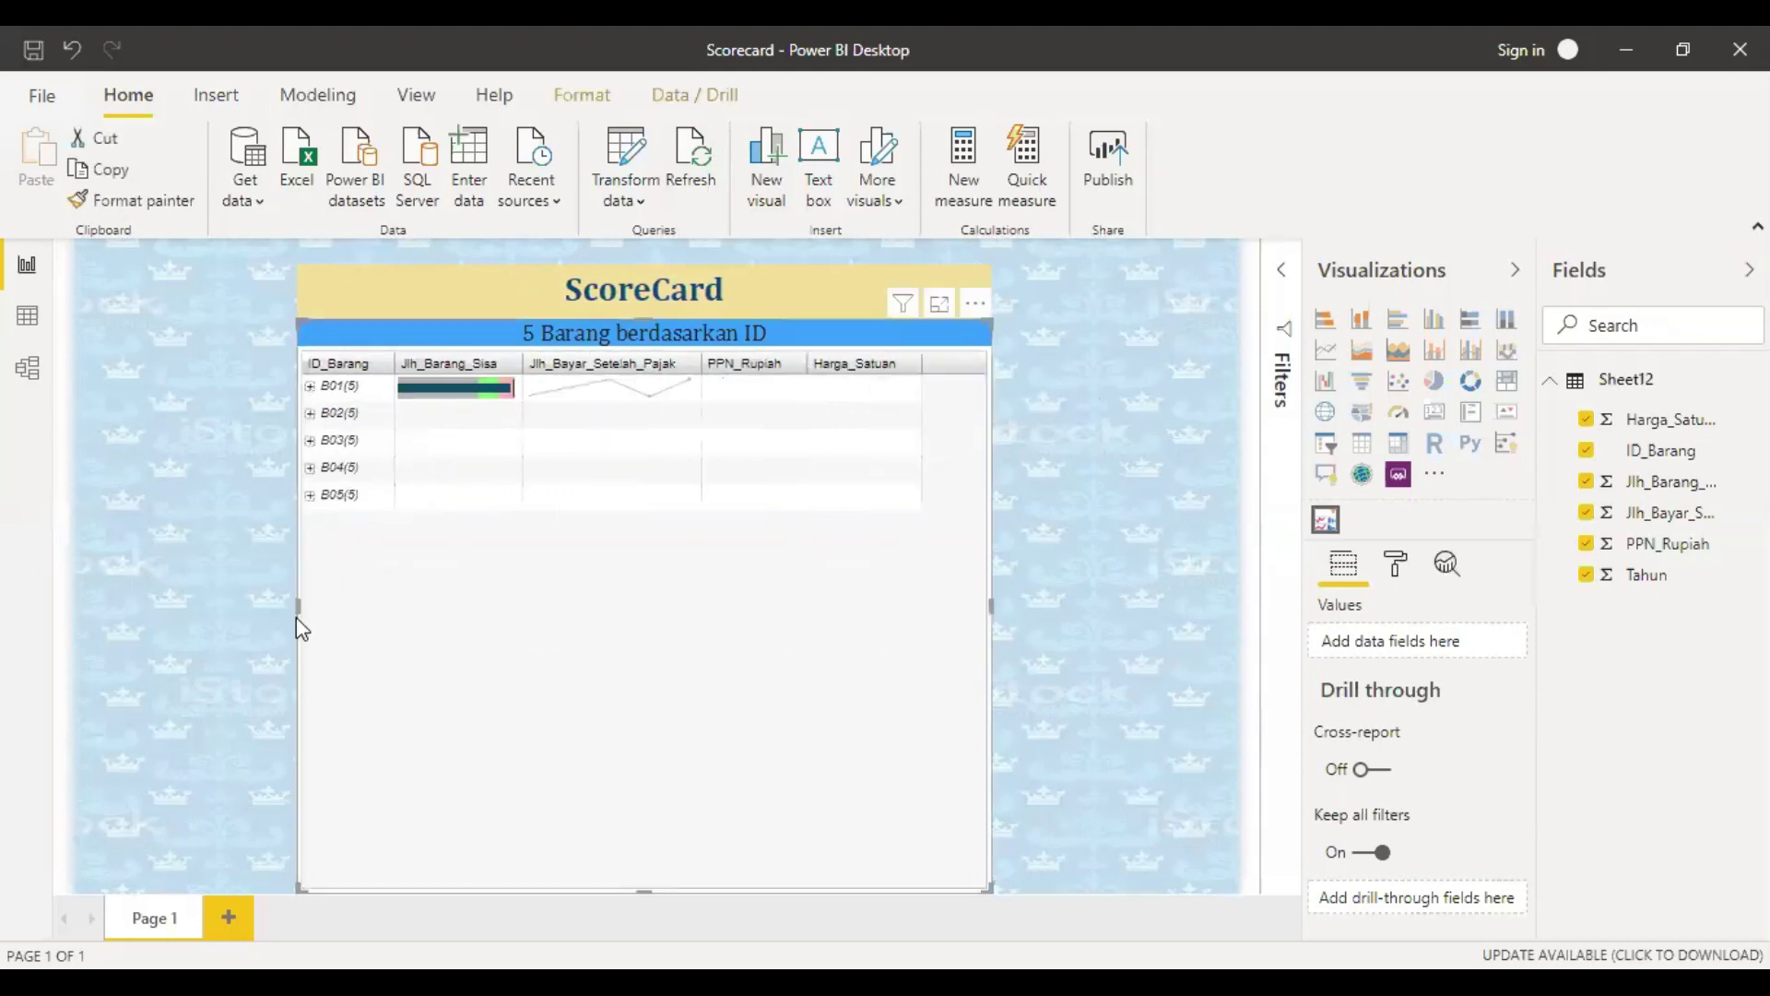
left_click(309, 387)
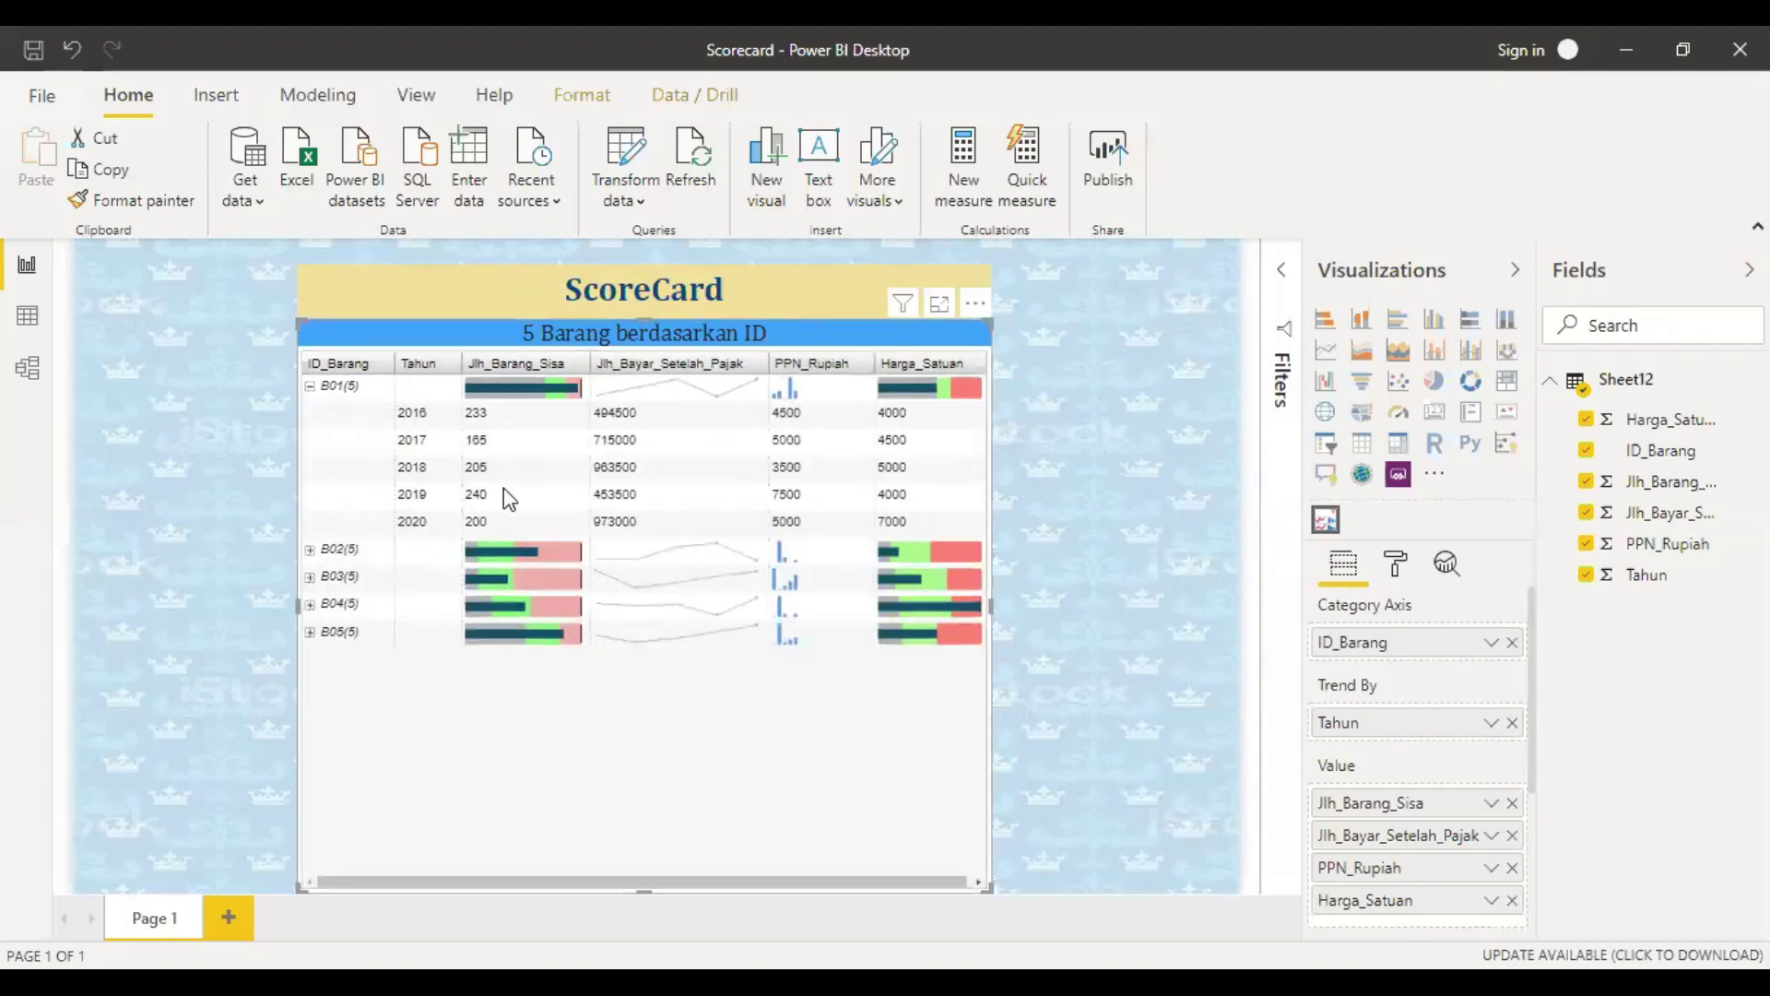
Step: Expand items B02, B03, B04 and B05 in the scorecard to review their yearly values
left_click(310, 550)
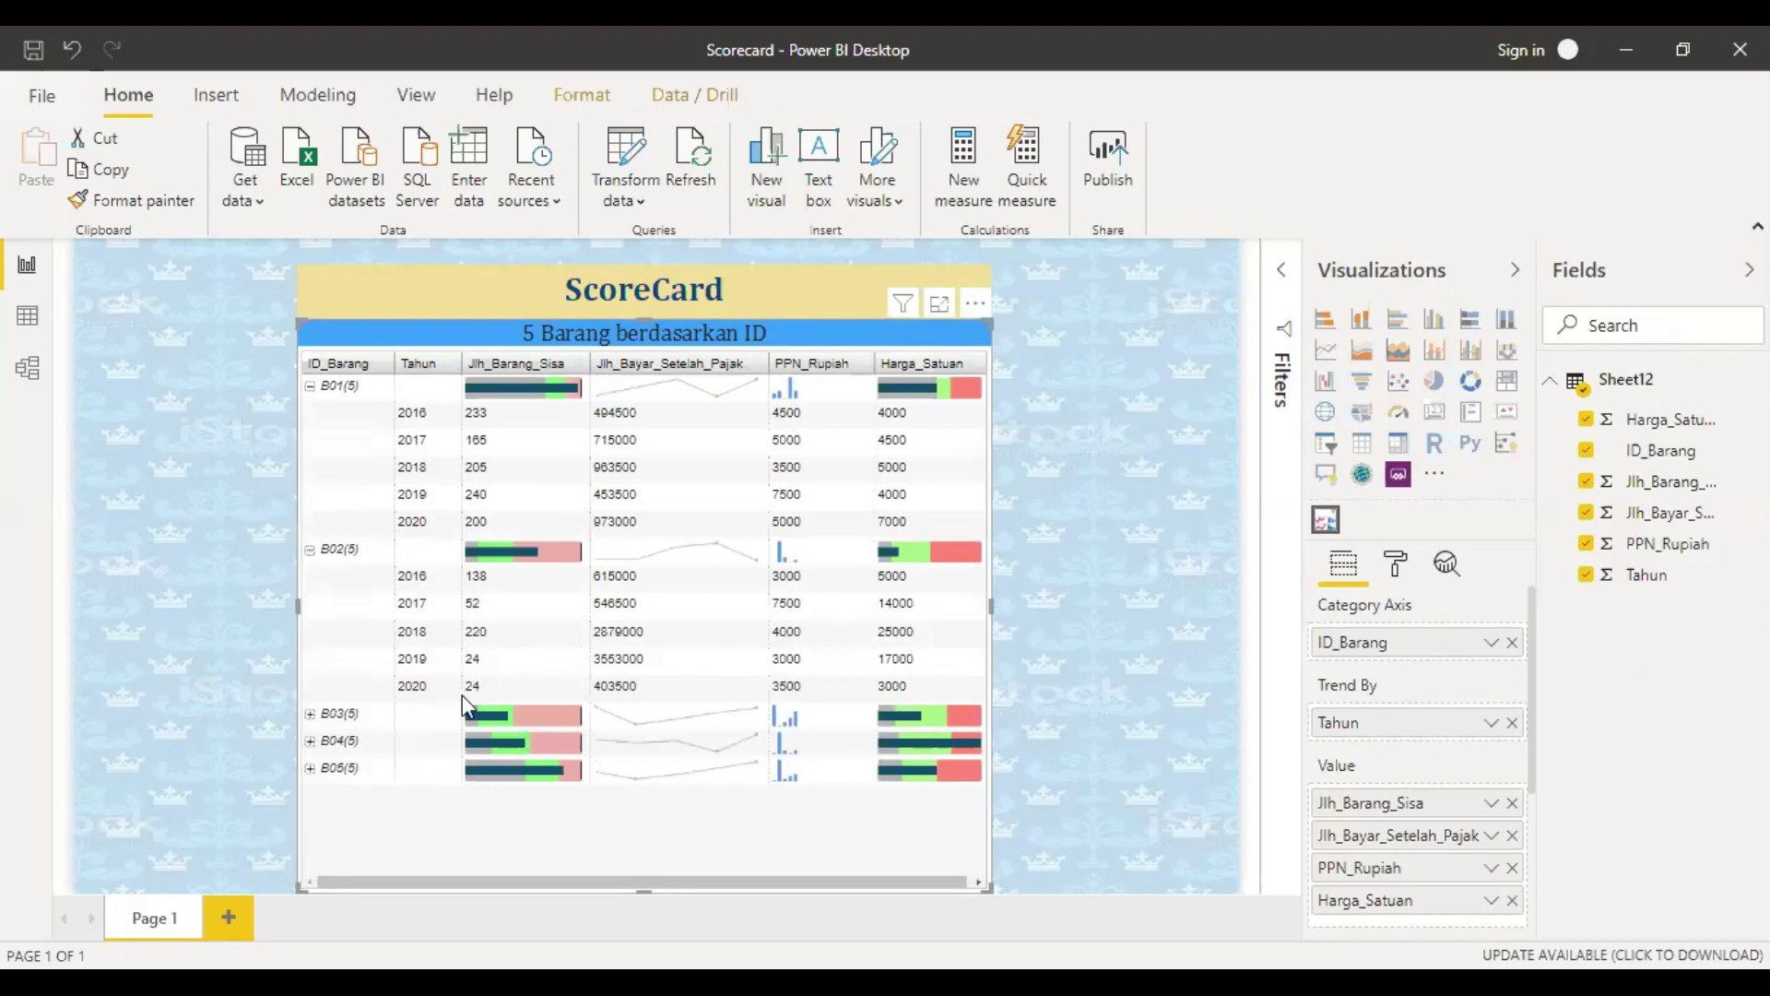
left_click(310, 714)
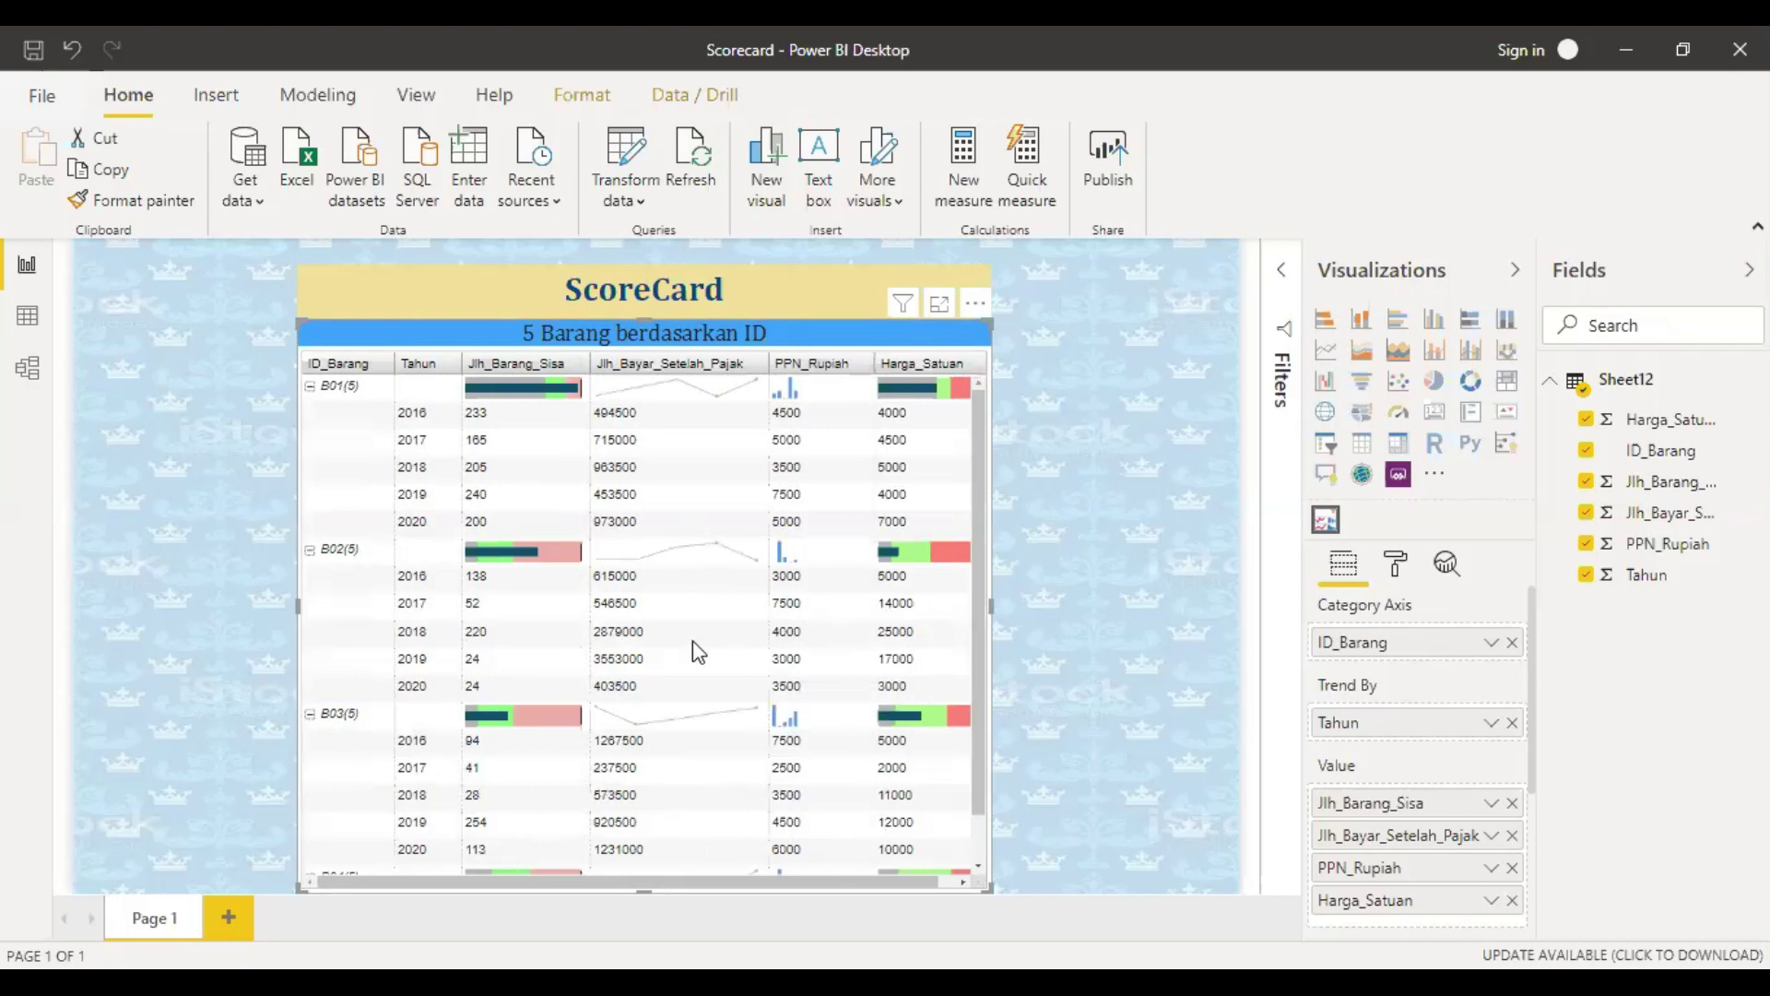
scroll(693, 640, "down", 1)
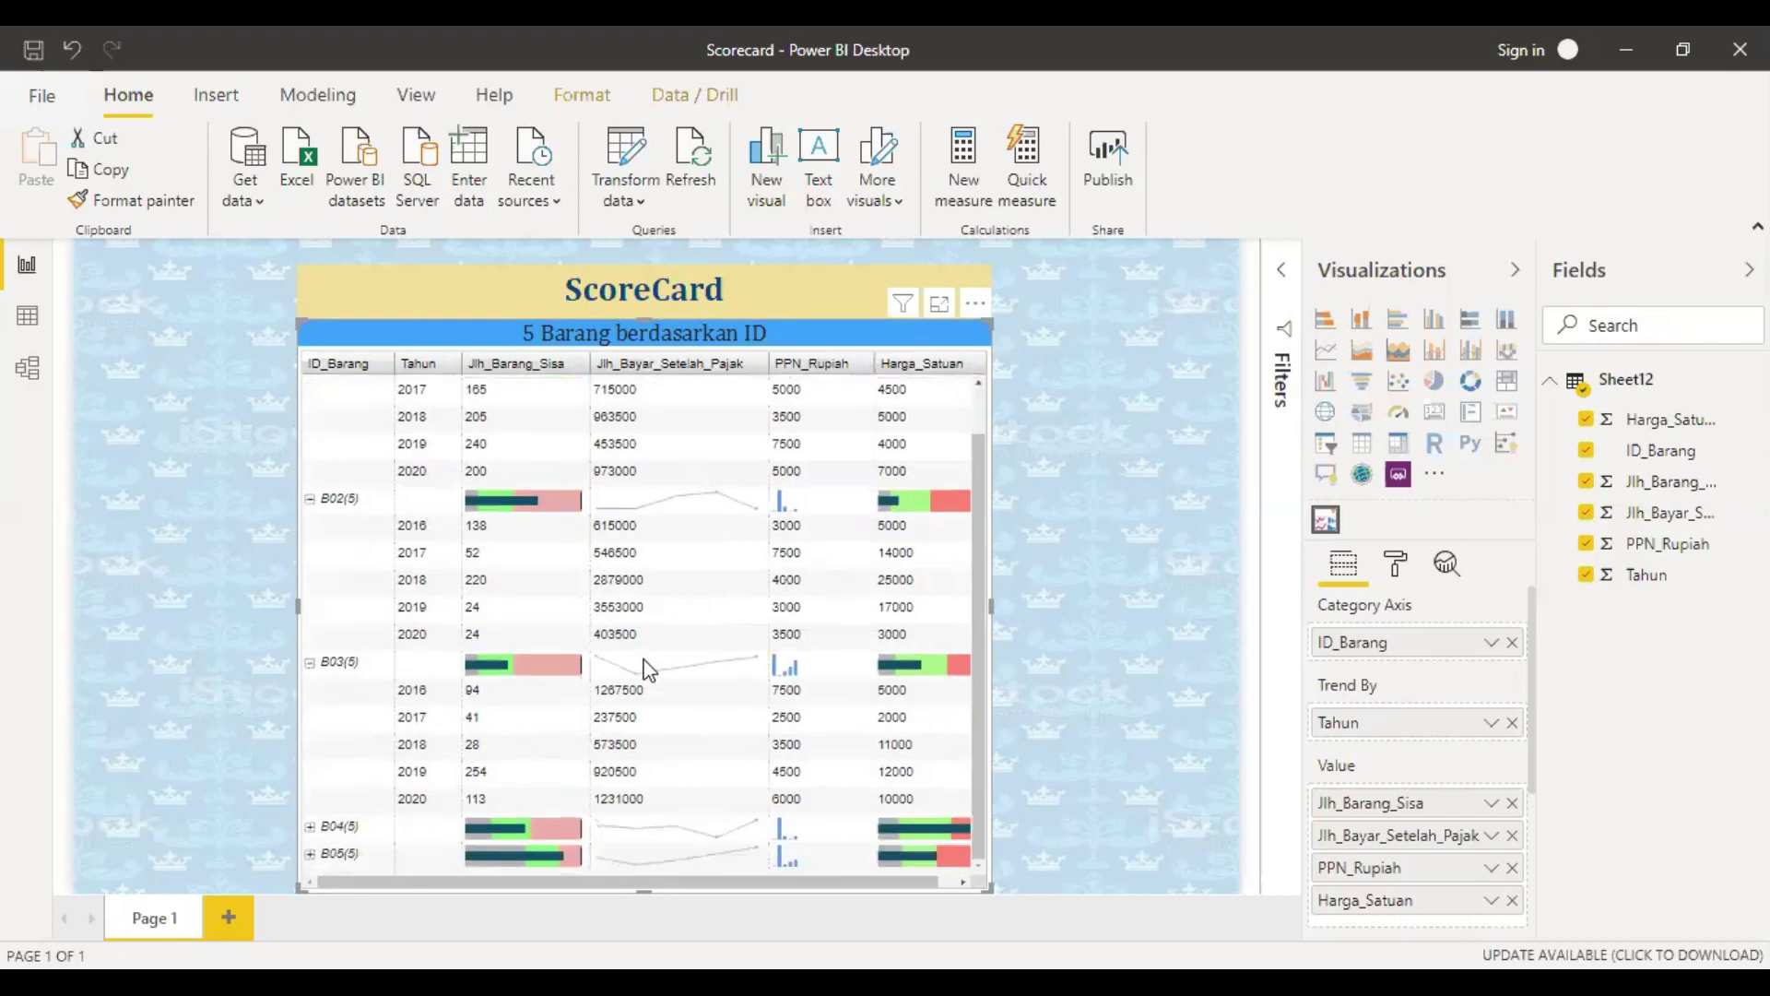
left_click(310, 826)
scroll(555, 710, "down", 3)
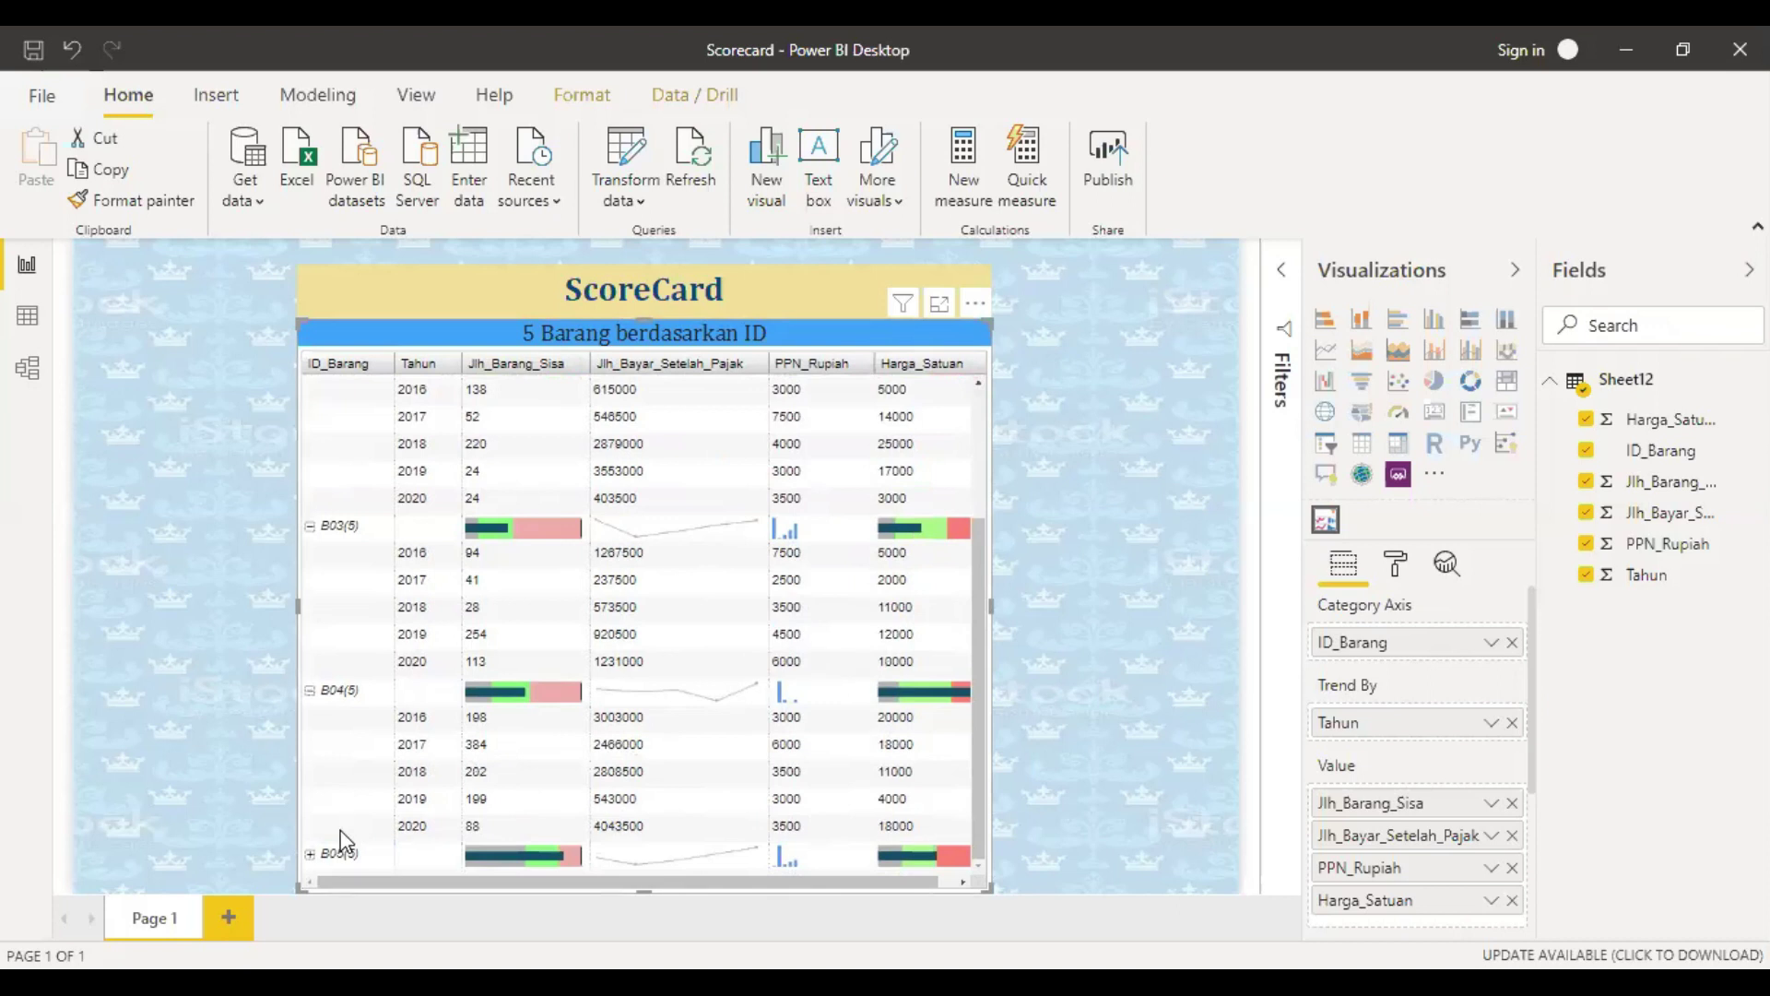
left_click(310, 853)
scroll(580, 827, "down", 2)
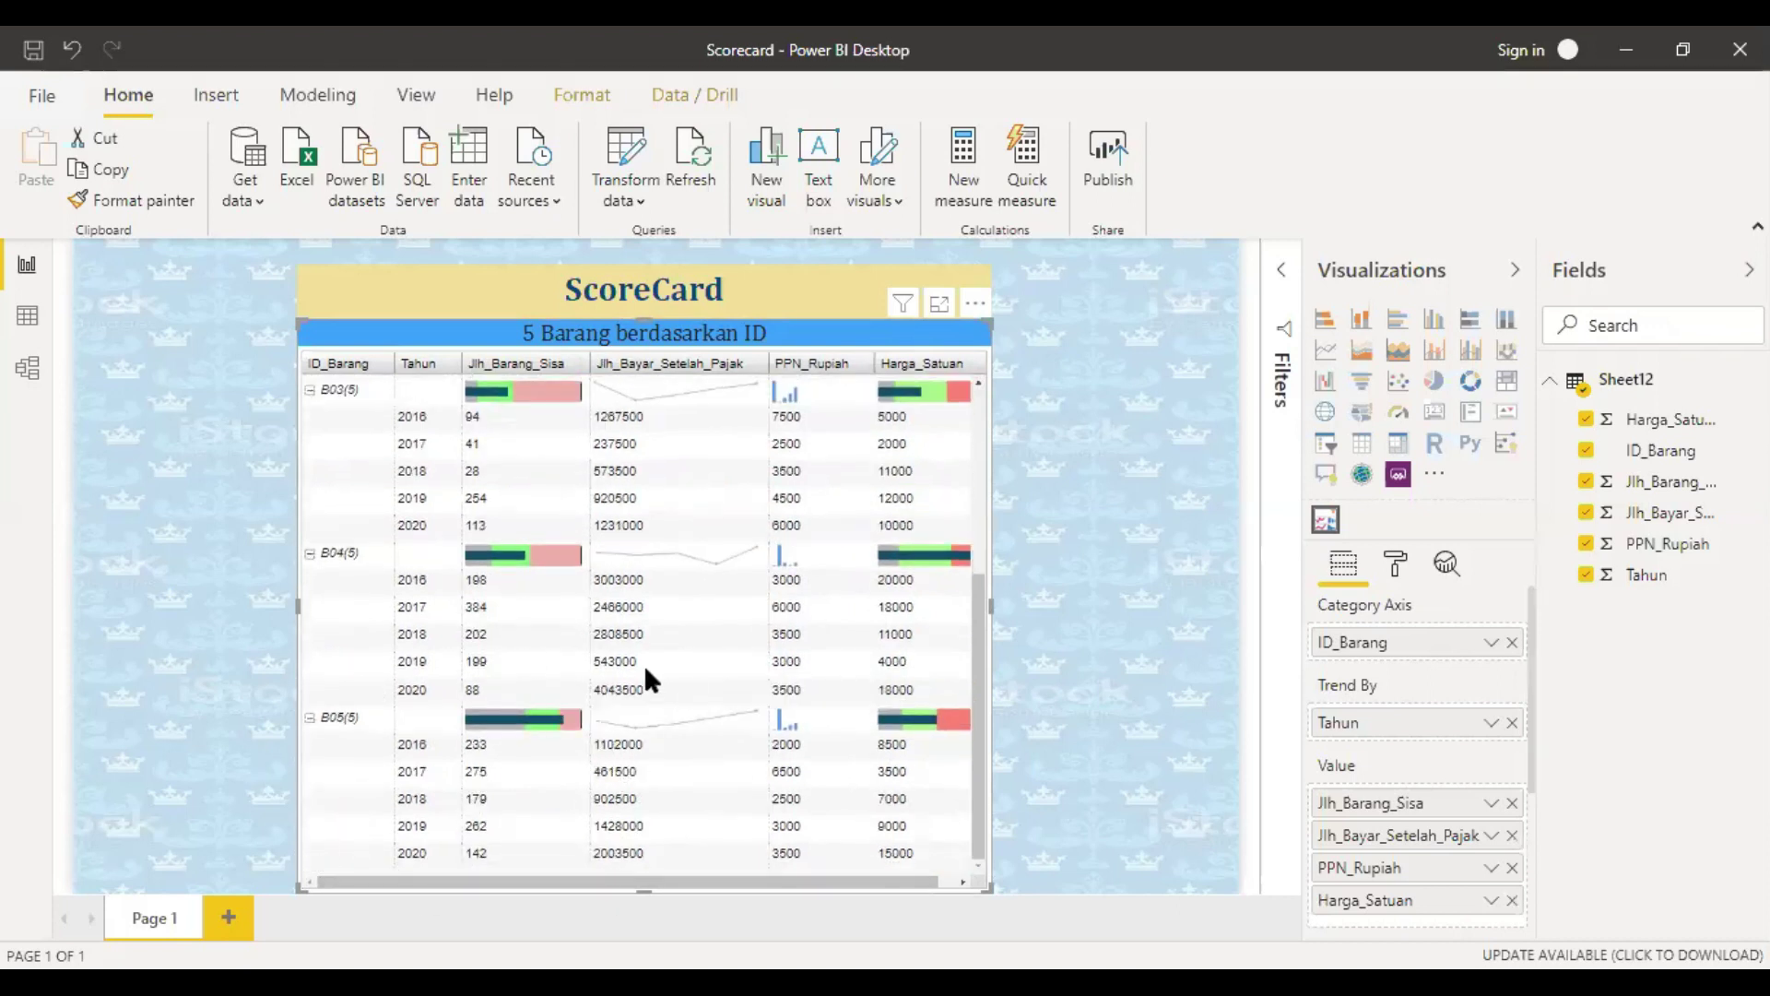
scroll(643, 668, "up", 5)
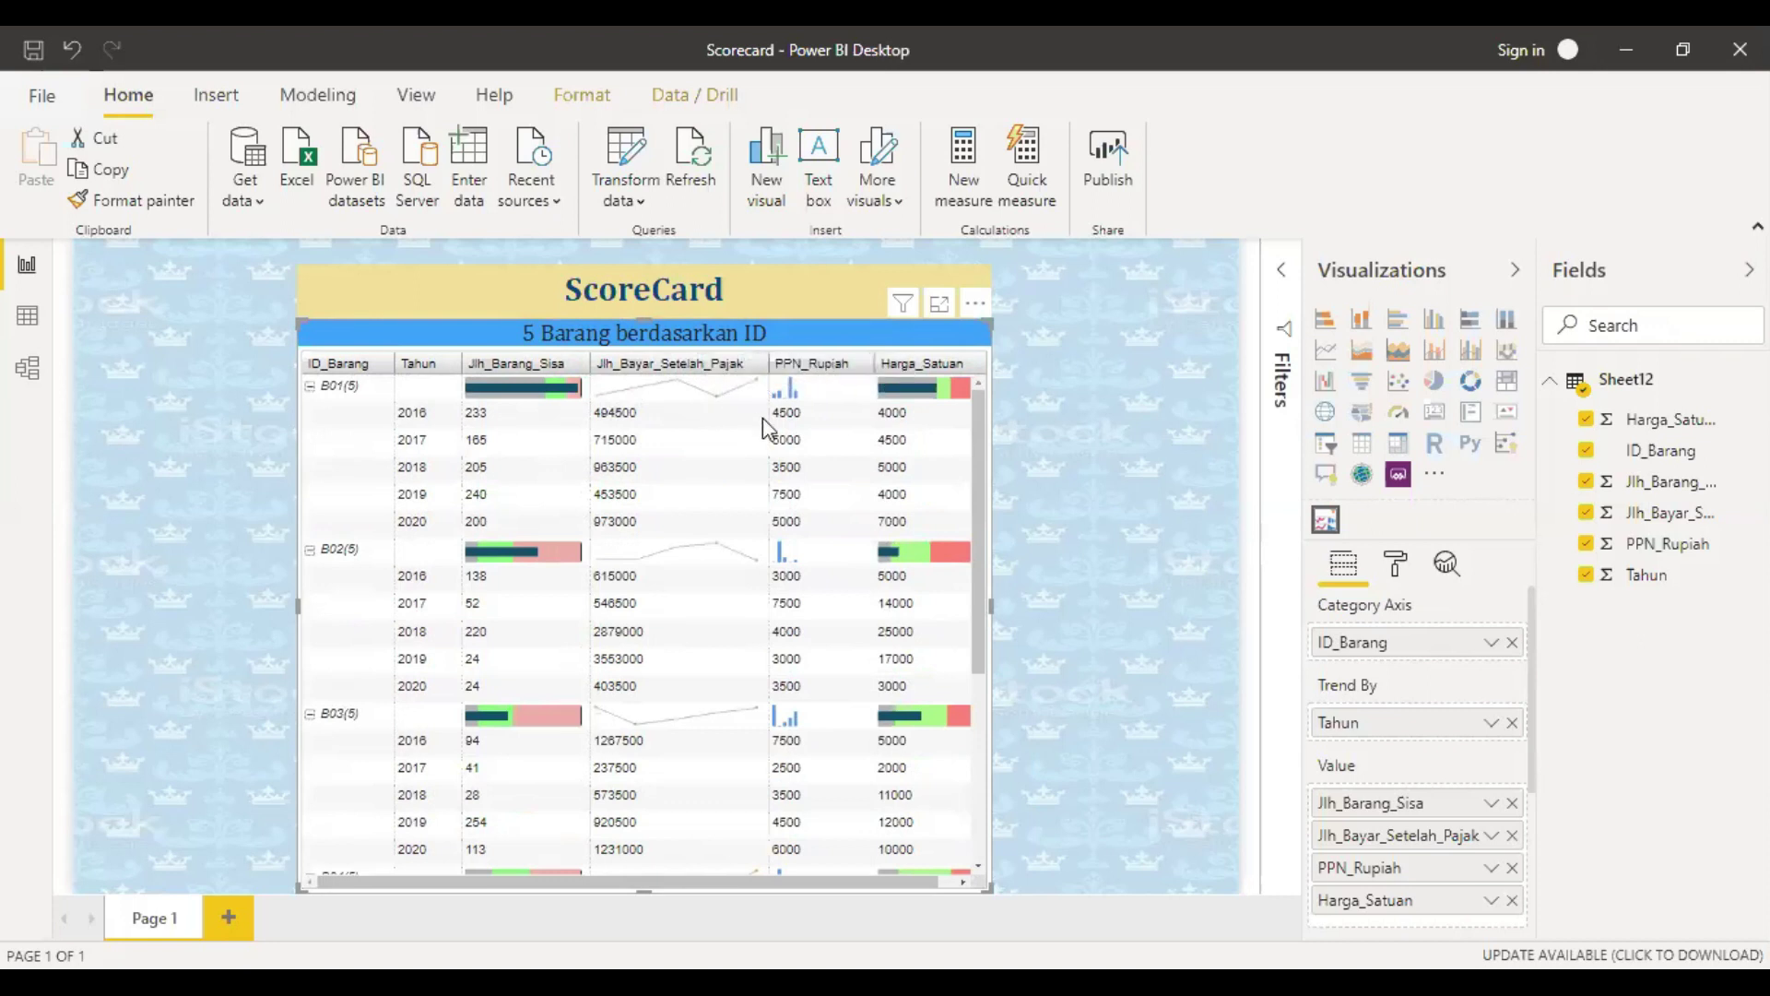
Step: Examine the PPN_Rupiah and Jlh_Bayar_Setelah_Pajak mini charts, and collapse items B01 to B05 in the scorecard
mouse_move(789, 388)
mouse_move(601, 553)
left_click(311, 385)
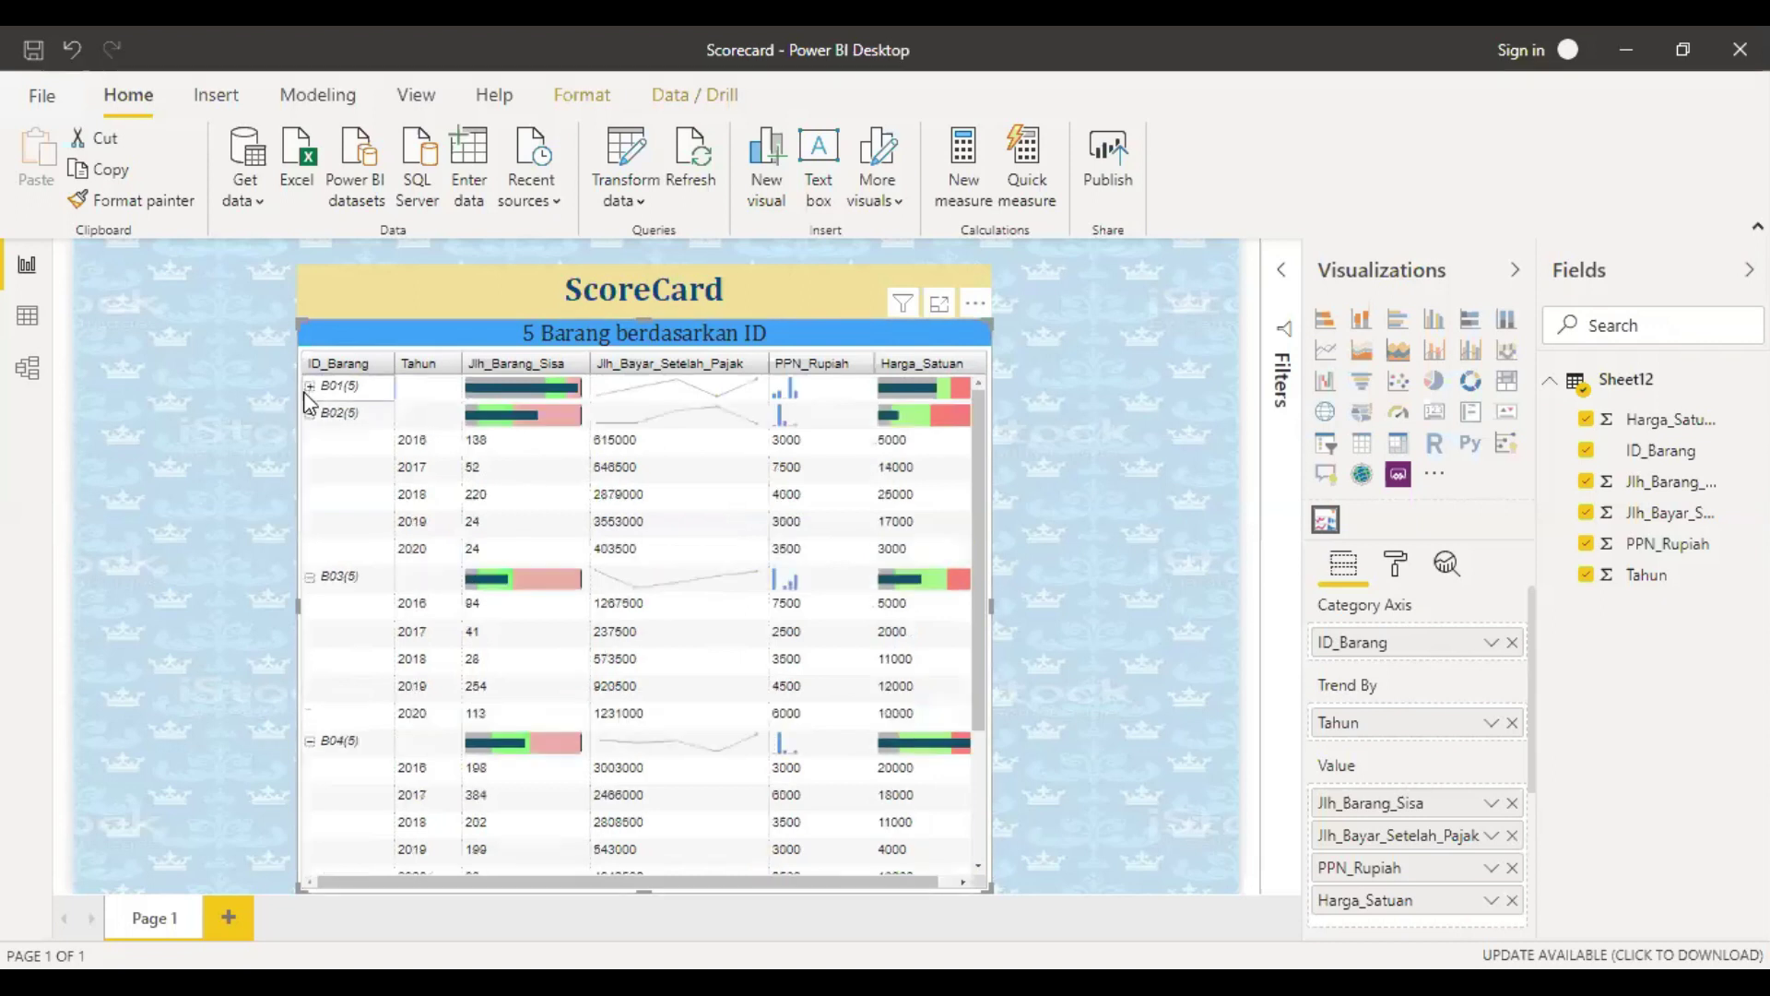
left_click(310, 413)
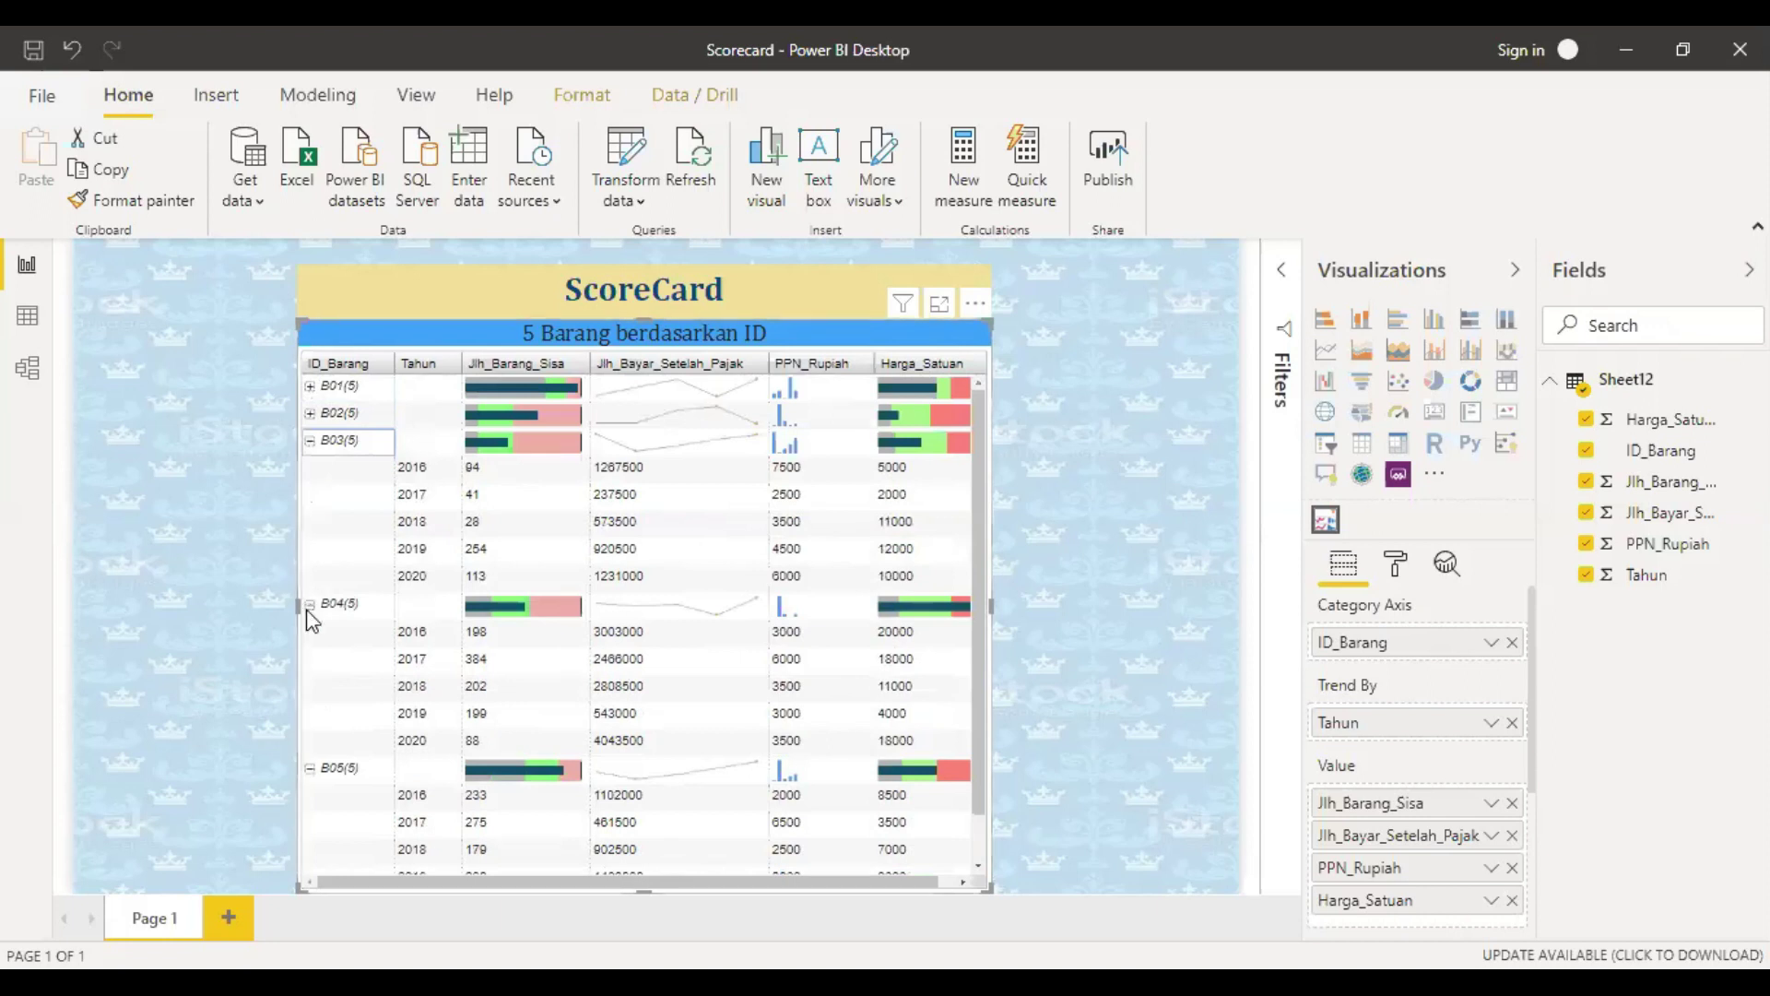
left_click(310, 440)
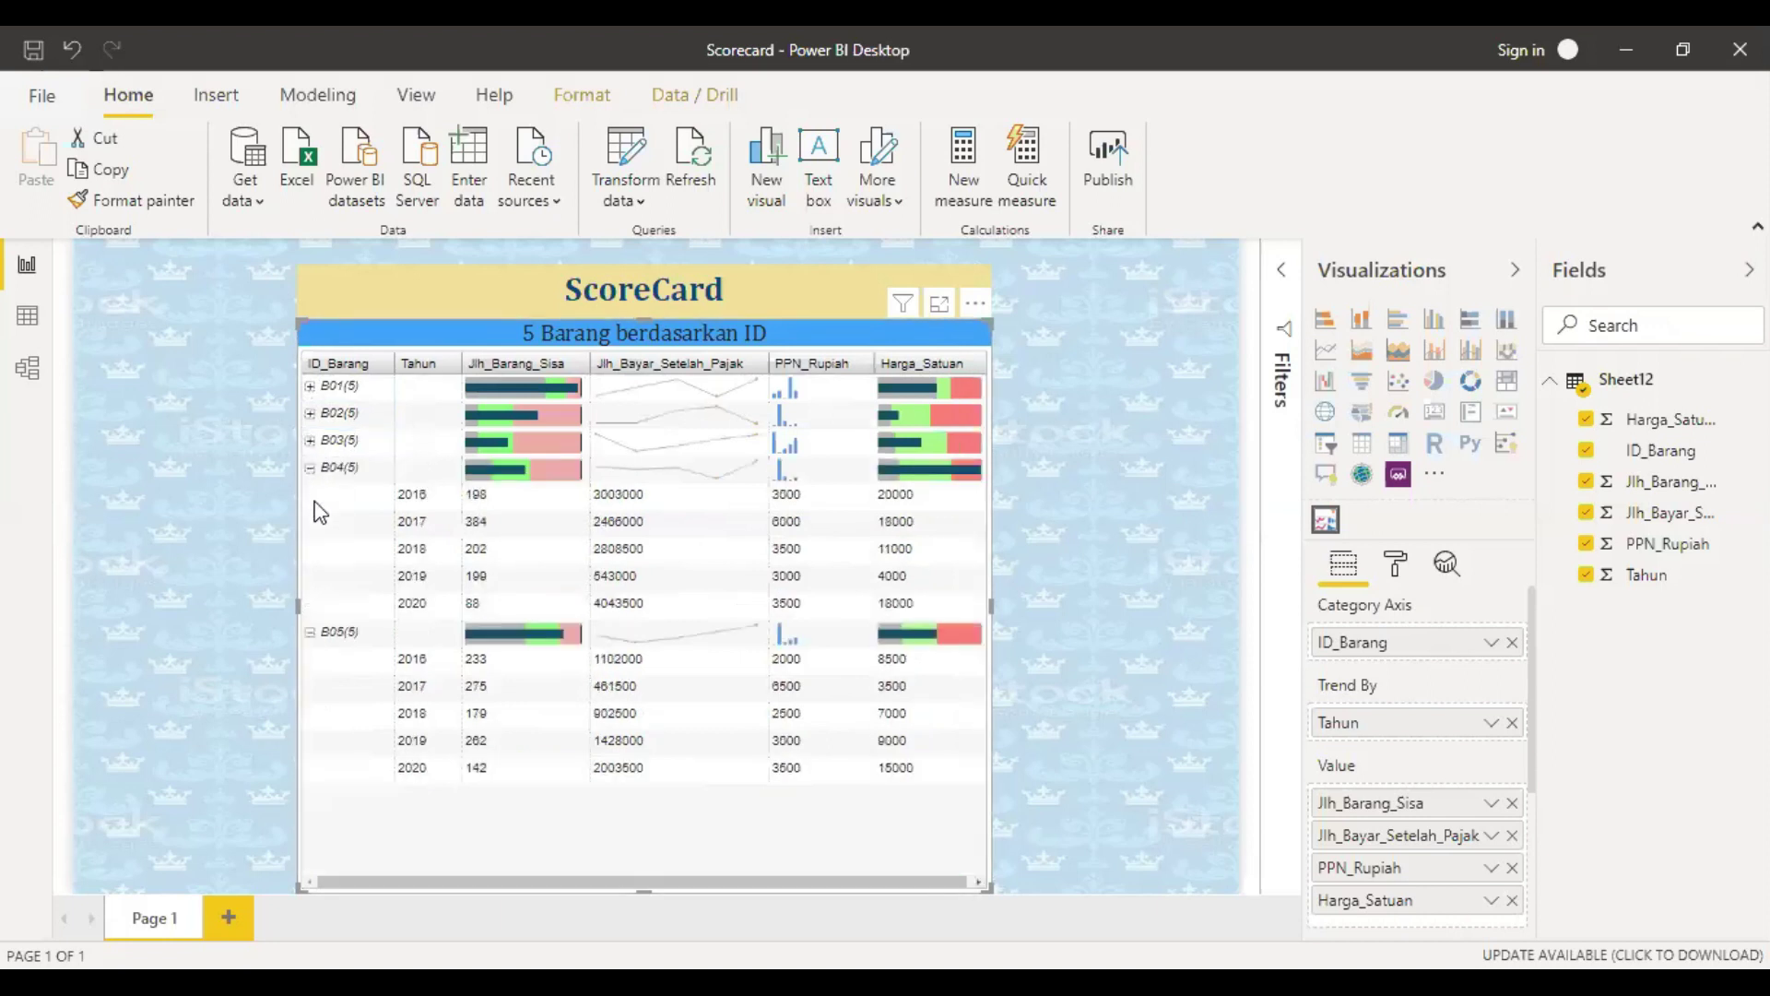
left_click(310, 467)
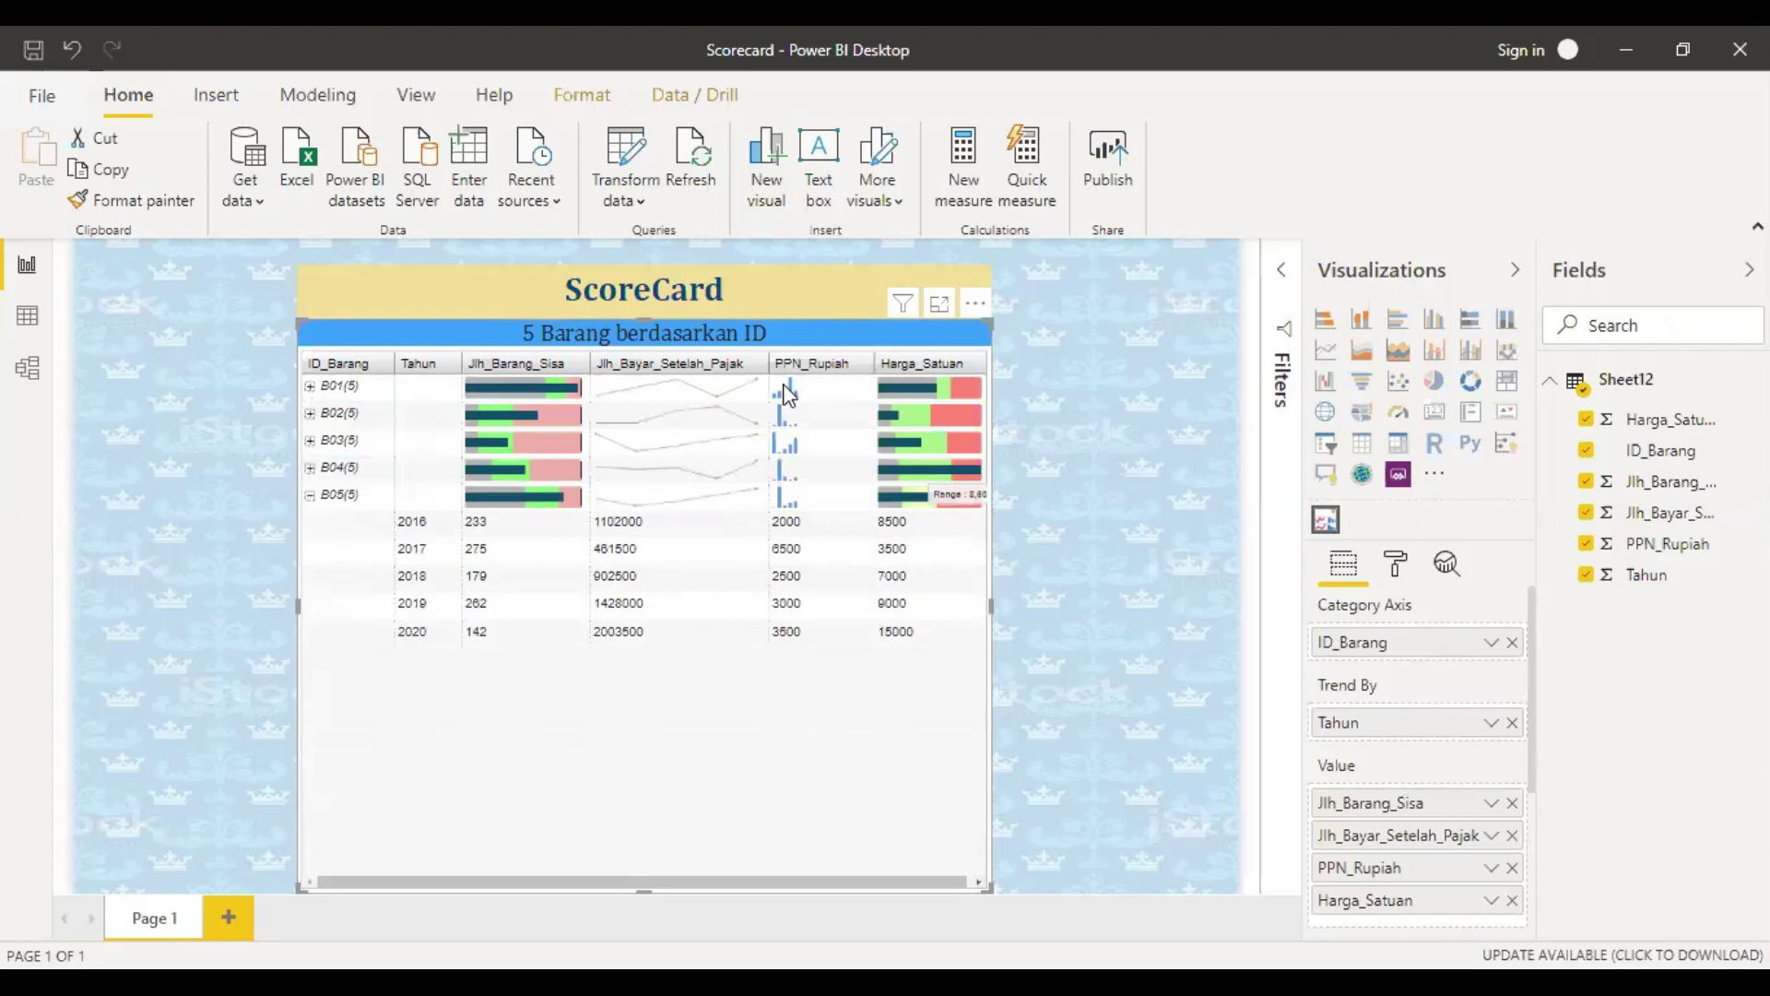
left_click(311, 495)
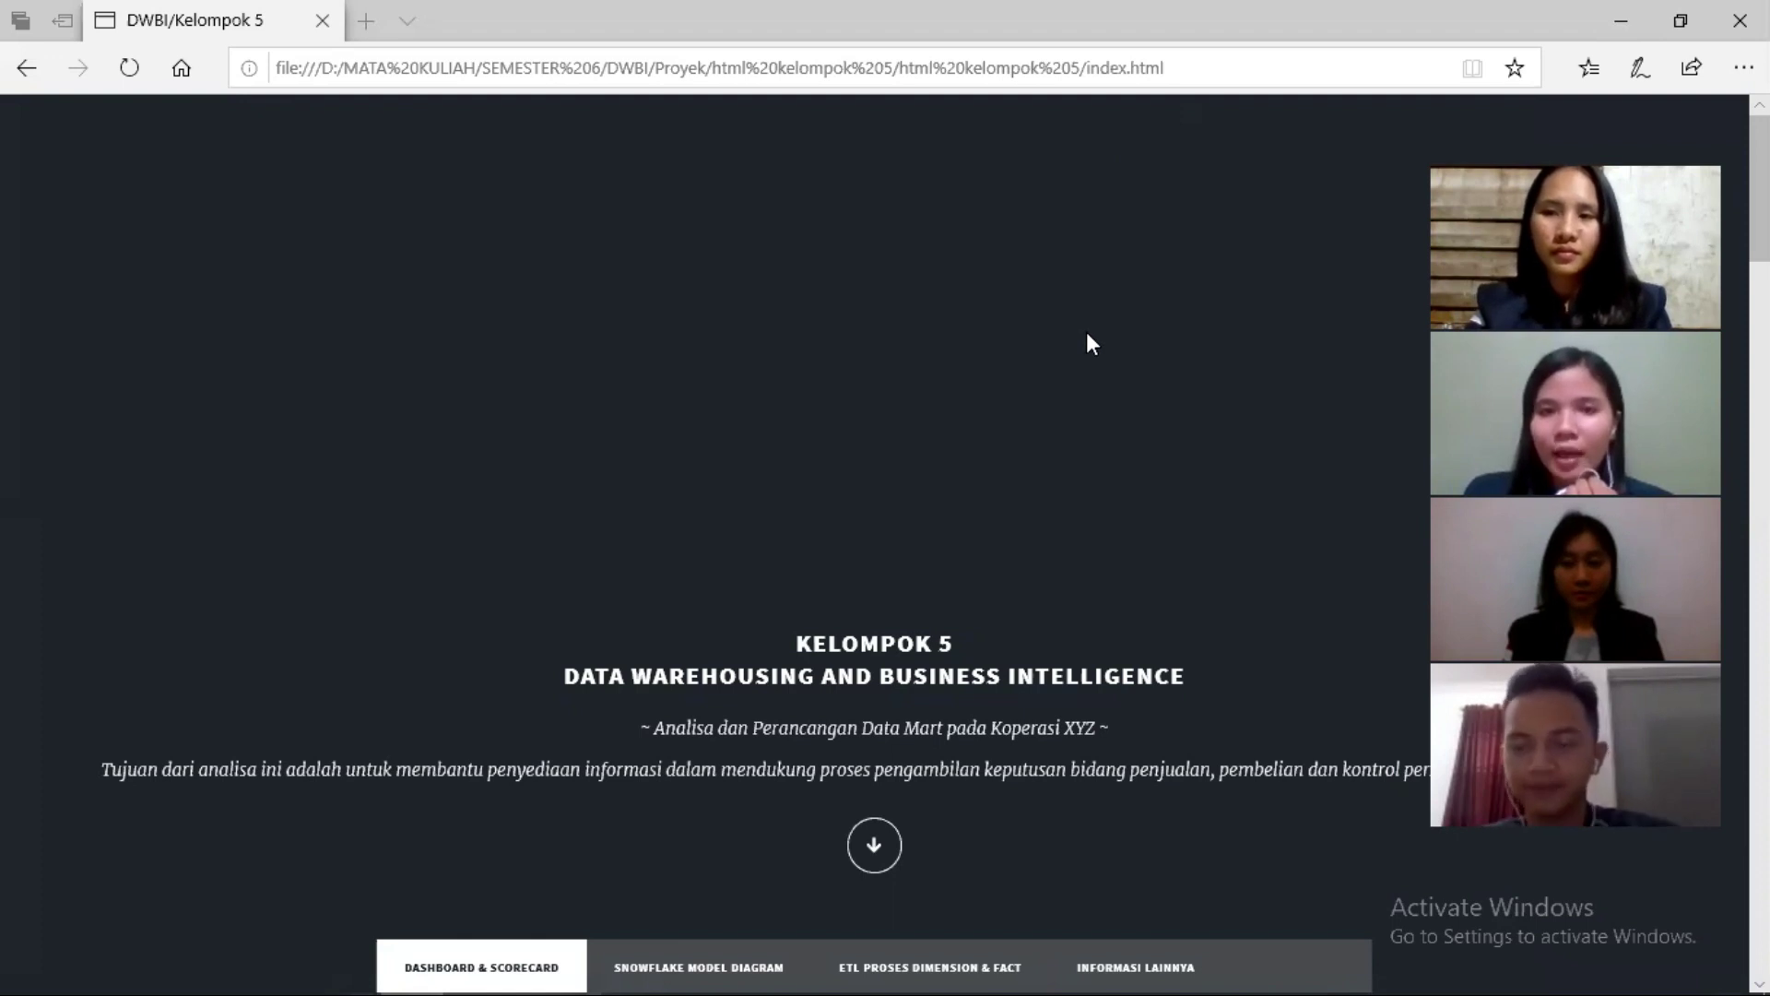
Step: On the project home page, review the introduction and the data mart workflow poster under Dashboard & Scorecard
scroll(1090, 343, "down", 3)
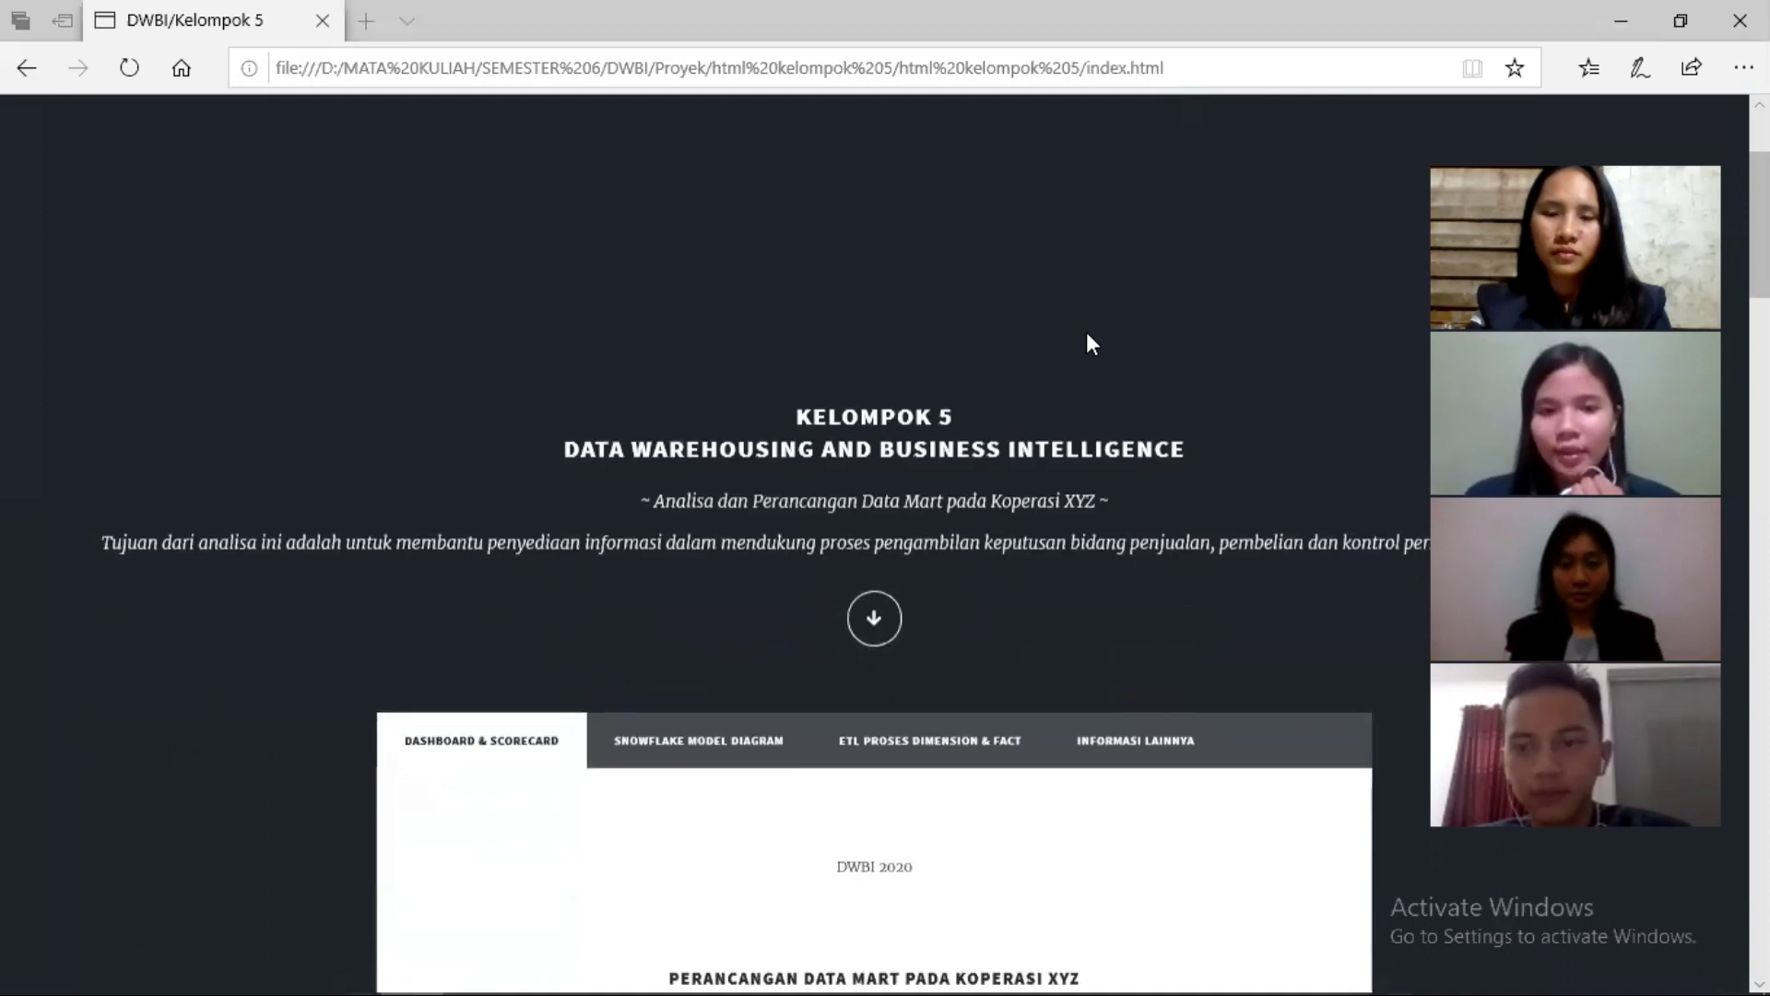
scroll(1088, 343, "down", 6)
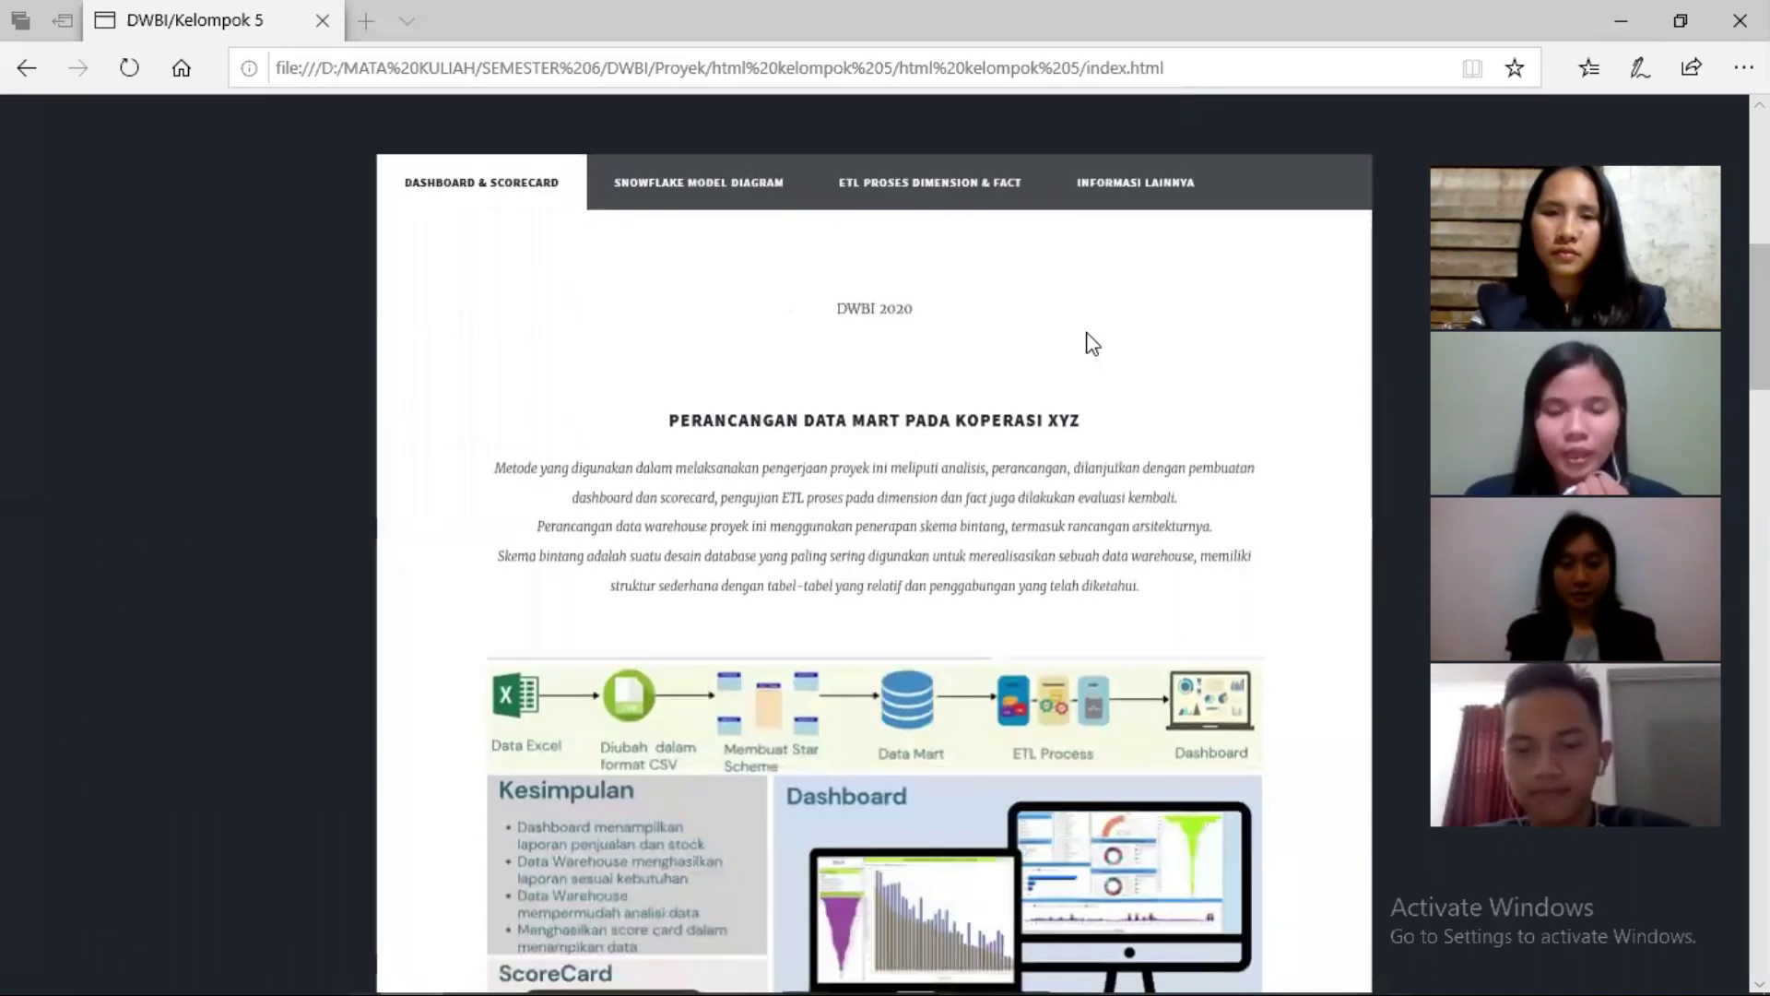
scroll(1090, 343, "down", 5)
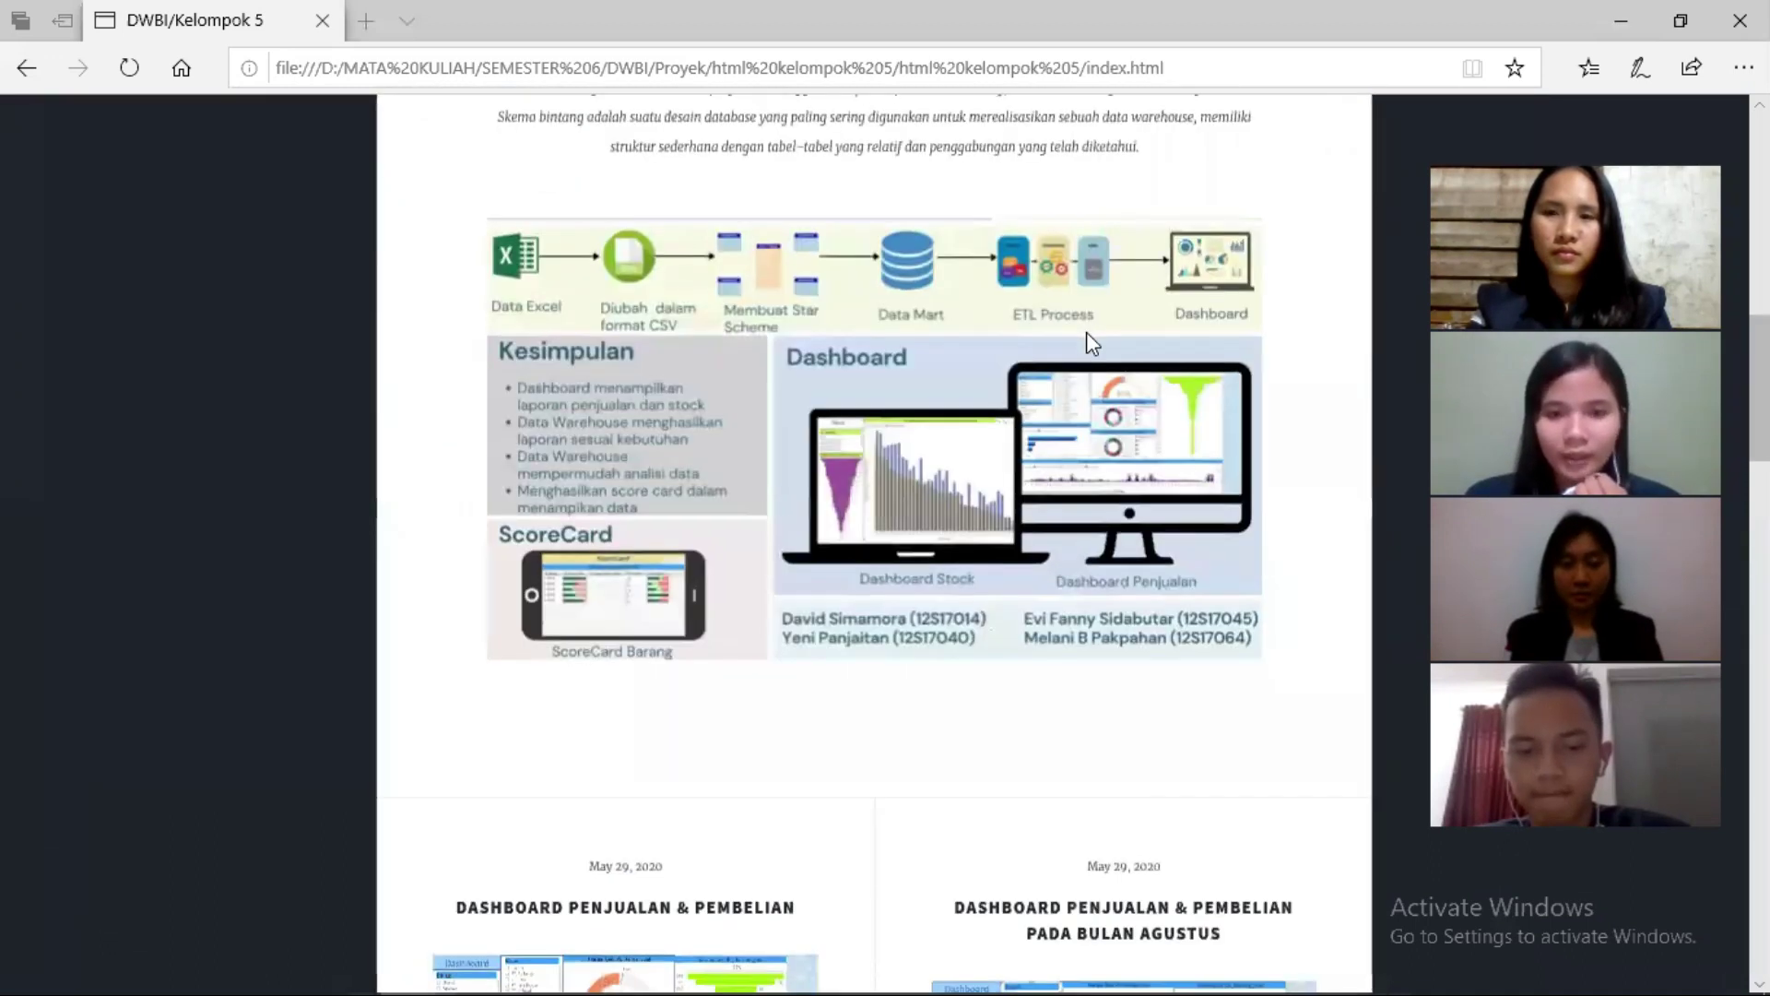
scroll(1086, 332, "up", 3)
scroll(1088, 341, "up", 5)
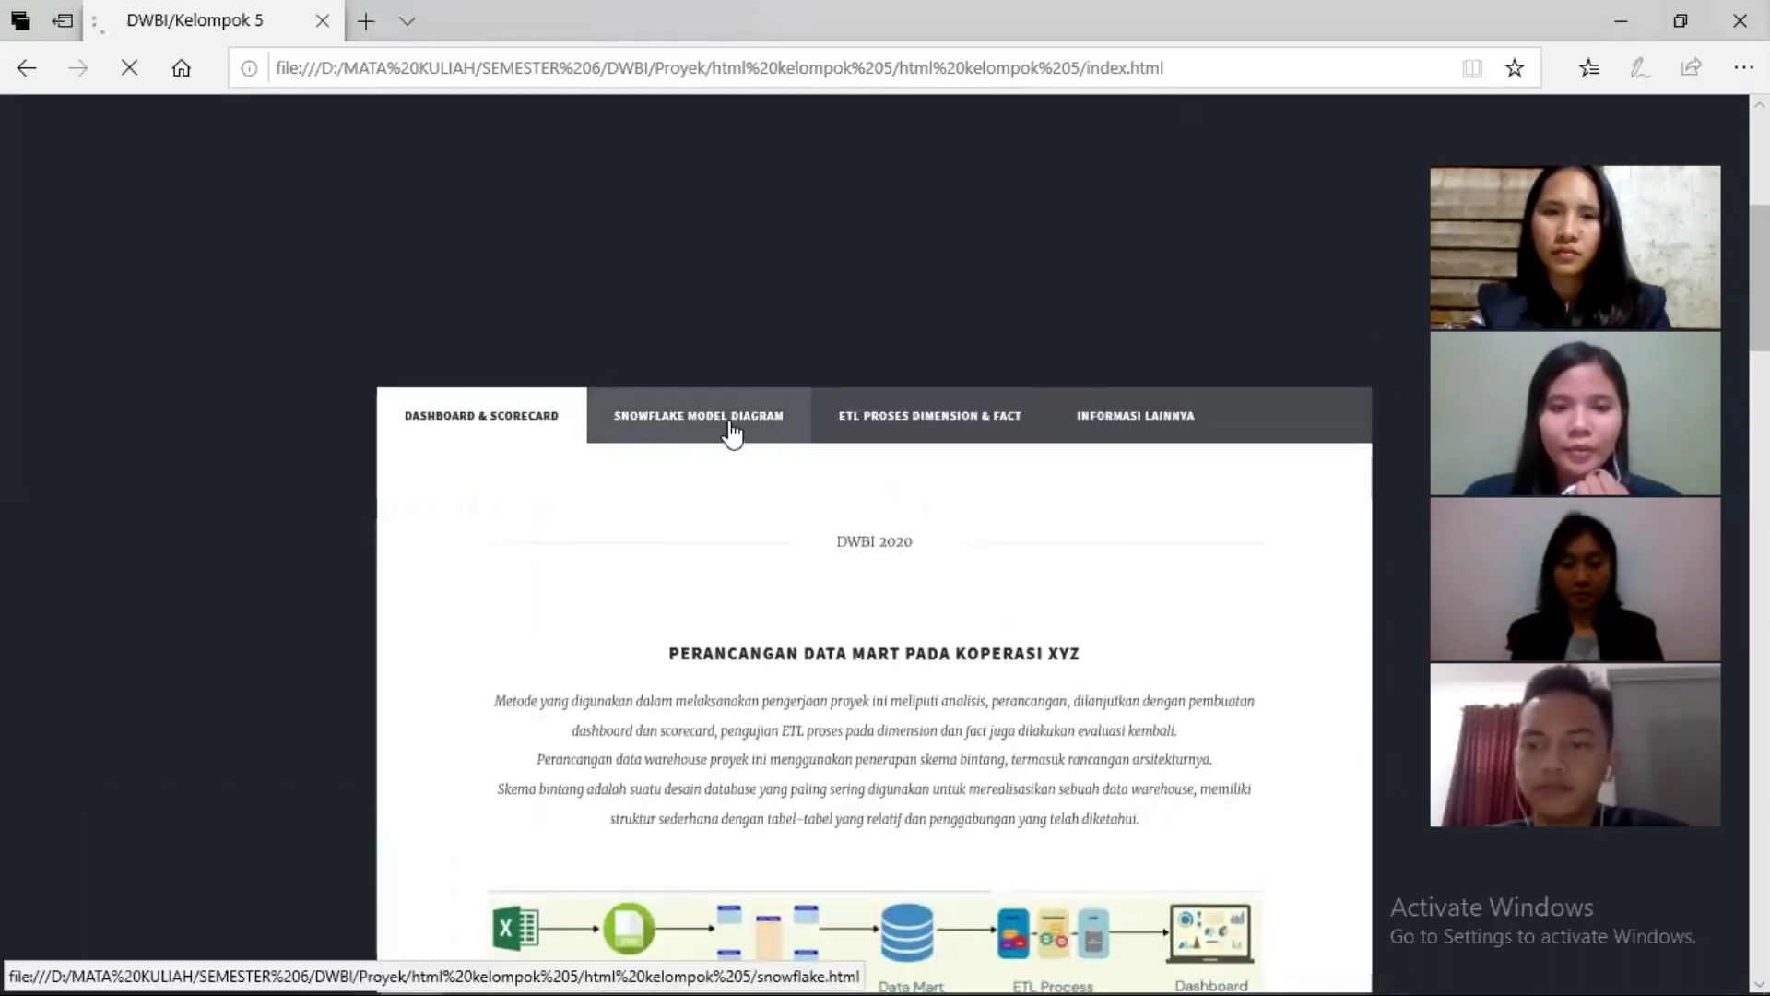
Step: On the Snowflake Model Diagram page, examine the Snowflake Penjualan, Pembelian and Control Stock diagrams
scroll(887, 507, "down", 8)
scroll(887, 507, "down", 7)
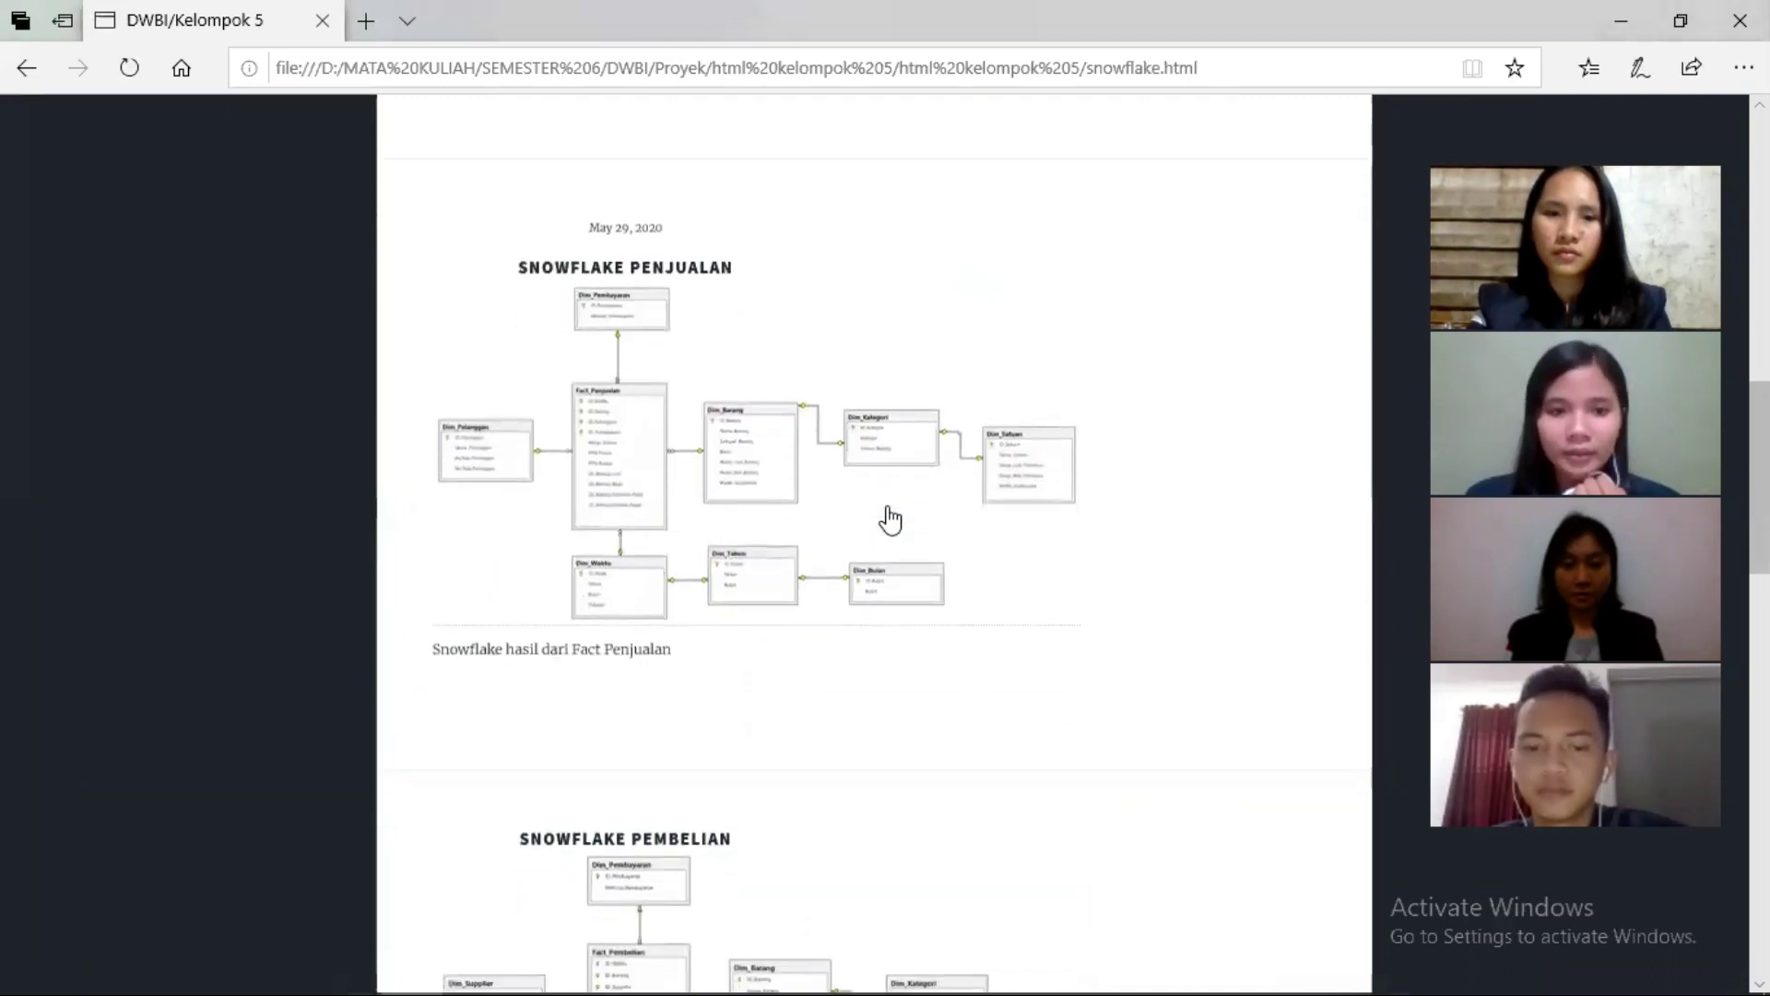
scroll(889, 519, "down", 9)
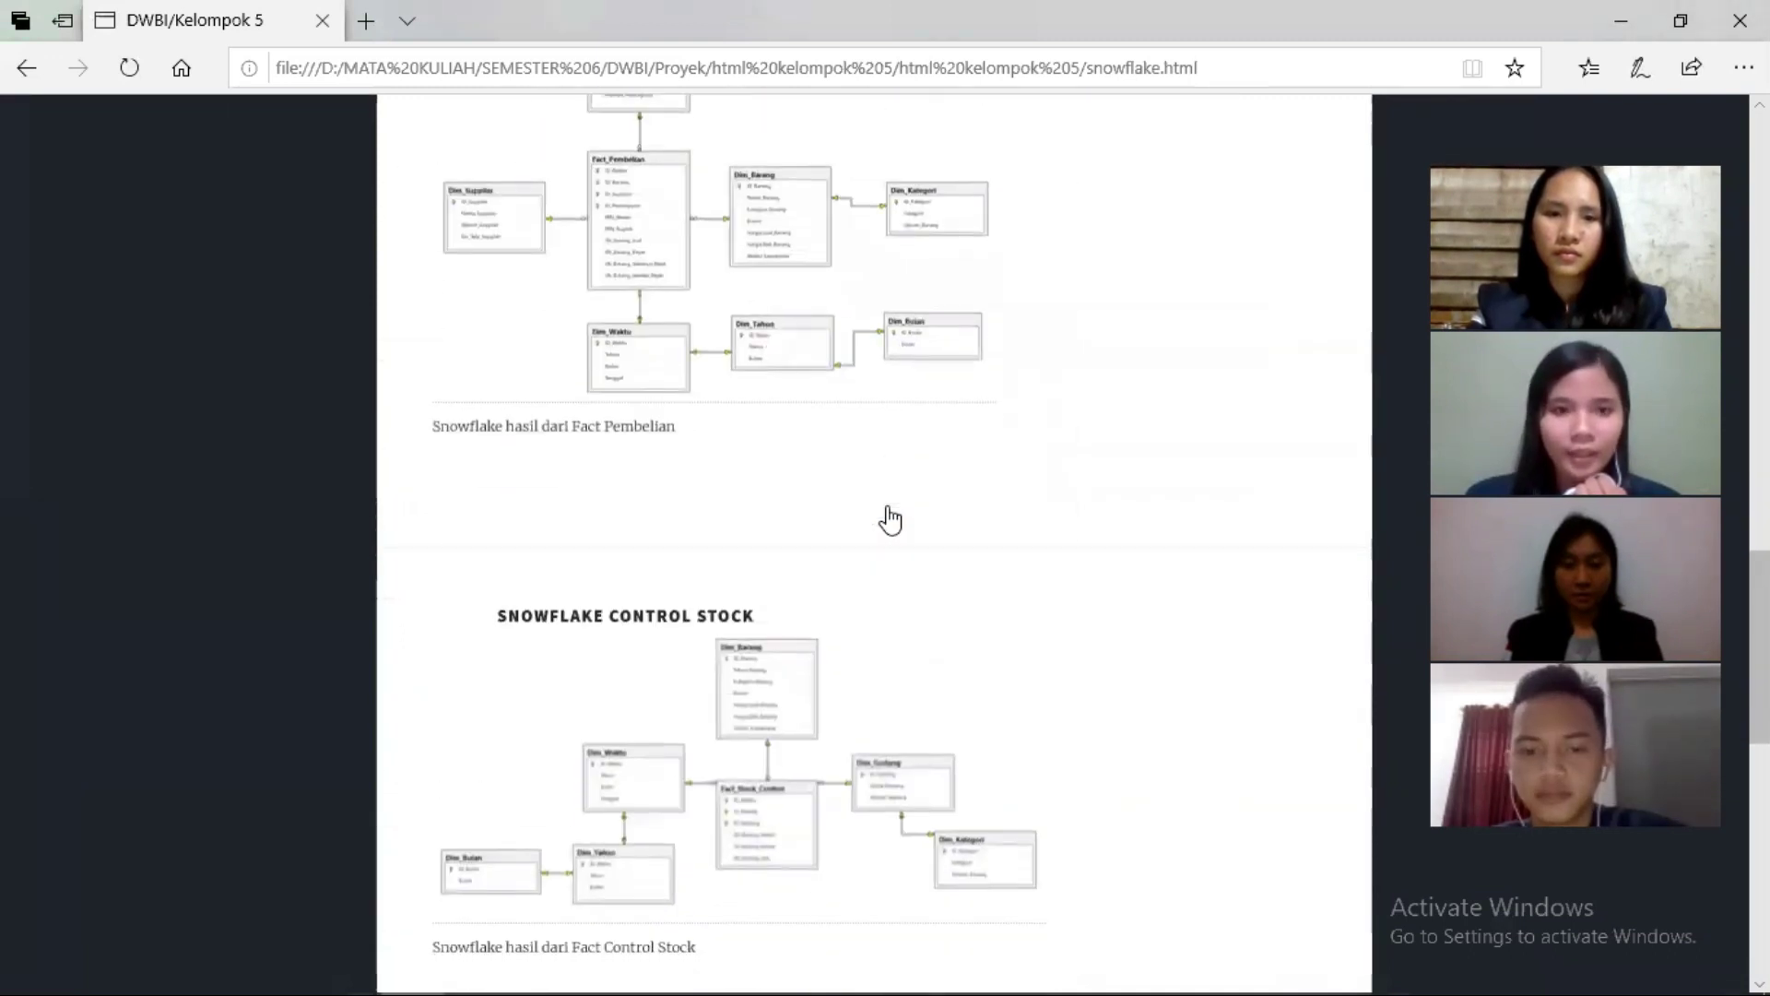
scroll(890, 519, "down", 5)
scroll(890, 519, "up", 4)
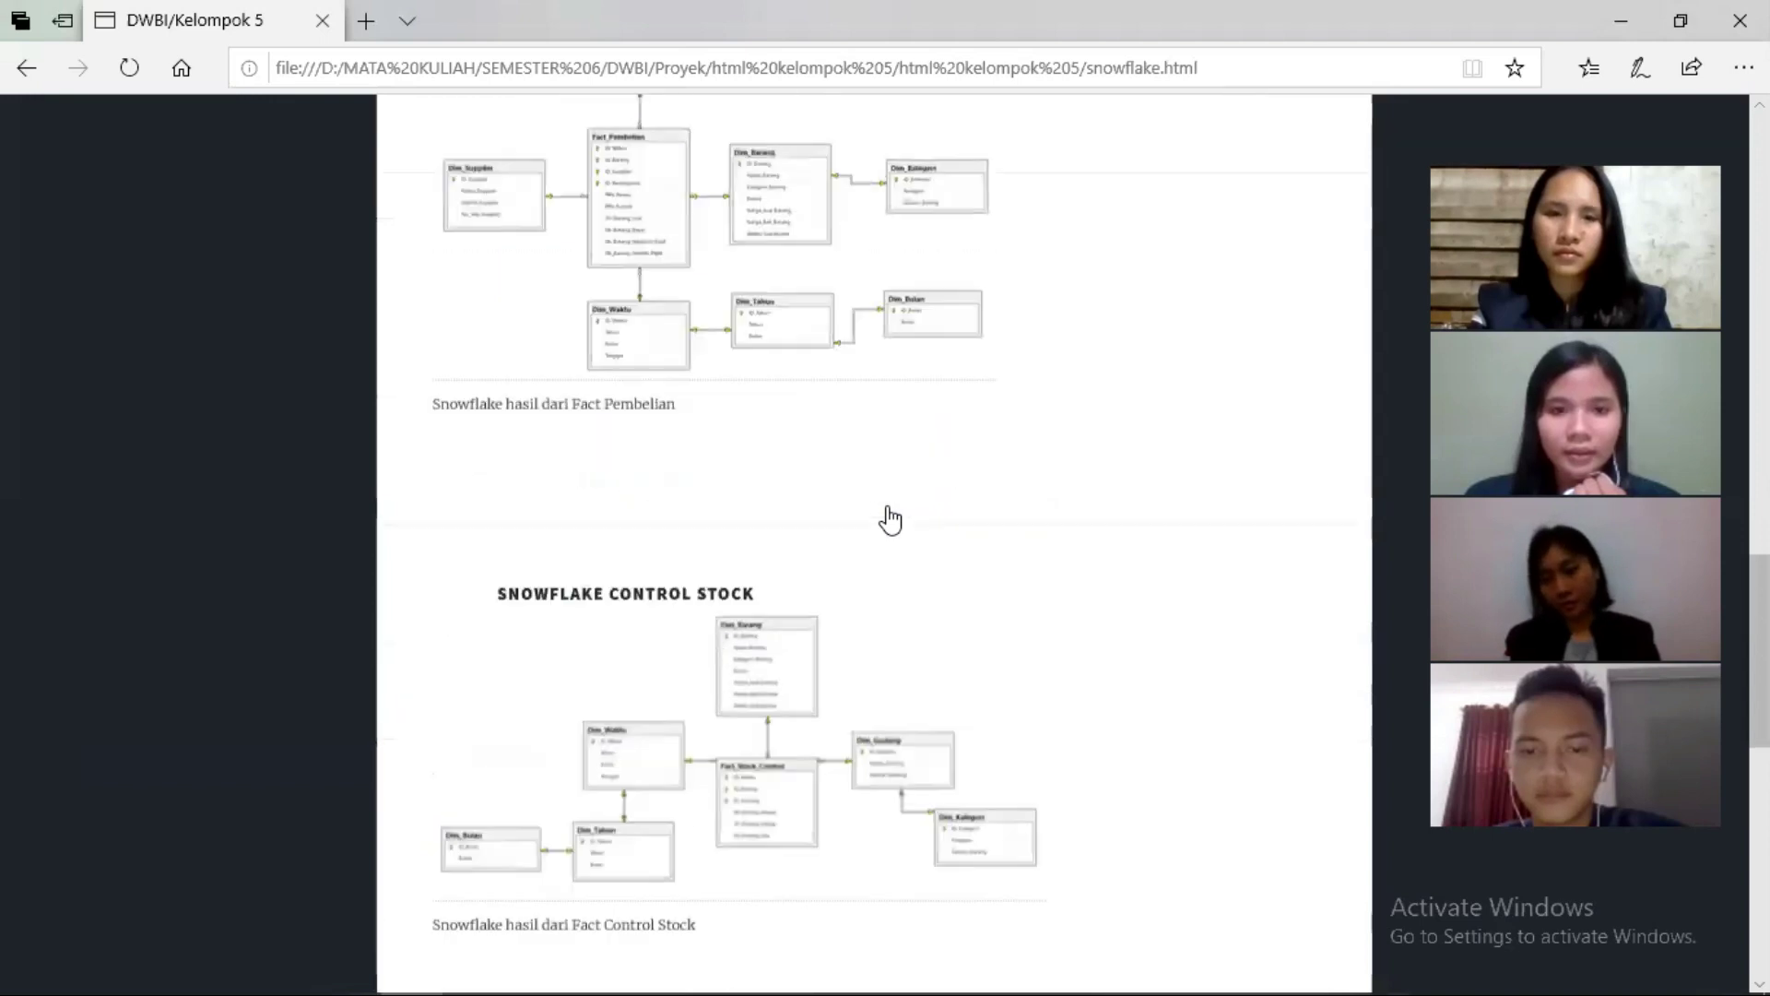
scroll(890, 519, "up", 15)
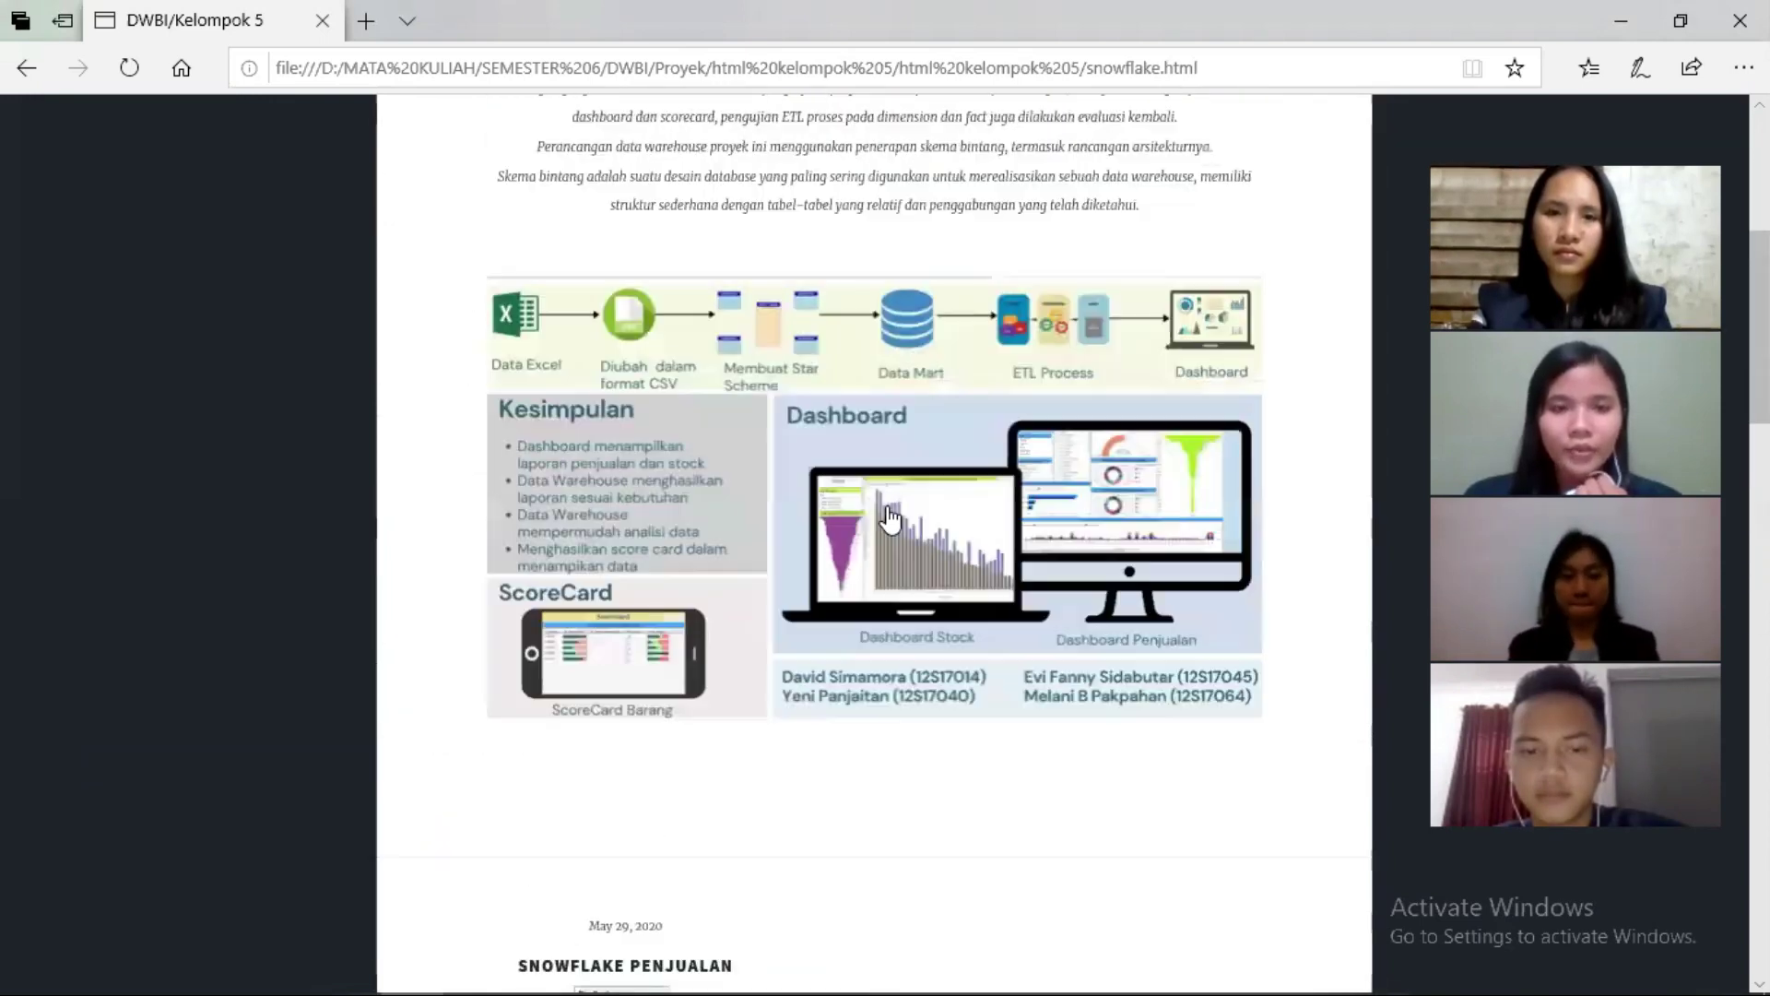
scroll(890, 519, "up", 6)
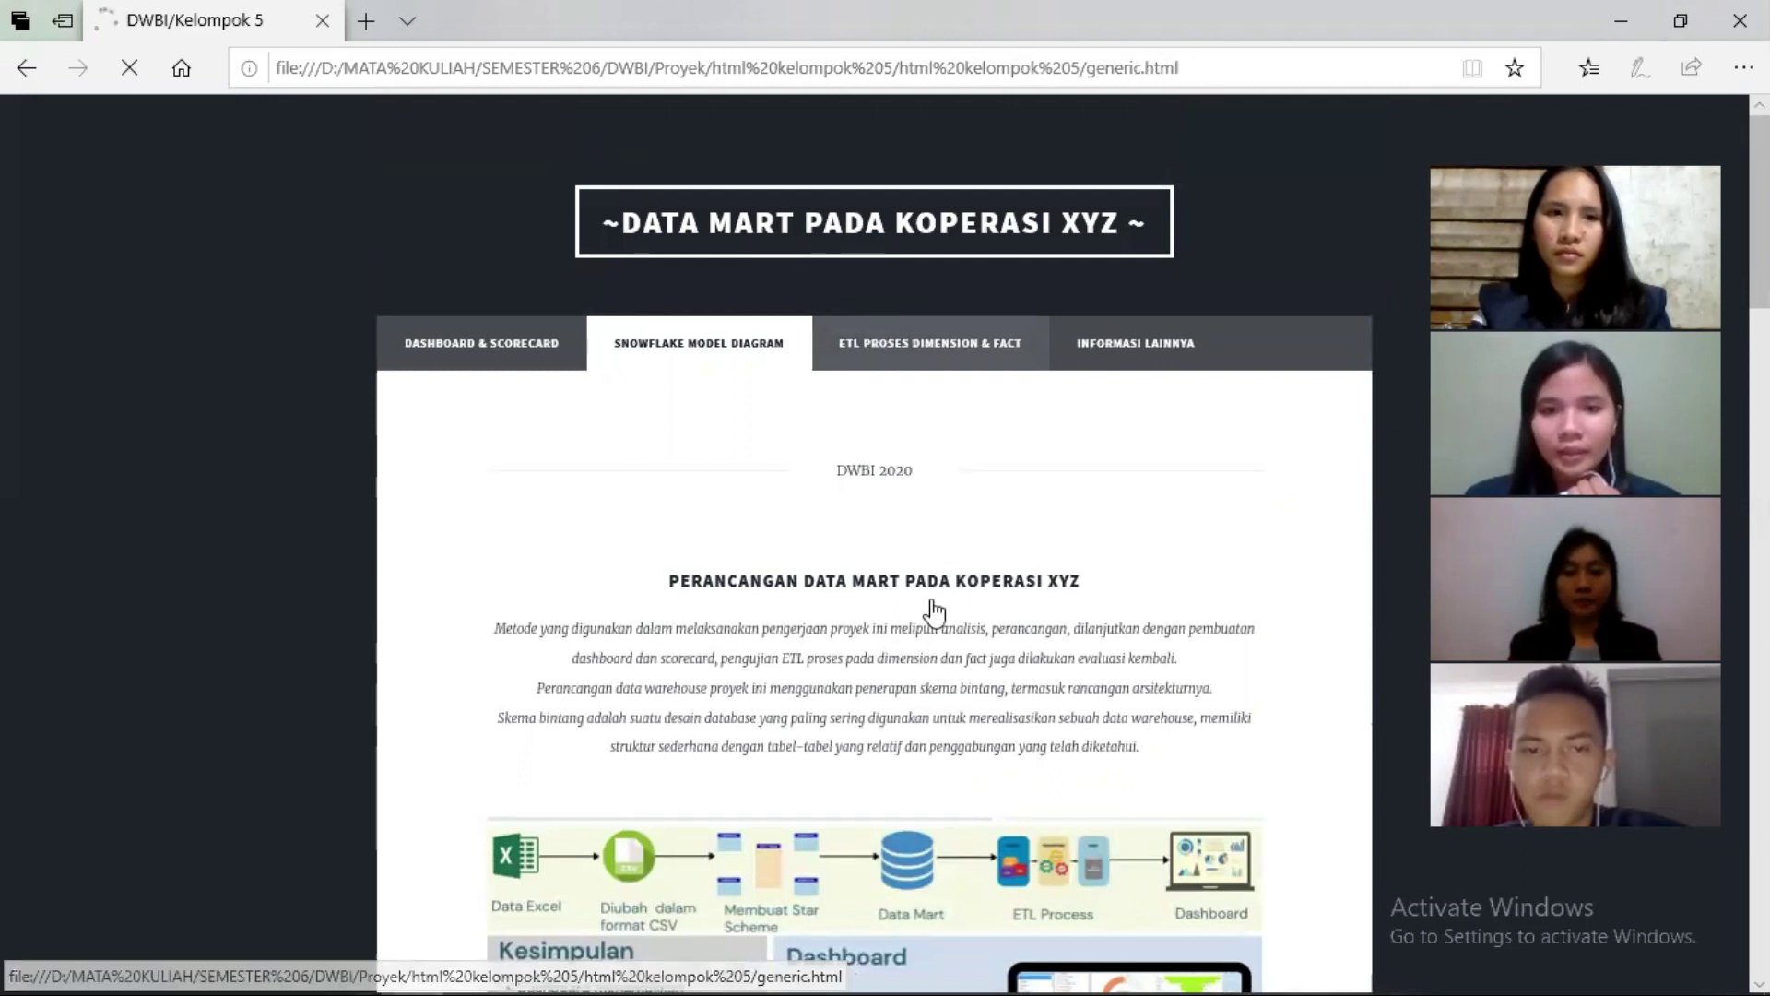
Step: On the ETL Proses Dimension & Fact page, examine the ETL process diagrams for each dimension and the fact table results
scroll(934, 611, "down", 4)
scroll(934, 611, "down", 10)
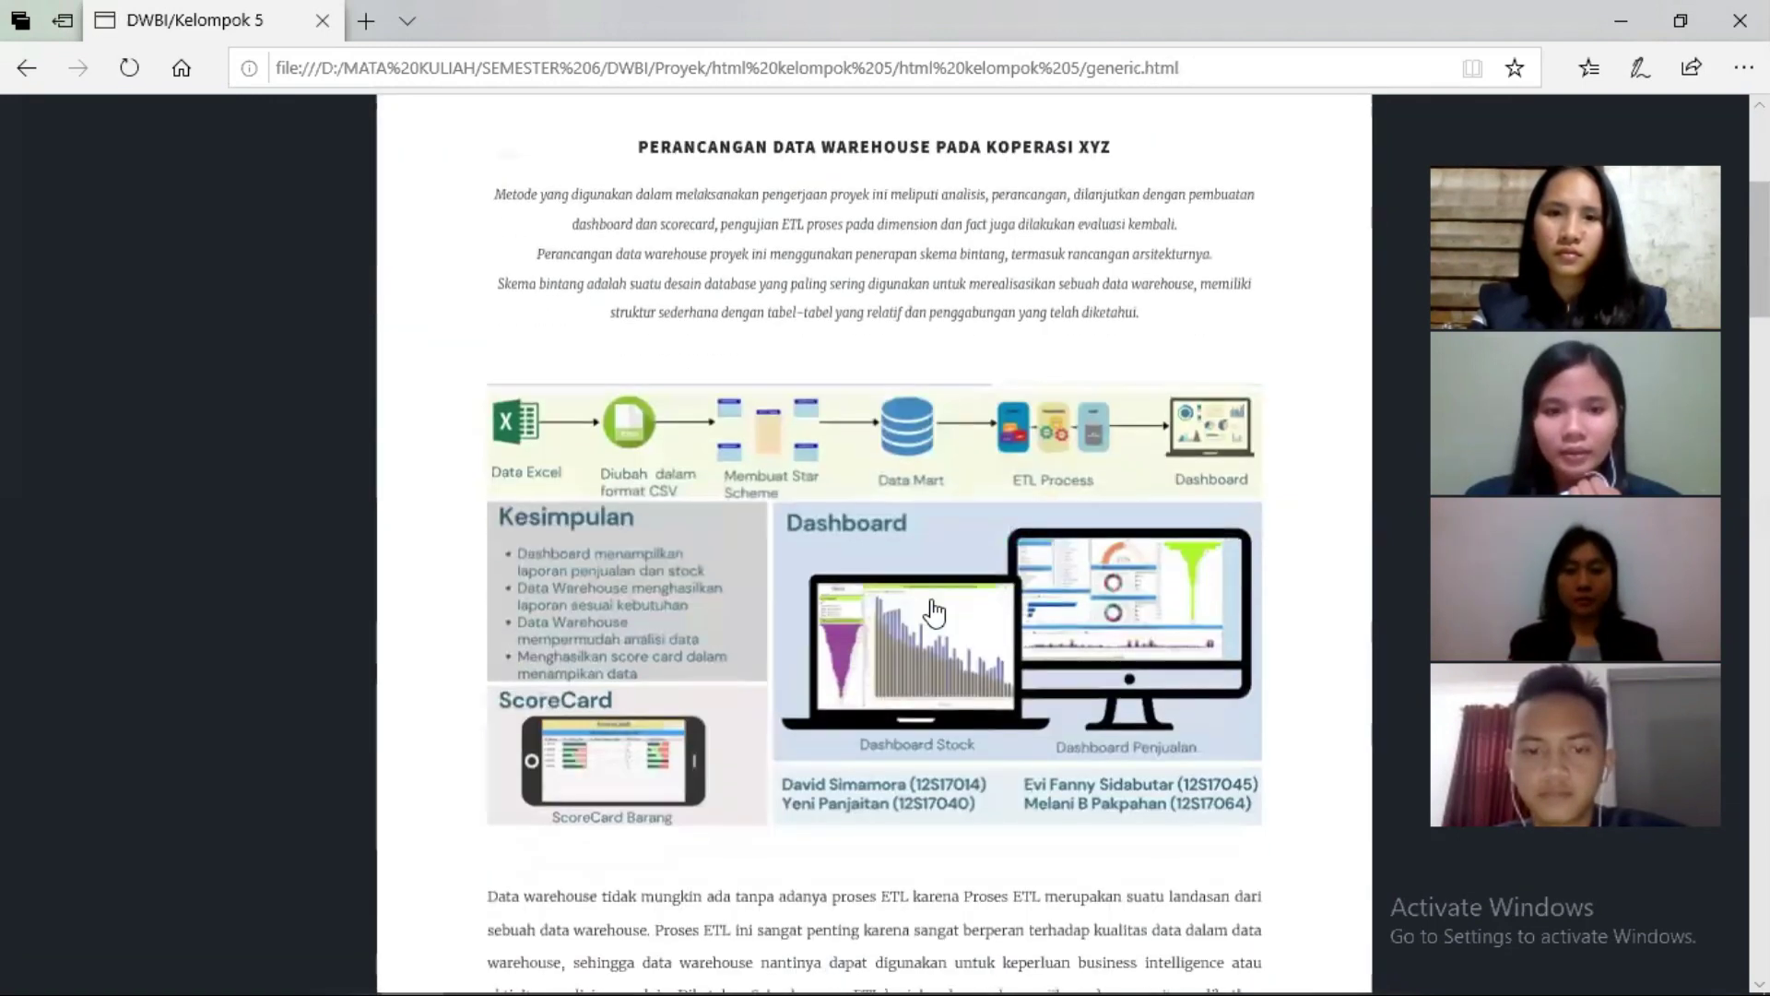
scroll(934, 610, "down", 8)
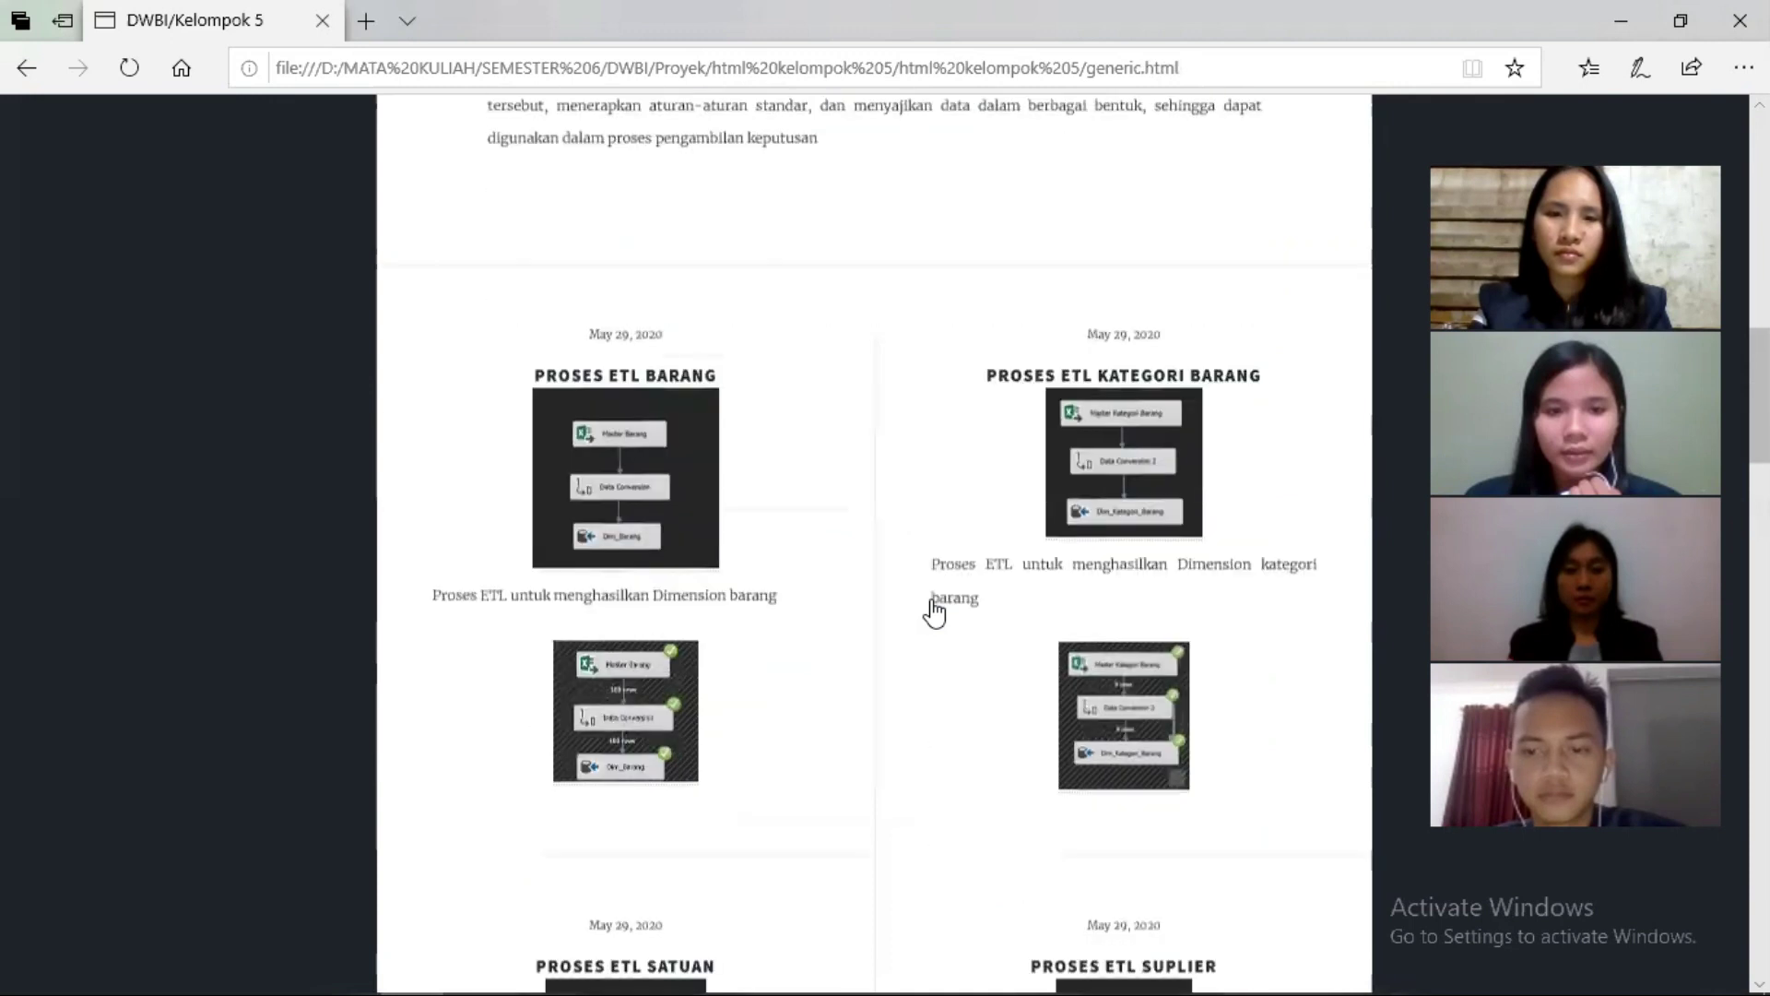
scroll(934, 611, "down", 16)
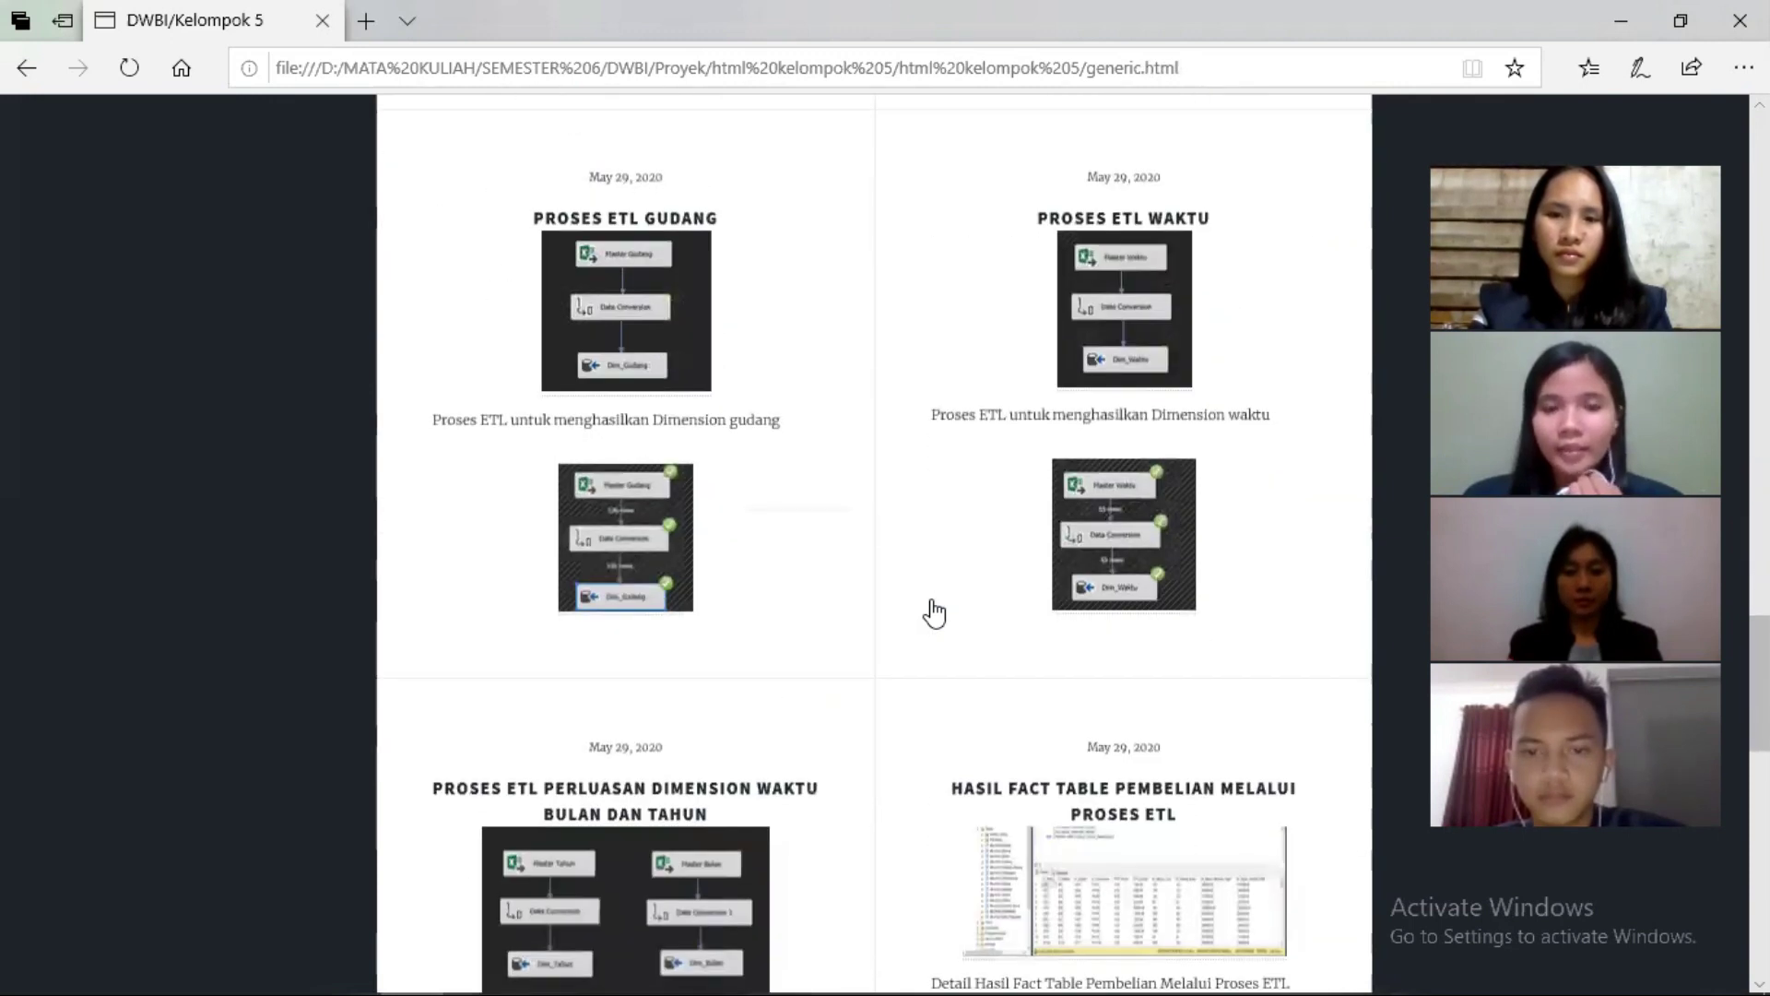
scroll(934, 611, "down", 10)
scroll(934, 610, "down", 2)
scroll(934, 610, "up", 18)
scroll(934, 610, "up", 18)
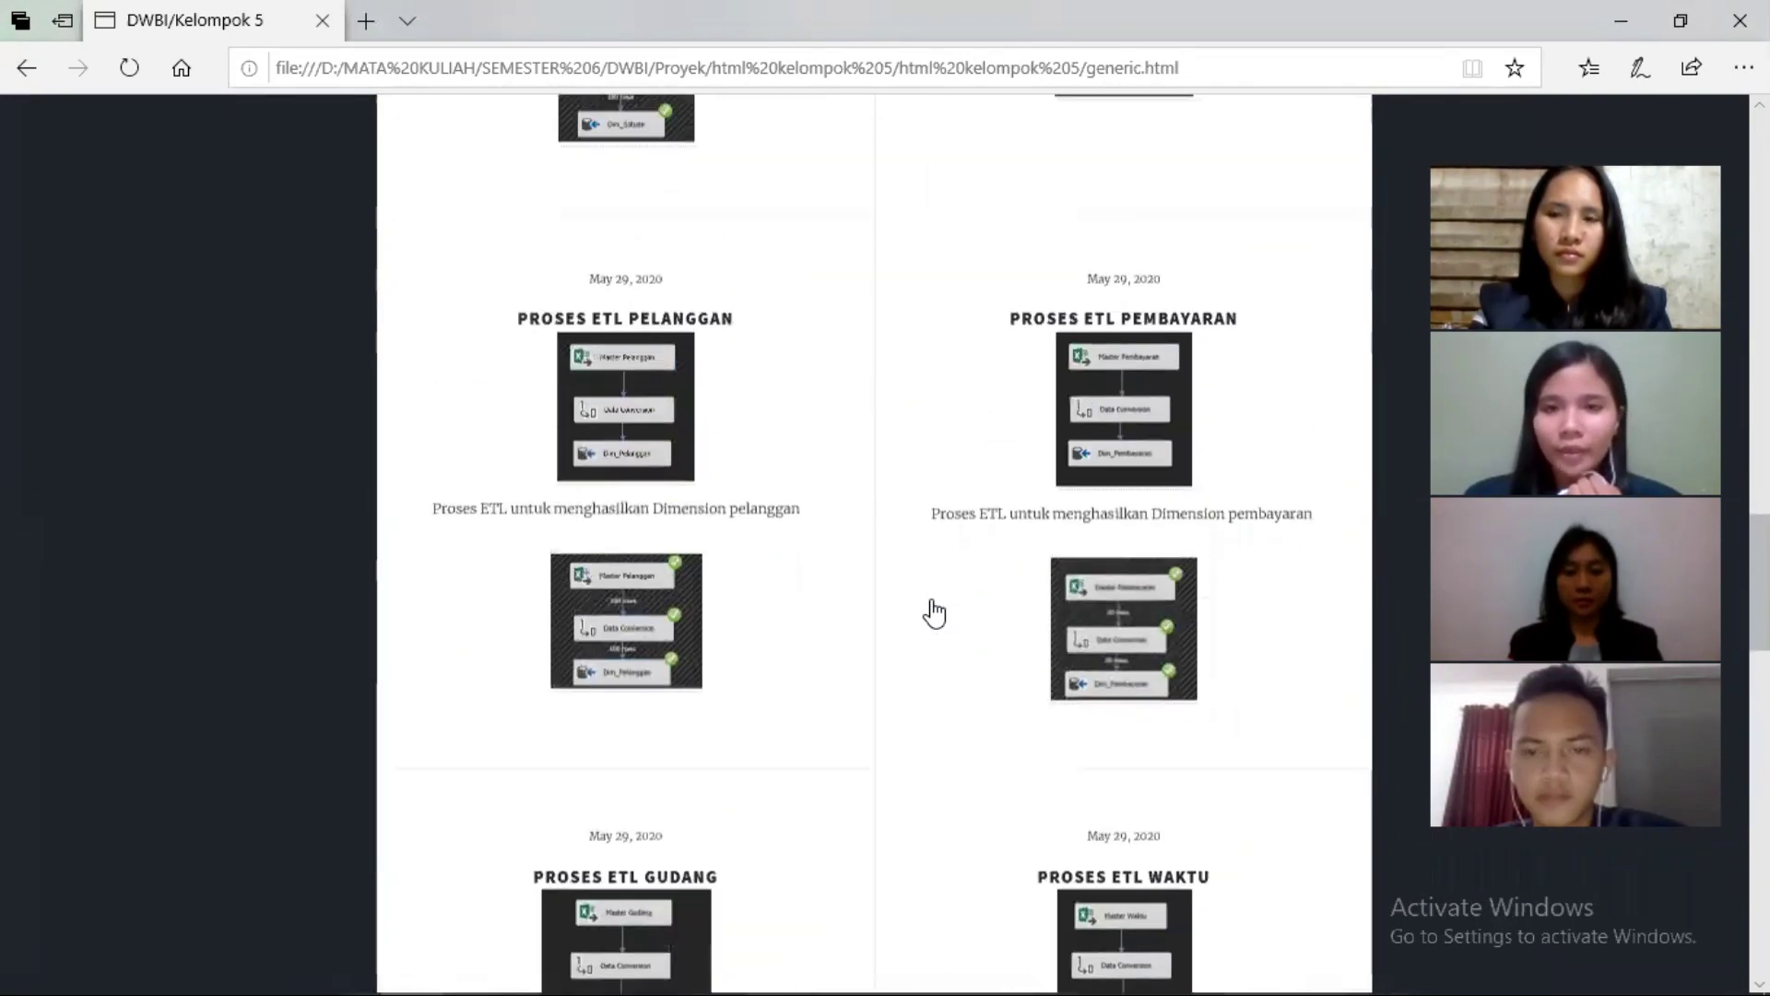
scroll(934, 610, "up", 6)
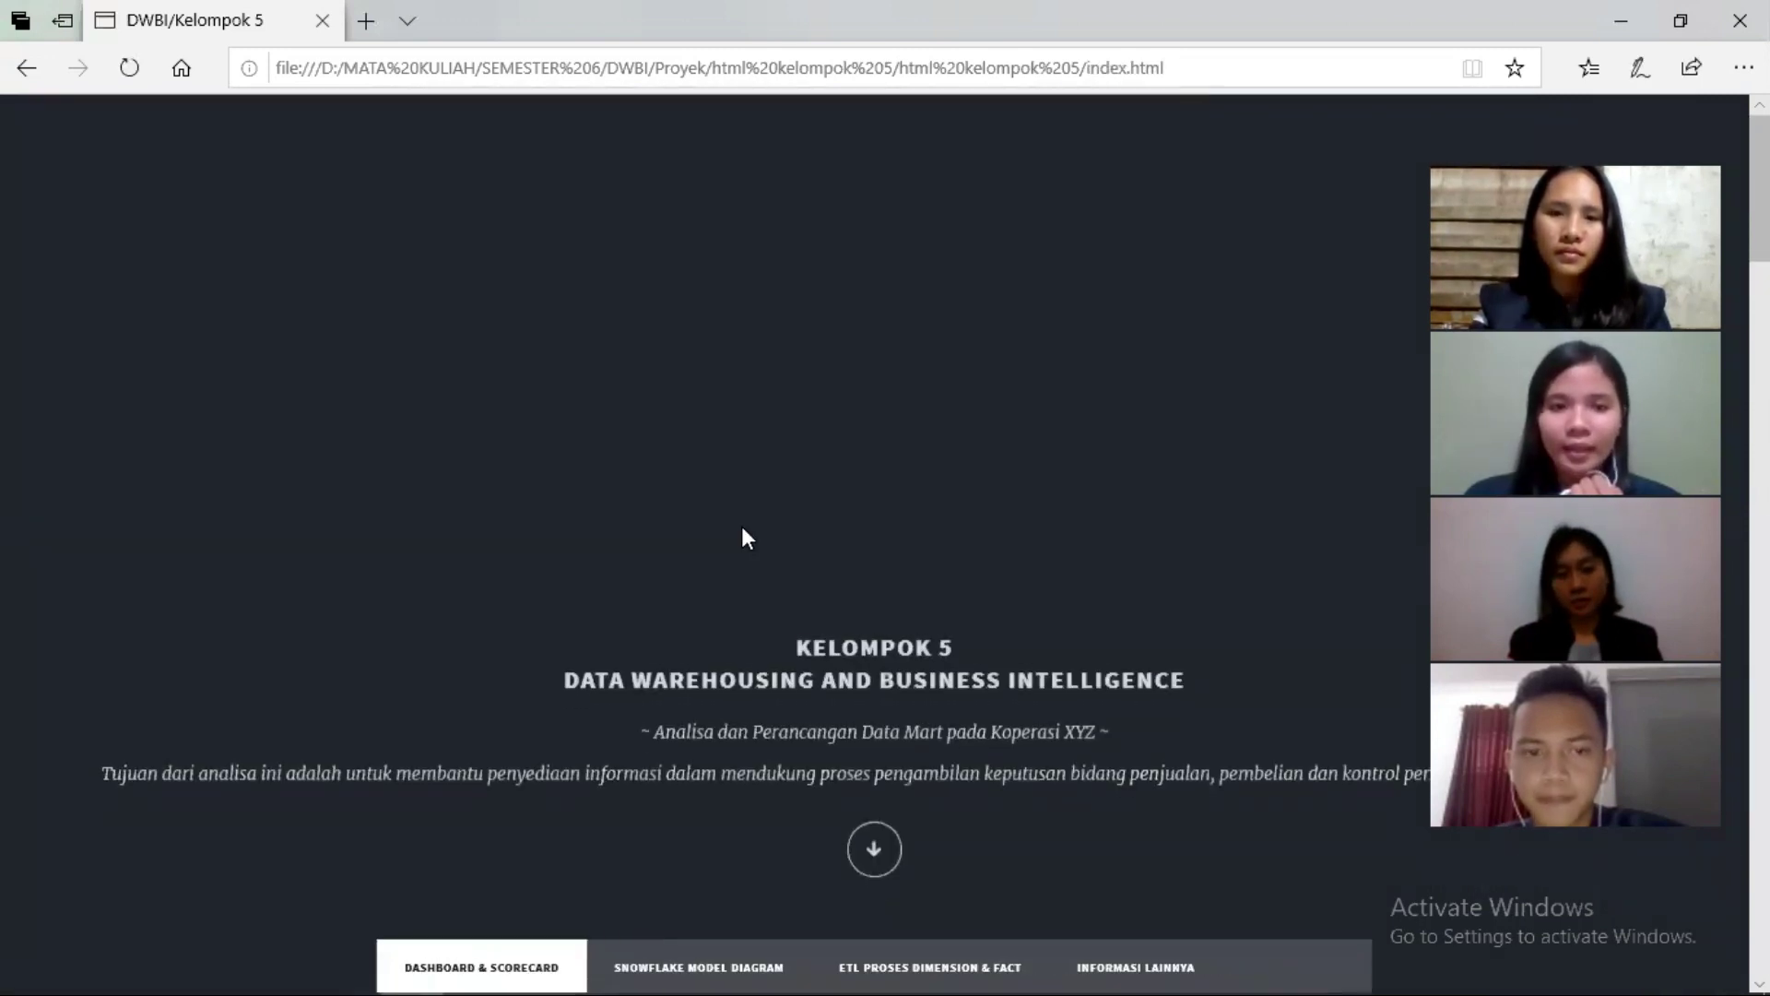
Step: On the Dashboard & Scorecard page, examine the sales and purchasing, stock control and scorecard entries down to the footer, and return to the workflow poster
scroll(743, 527, "down", 15)
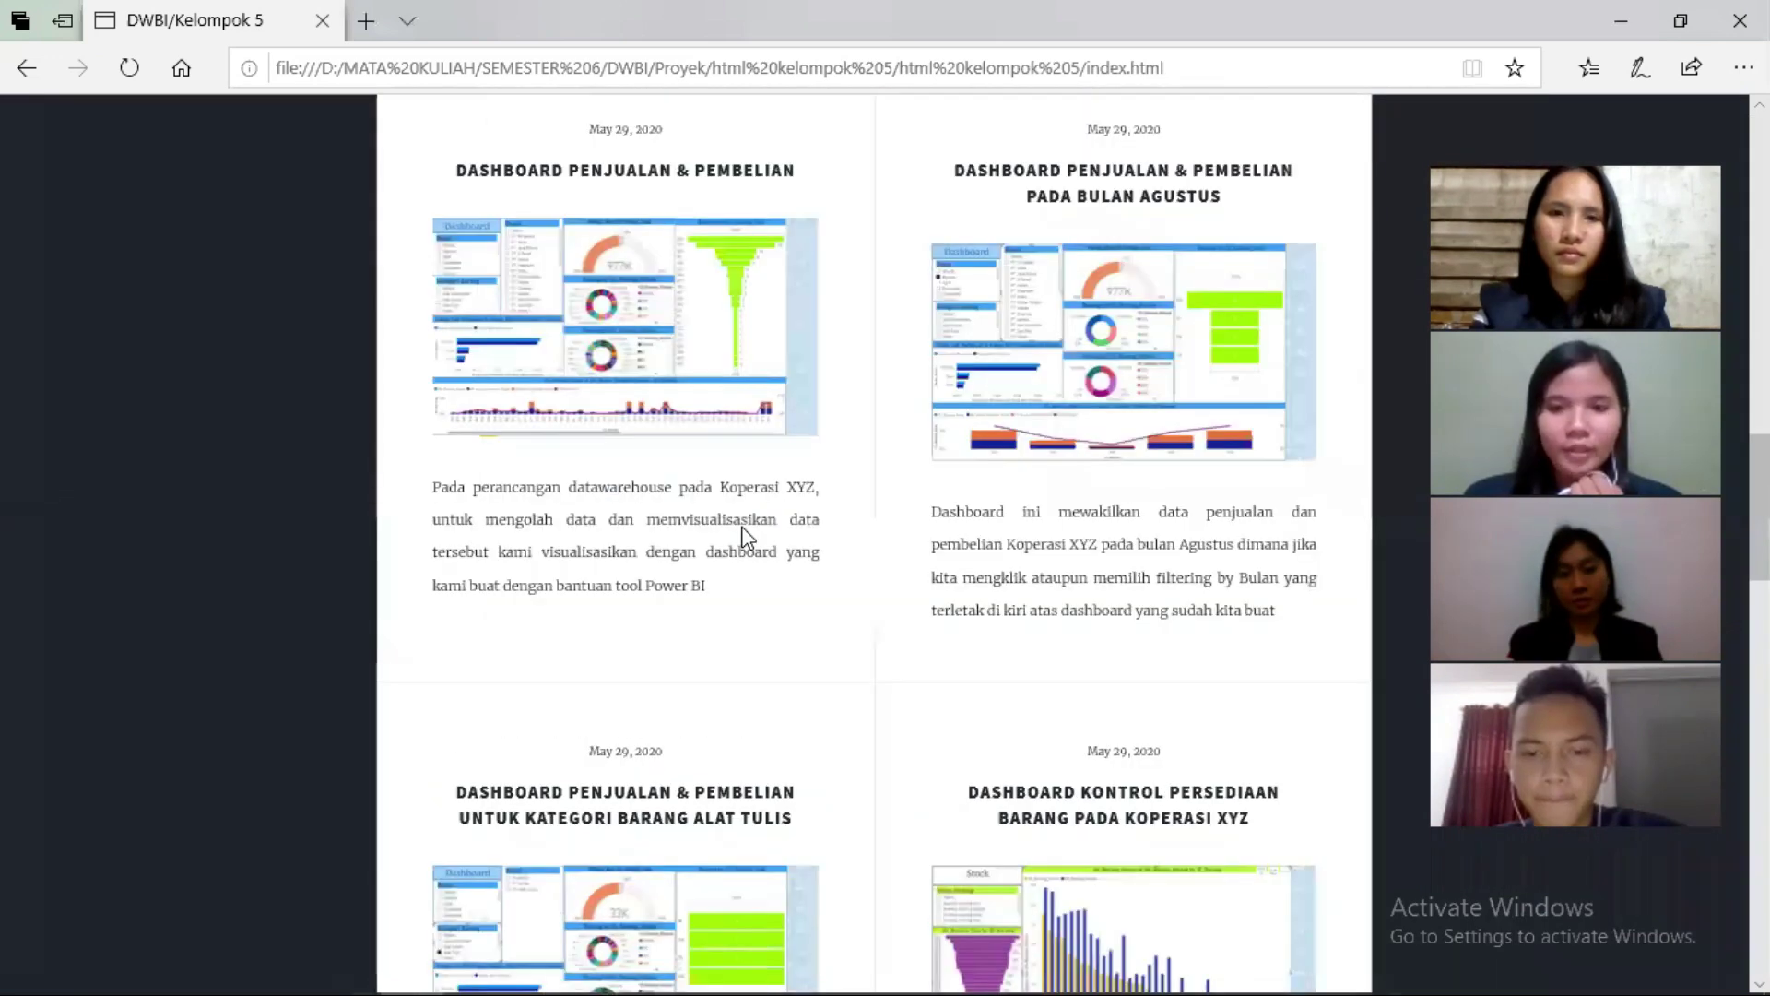
scroll(743, 531, "down", 7)
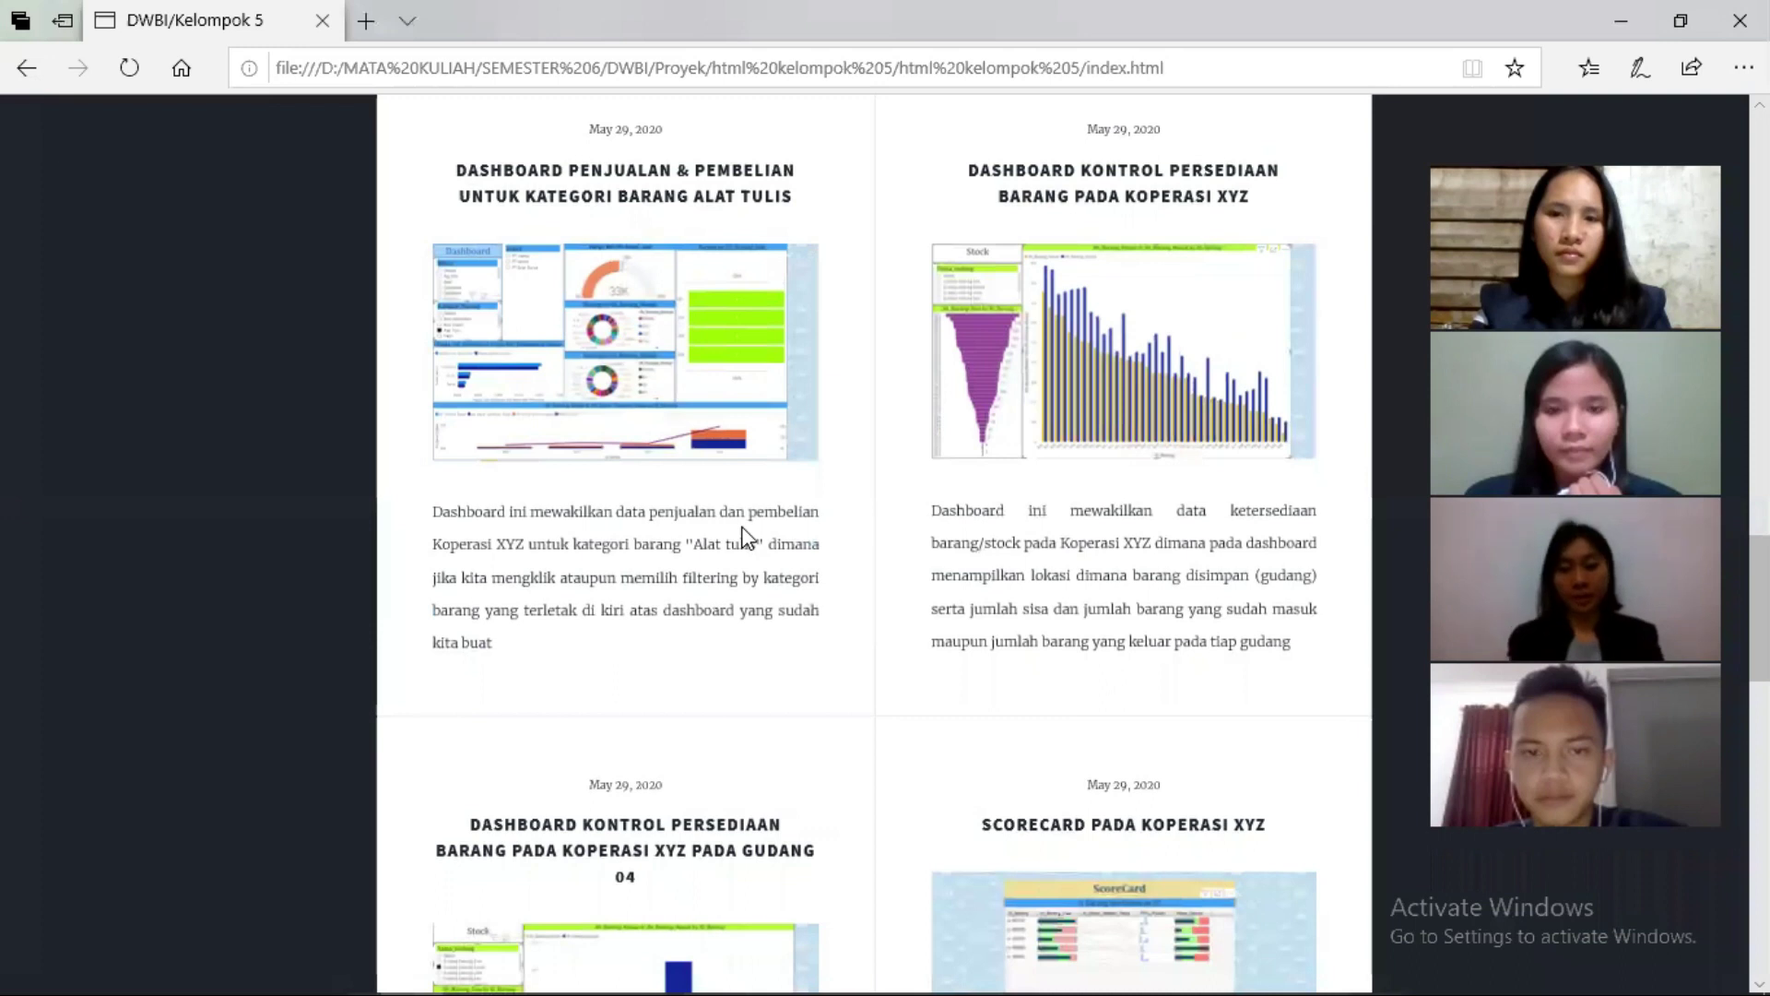
scroll(744, 535, "down", 7)
scroll(745, 535, "down", 4)
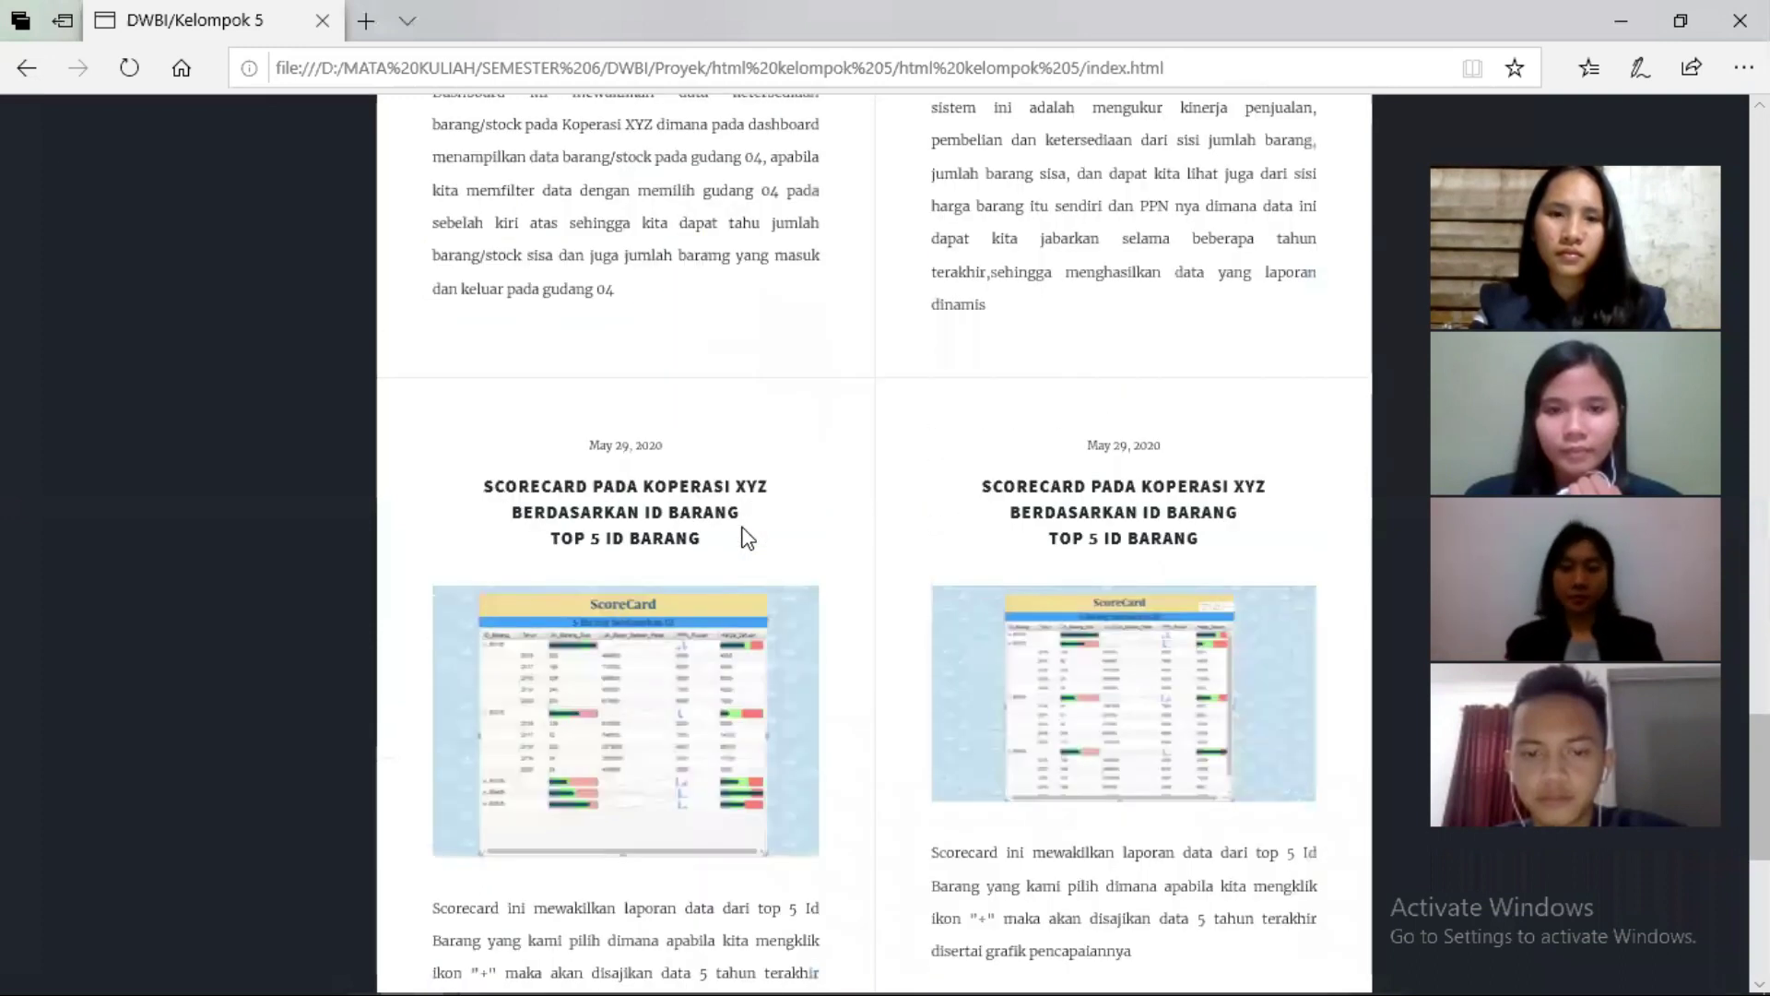
scroll(747, 538, "down", 3)
scroll(747, 539, "down", 2)
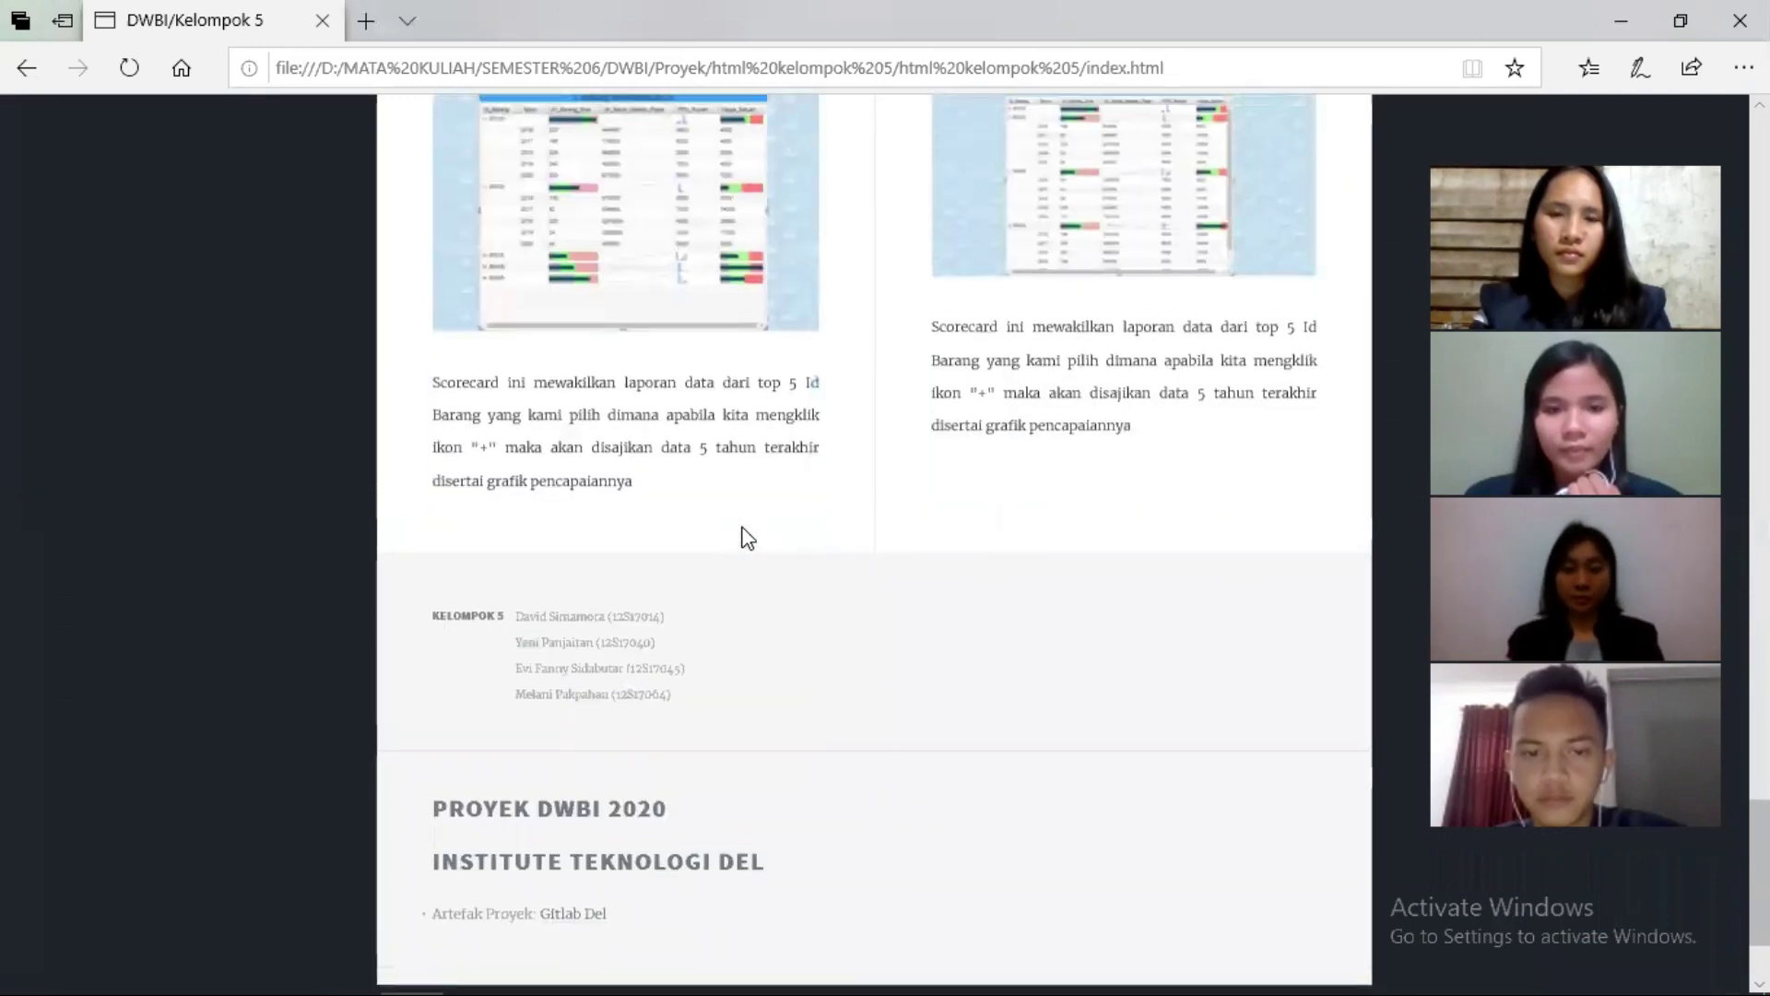
scroll(744, 526, "up", 20)
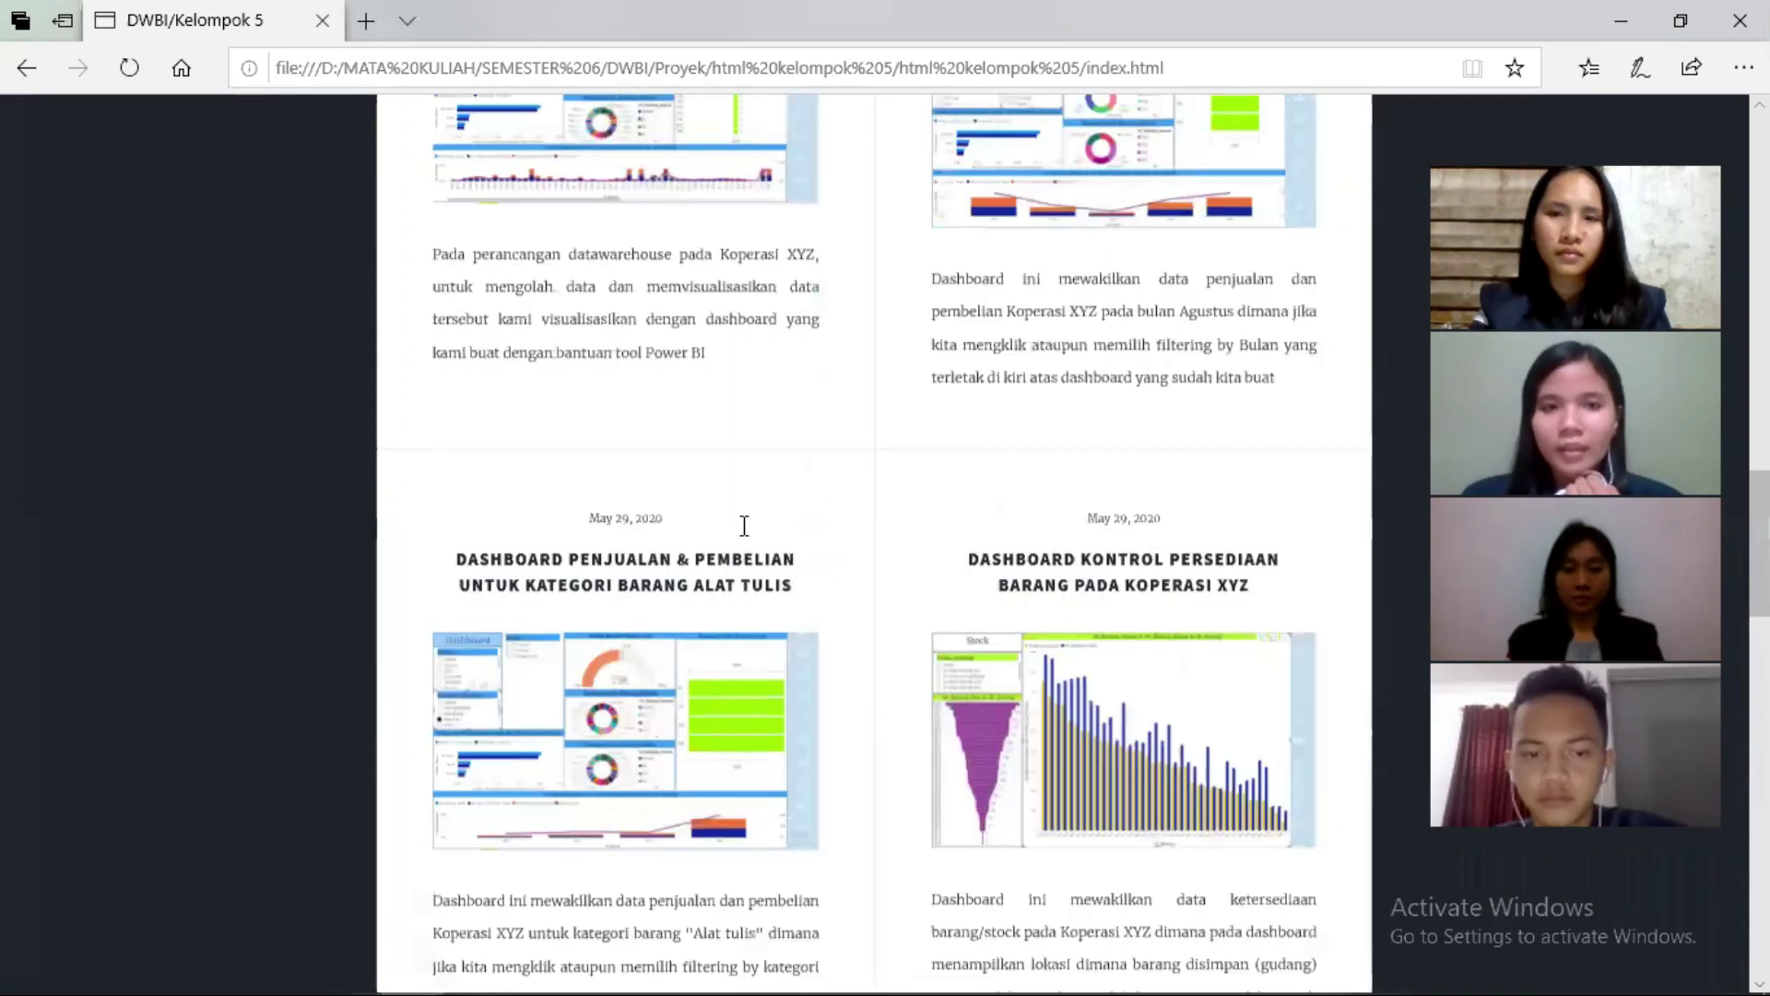
scroll(744, 526, "up", 10)
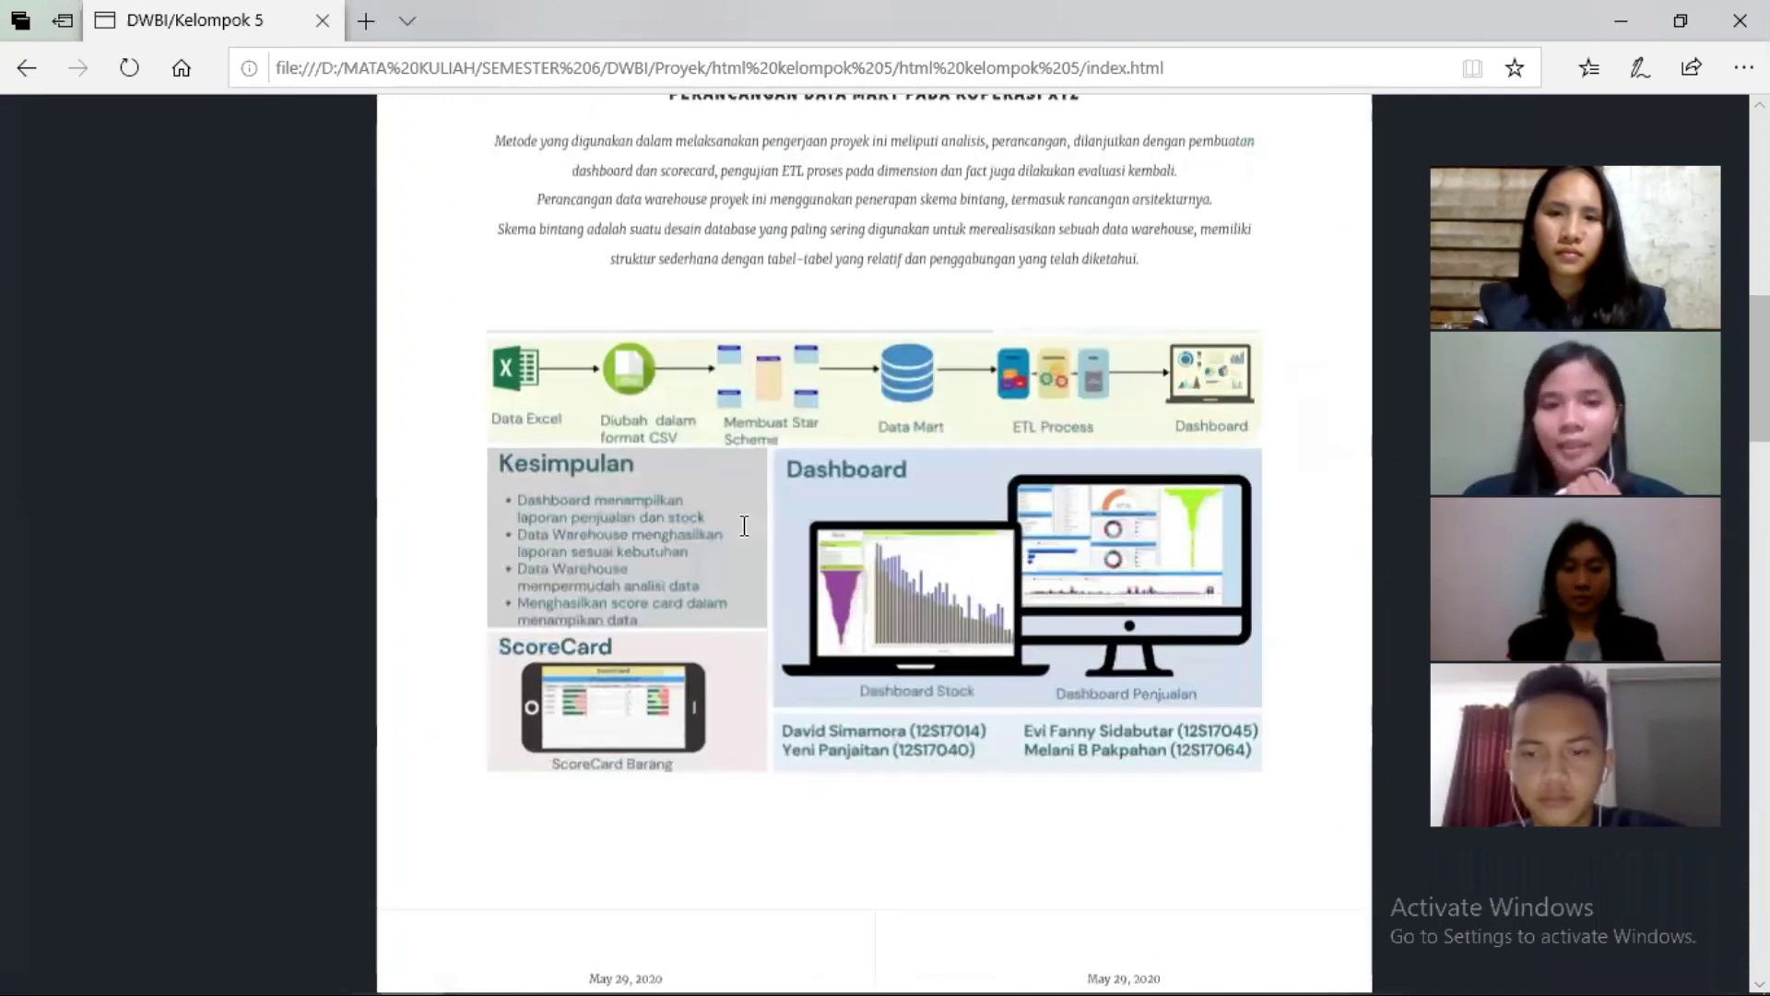
scroll(744, 525, "up", 1)
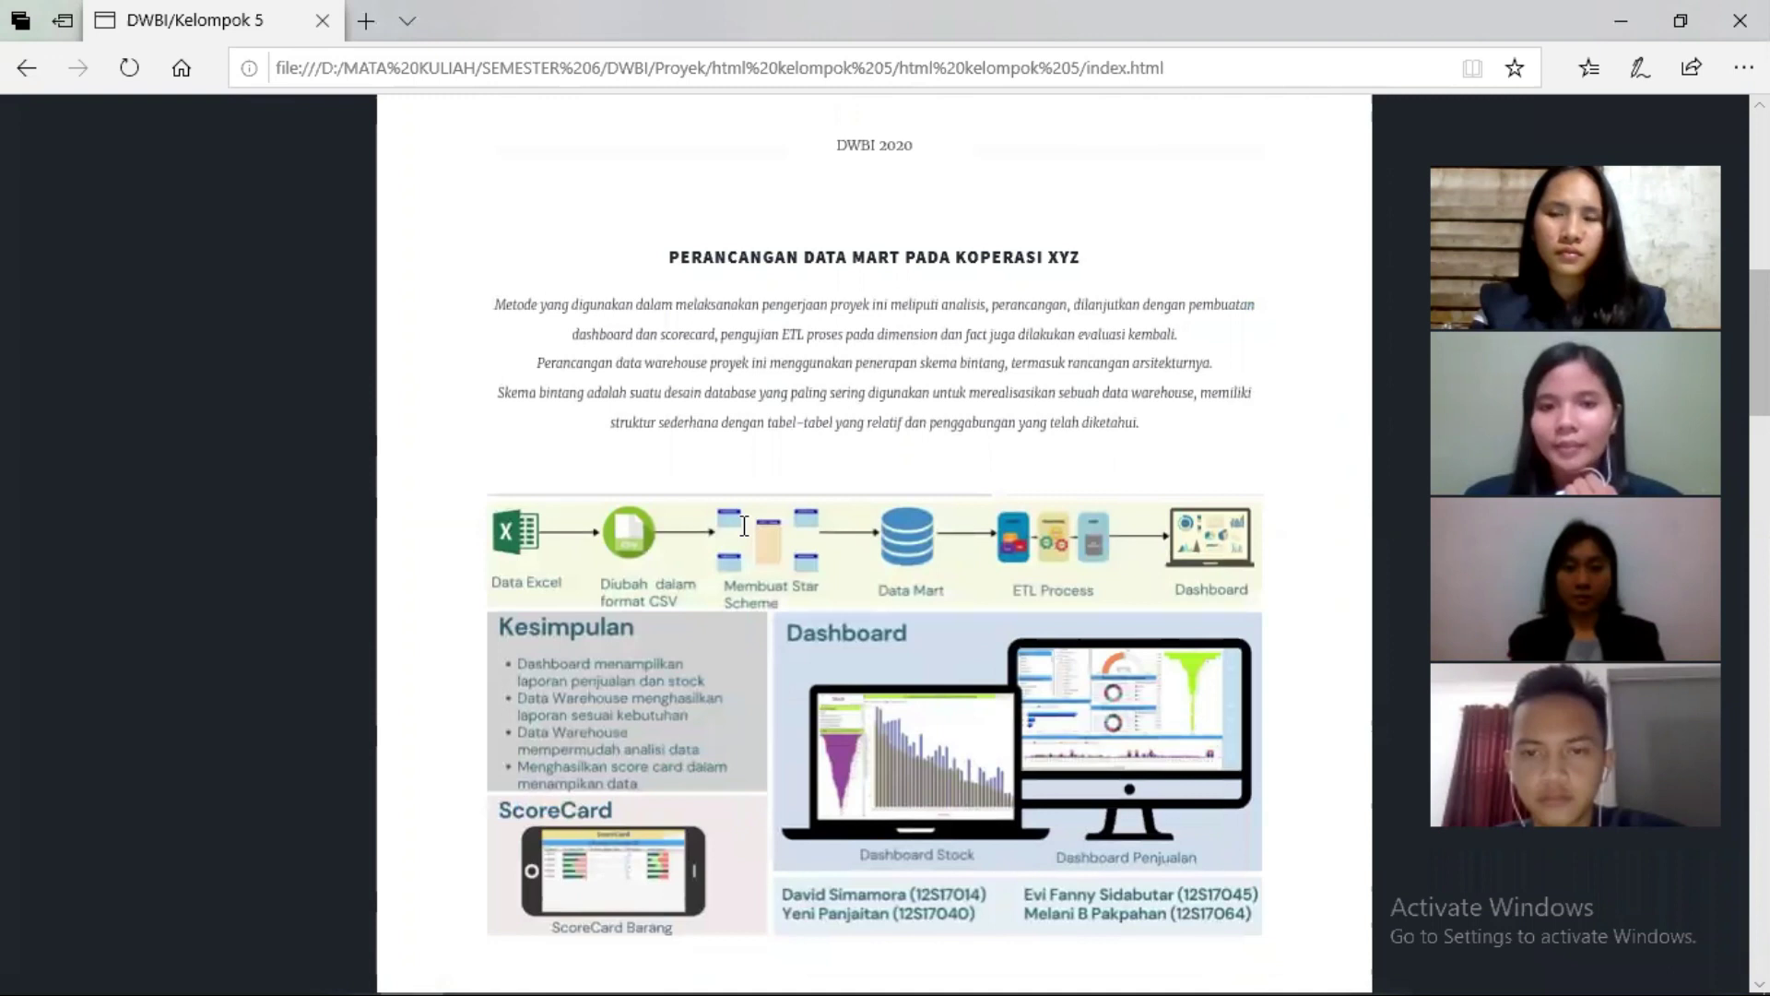